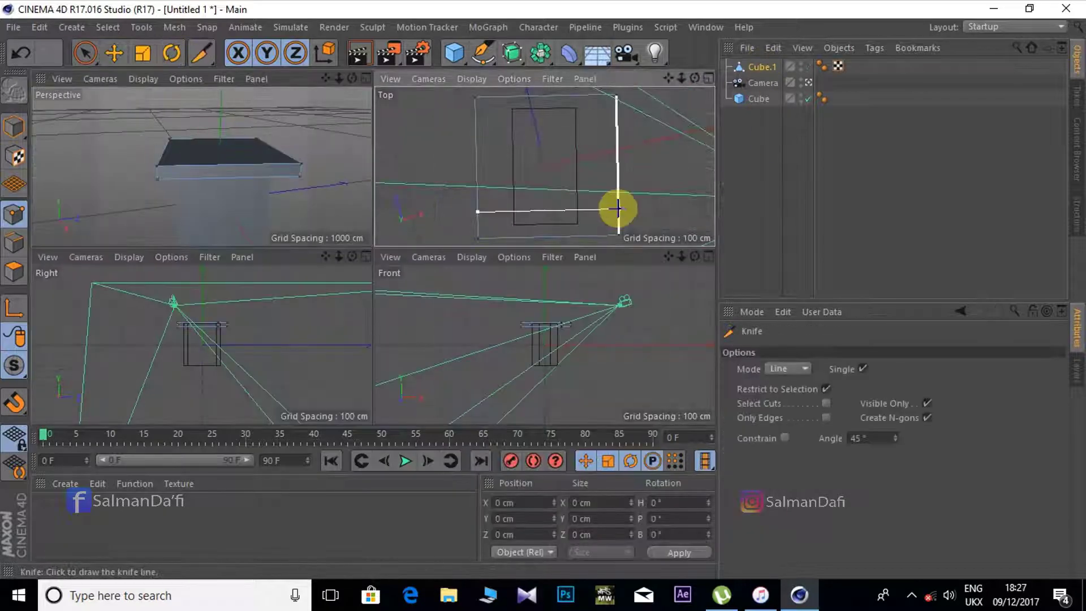
Step: Knife-cut a line of new edges across the top slab and orbit to inspect the cut
mouse_move(528, 96)
left_mouse_down()
mouse_move(544, 166)
mouse_move(586, 165)
mouse_move(594, 145)
mouse_move(729, 126)
left_mouse_up()
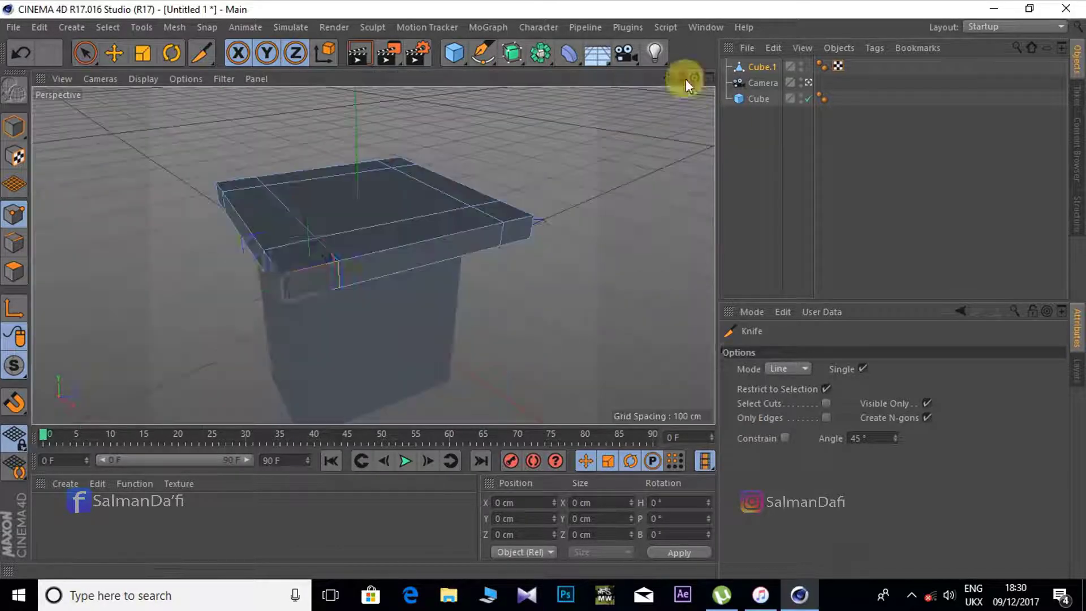
left_click_drag(704, 73, 629, 196)
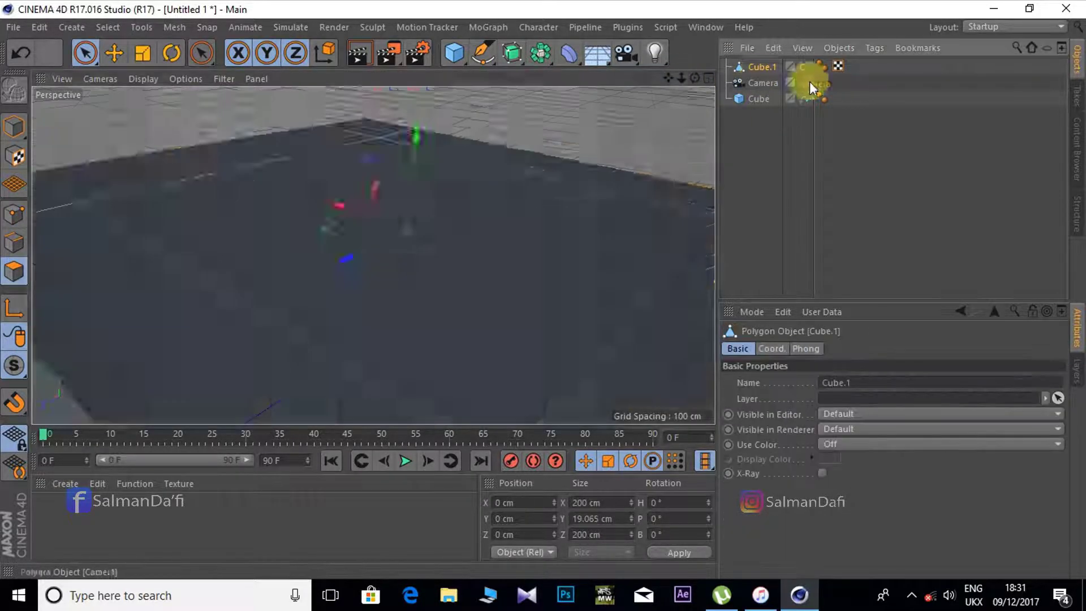
key("d")
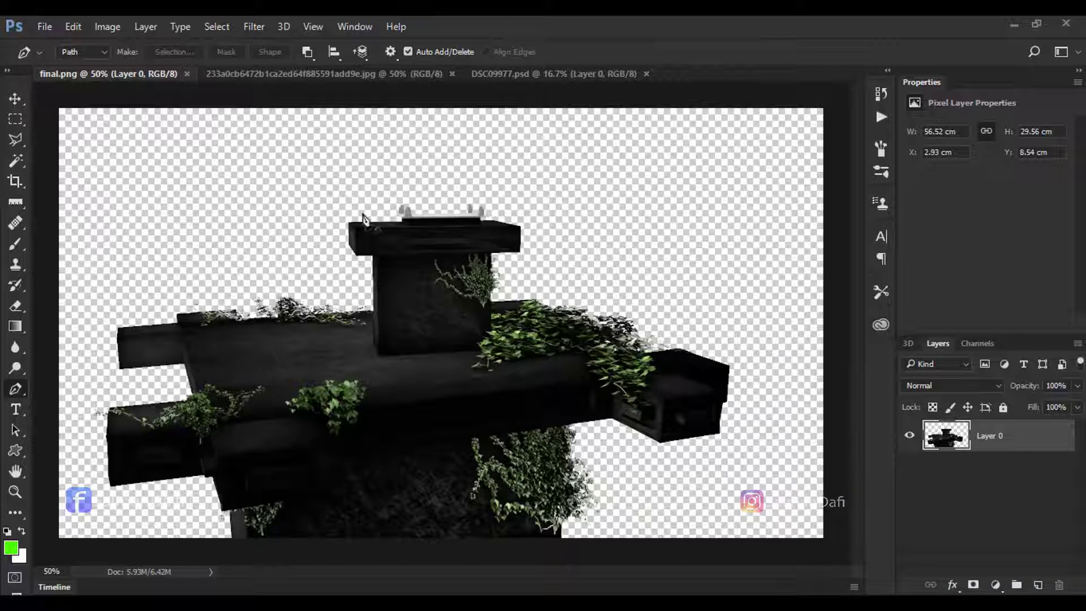
Step: Undo a stray path point and look through the structure, gorilla and man documents
left_click(218, 153)
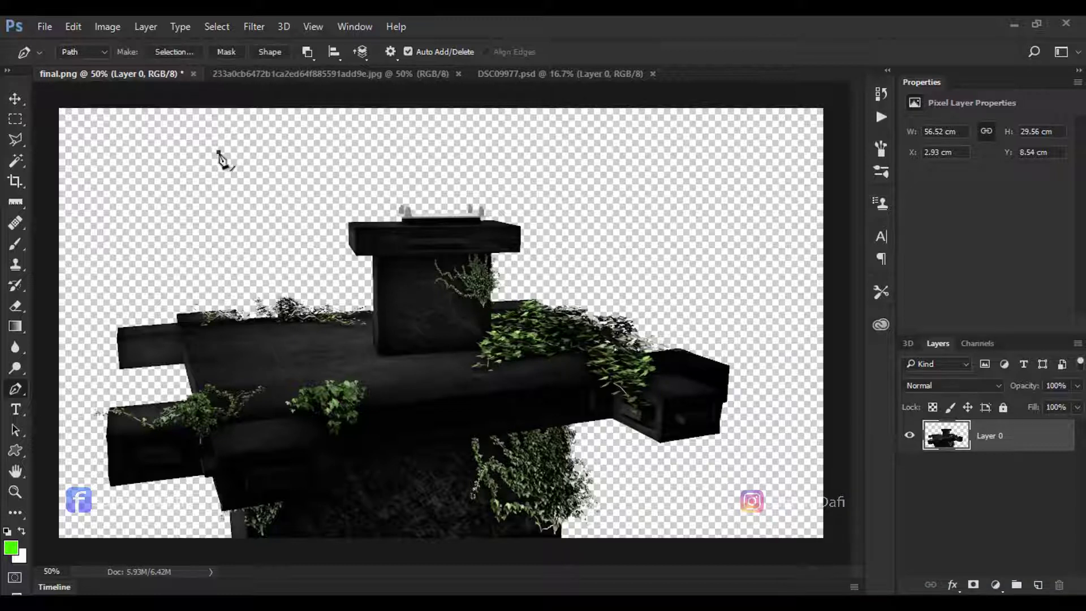
key("ctrl+z")
left_click(22, 100)
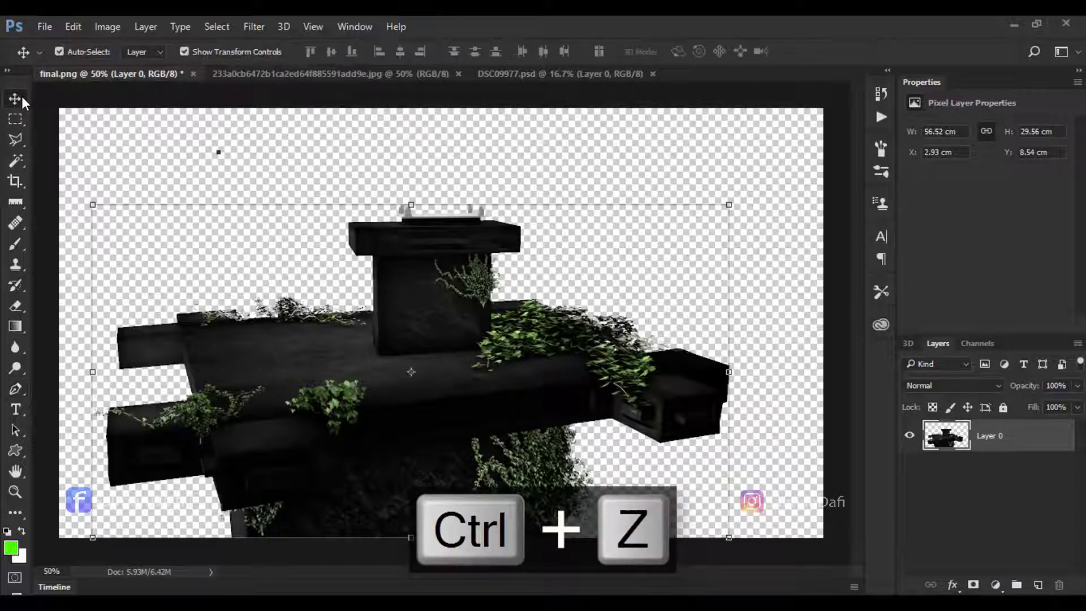
left_click(271, 74)
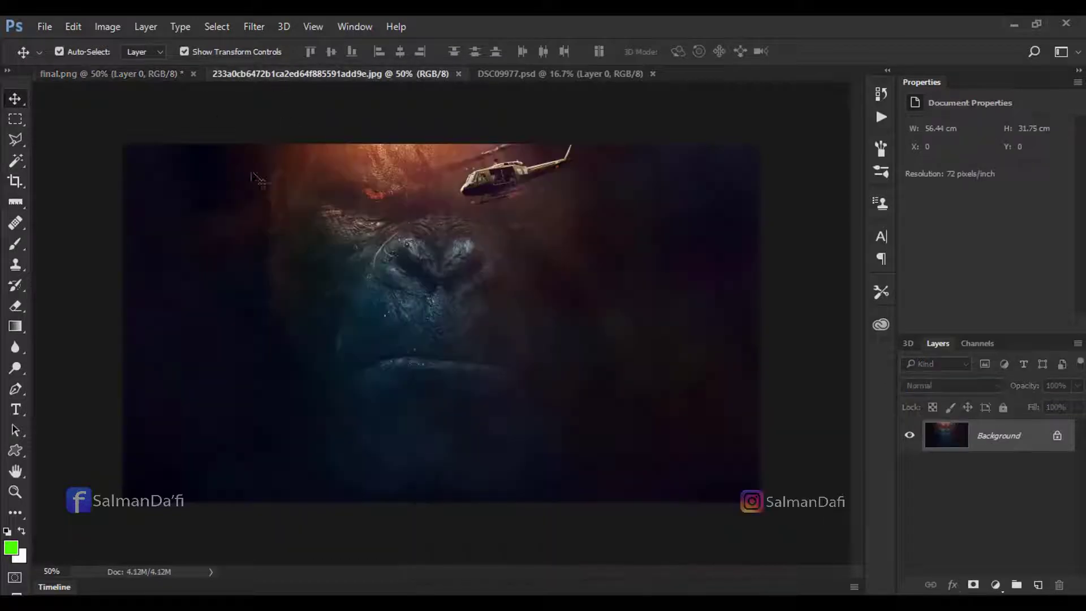
left_click(500, 78)
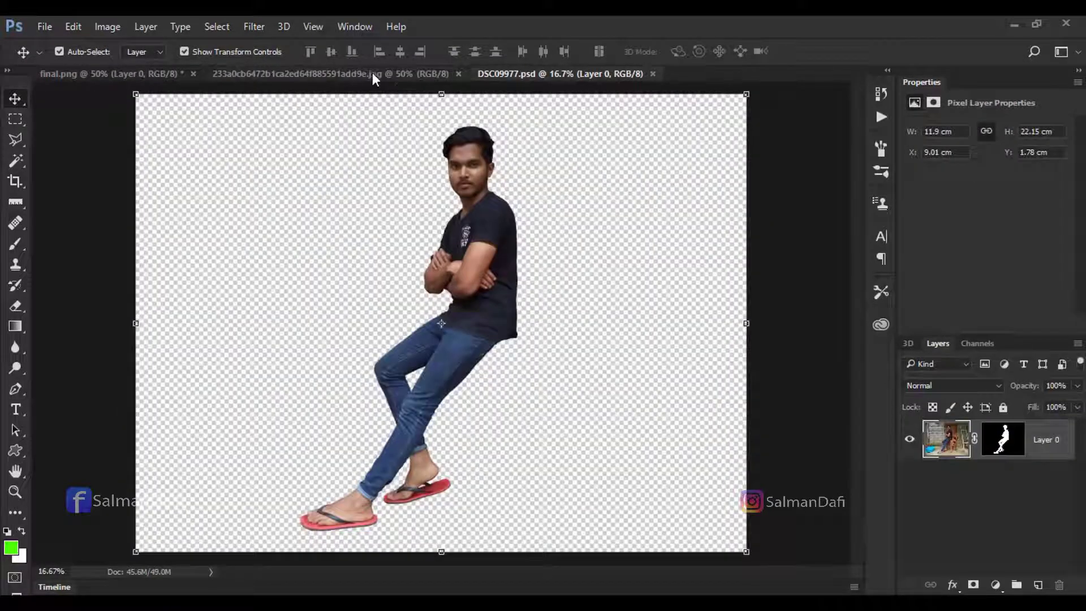
left_click_drag(373, 79, 217, 119)
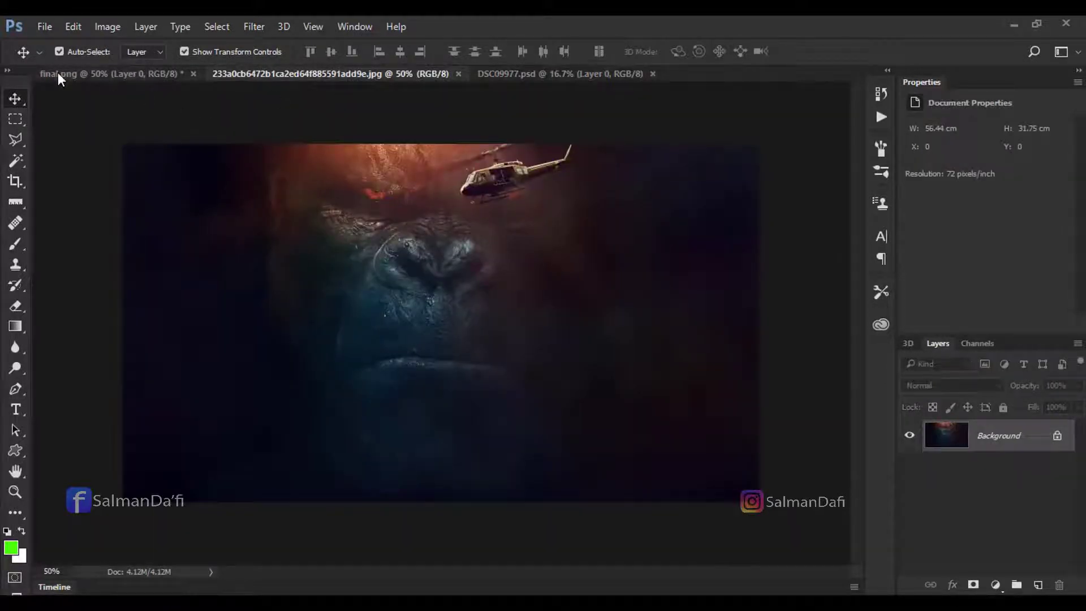
left_click_drag(61, 79, 66, 51)
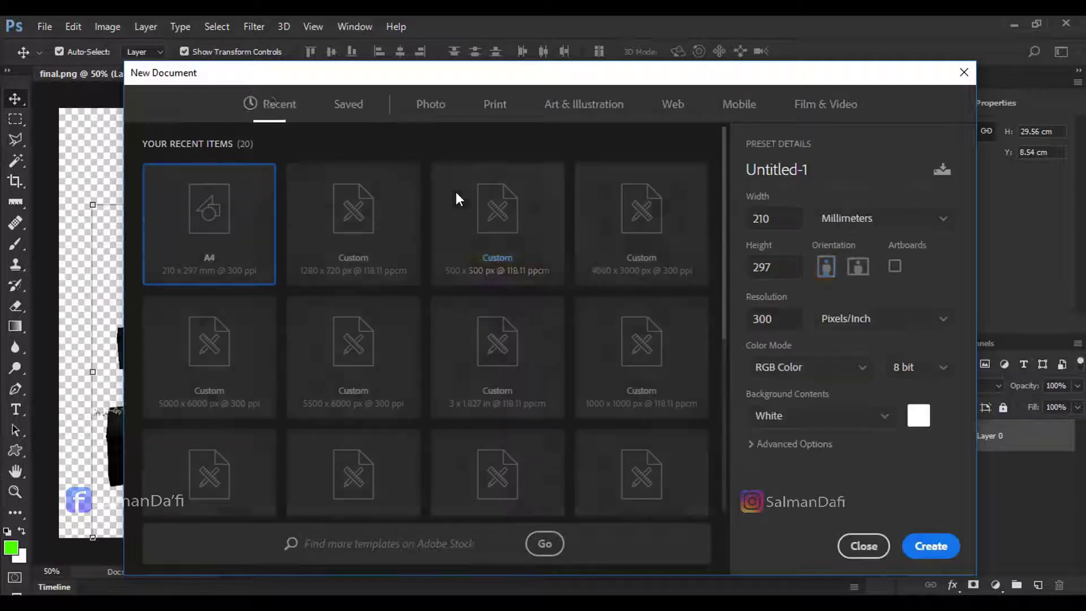
Step: Create the new document in pixels at 7000 px tall and 300 ppi
left_click(874, 218)
left_click(874, 245)
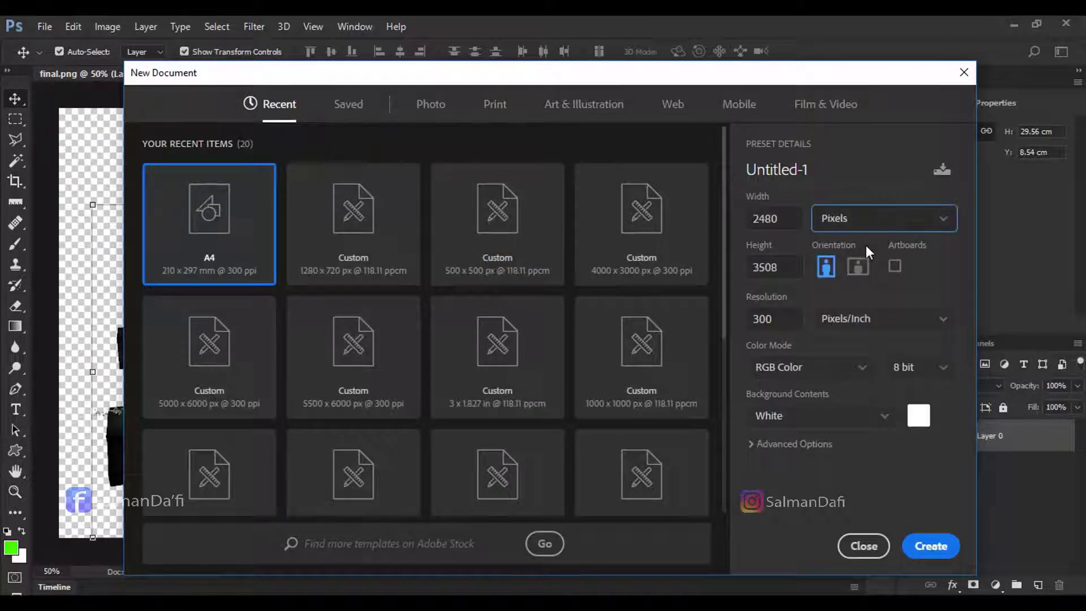
left_click(773, 267)
type("6000")
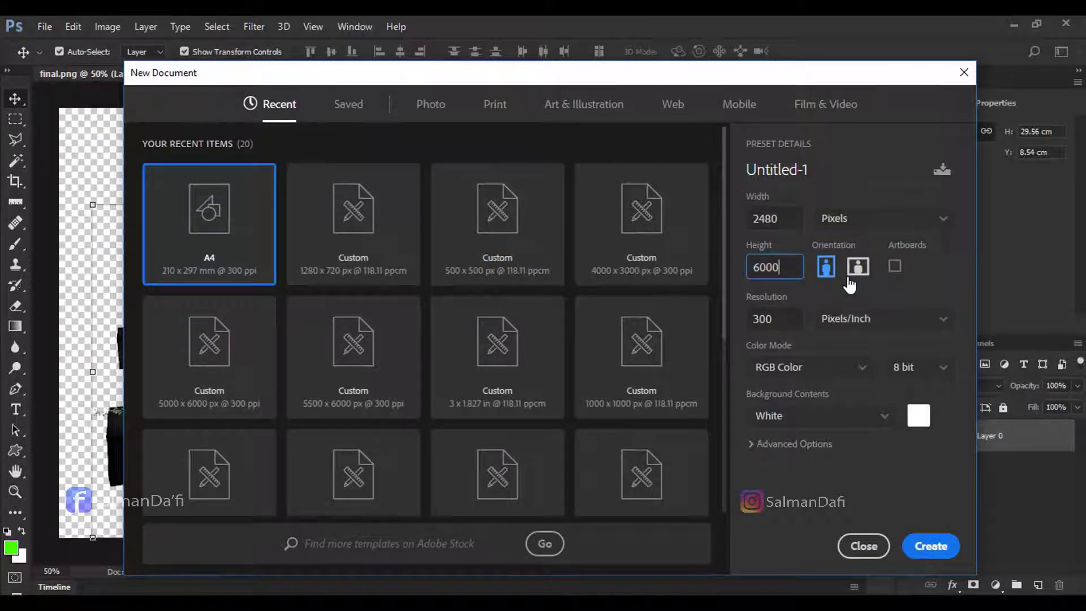
key("BackSpace")
key("BackSpace")
key("BackSpace")
type("7000")
key("shift+Tab")
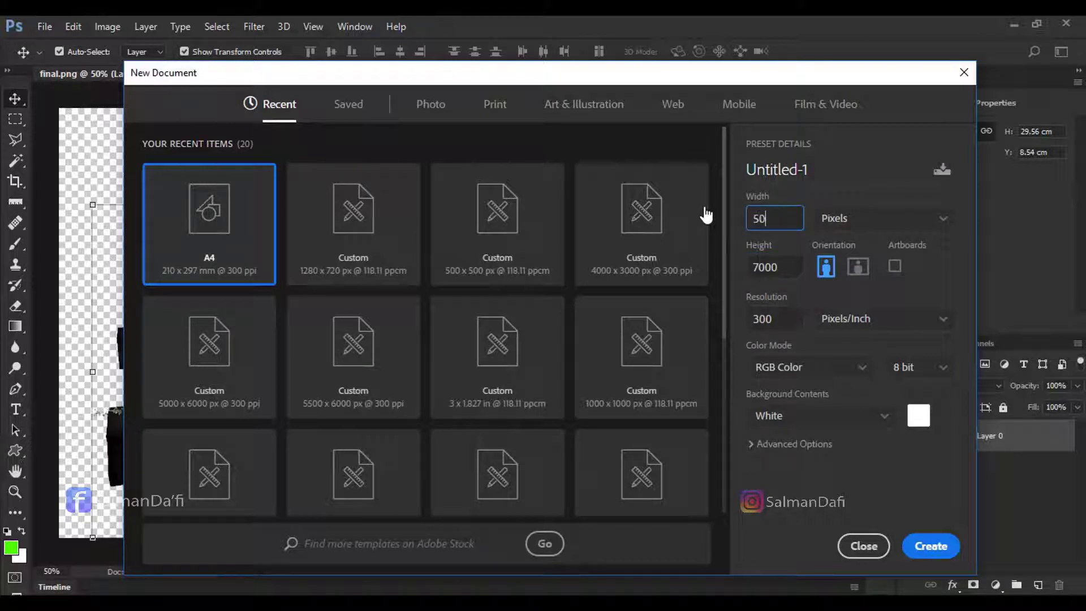
left_click(934, 547)
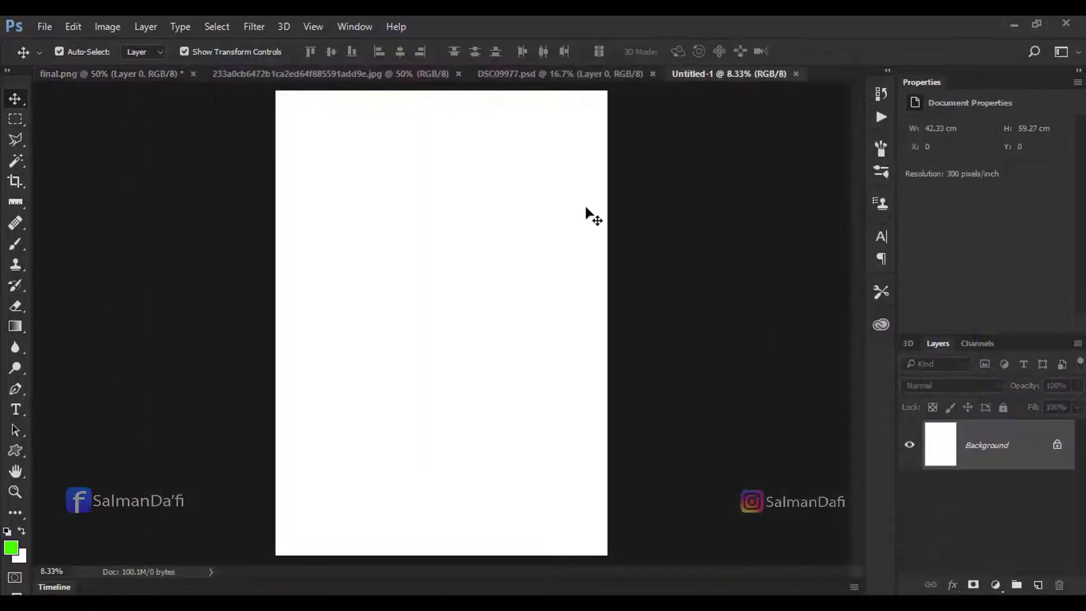
Step: Copy the structure into the poster, scaled to canvas width along the bottom
left_click(157, 77)
mouse_move(296, 177)
left_mouse_down()
mouse_move(544, 169)
mouse_move(681, 72)
left_mouse_up()
key("ctrl+Tab")
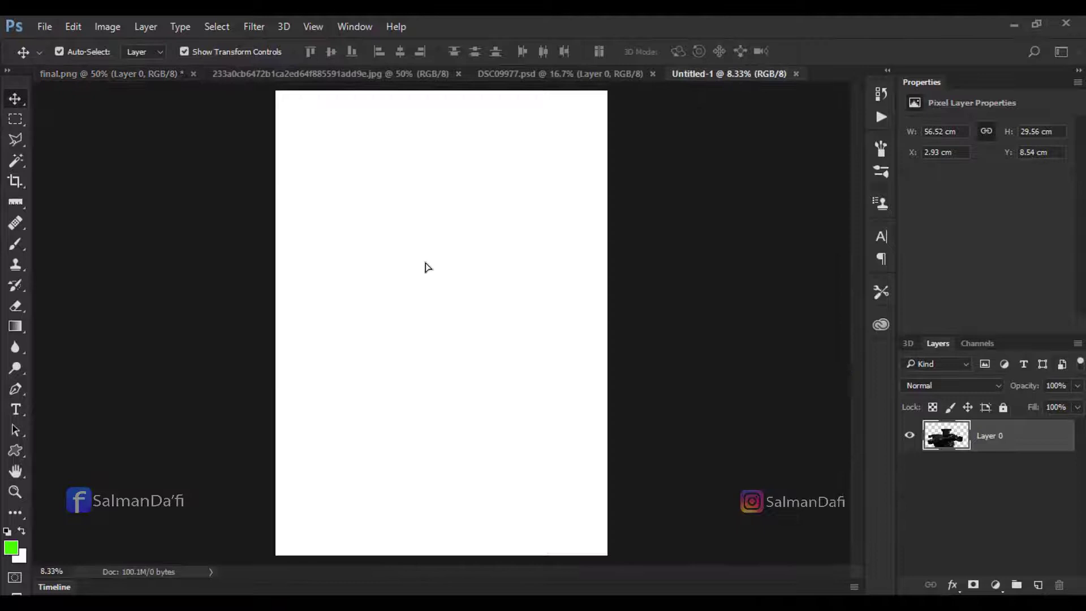
mouse_move(753, 74)
left_mouse_down()
mouse_move(424, 267)
mouse_move(577, 199)
left_mouse_up()
left_click_drag(509, 255, 497, 429)
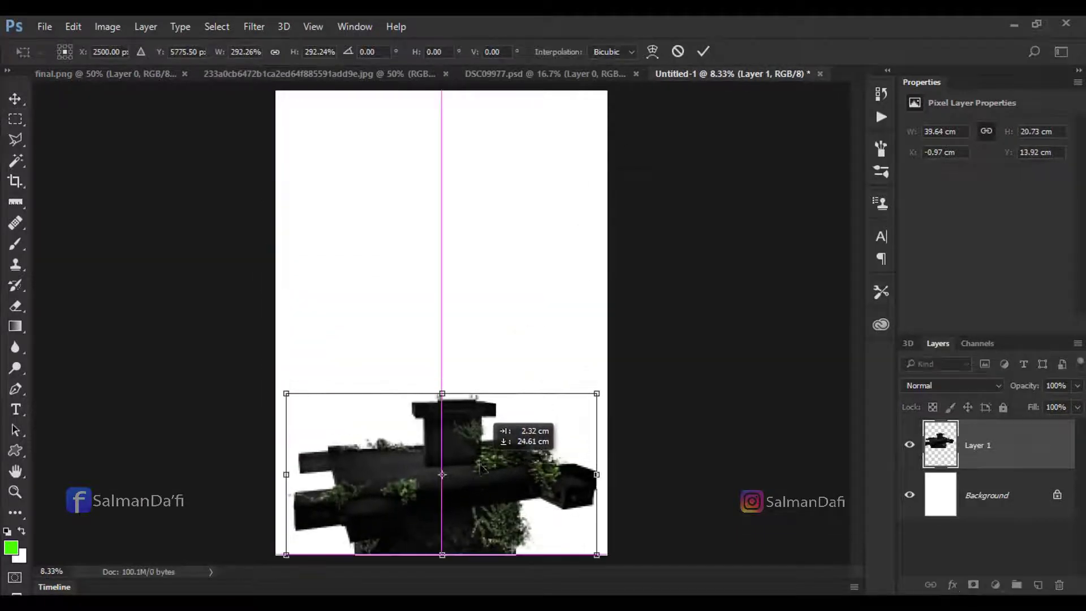
left_click_drag(596, 395, 602, 377)
key("Return")
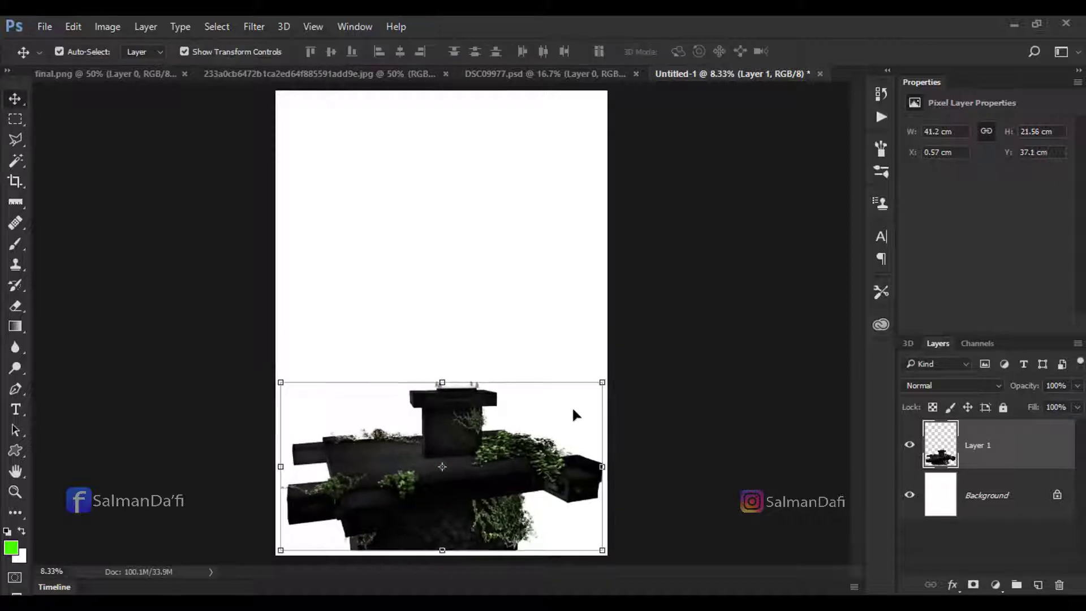
left_click(729, 362)
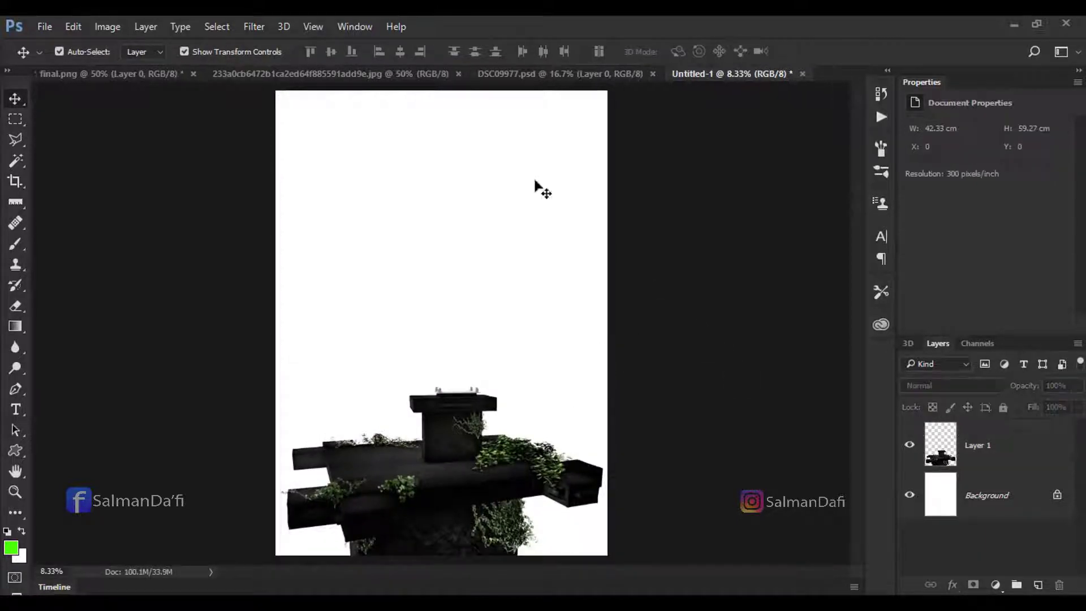
Step: Bring the gorilla image into the poster, enlarge it, and place it beneath the structure layer
left_click(388, 77)
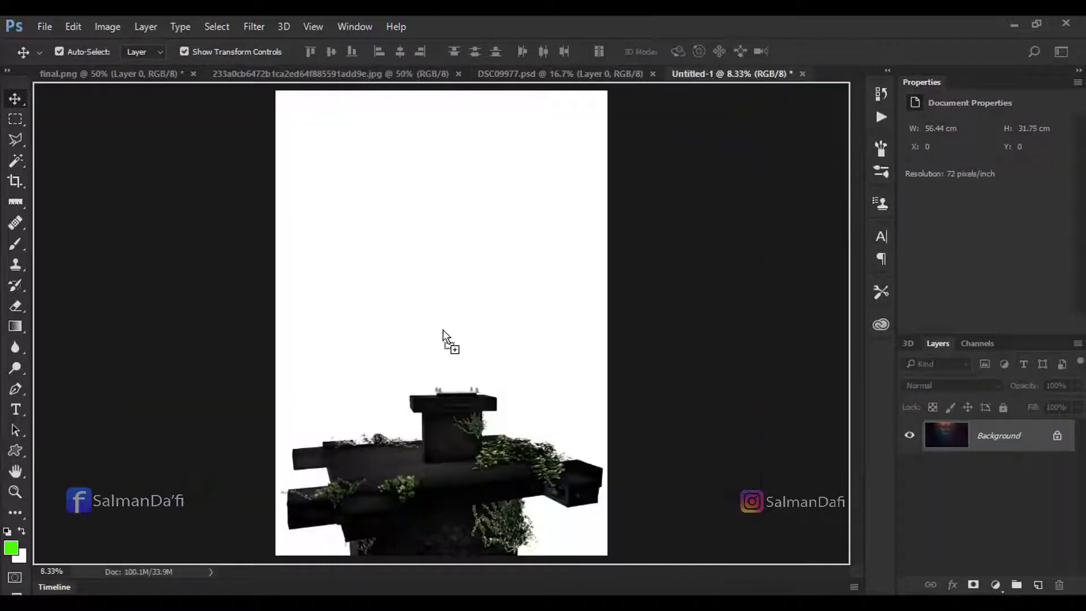
left_click_drag(709, 88, 448, 340)
key("ctrl+t")
left_click_drag(505, 318, 690, 206)
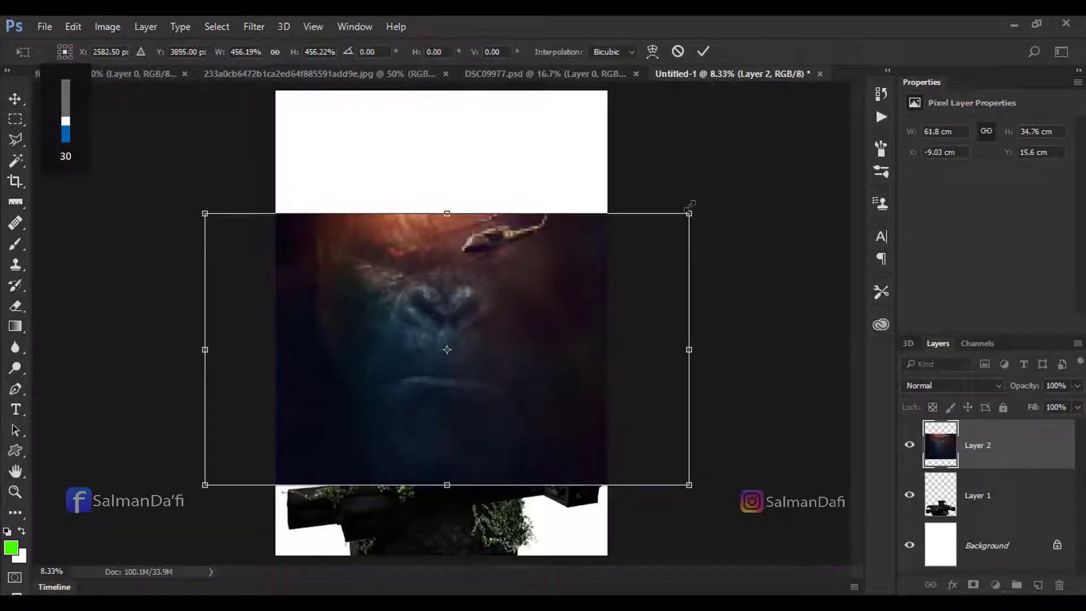
key("Return")
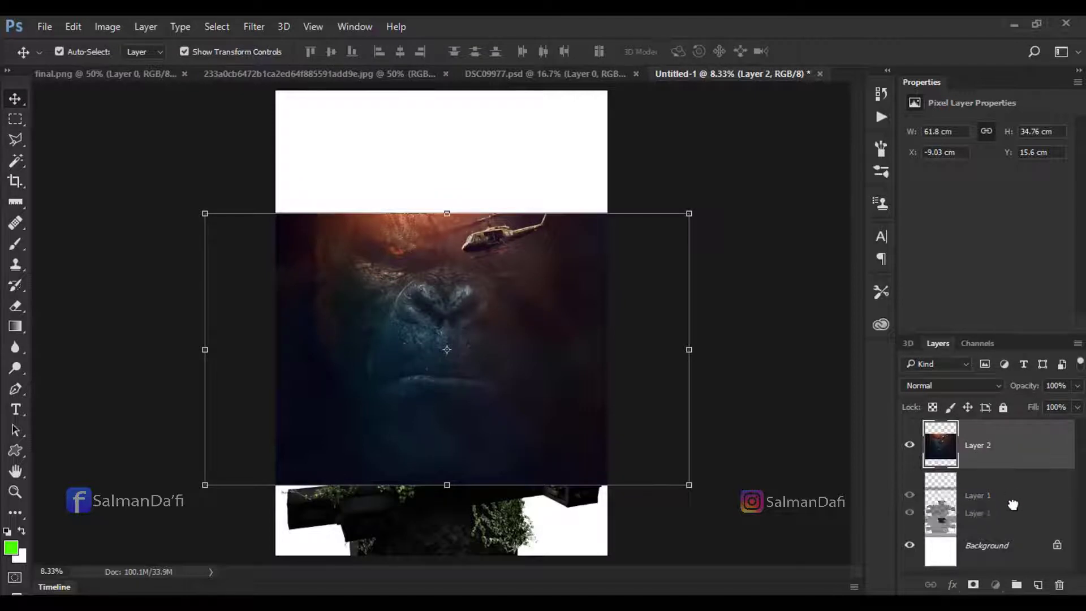
left_click_drag(1009, 452, 1013, 516)
left_click(996, 445)
Step: Enlarge the gorilla face further and nudge it up and to the left
left_click_drag(502, 300, 502, 315)
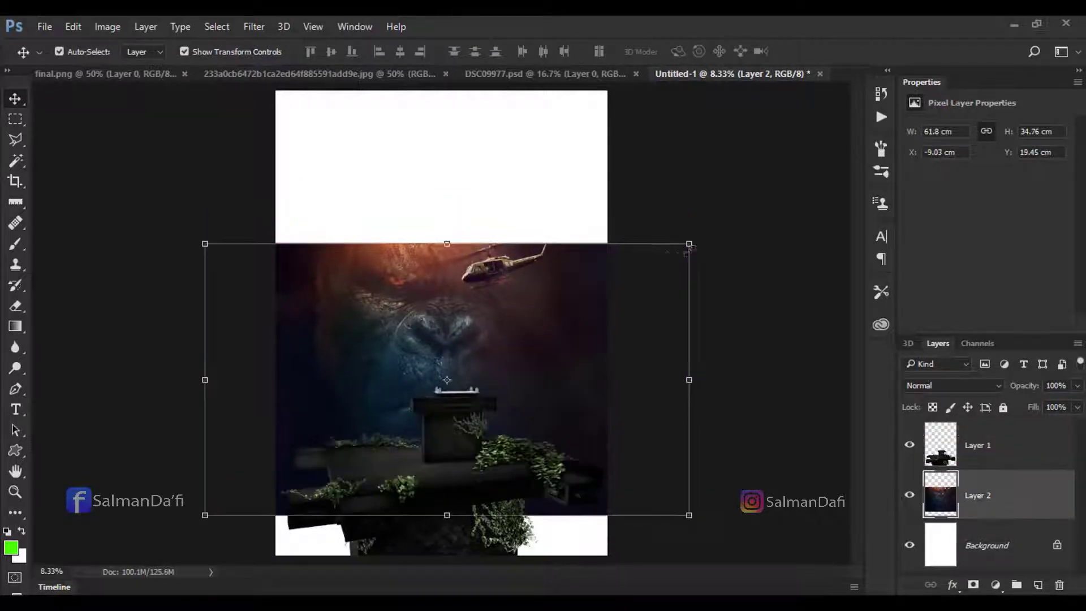
left_click_drag(688, 242, 747, 210)
left_click_drag(520, 281, 523, 290)
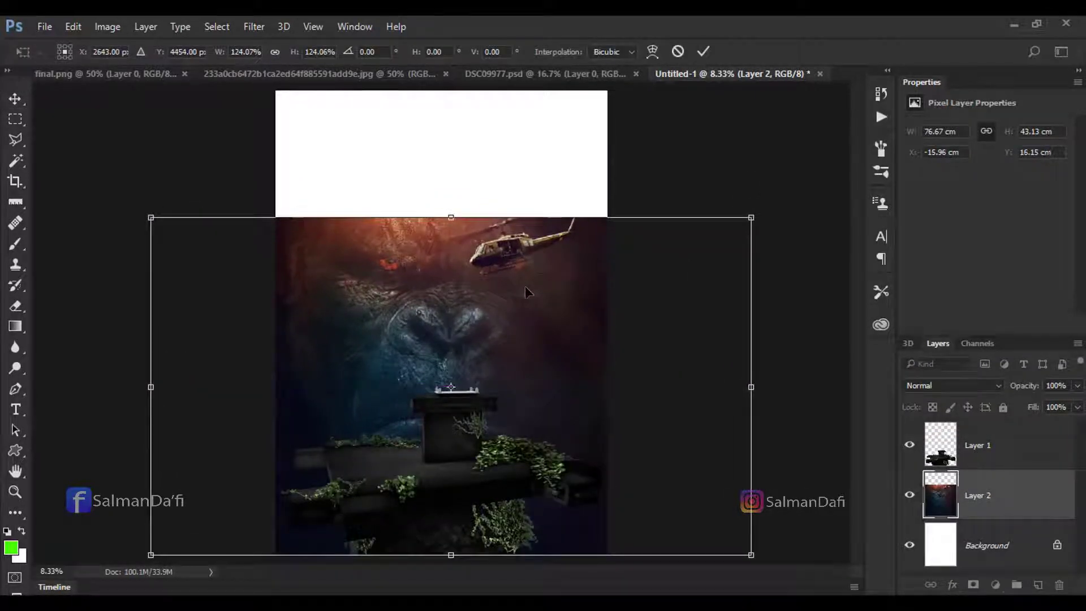
left_click_drag(452, 210, 458, 196)
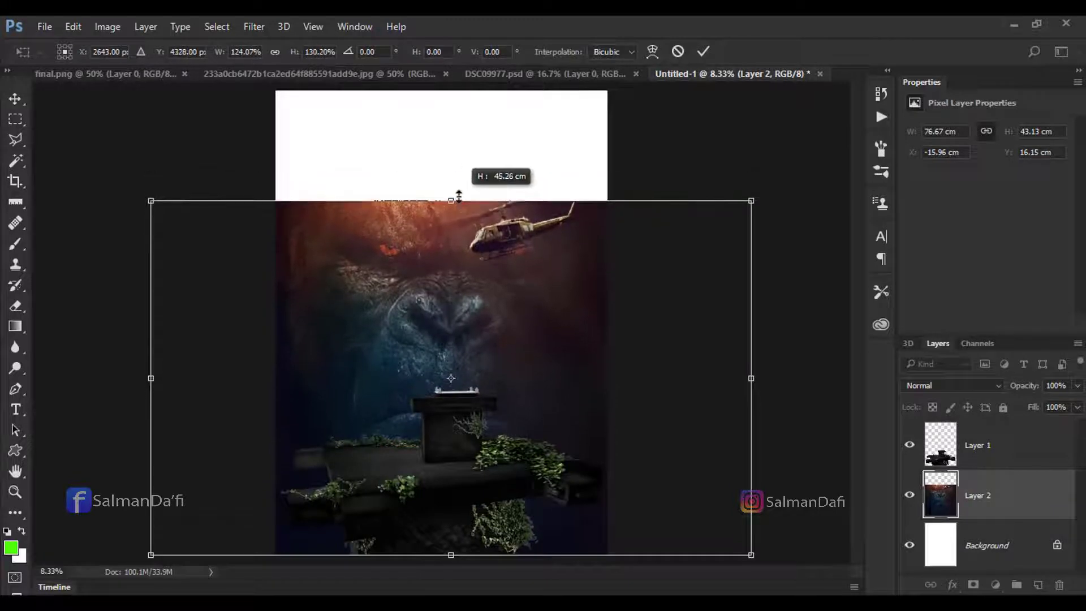
left_click_drag(751, 201, 766, 196)
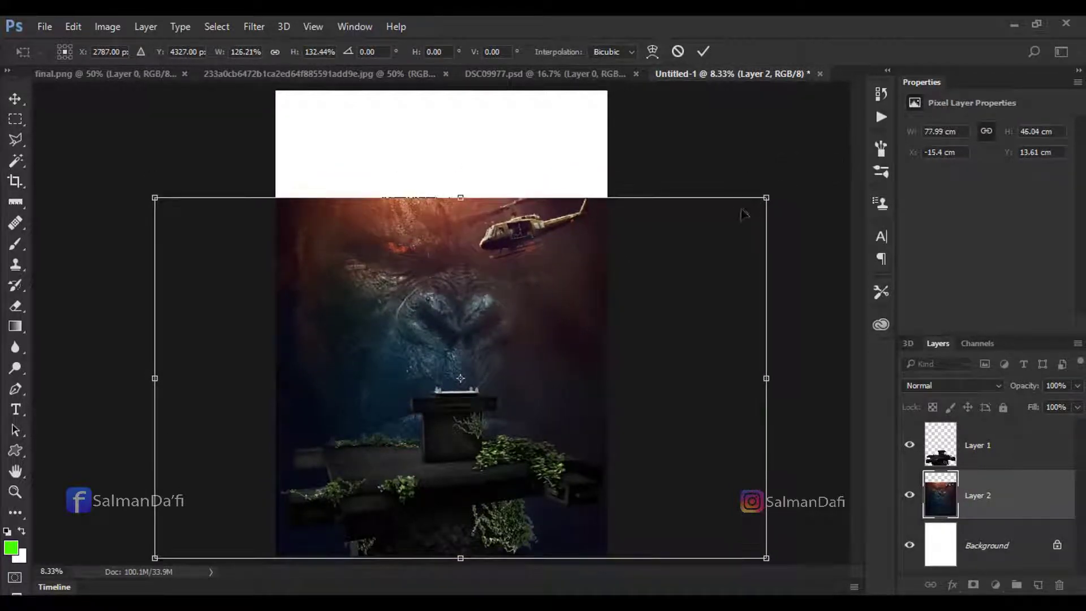
key("Up")
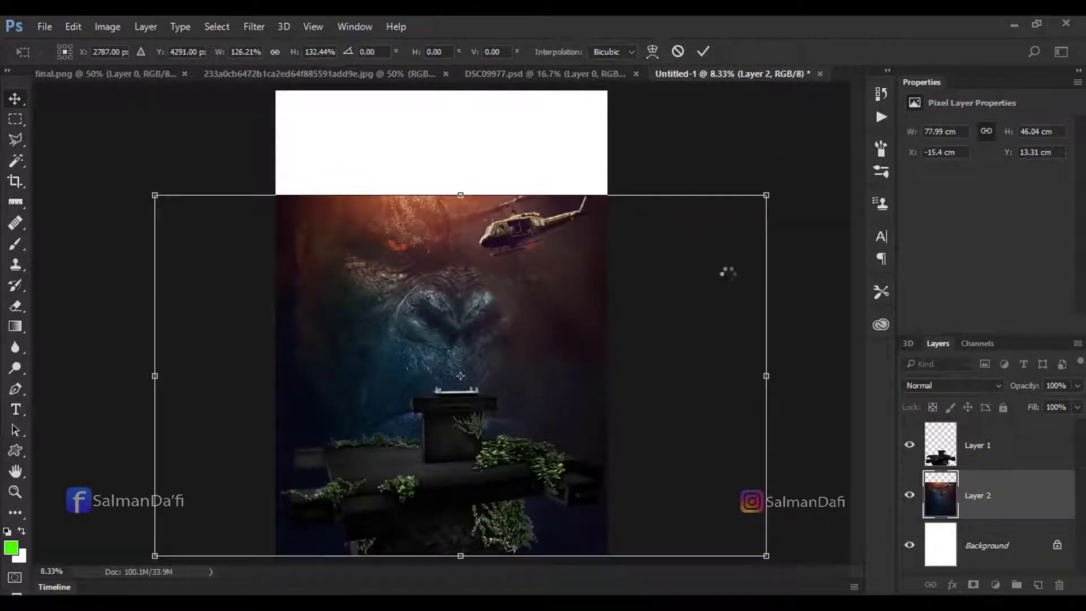
key("Return")
key("Left")
key("Left")
key("Left")
key("Left")
key("Left")
key("Left")
key("Left")
key("Left")
key("Left")
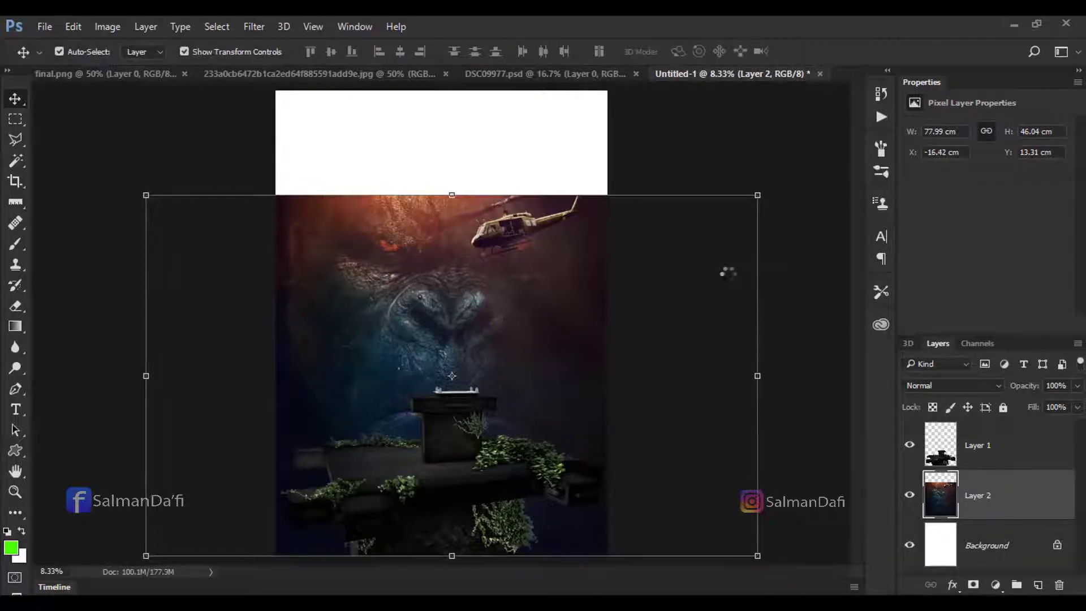
key("Left")
key("Left")
key("Left")
key("Left")
key("Left")
key("Left")
key("Left")
key("Left")
key("Left")
key("Left")
key("Left")
key("Left")
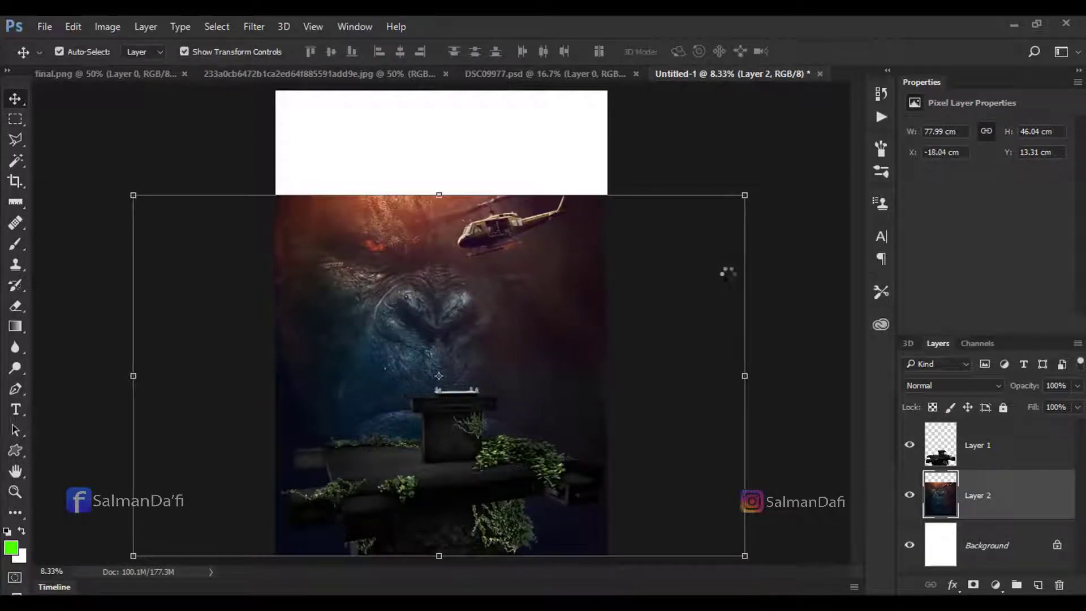
left_click(846, 319)
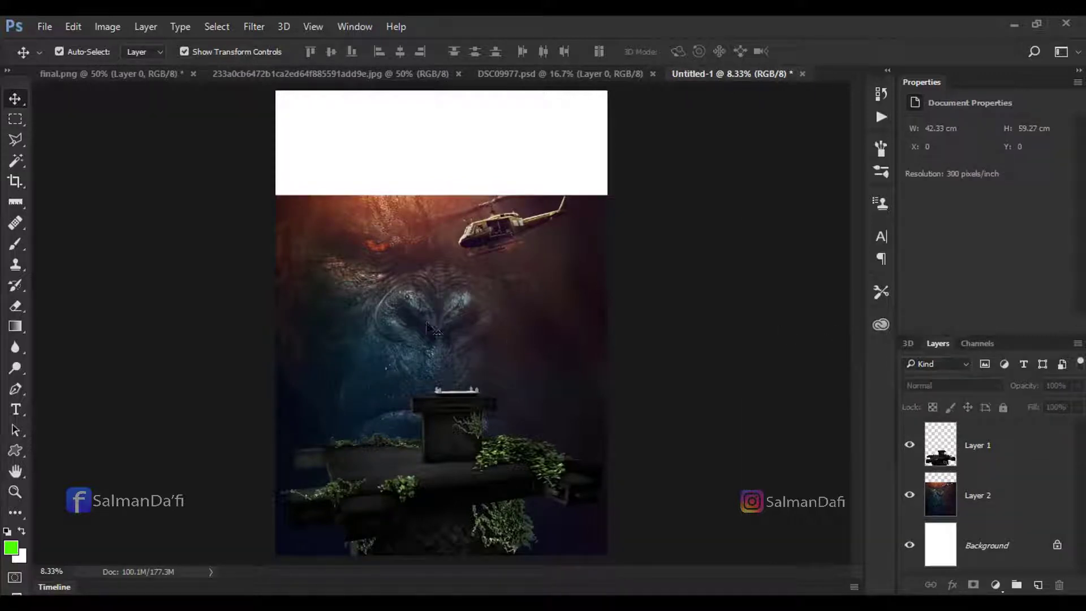
Step: Crop the grey strip off the top of the poster
left_click(15, 182)
left_click_drag(442, 92, 441, 143)
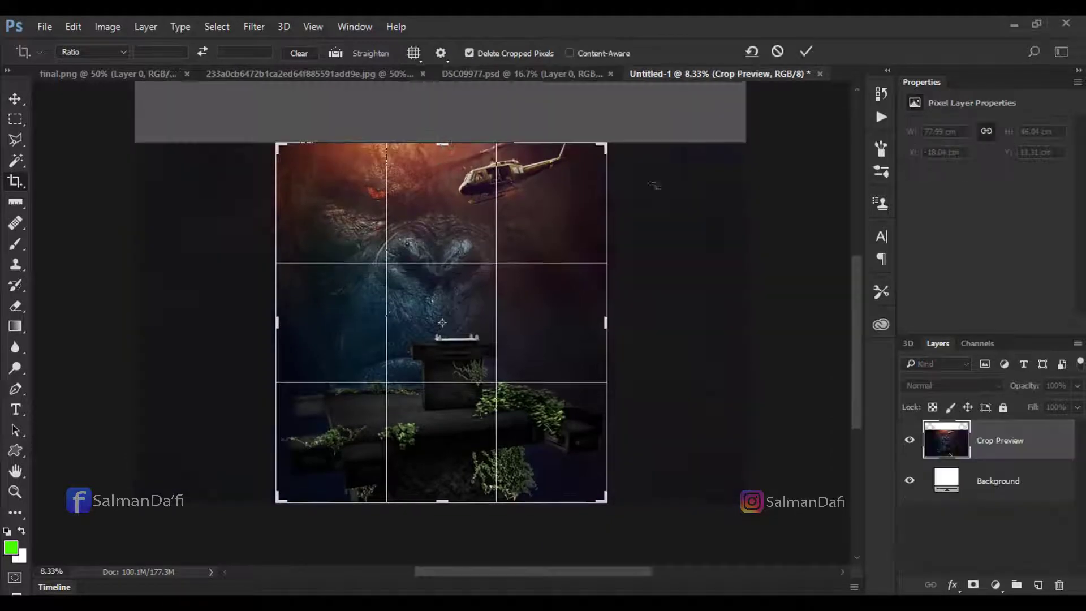
key("Return")
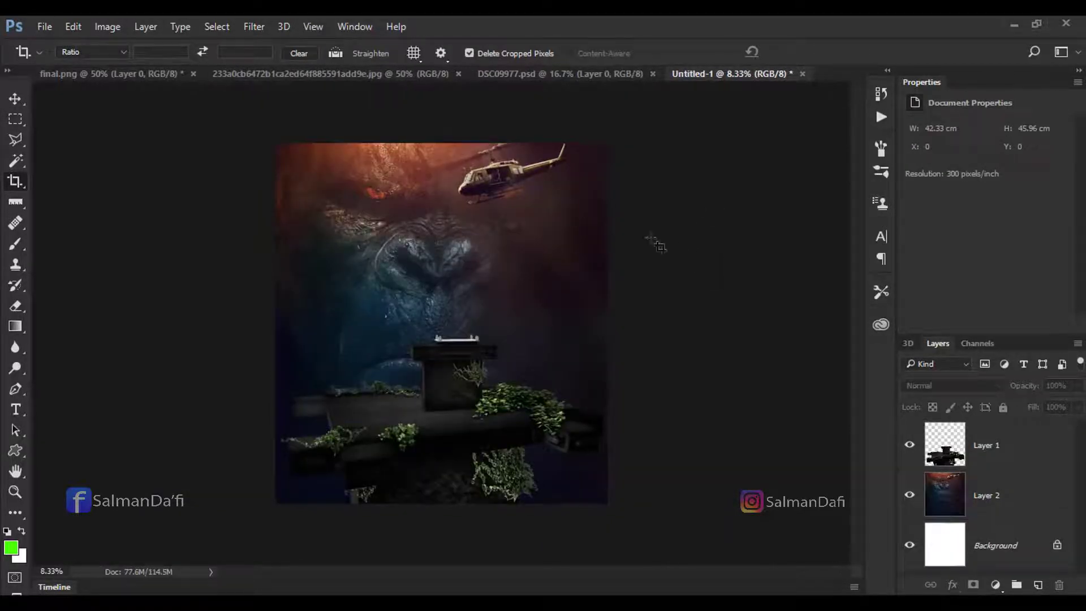
Step: Bring the cut-out man into the poster and apply his layer mask
left_click(543, 75)
key("v")
left_click_drag(453, 266, 357, 277)
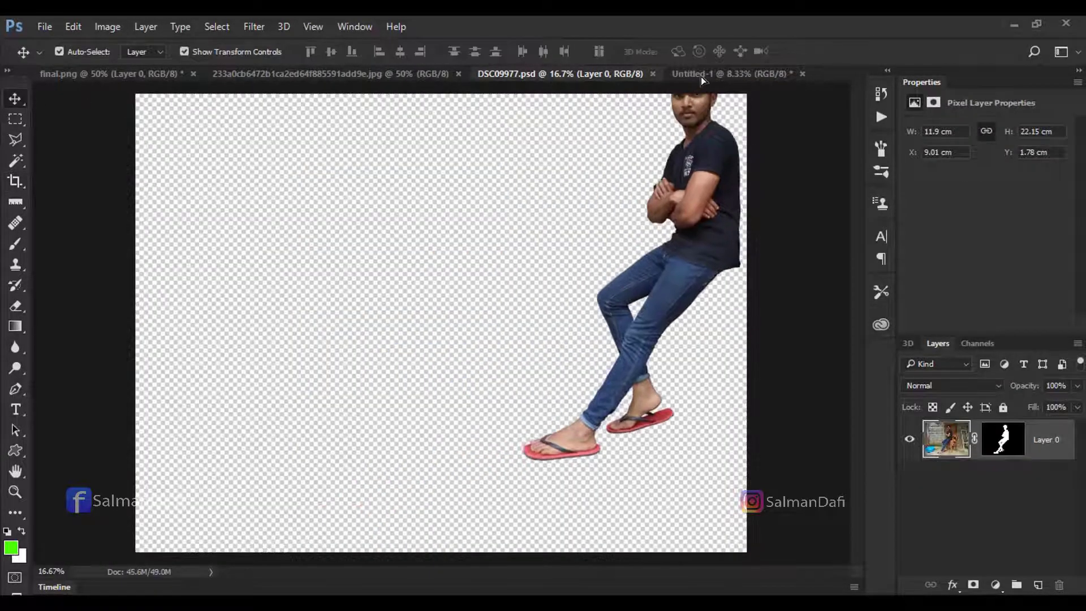
left_click(998, 453)
right_click(999, 452)
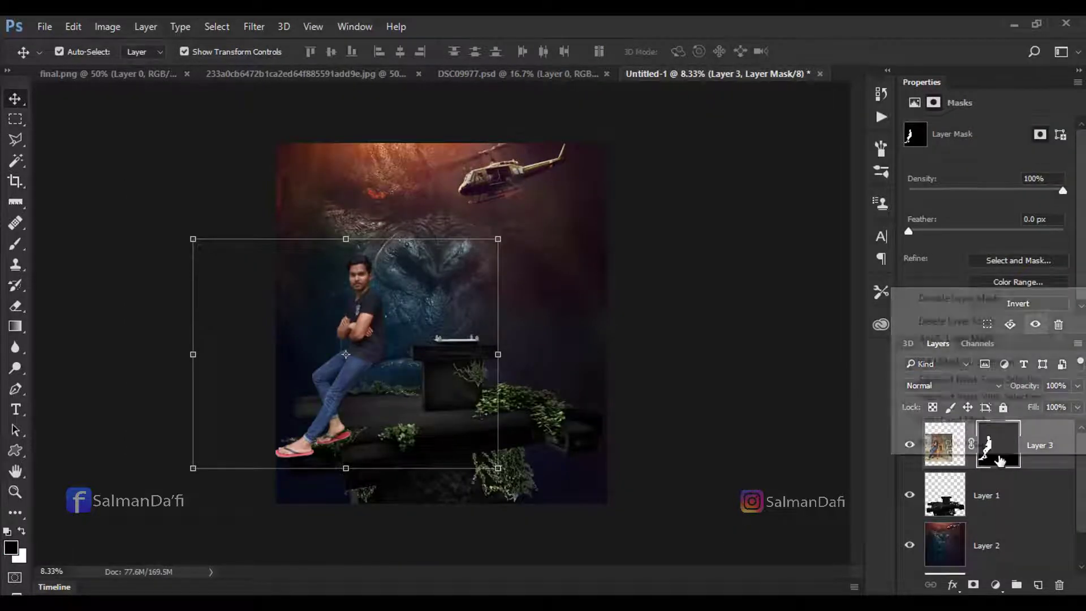
left_click(974, 339)
Step: Scale the man down to about 78% and set him on the platform
left_click_drag(371, 309, 434, 276)
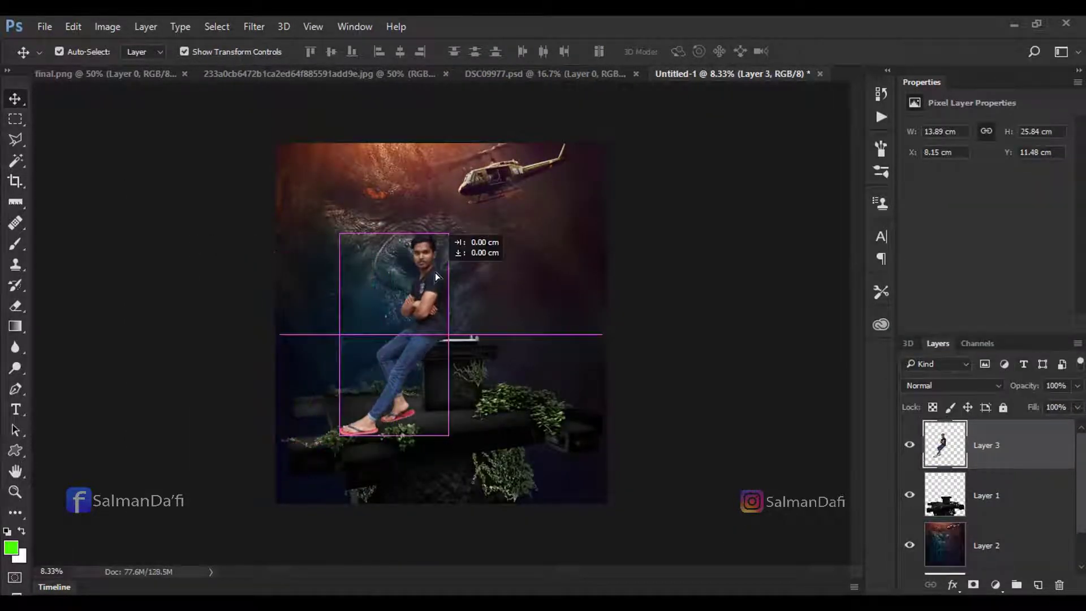
key("ctrl+plus")
key("ctrl+plus")
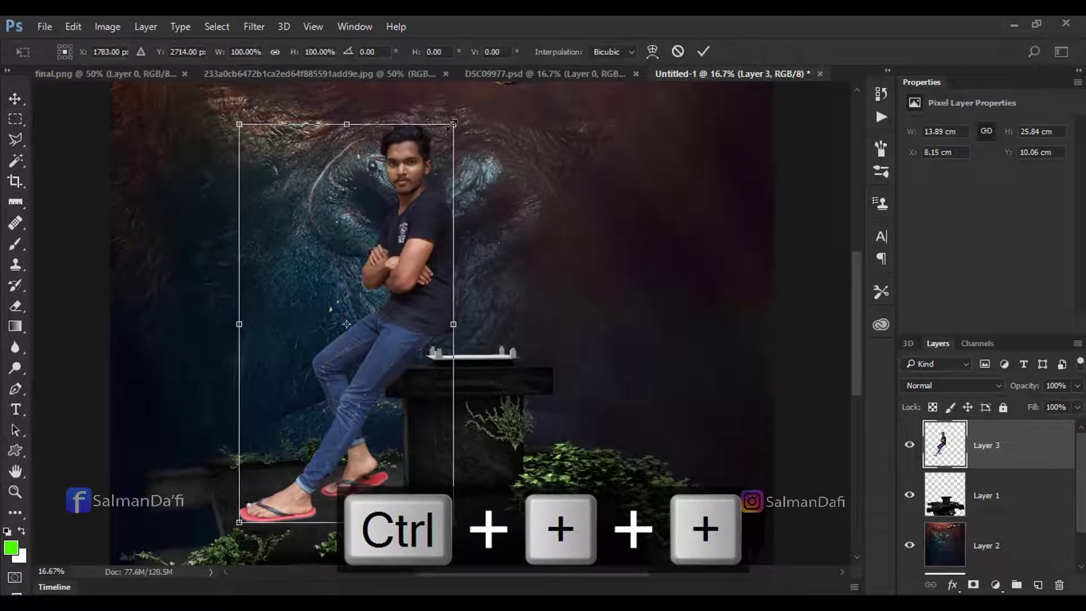
left_click_drag(455, 121, 418, 187)
left_click_drag(418, 283, 399, 266)
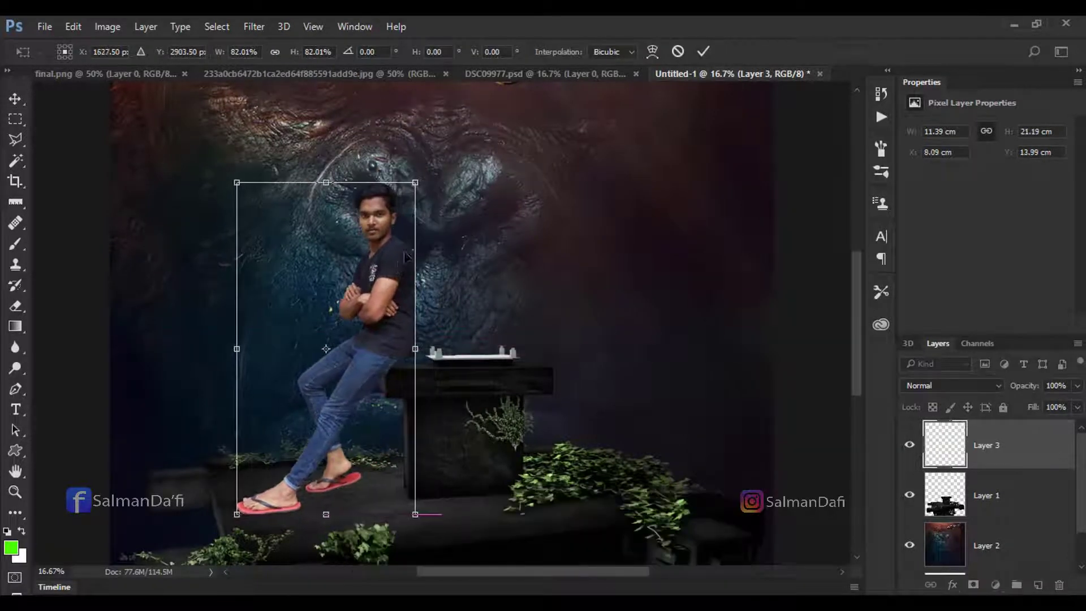
left_click_drag(422, 179, 408, 182)
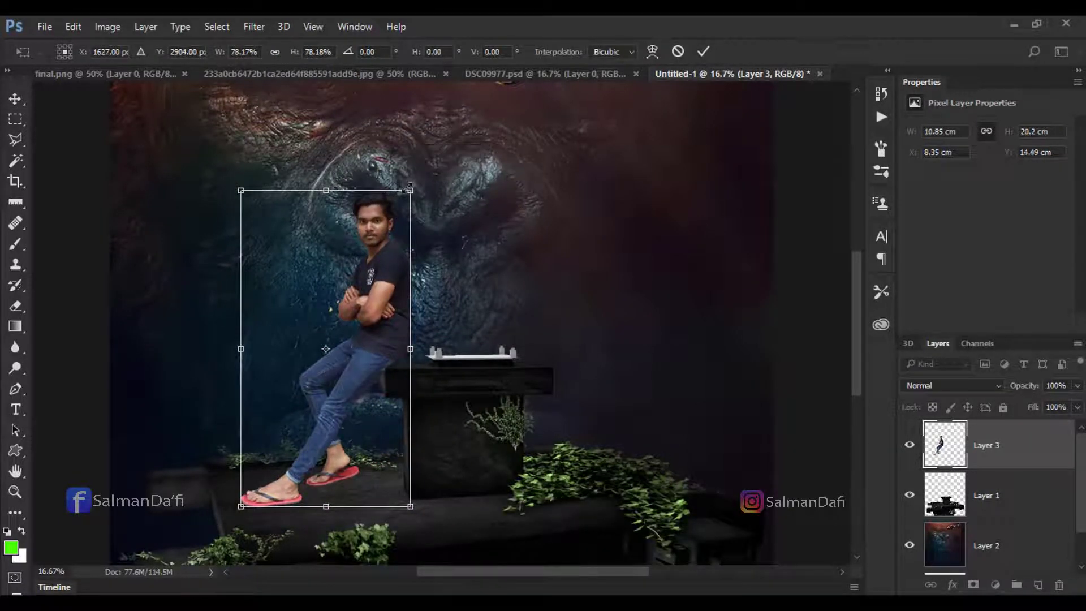
key("Return")
Step: Nudge the man left and down so he leans on the structure's pillar
key("shift+Down")
key("shift+Down")
key("shift+Down")
key("shift+Left")
key("shift+Left")
key("shift+Left")
key("shift+Left")
key("shift+Left")
key("shift+Left")
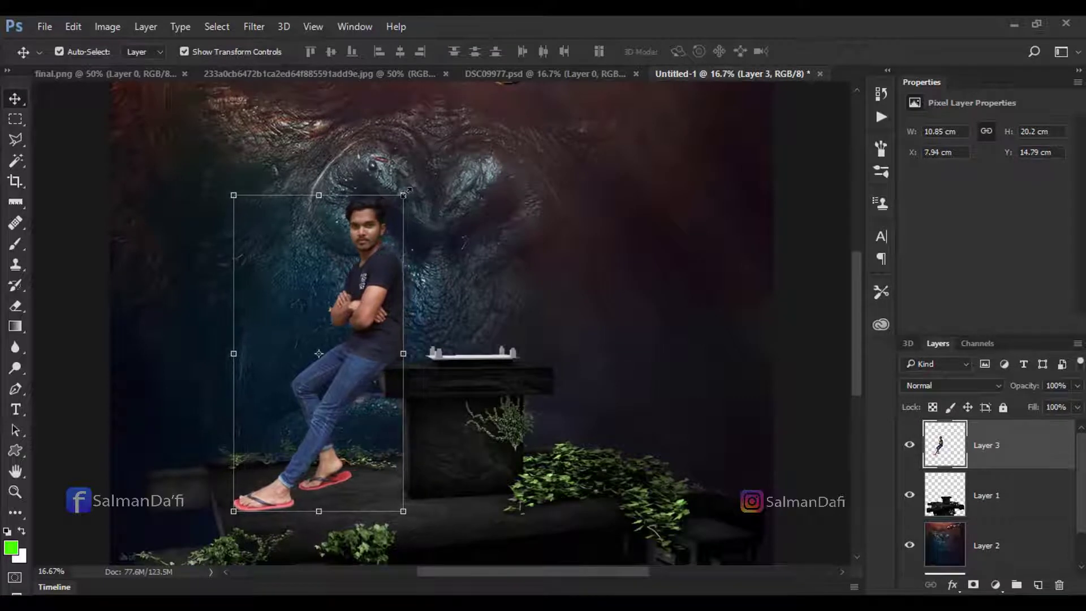
key("shift+Left")
key("shift+Left")
key("shift+Left")
key("shift+Down")
key("shift+Down")
key("shift+Down")
key("shift+Down")
key("shift+Down")
key("shift+Down")
left_click(737, 352)
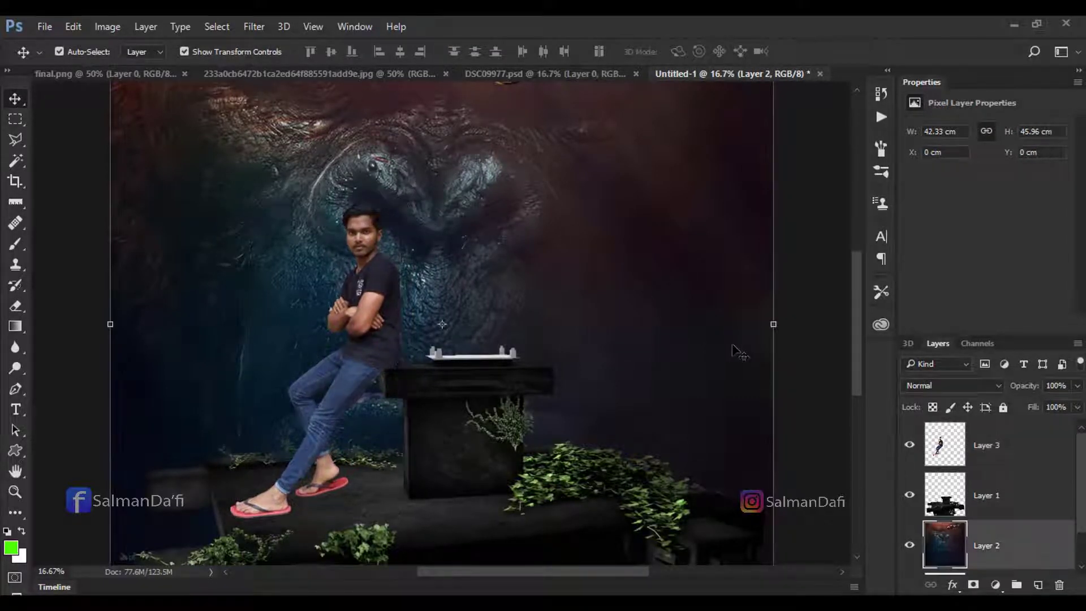
left_click(401, 320)
key("shift+Right")
key("shift+Right")
key("shift+Right")
left_click(809, 407)
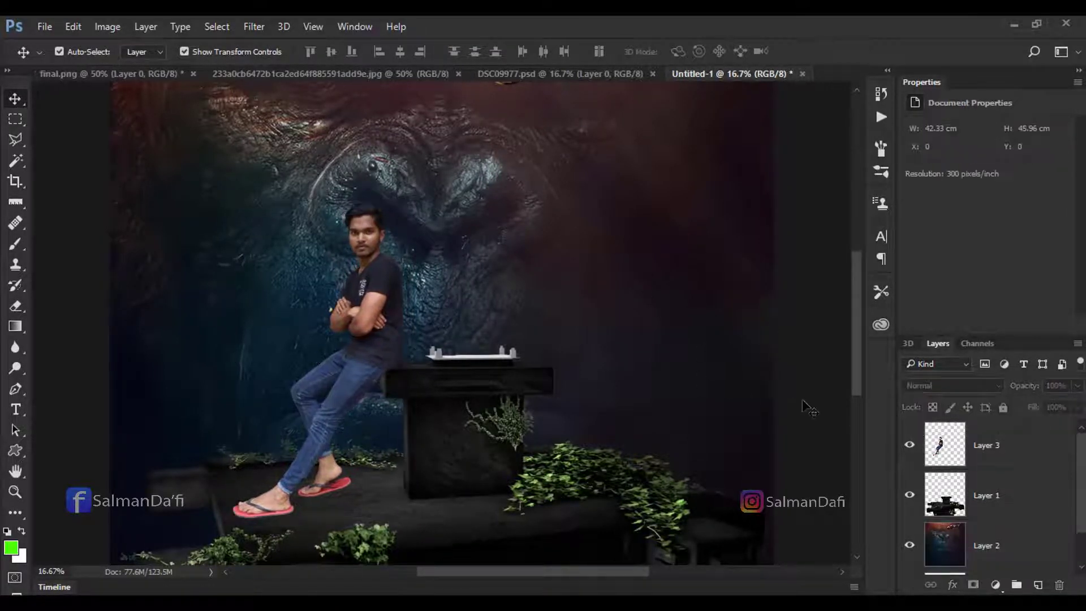
key("ctrl+minus")
key("ctrl+minus")
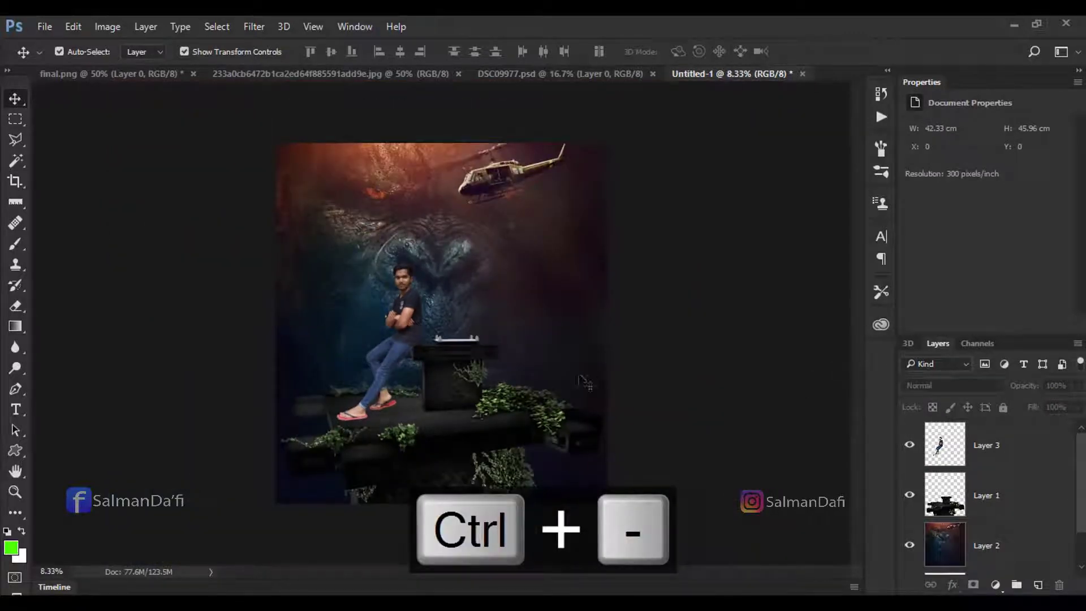
Step: Try cropping the poster's right edge inward, then undo the crop
left_click(16, 181)
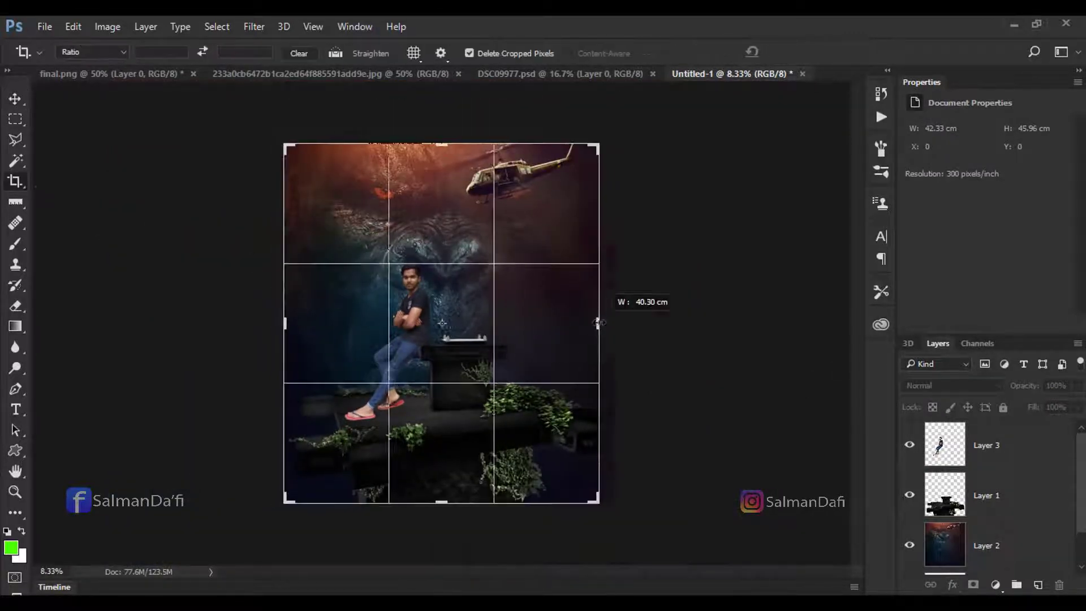
left_click_drag(608, 325, 585, 322)
key("ctrl+z")
key("ctrl+z")
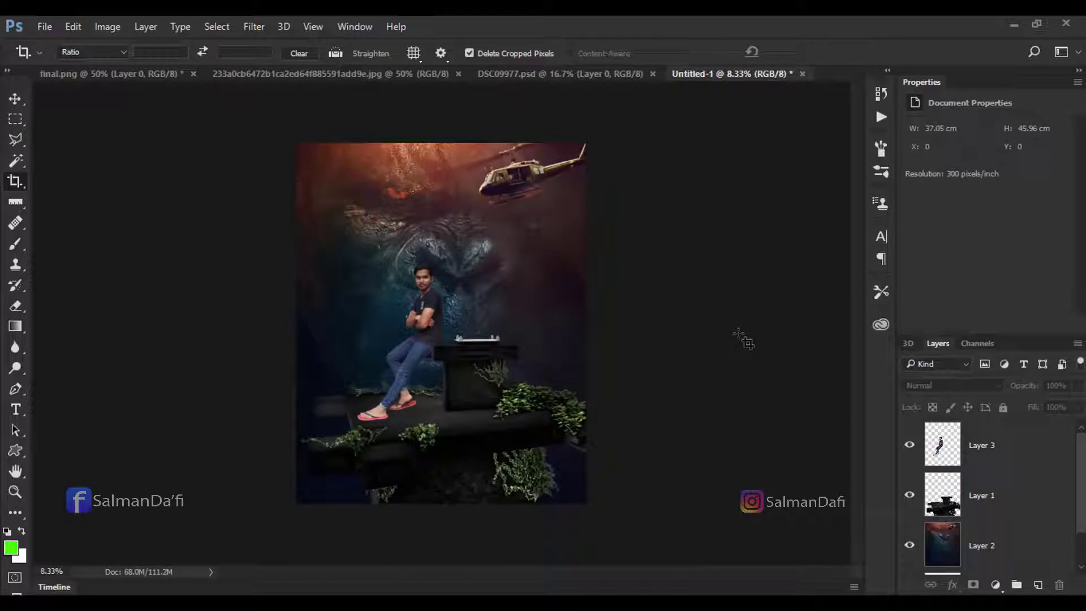
Step: Shift the platform (Layer 1) and man (Layer 3) together to the right
left_click(1003, 503)
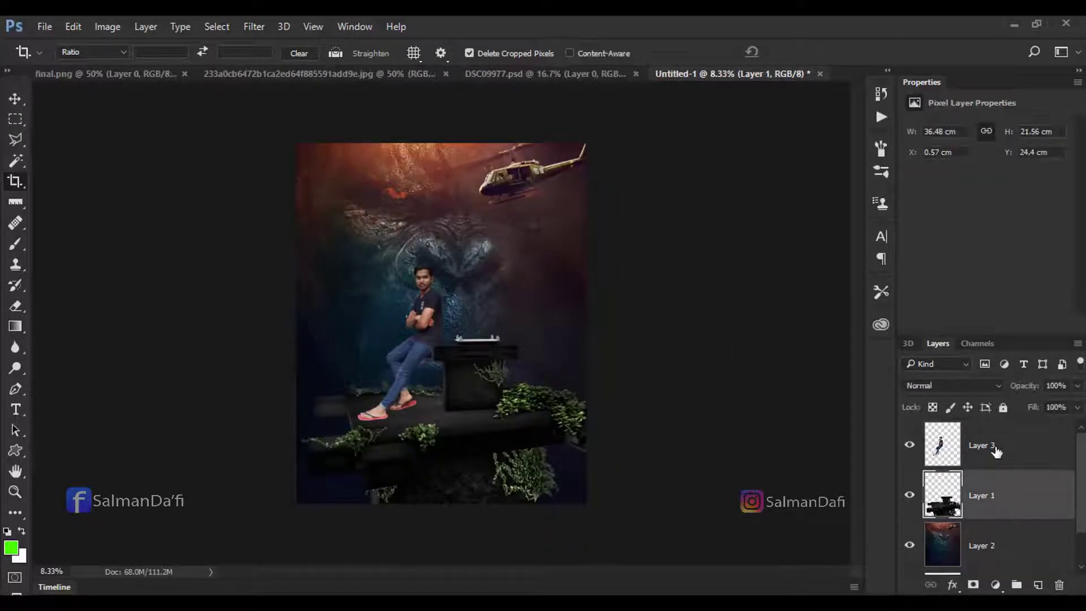
left_click(995, 450, "shift")
left_click(15, 99)
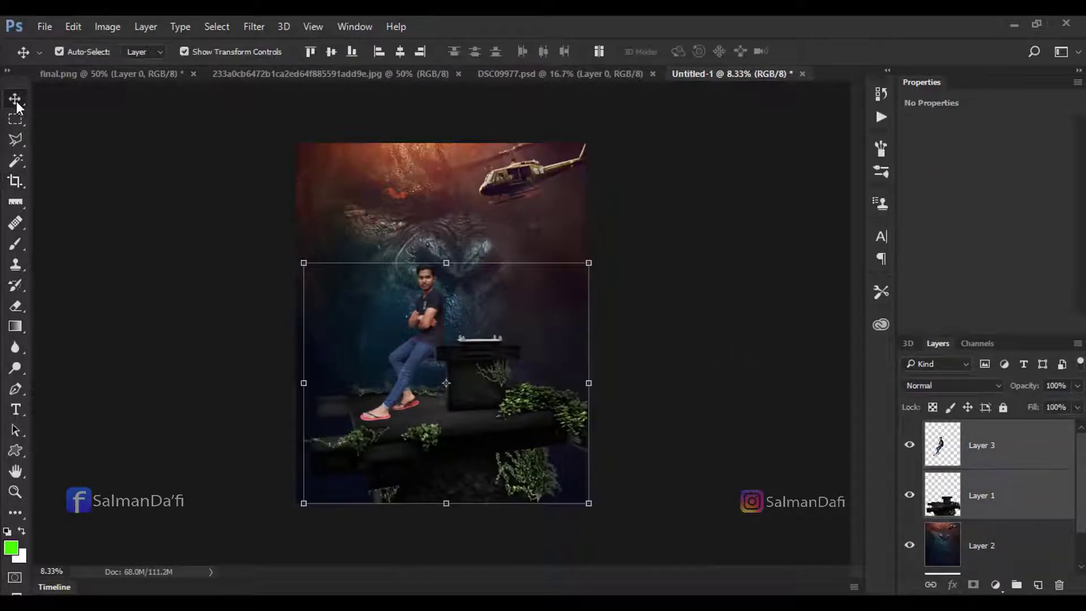
key("shift+Right")
key("shift+Right")
key("shift+Right")
left_click(681, 330)
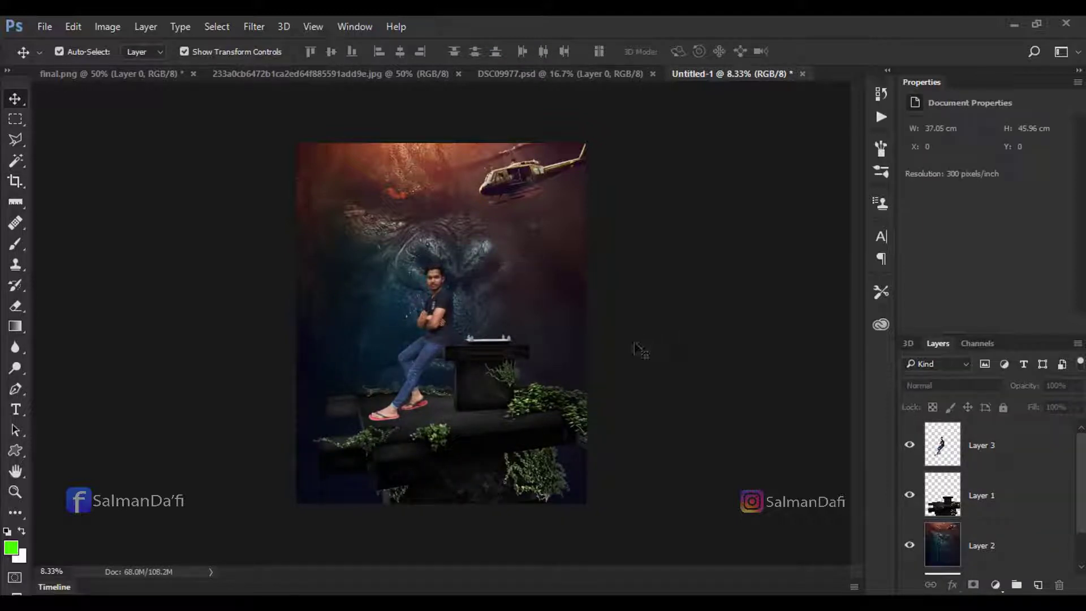
left_click(1035, 531)
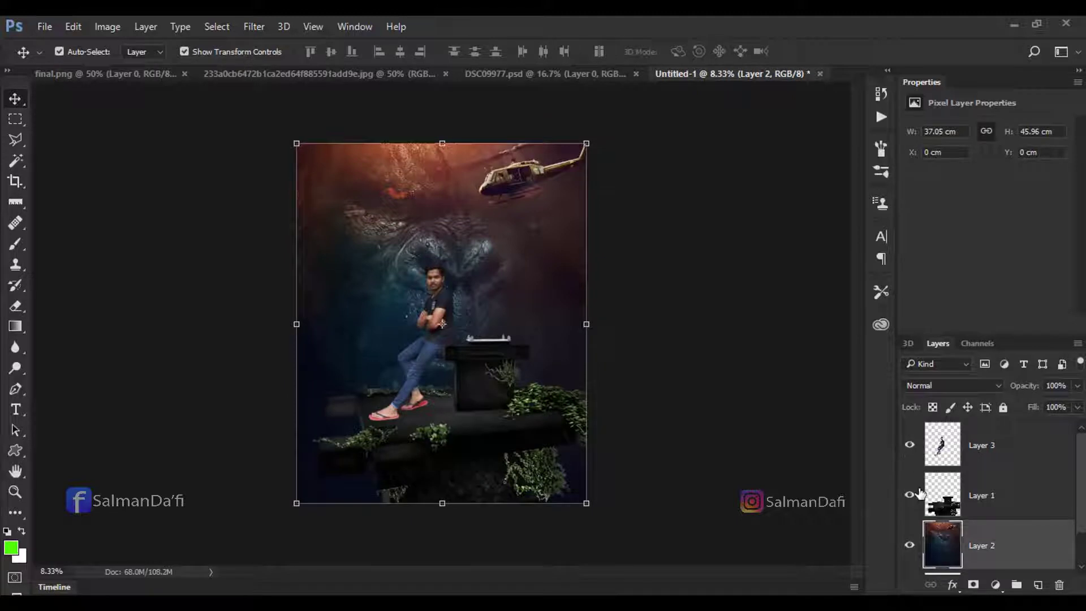
Step: Apply Vibrance +62 and Saturation -79 to the gorilla background
left_click(108, 27)
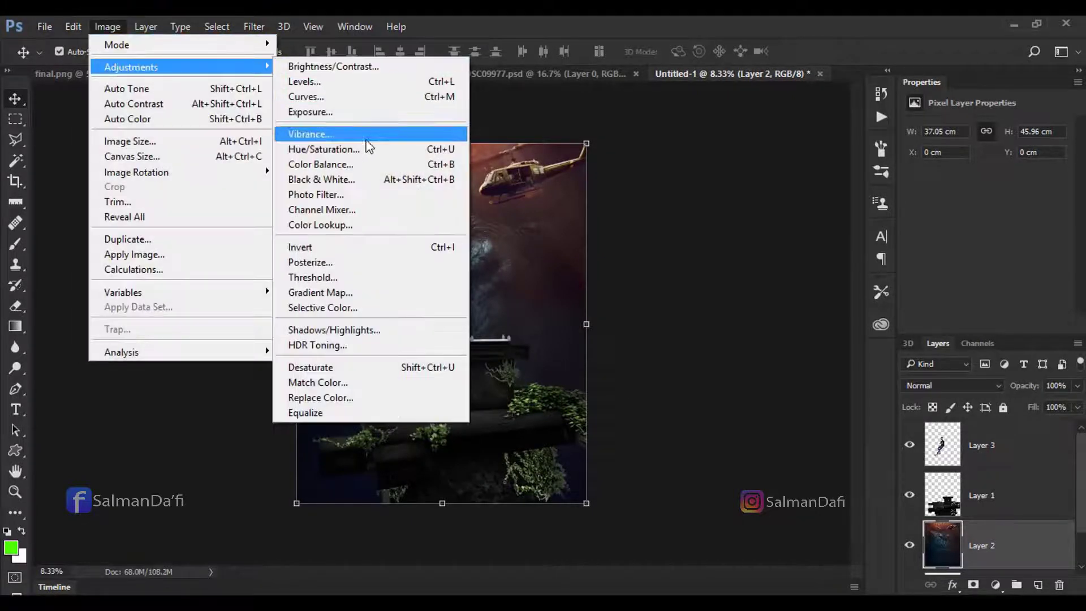
left_click(364, 134)
left_click_drag(774, 212, 745, 212)
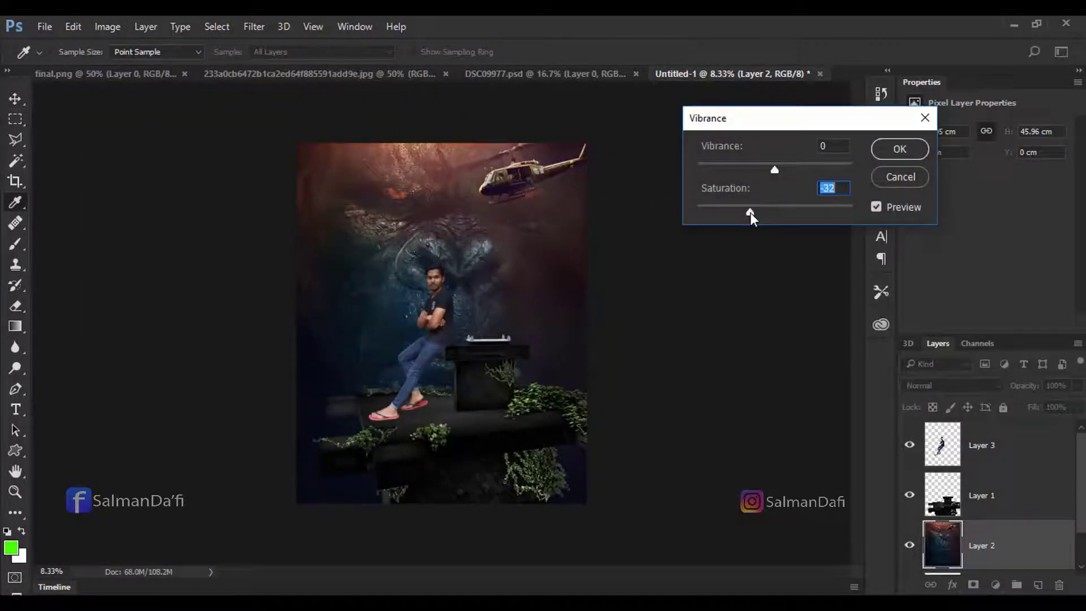
mouse_move(775, 170)
left_mouse_down()
mouse_move(762, 169)
mouse_move(790, 169)
left_mouse_up()
left_click_drag(743, 211, 713, 213)
left_click(822, 171)
left_click(884, 149)
Step: Undo a stray change and select the platform layer, Layer 1
key("v")
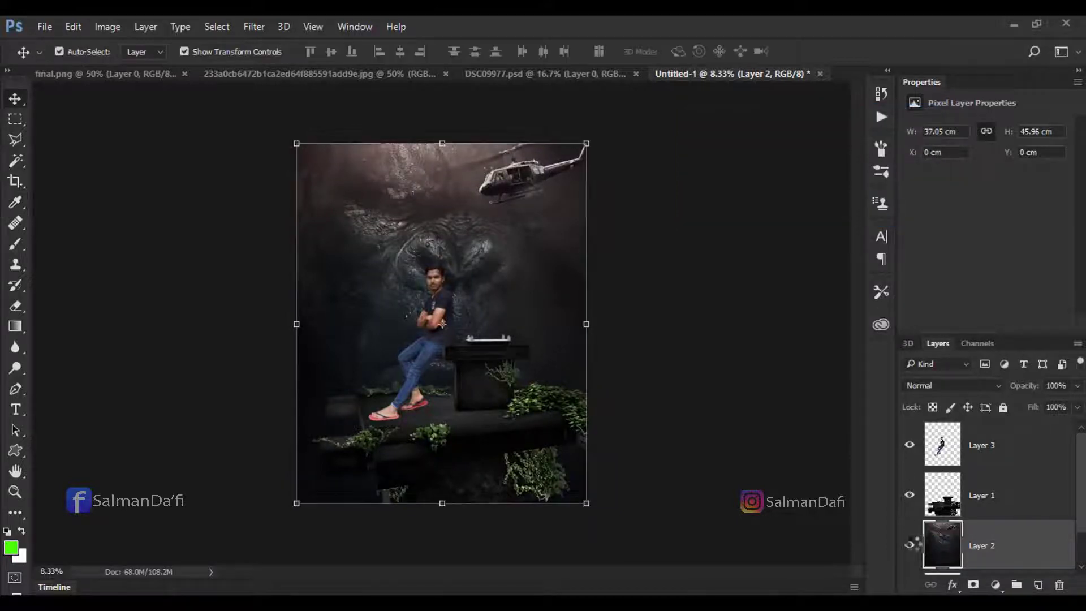
scroll(1074, 511, "down", 1)
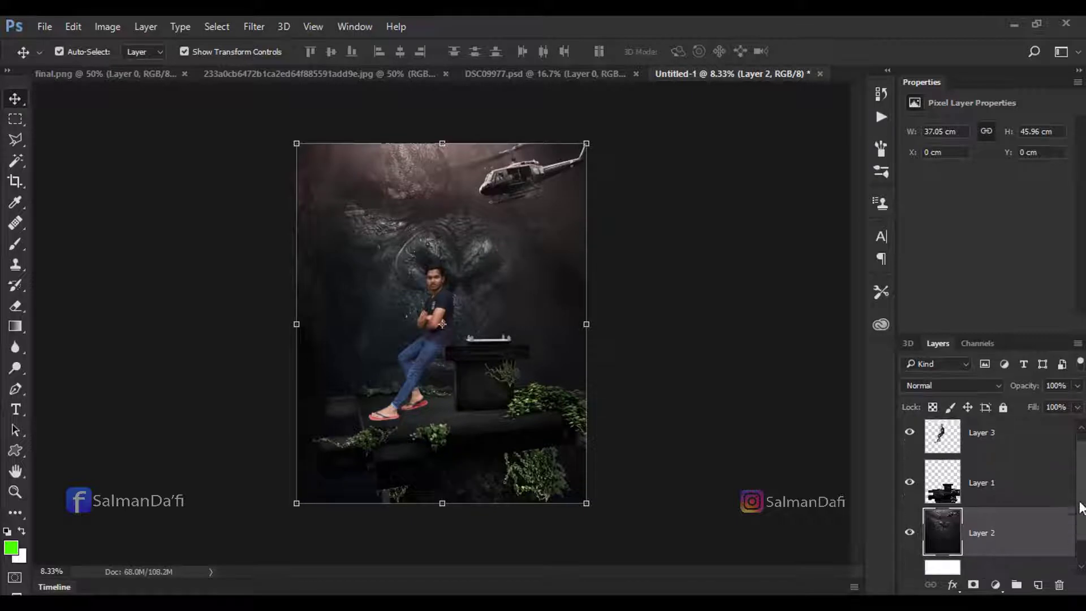
scroll(1075, 511, "up", 1)
key("ctrl+z")
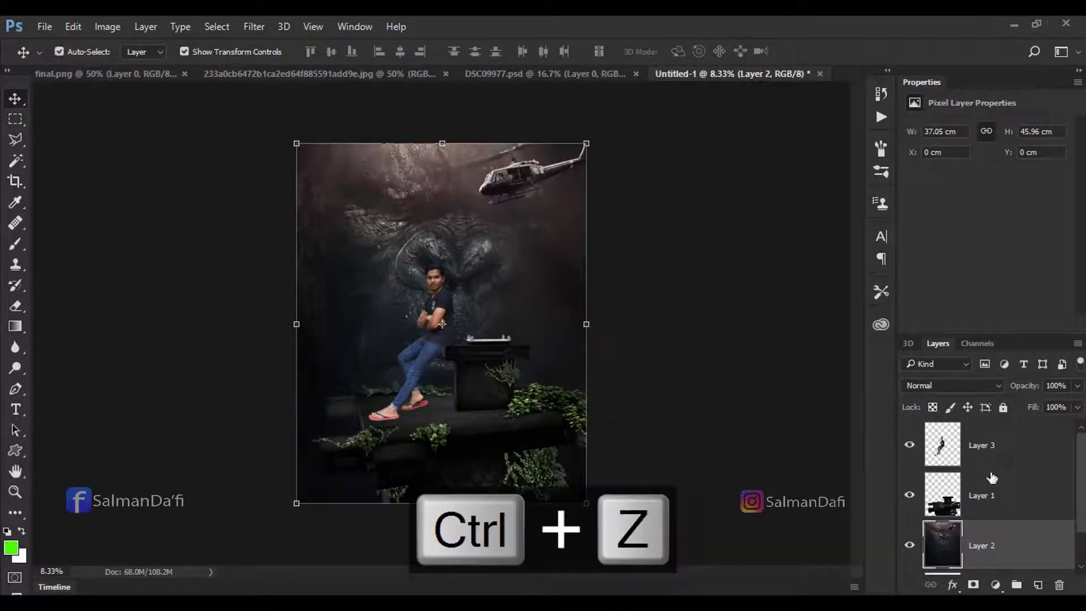
left_click(991, 497)
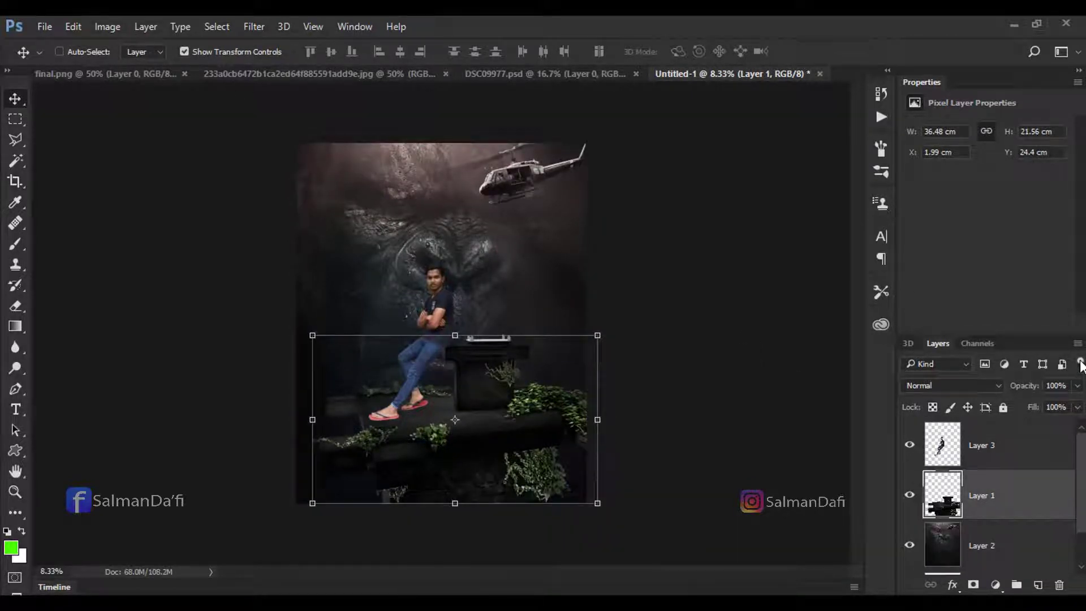
Step: Duplicate the platform layer and set Camera Raw Clarity +58 and Contrast +18
key("ctrl+j")
left_click(108, 27)
mouse_move(253, 26)
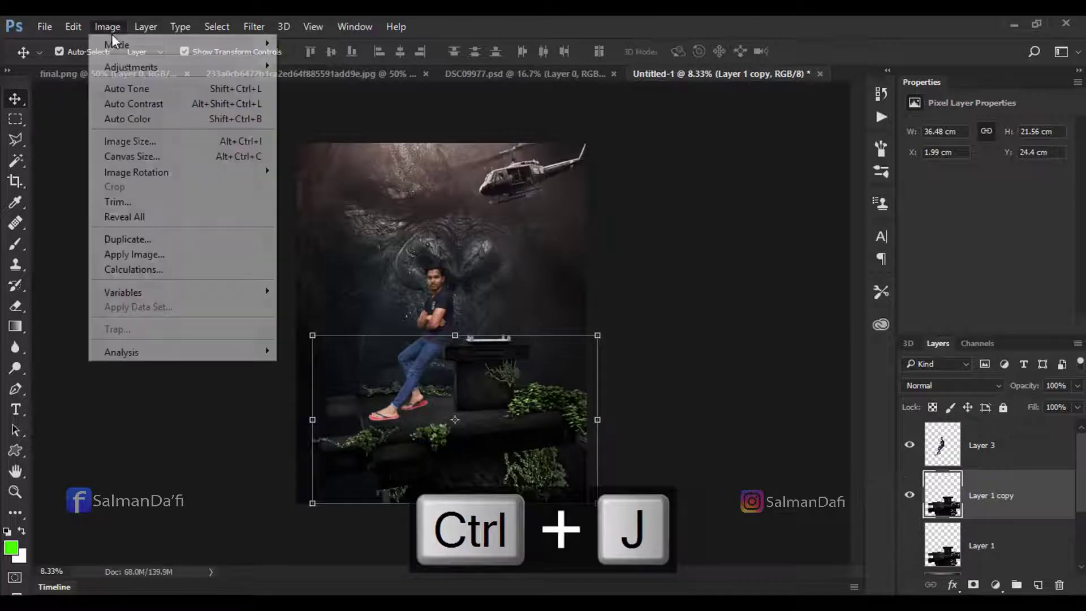
left_click(314, 120)
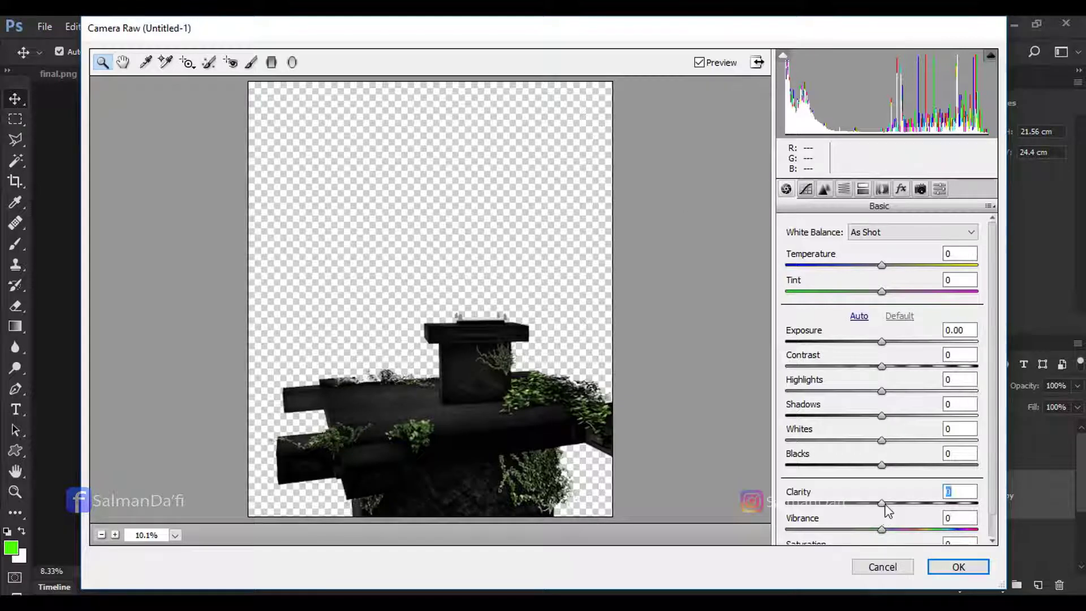
left_click_drag(882, 503, 939, 503)
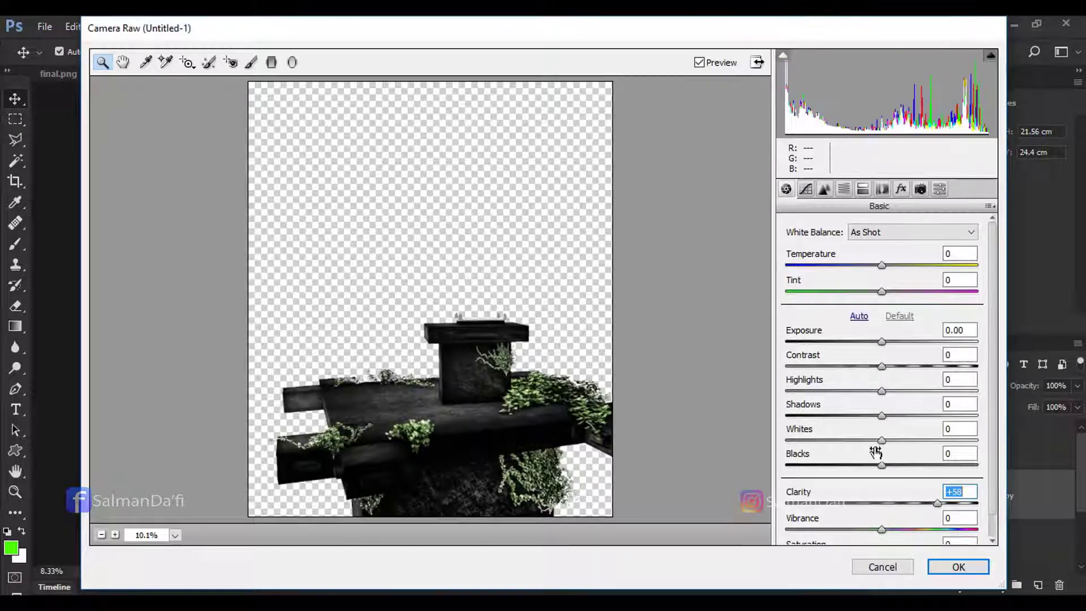
mouse_move(881, 367)
left_mouse_down()
mouse_move(904, 366)
mouse_move(901, 376)
left_mouse_up()
left_click_drag(883, 440, 721, 413)
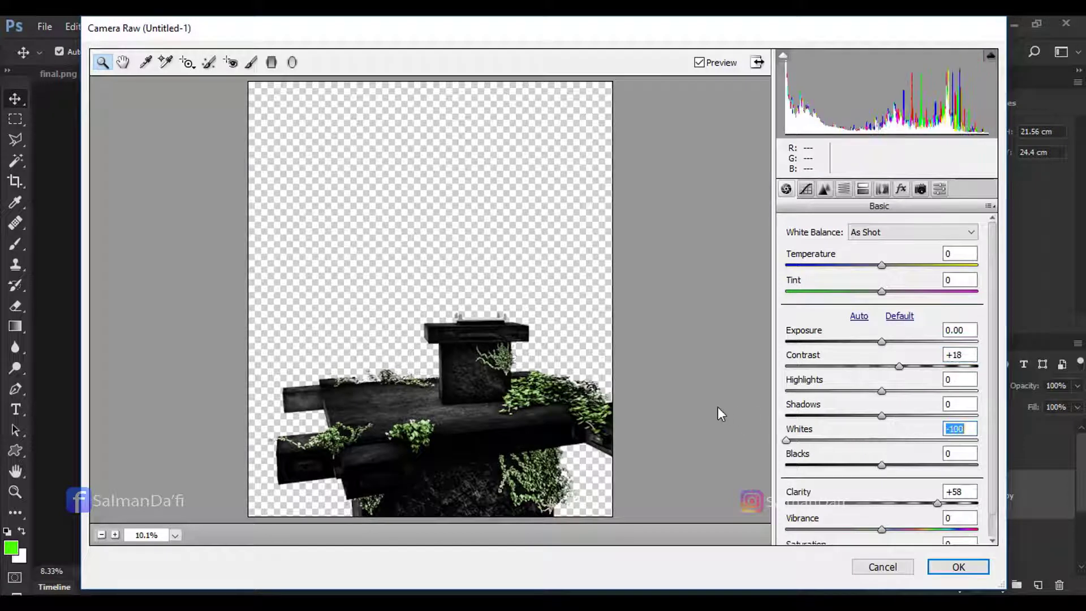
Step: Set Whites -100, Blacks -18 and Shadows -13, compare, and apply the grade
type("0")
key("Return")
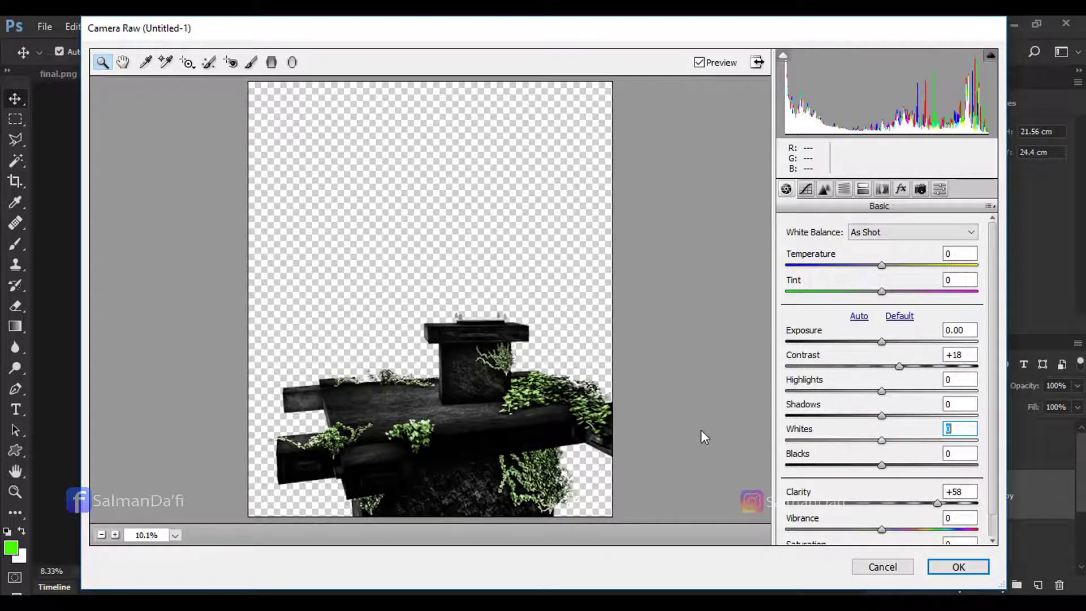
key("ctrl+z")
left_click_drag(883, 465, 865, 466)
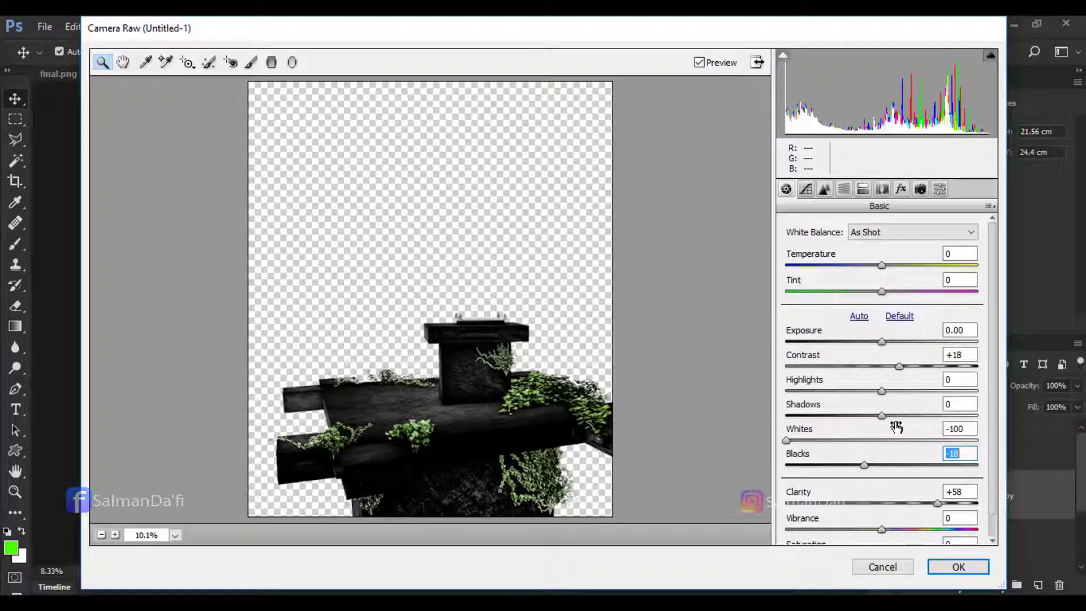
left_click_drag(881, 415, 870, 416)
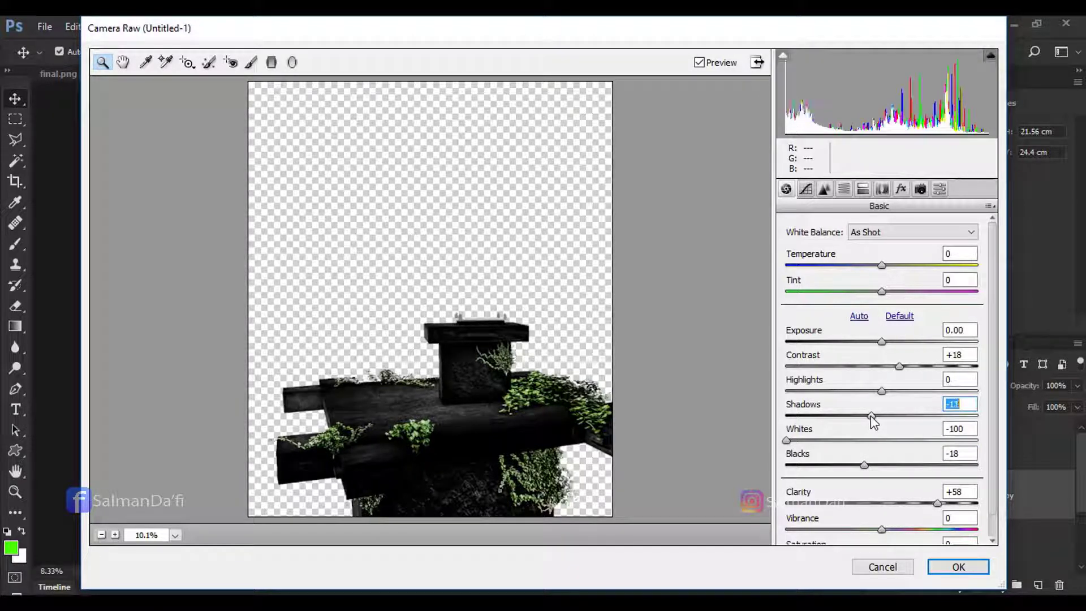
left_click(703, 66)
left_click(704, 66)
left_click(961, 566)
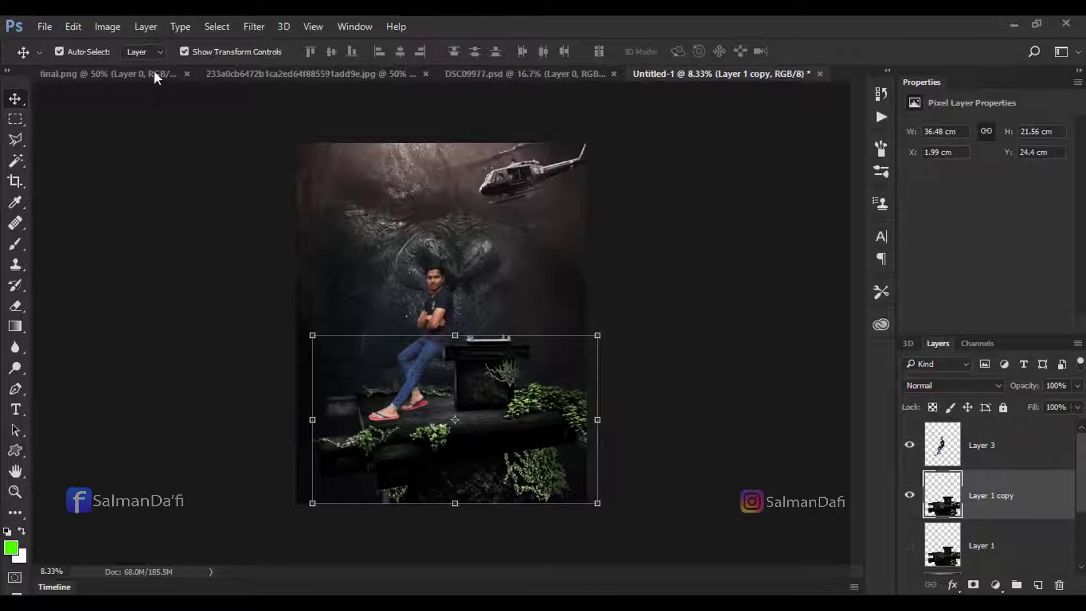
left_click(107, 27)
left_click(340, 149)
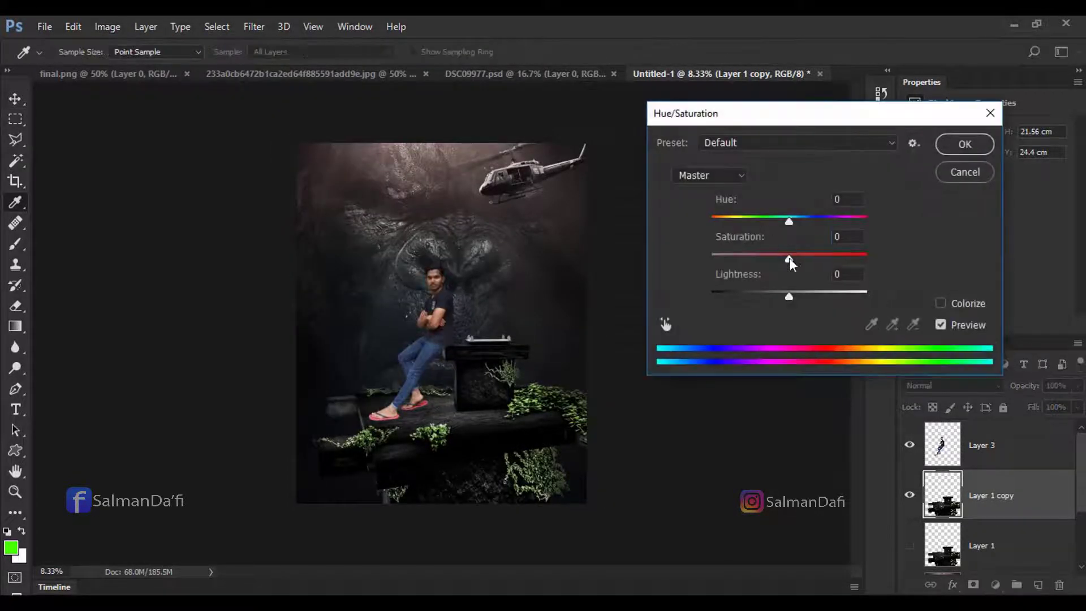
mouse_move(789, 258)
left_mouse_down()
mouse_move(765, 262)
mouse_move(817, 258)
left_mouse_up()
left_click_drag(789, 220, 786, 222)
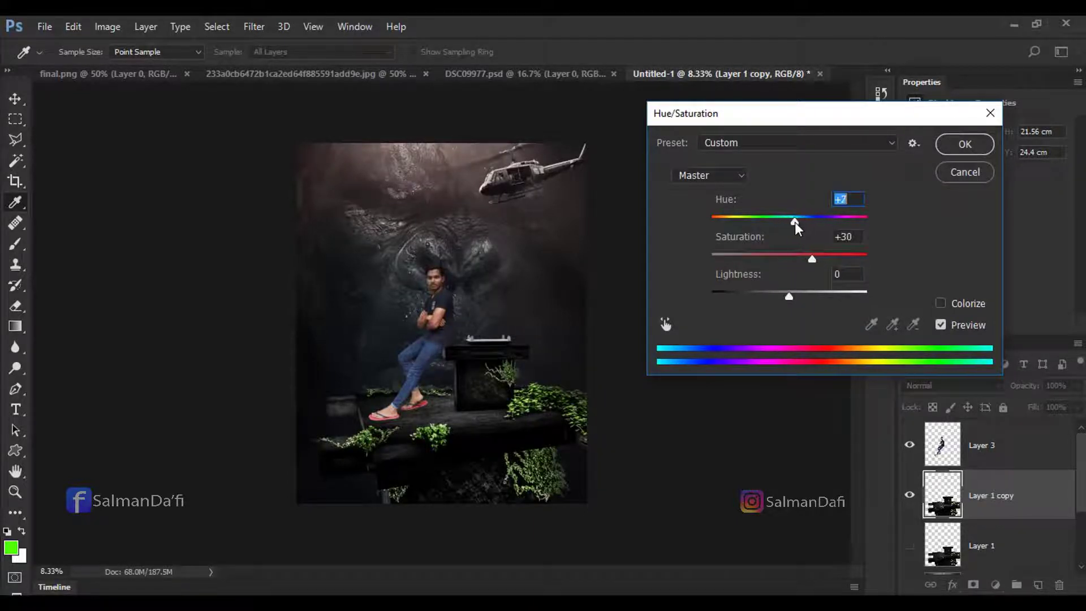
left_click(813, 259)
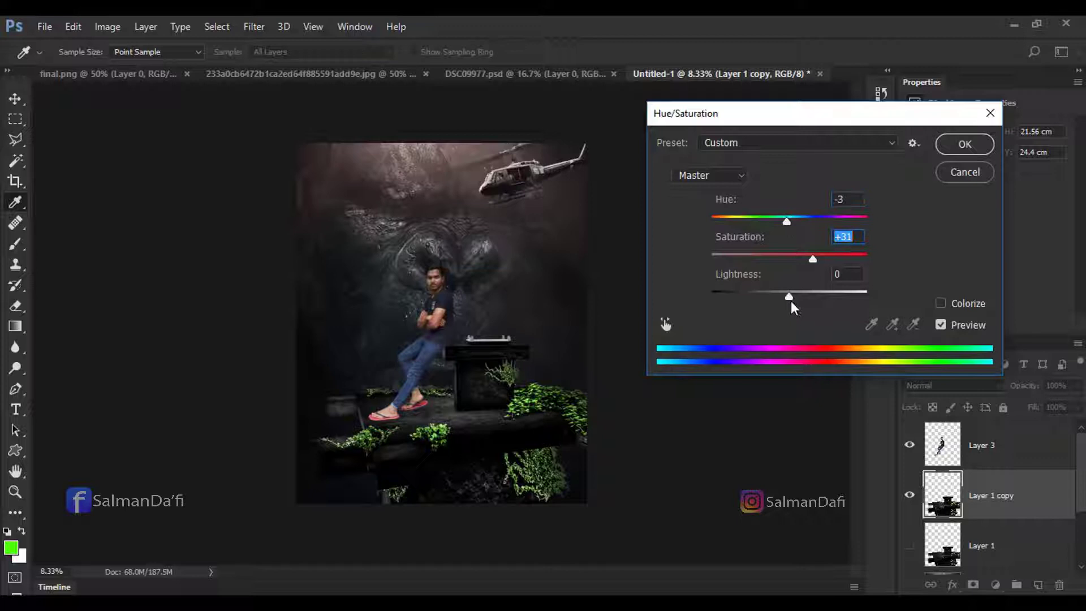
left_click(734, 180)
left_click(703, 214)
left_click_drag(781, 297, 687, 293)
left_click(814, 259)
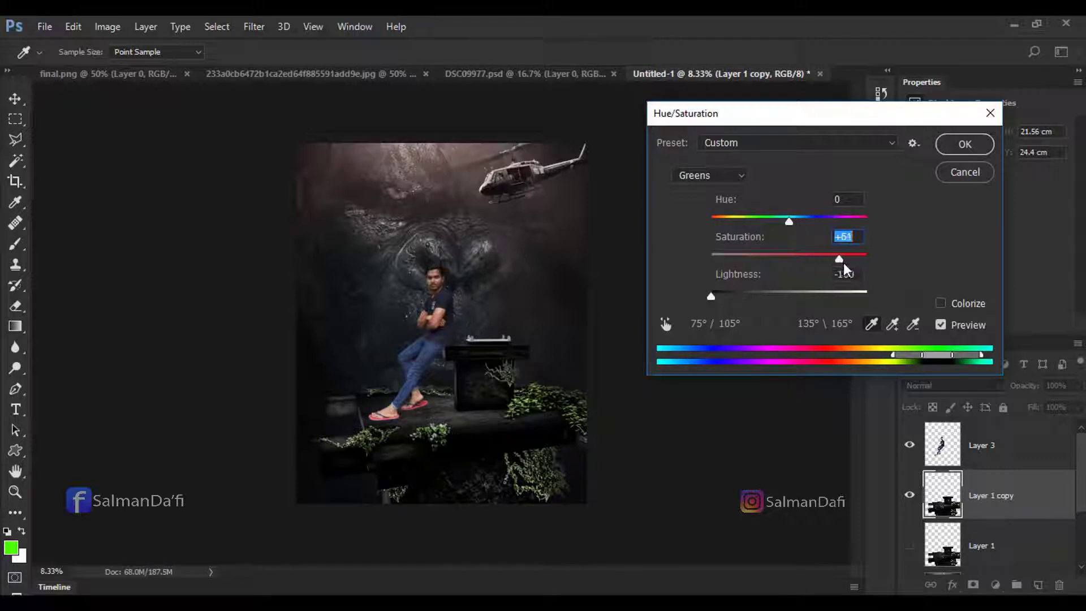
left_click_drag(843, 263, 840, 263)
left_click_drag(786, 223, 793, 221)
left_click(965, 144)
key("ctrl+z")
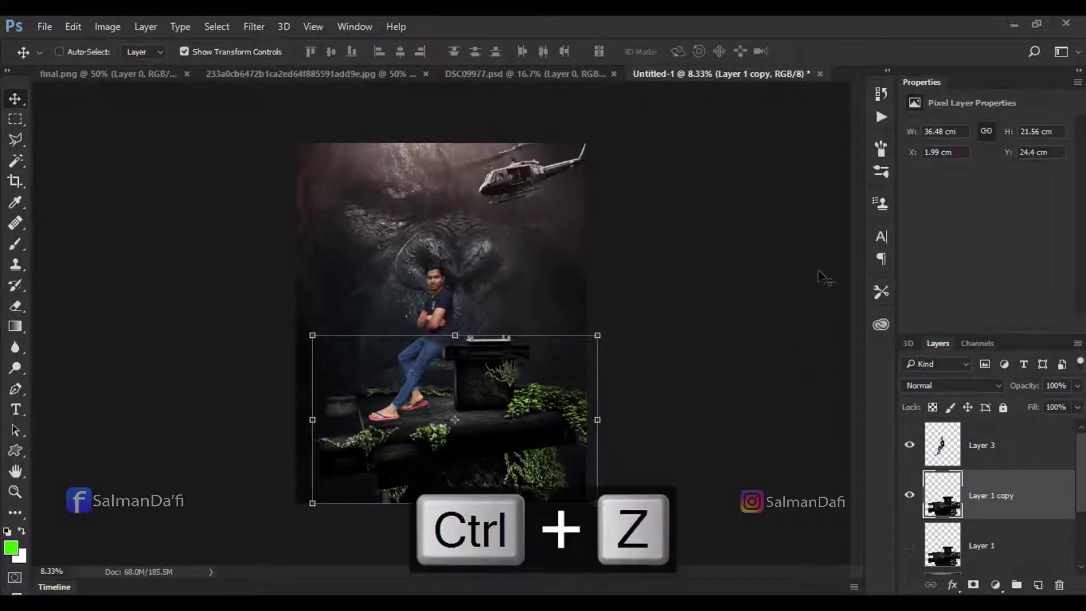
Step: Bring the bare tree into the poster and enlarge it to about 371% along the left edge
left_click(731, 325)
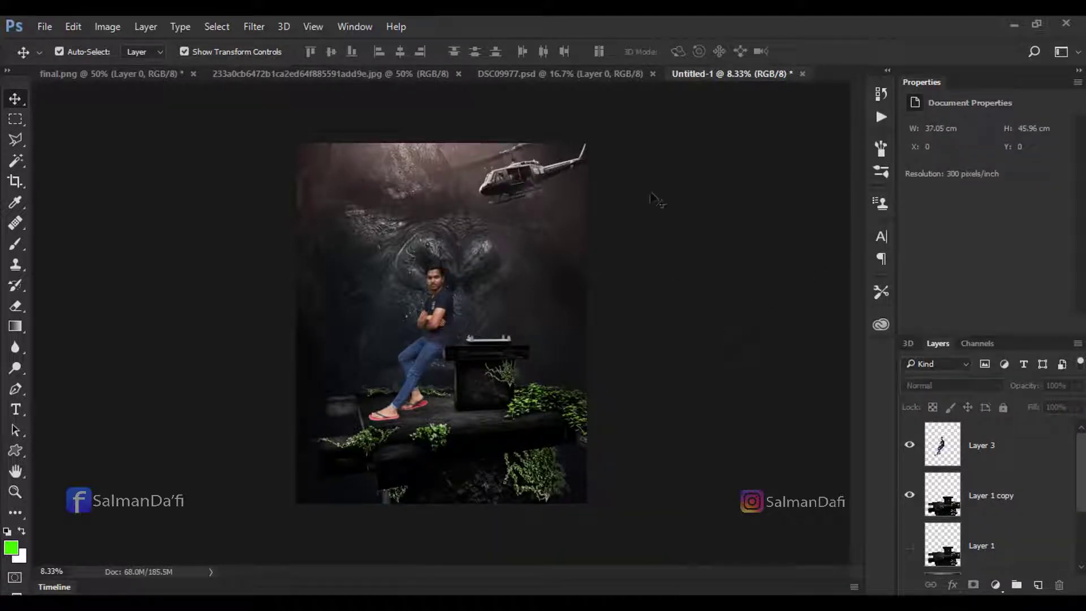
key("ctrl+Insert")
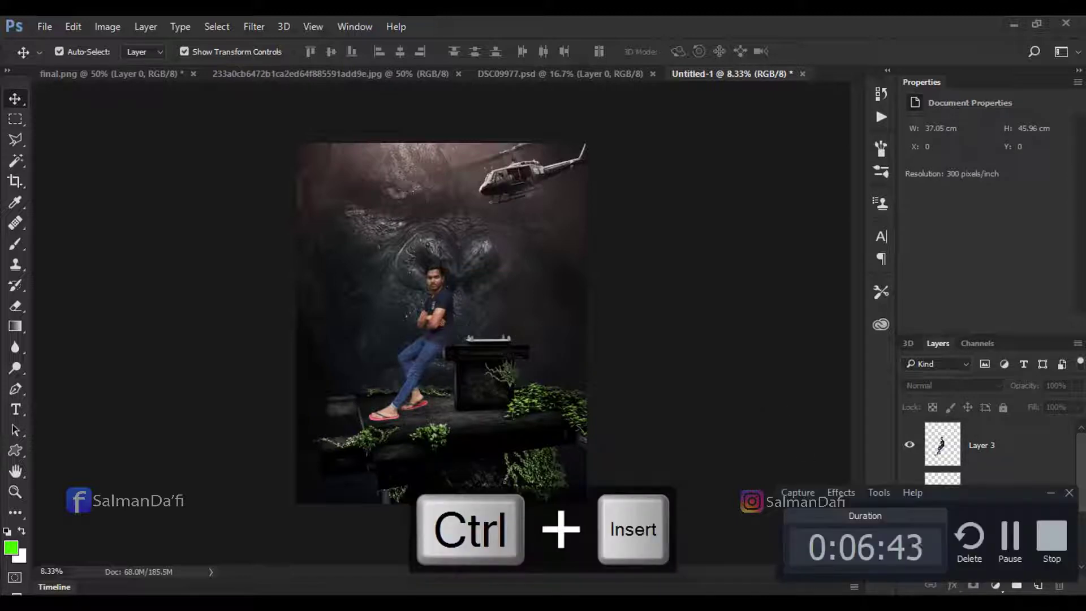
key("ctrl+Insert")
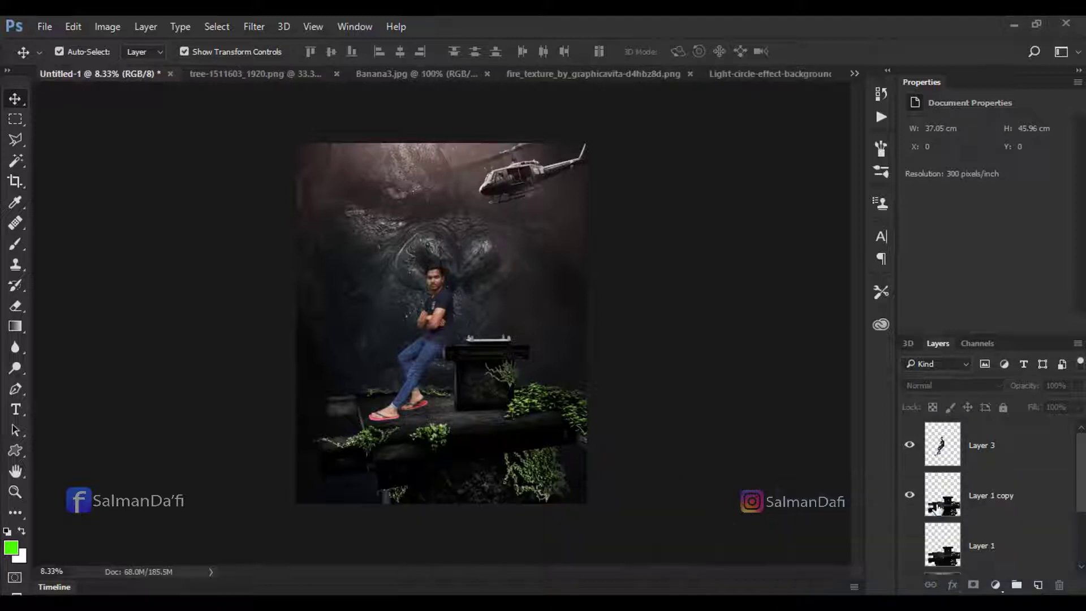
left_click(255, 73)
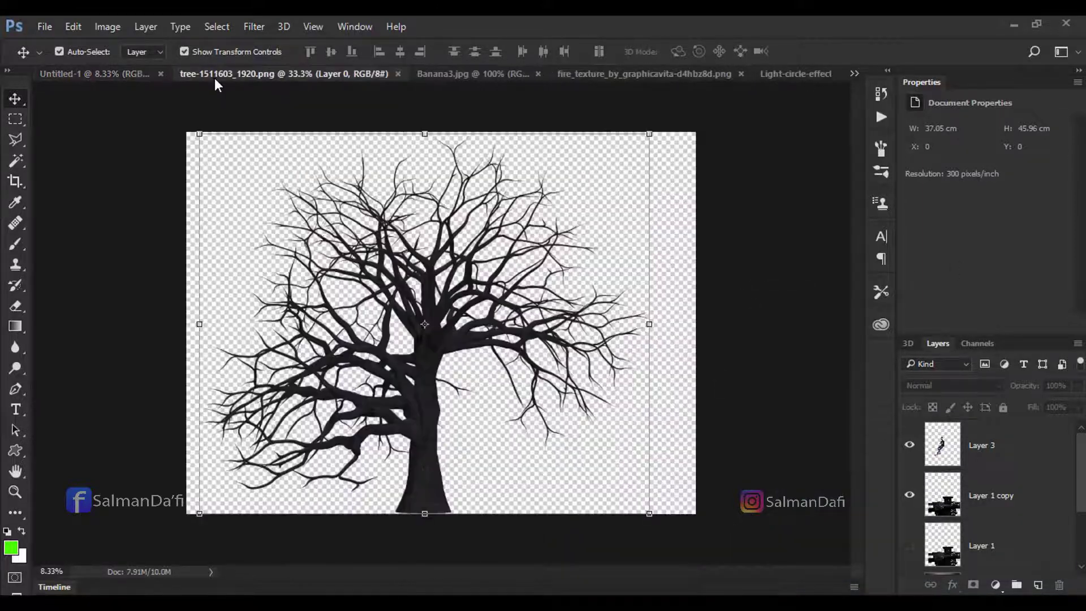
mouse_move(410, 291)
left_mouse_down()
mouse_move(146, 82)
mouse_move(305, 260)
left_mouse_up()
left_click_drag(361, 219, 448, 145)
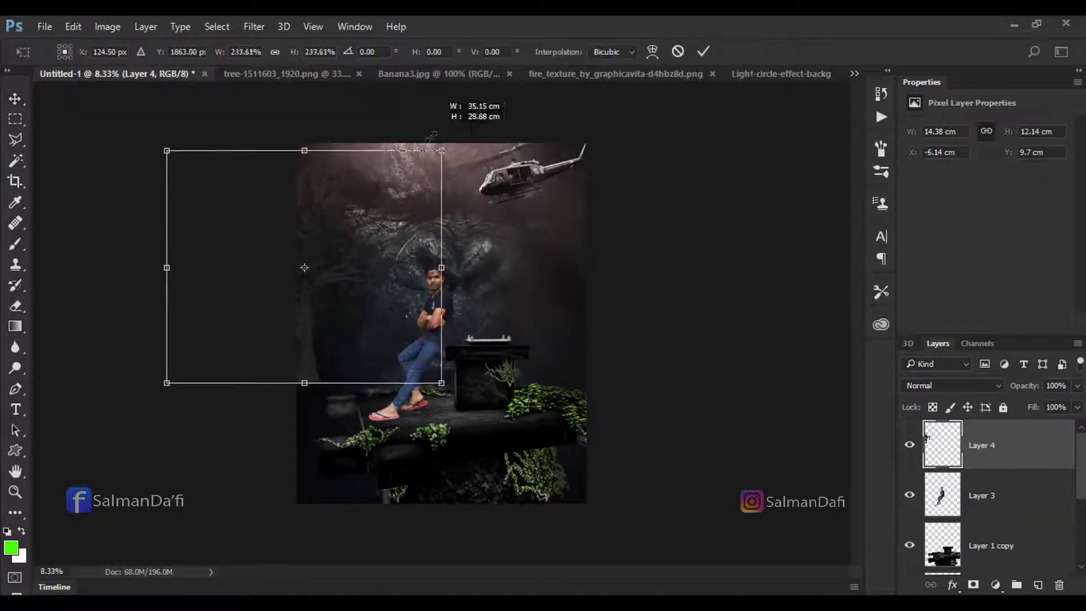
mouse_move(305, 264)
left_mouse_down()
mouse_move(239, 432)
mouse_move(274, 388)
left_mouse_up()
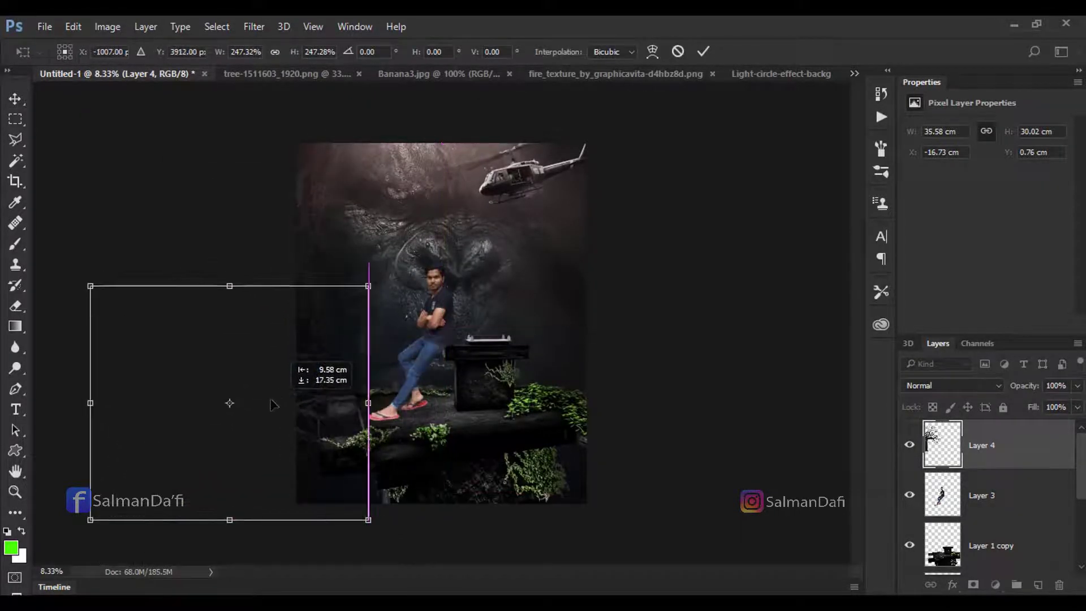
left_click_drag(369, 283, 436, 226)
left_click_drag(324, 416, 270, 406)
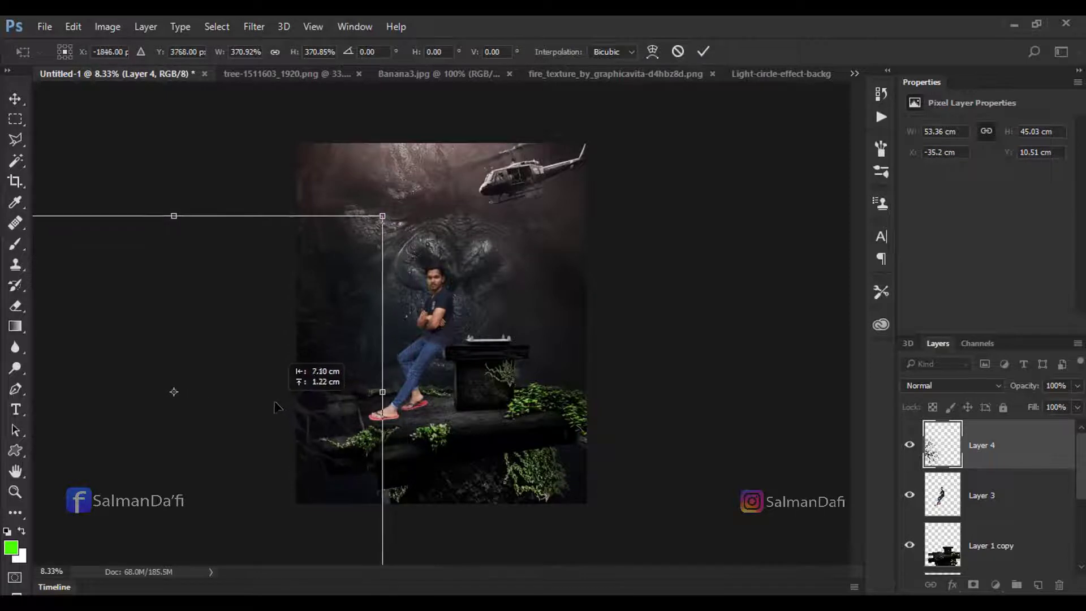
key("Return")
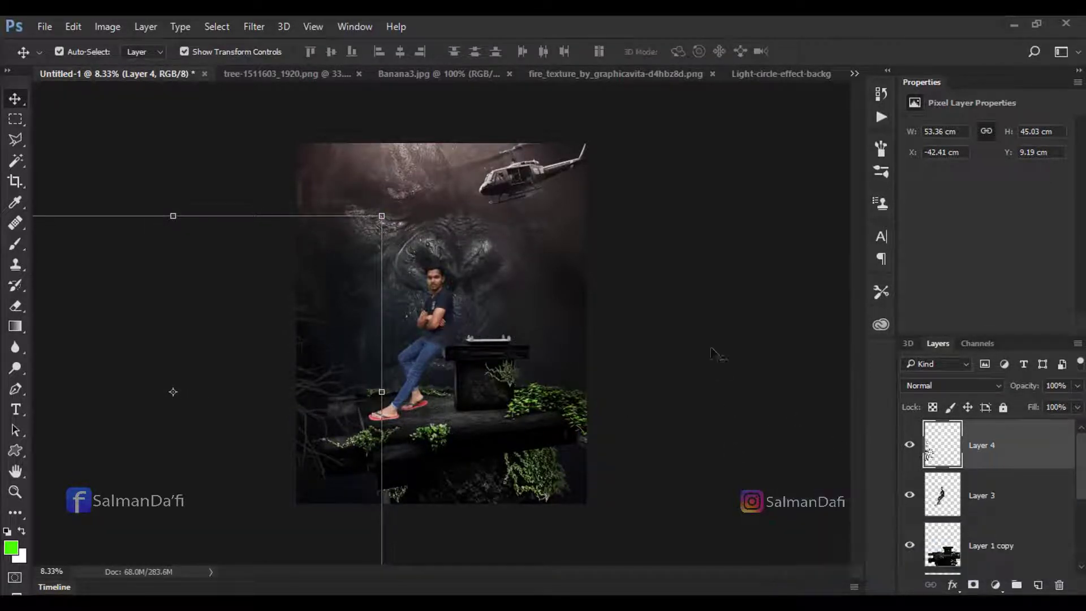
Step: Apply a 34.6 px Gaussian Blur to the tree and nudge it into place
left_click(255, 27)
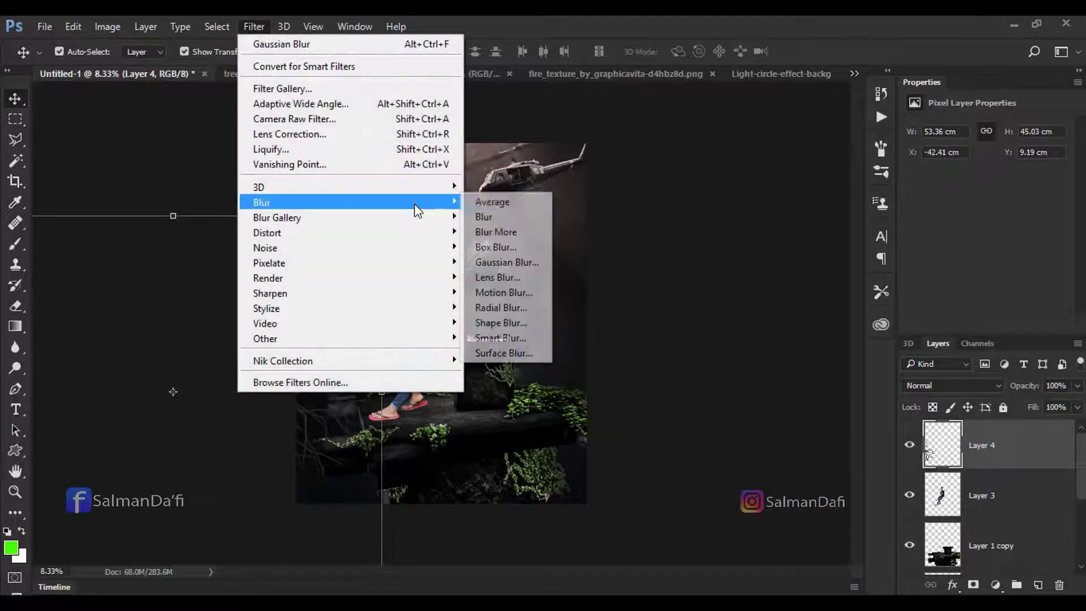
left_click(509, 260)
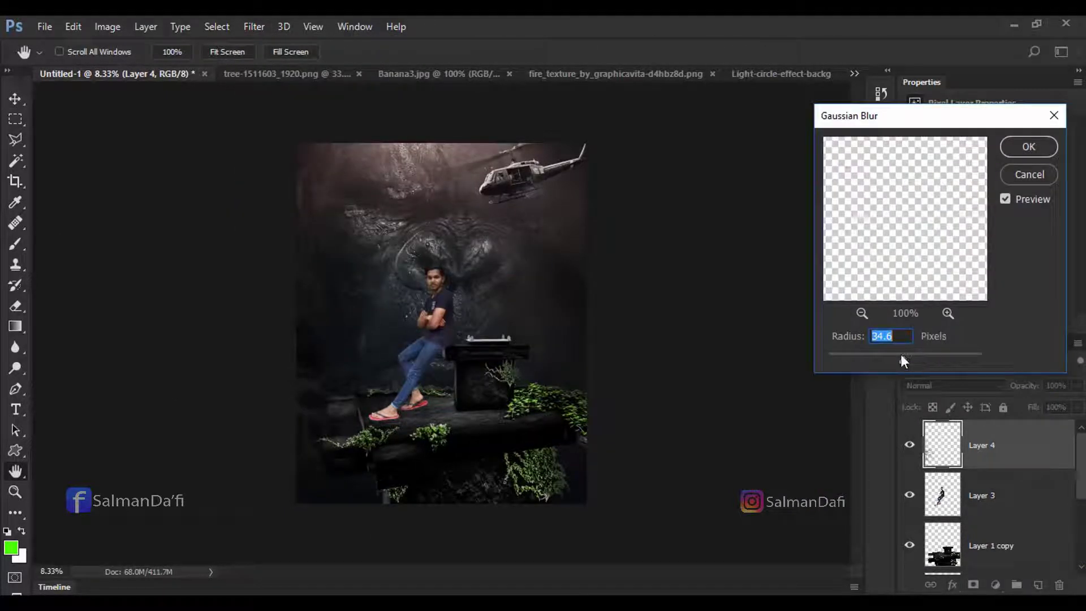
left_click(1028, 146)
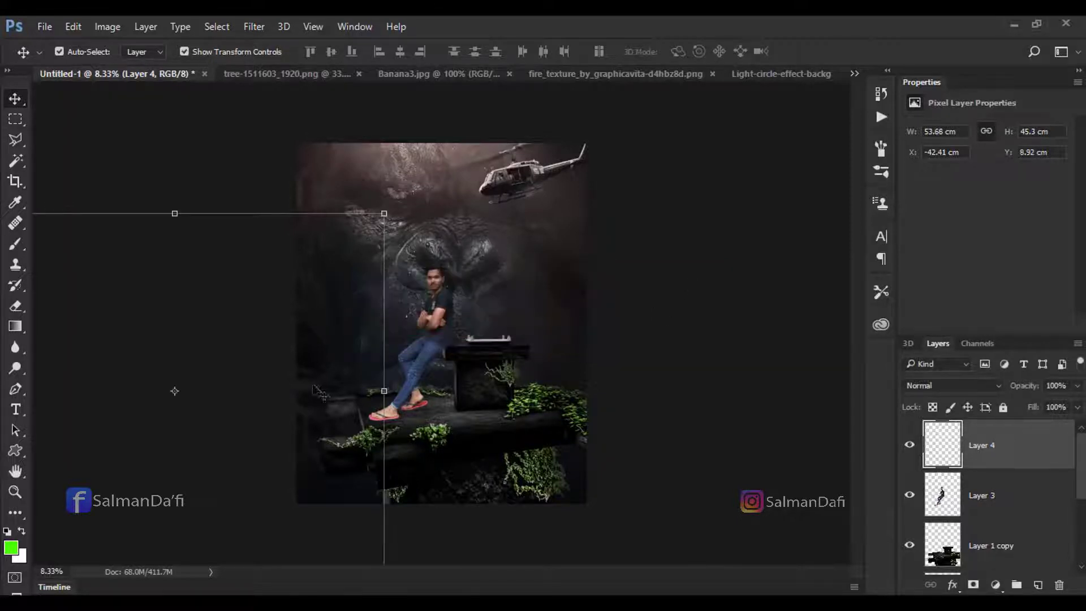
left_click_drag(318, 390, 346, 391)
left_click(655, 408)
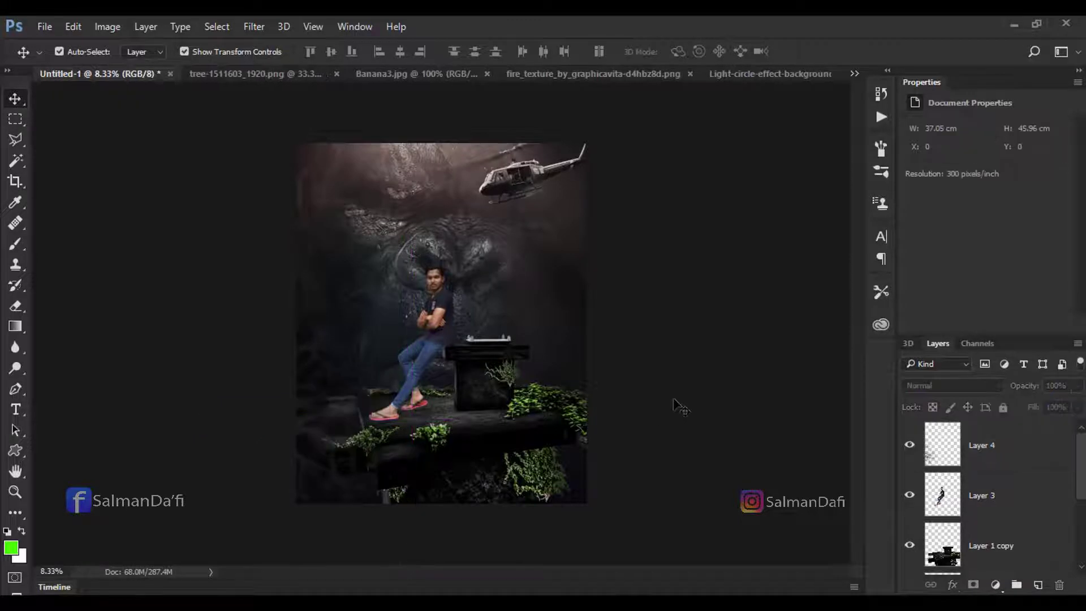
Step: Close the tree image and select the gorilla background, Layer 2
left_click(562, 308)
left_click(358, 75)
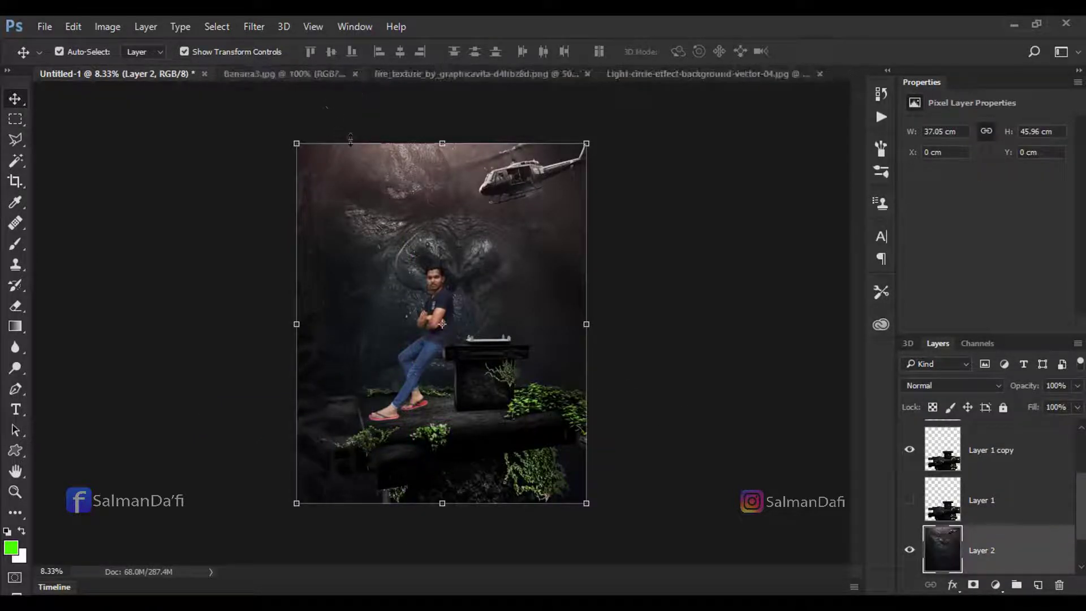
left_click(254, 27)
left_click(288, 114)
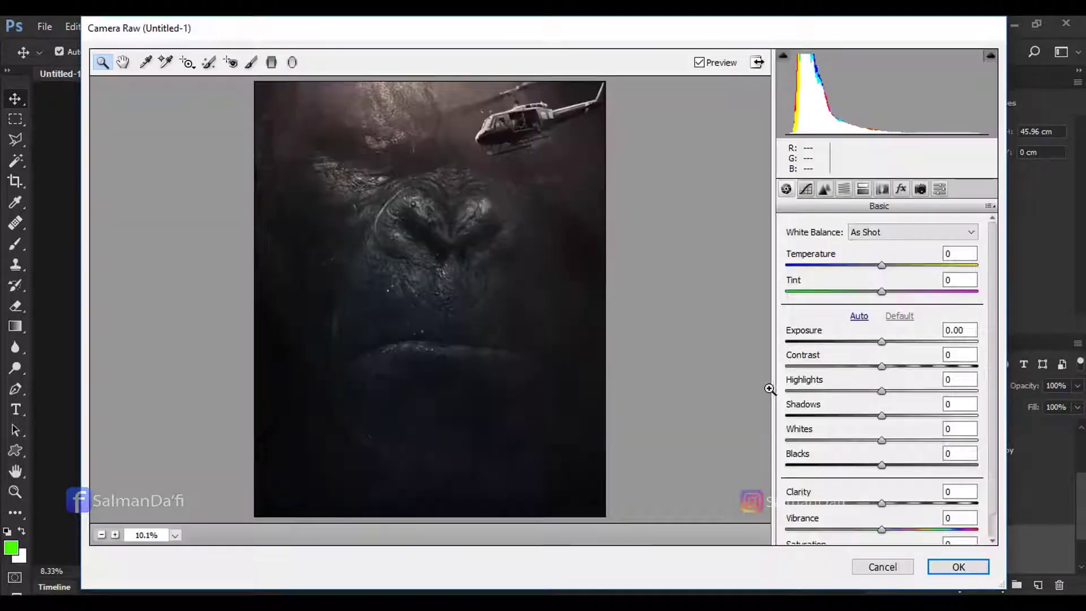
Step: Grade the background in Camera Raw: Clarity +100, Contrast +18, Whites -100, Shadows -47
left_click_drag(882, 503, 991, 500)
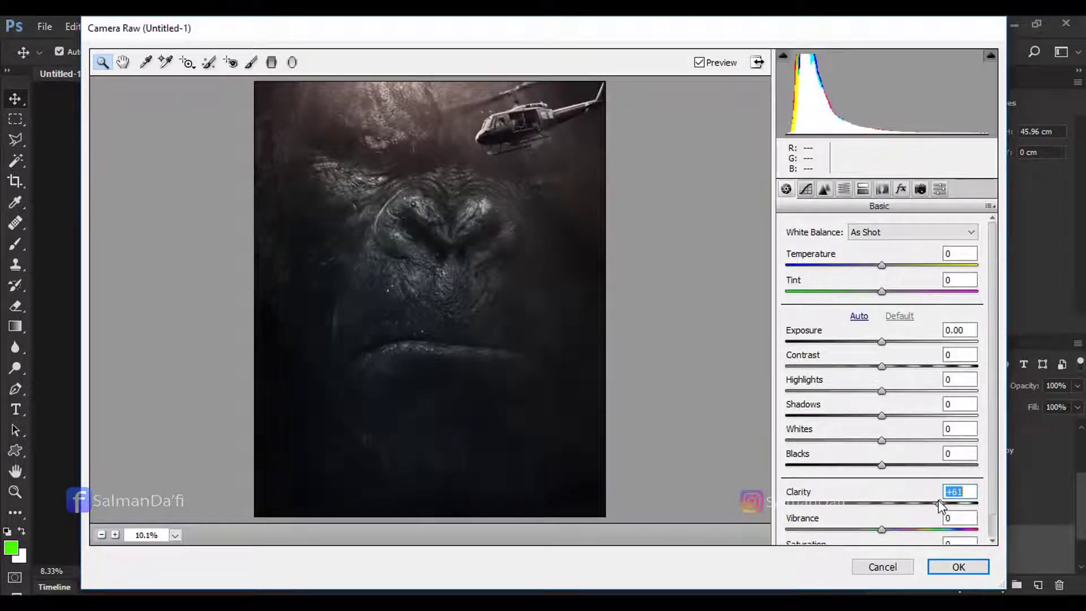
left_click_drag(882, 367, 902, 368)
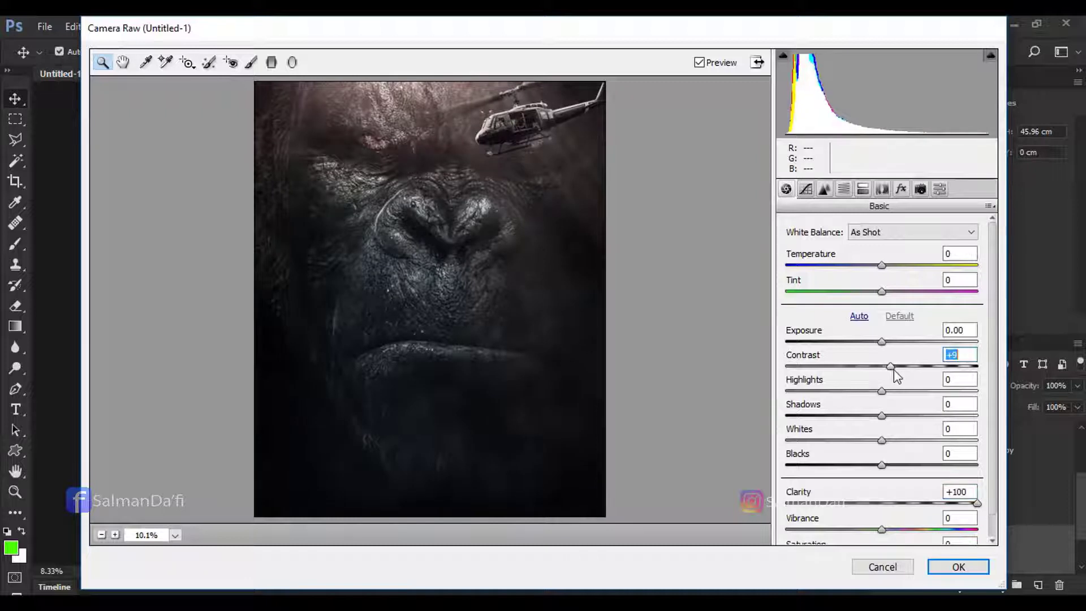
left_click_drag(882, 440, 785, 441)
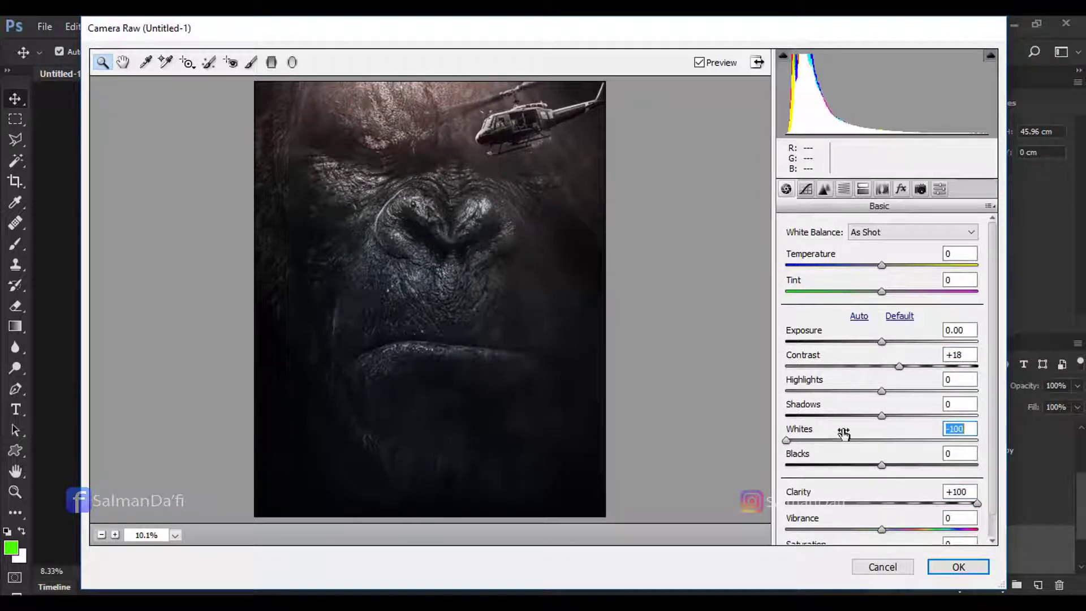
left_click_drag(881, 416, 836, 417)
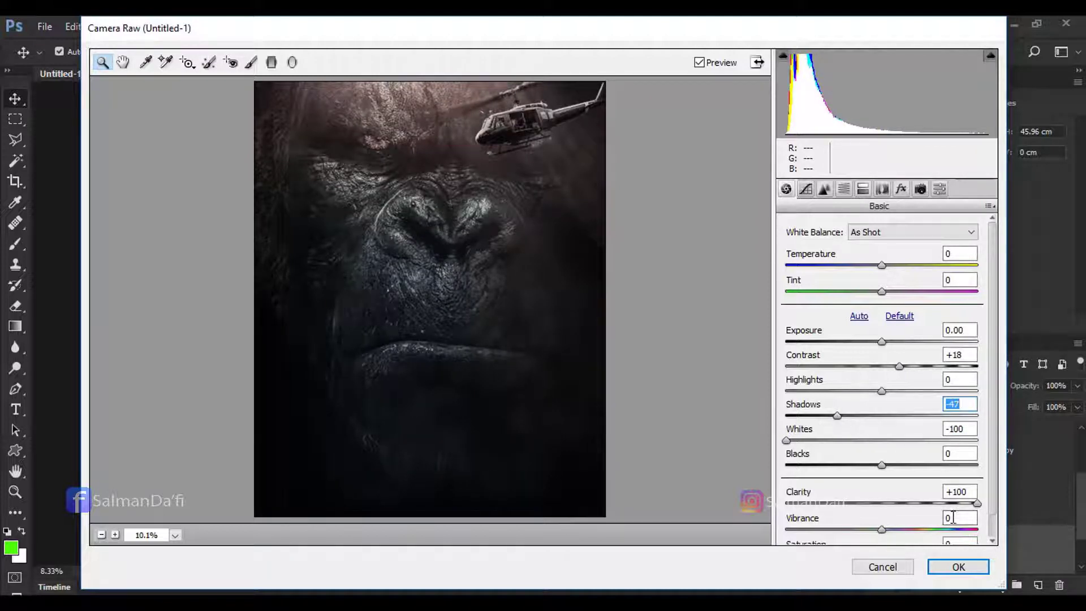
left_click(700, 63)
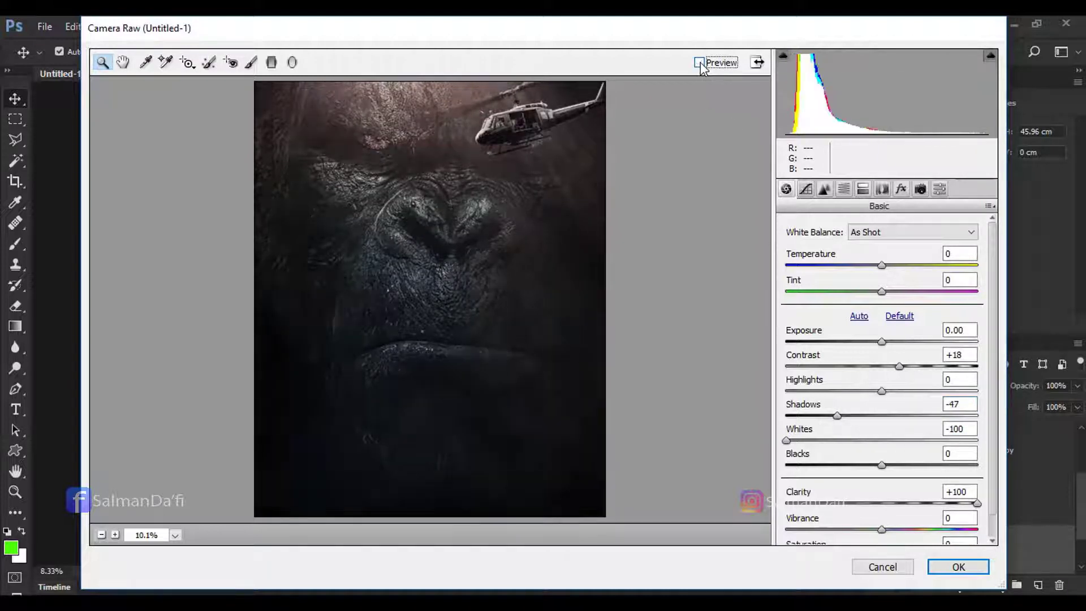
left_click(699, 63)
left_click(939, 567)
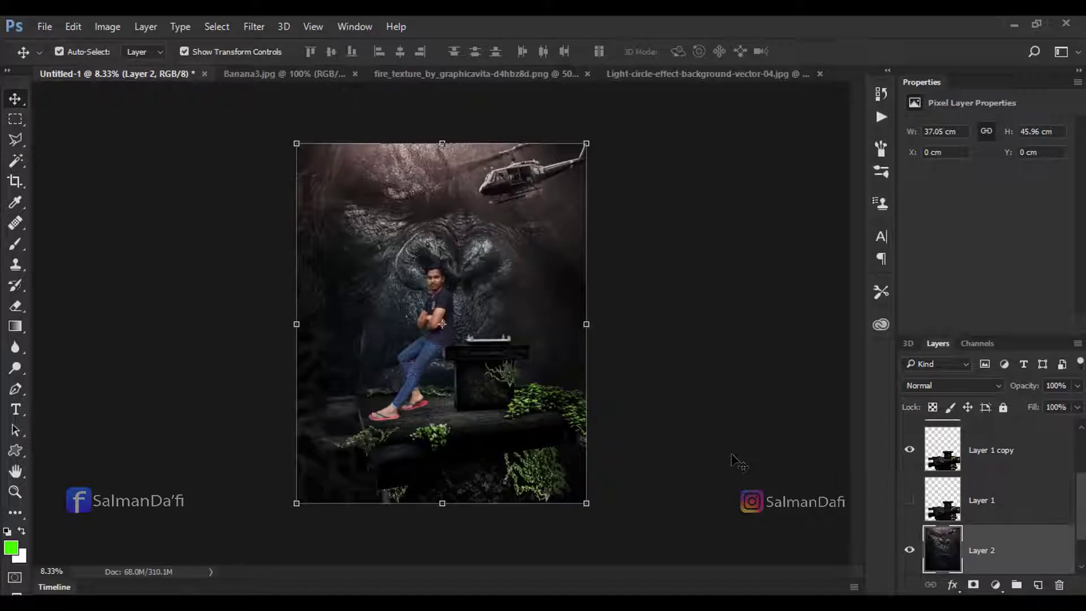
Step: Undo the last edit and trace a Polygonal Lasso selection around the helicopter and its tail
key("ctrl+z")
key("l")
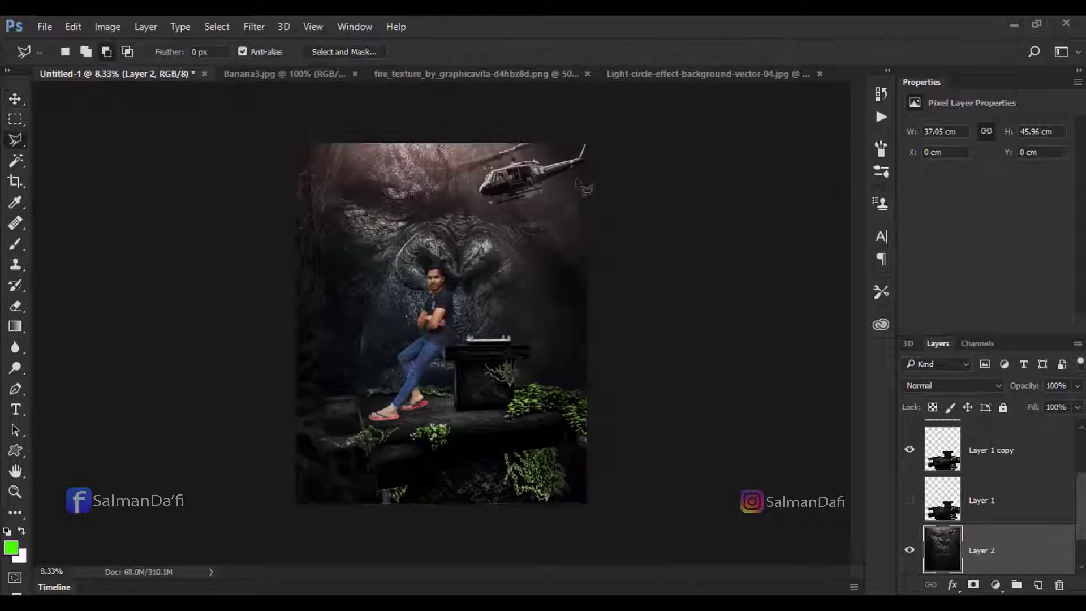
left_click(595, 164)
left_click(530, 207)
left_click(479, 209)
left_click(470, 185)
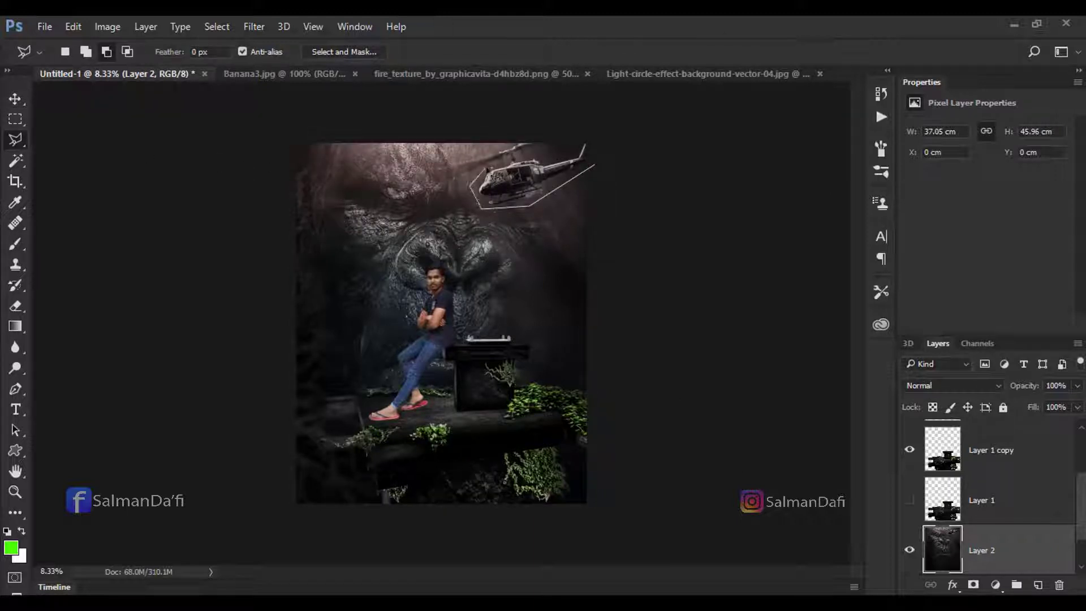
left_click(547, 138)
left_click(576, 156)
left_click(598, 139)
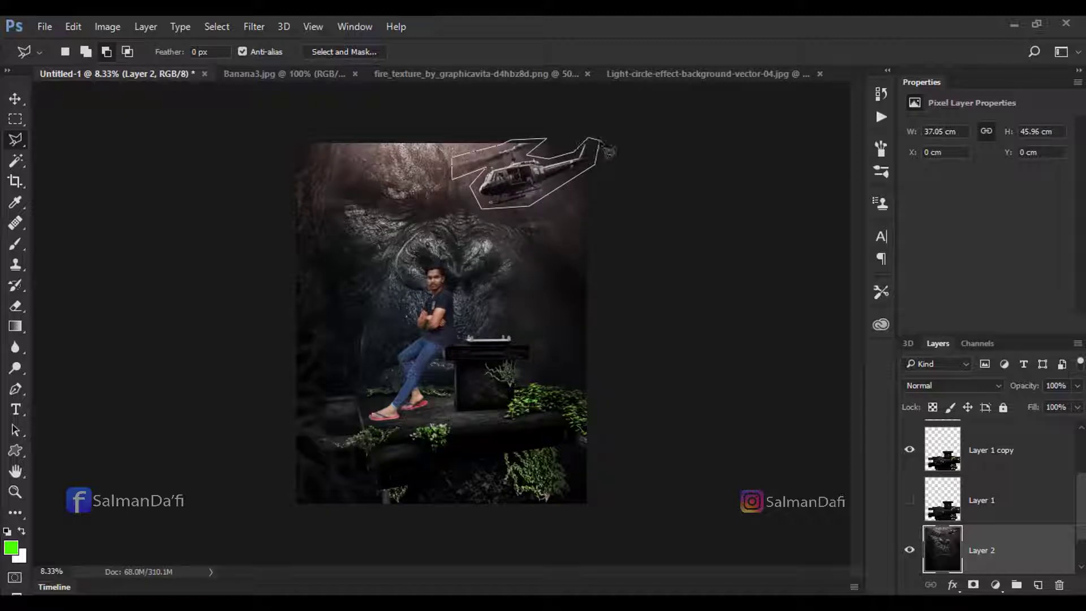
double_click(601, 148)
Step: Content-Aware fill the helicopter selection, then deselect
key("shift+F5")
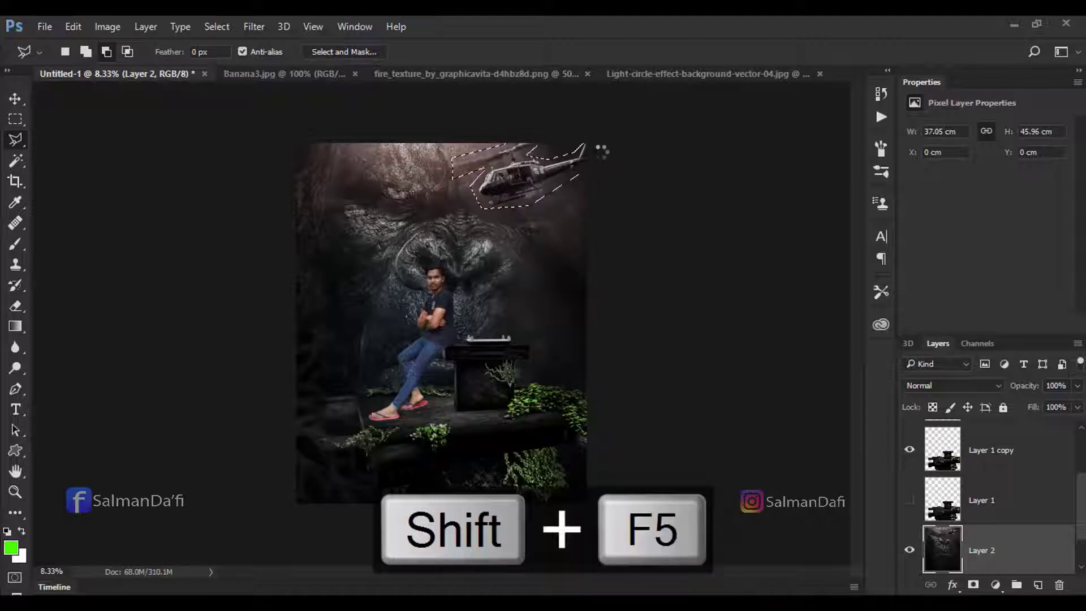
left_click(656, 178)
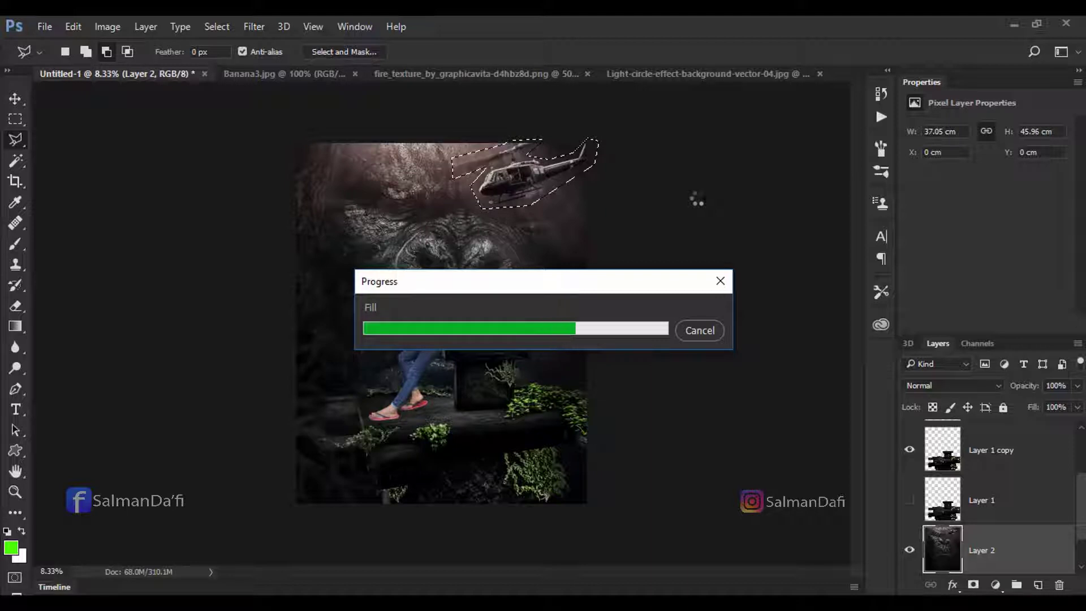
key("ctrl+d")
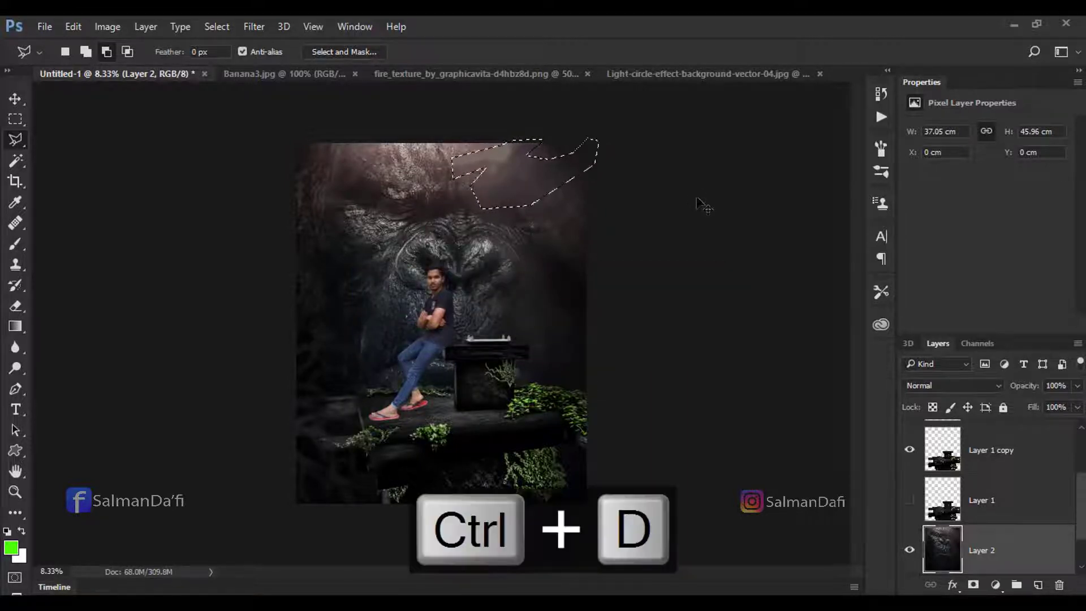
Step: Select the left half of the gorilla face and copy it to a new layer
left_click(442, 135)
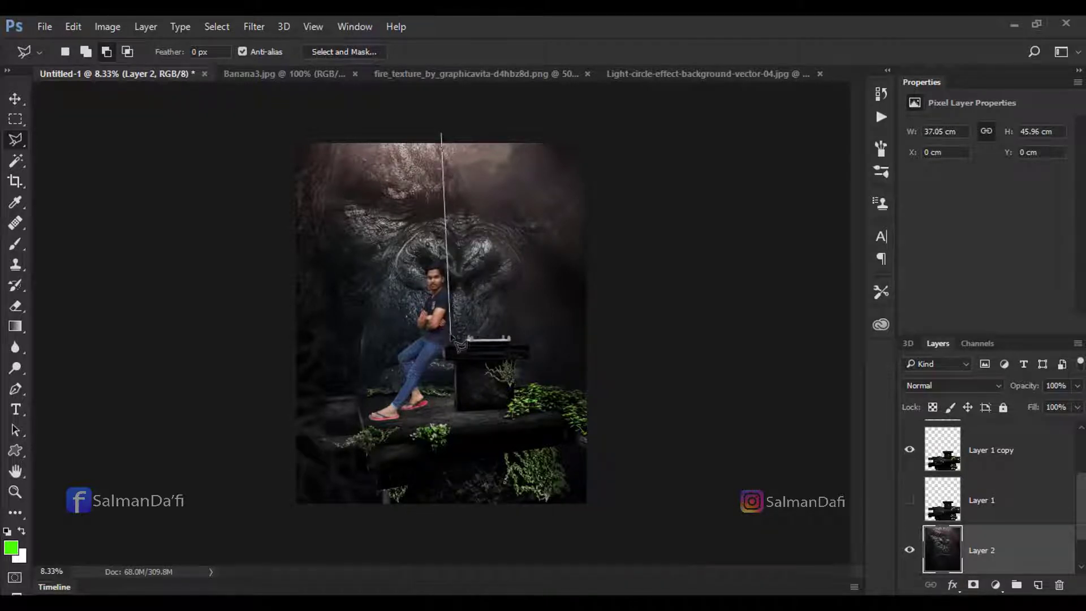
left_click(451, 339)
left_click(274, 340)
left_click(281, 129)
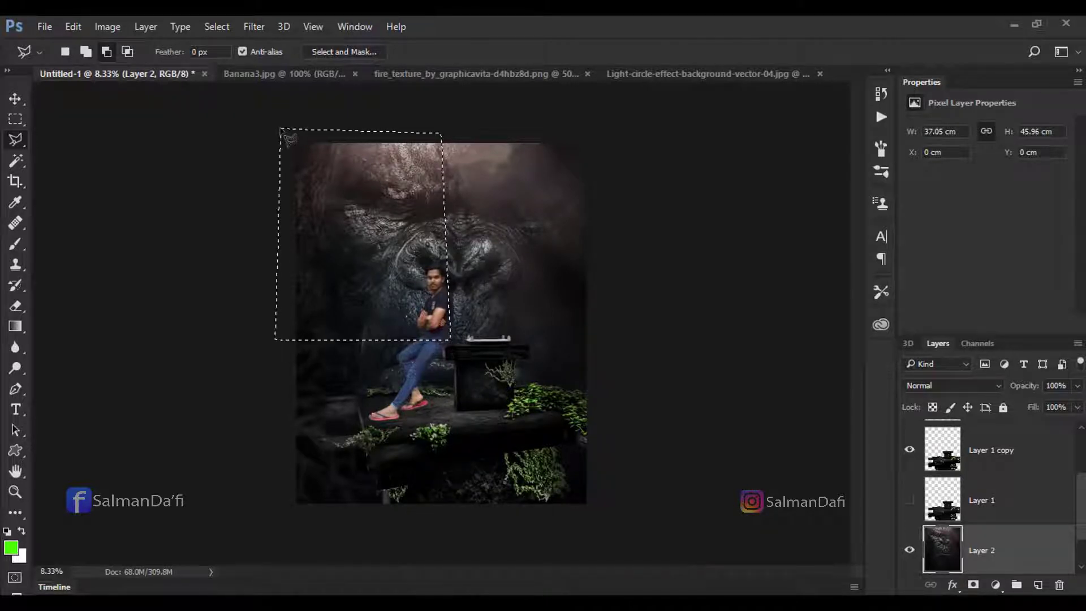
key("ctrl+j")
Step: Flip the copied half horizontally and align it on the face's right side
left_click(20, 99)
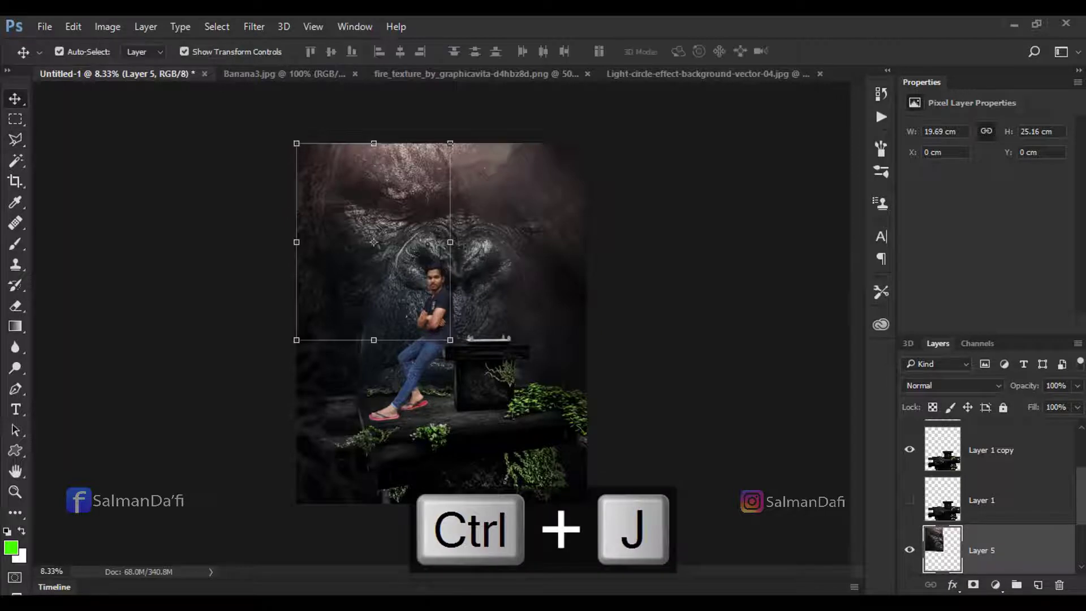
key("ctrl+t")
right_click(455, 241)
left_click(538, 548)
left_click_drag(400, 212, 546, 209)
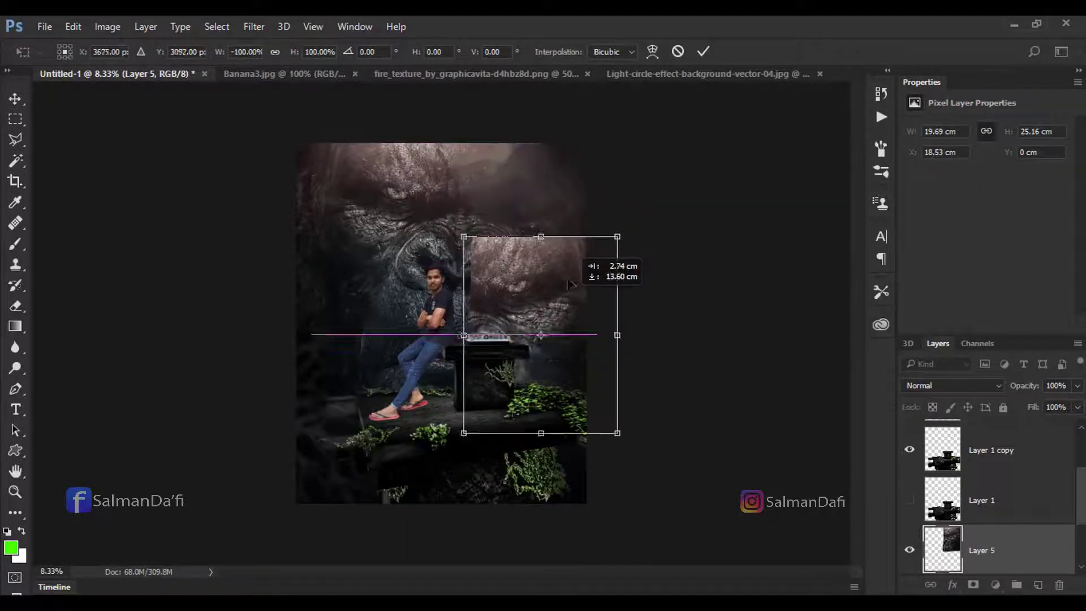
left_click_drag(546, 211, 560, 209)
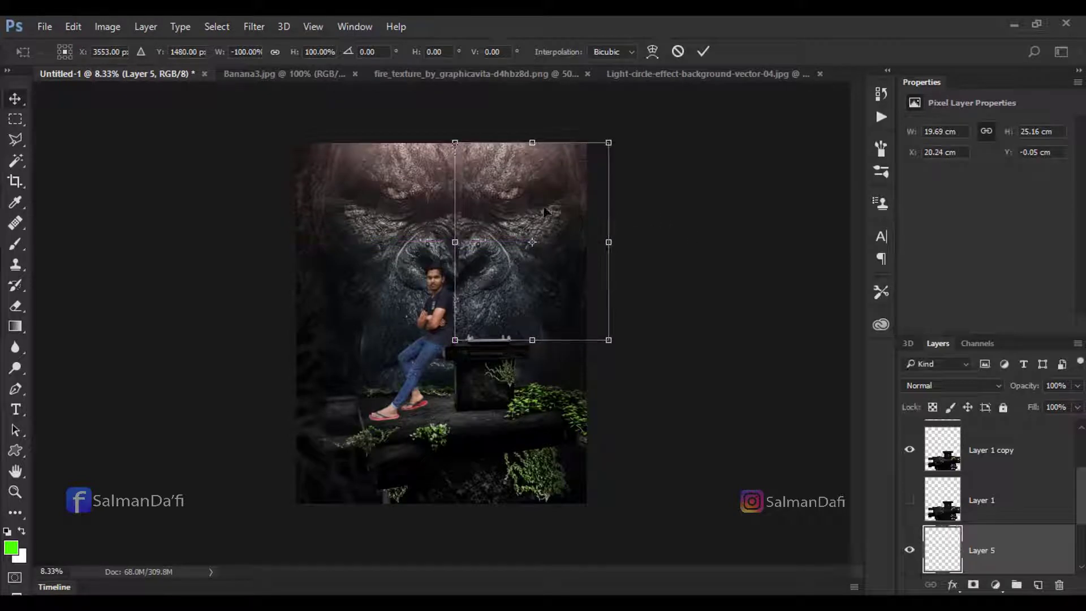
key("Return")
mouse_move(564, 283)
left_mouse_down()
mouse_move(565, 198)
mouse_move(562, 207)
left_mouse_up()
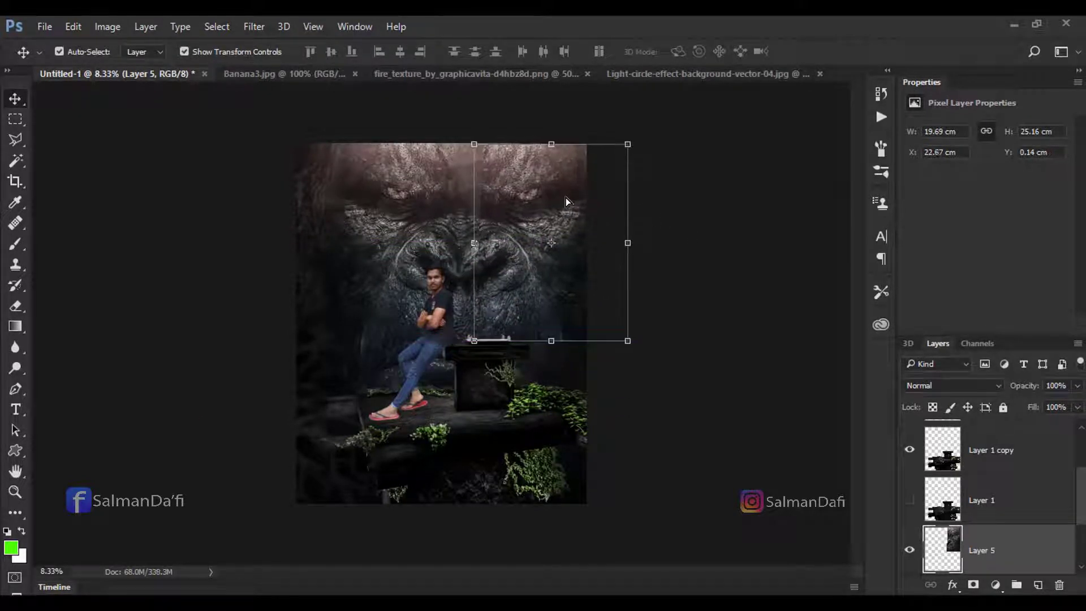
left_click(705, 251)
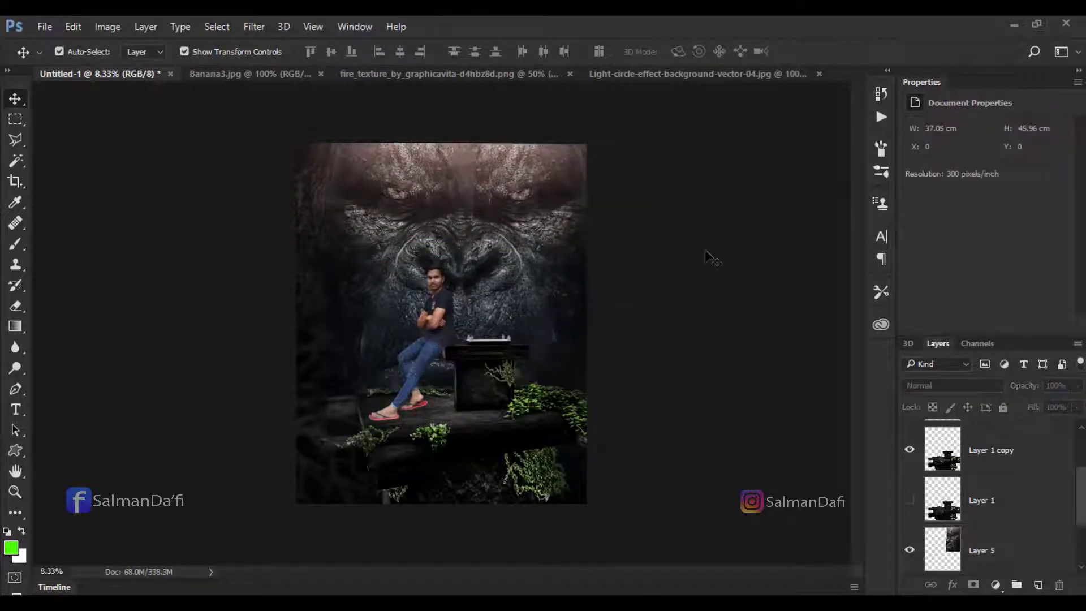
Step: Erase Layer 5's hard edges with a large eraser so the mirrored half blends in
left_click(16, 308)
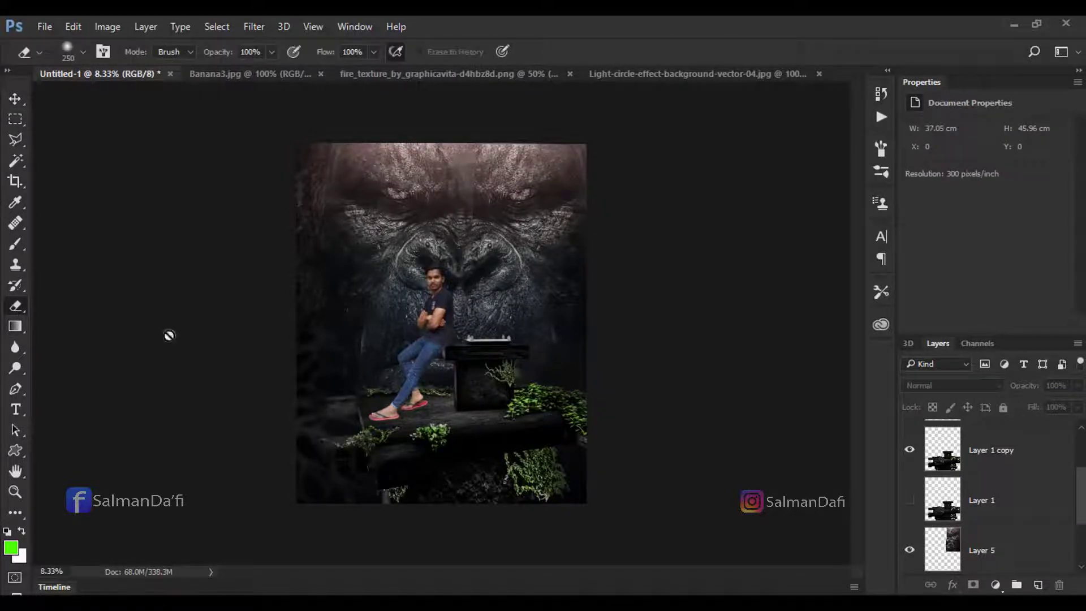
left_click(1002, 542)
key("bracketright")
key("bracketright")
key("bracketright")
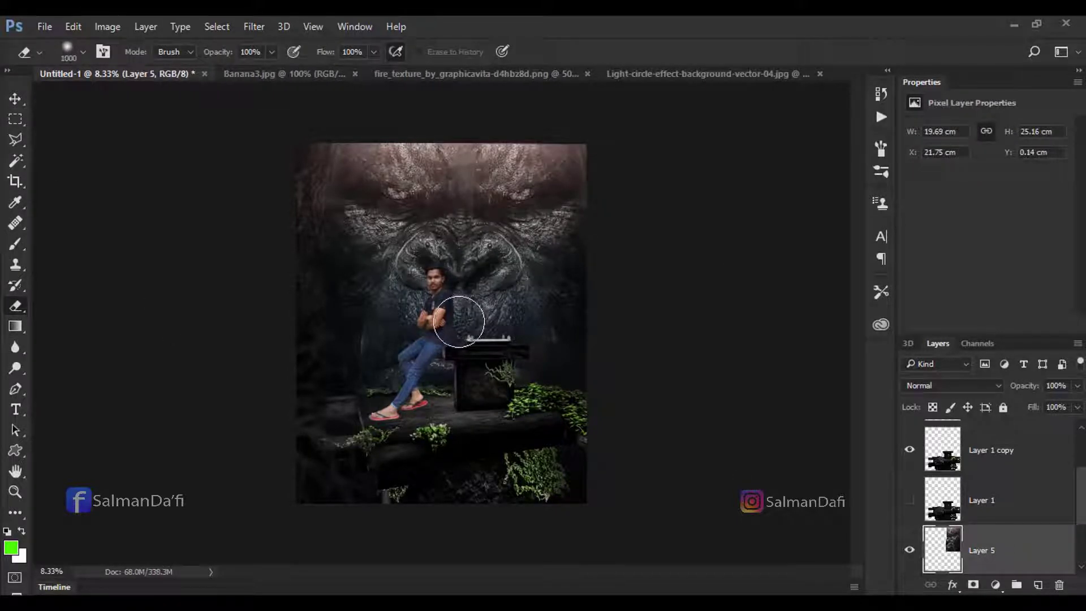
left_click(524, 329)
left_click_drag(523, 329, 565, 293)
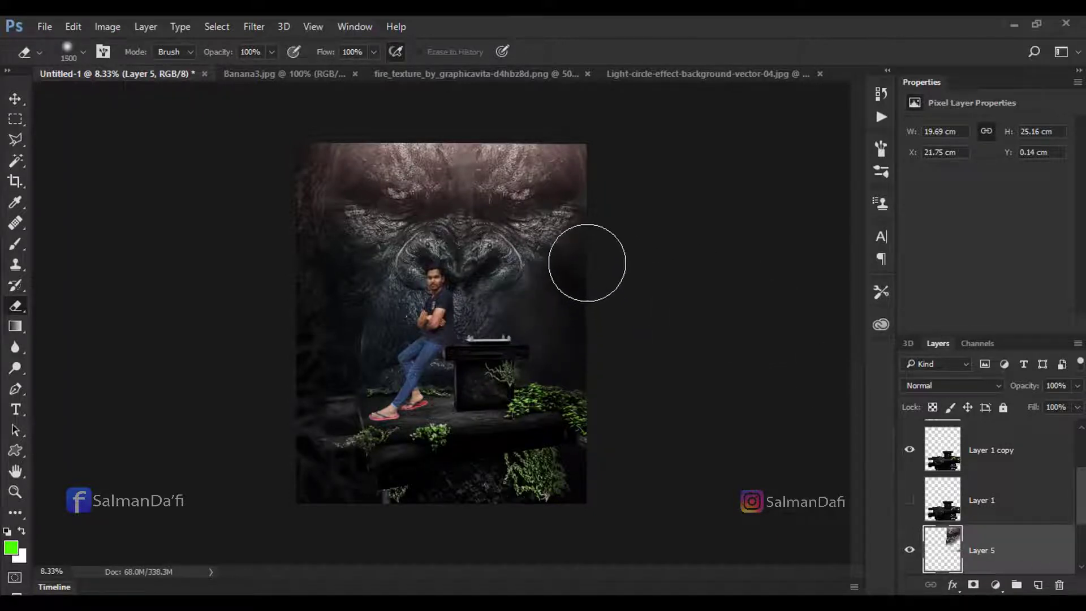
key("bracketright")
key("bracketright")
key("bracketright")
left_click_drag(589, 225, 603, 187)
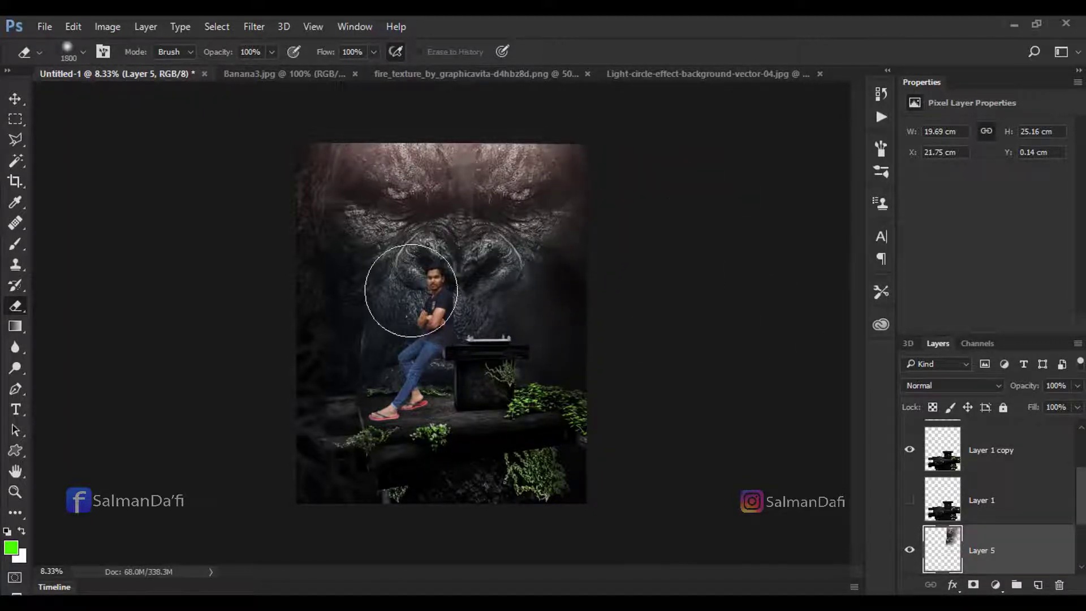
key("bracketleft")
key("bracketleft")
key("bracketleft")
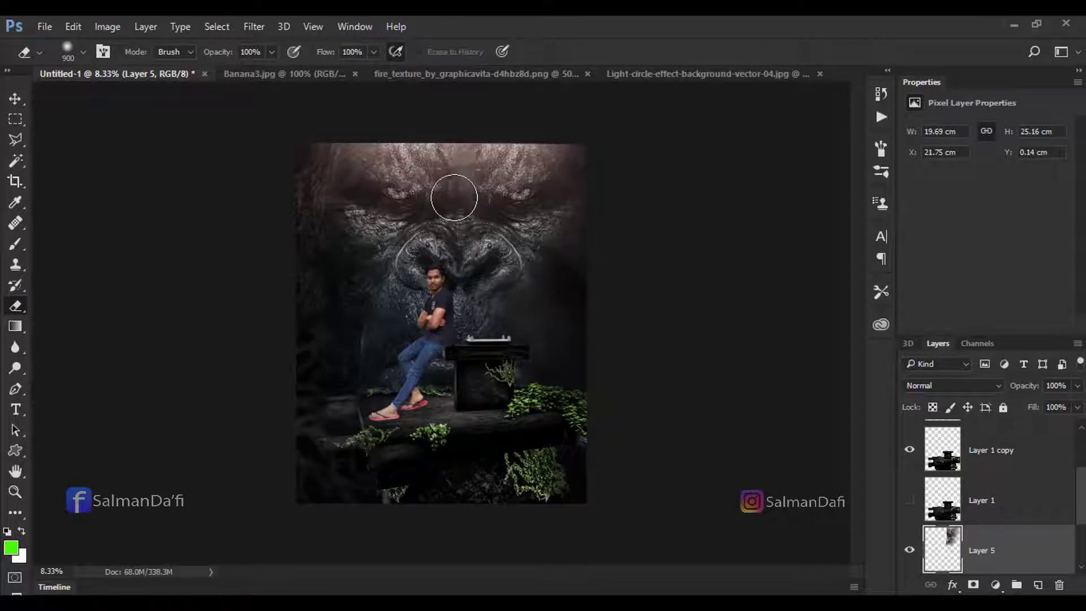
scroll(905, 480, "down", 3)
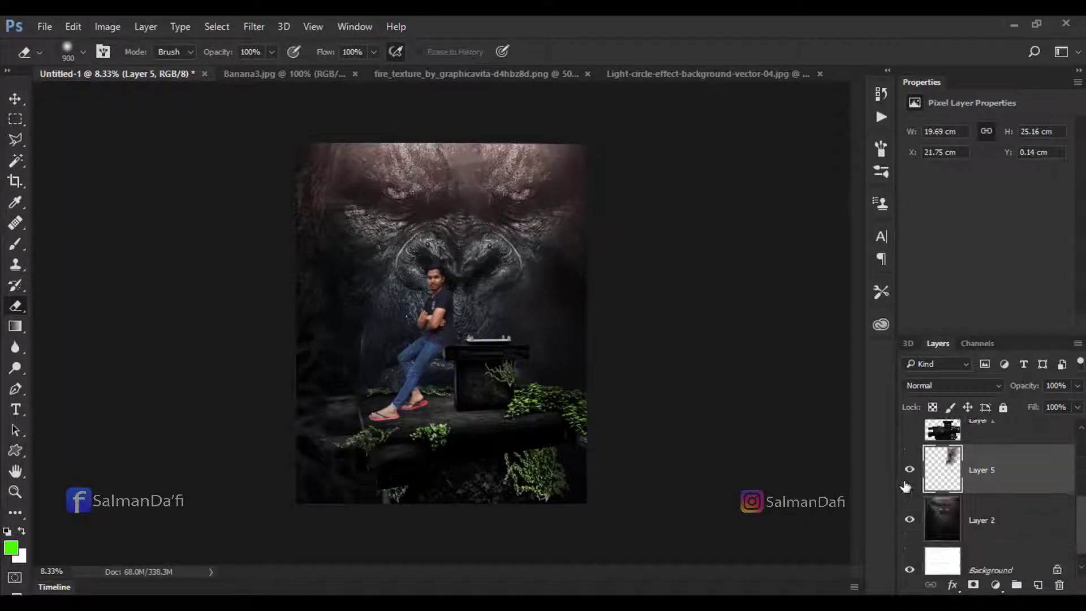
left_click(909, 470)
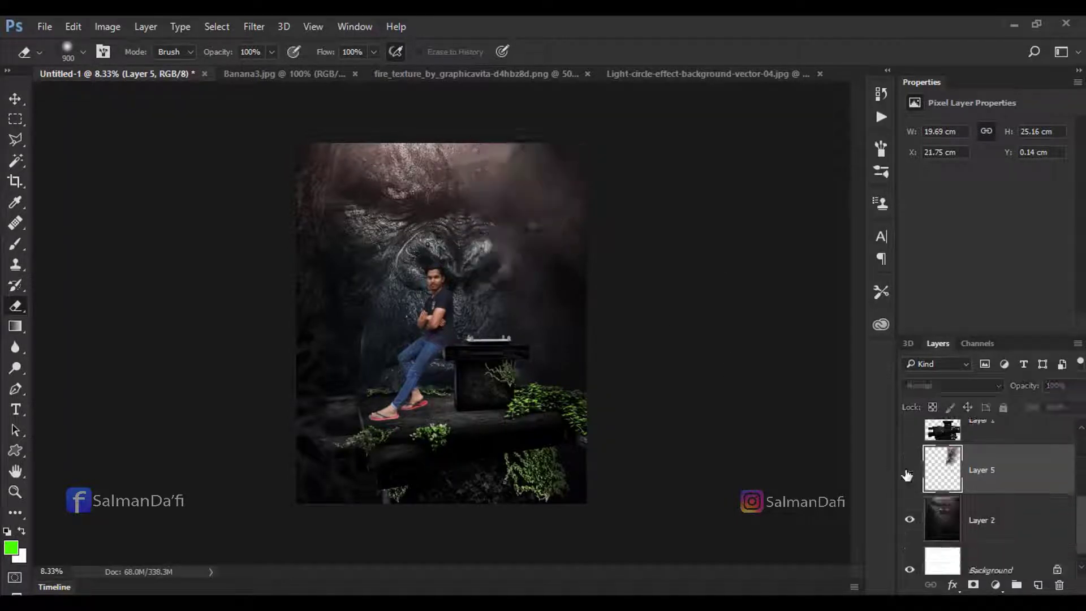
Step: Lower the mirrored half's brightness with Brightness/Contrast
left_click(111, 27)
left_click(348, 68)
left_click_drag(819, 170, 787, 165)
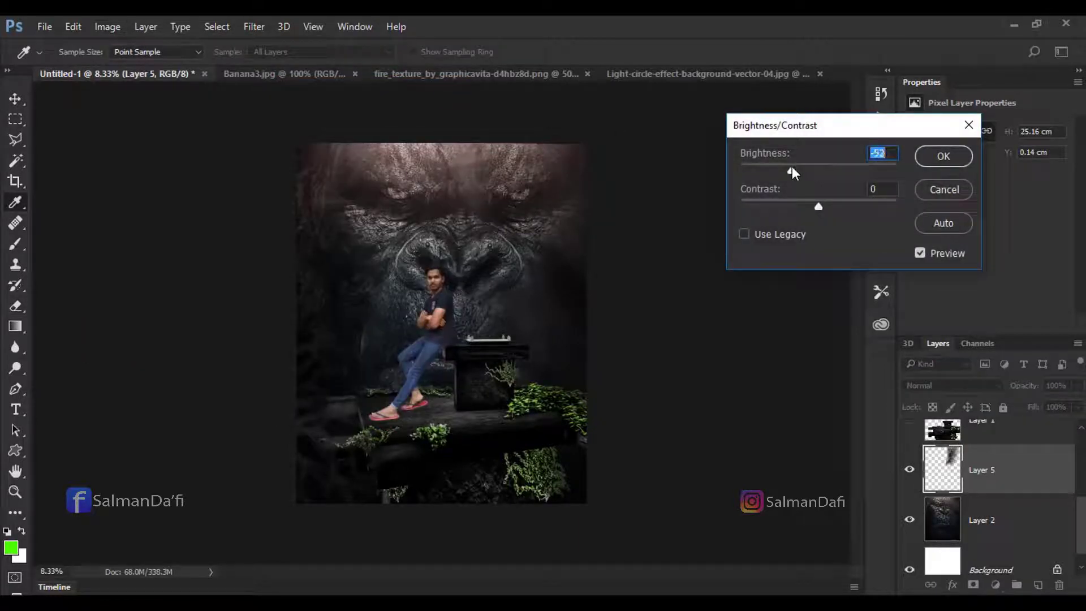
left_click(939, 157)
Step: Merge the mirrored half with gorilla Layer 2 into one layer
key("e")
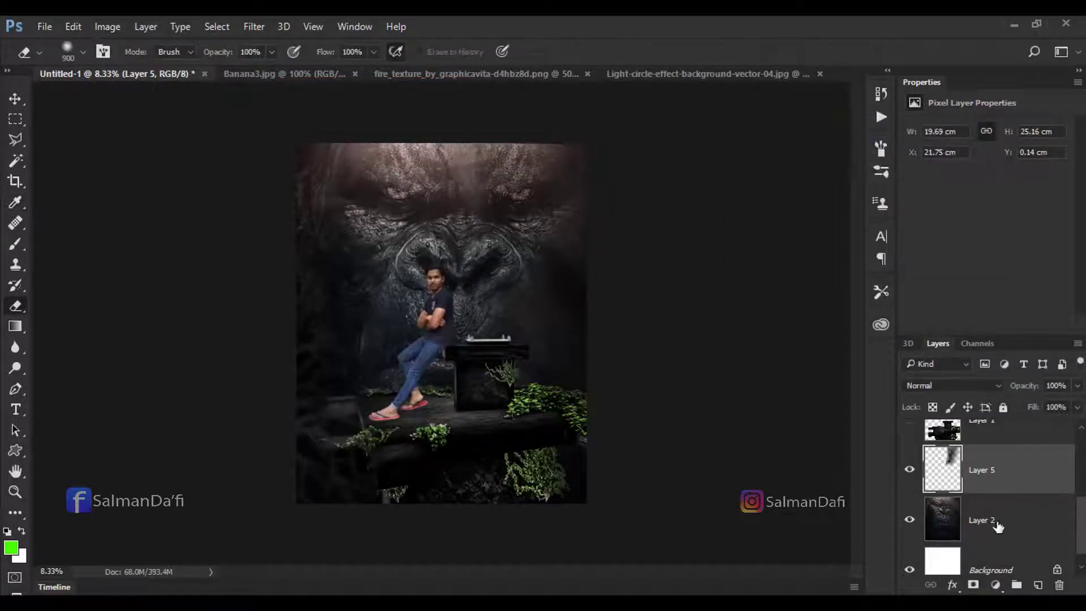
left_click(990, 523)
right_click(987, 472)
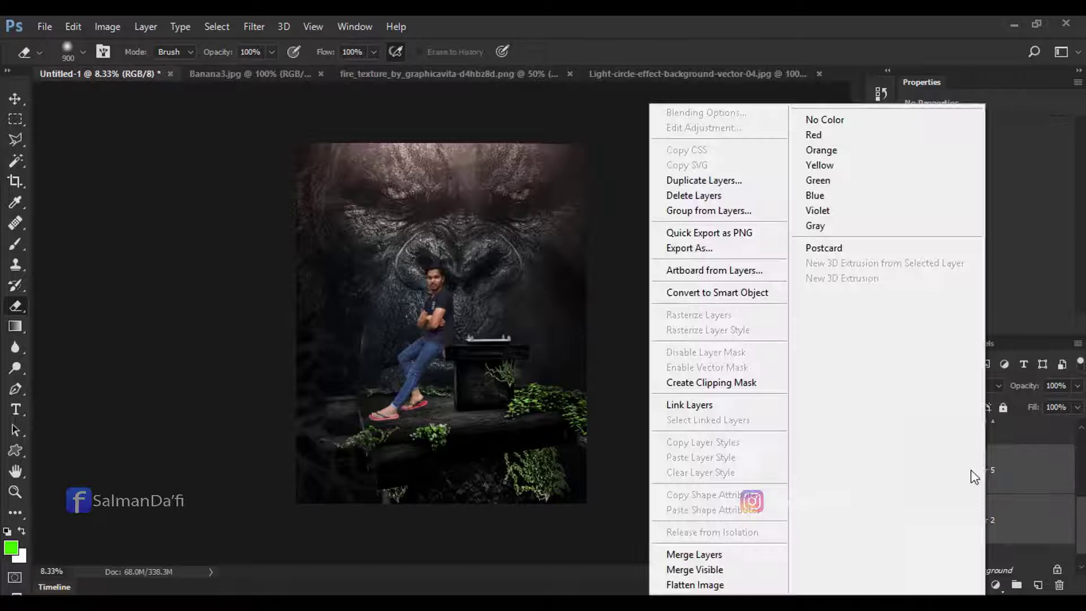
left_click(683, 554)
left_click(15, 139)
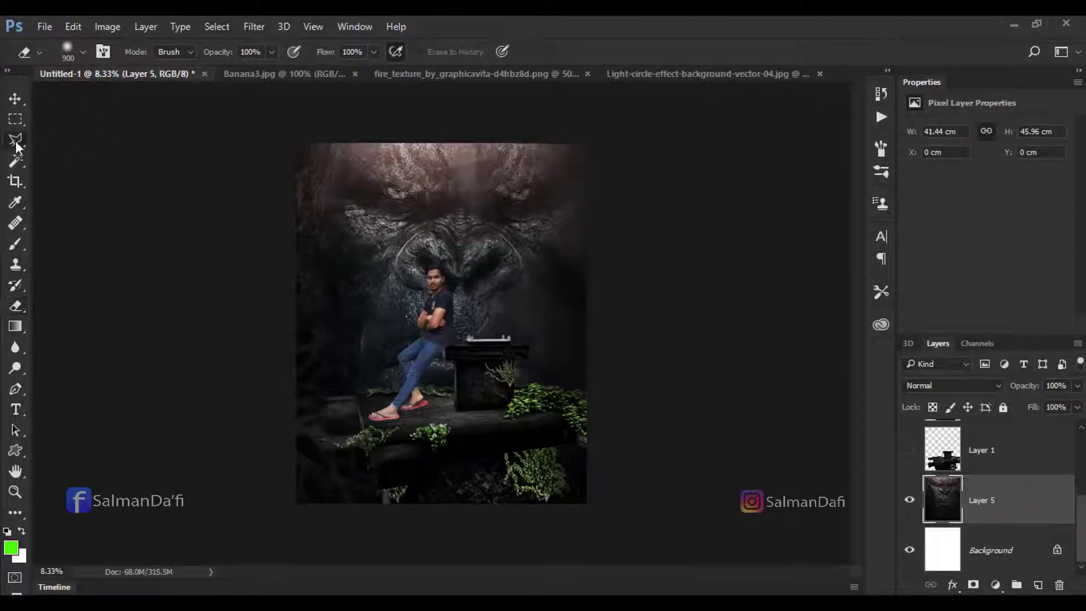
Step: Select the forehead seam, Content-Aware fill it, and deselect
left_click(483, 138)
left_click(481, 220)
left_click(467, 220)
left_click(438, 138)
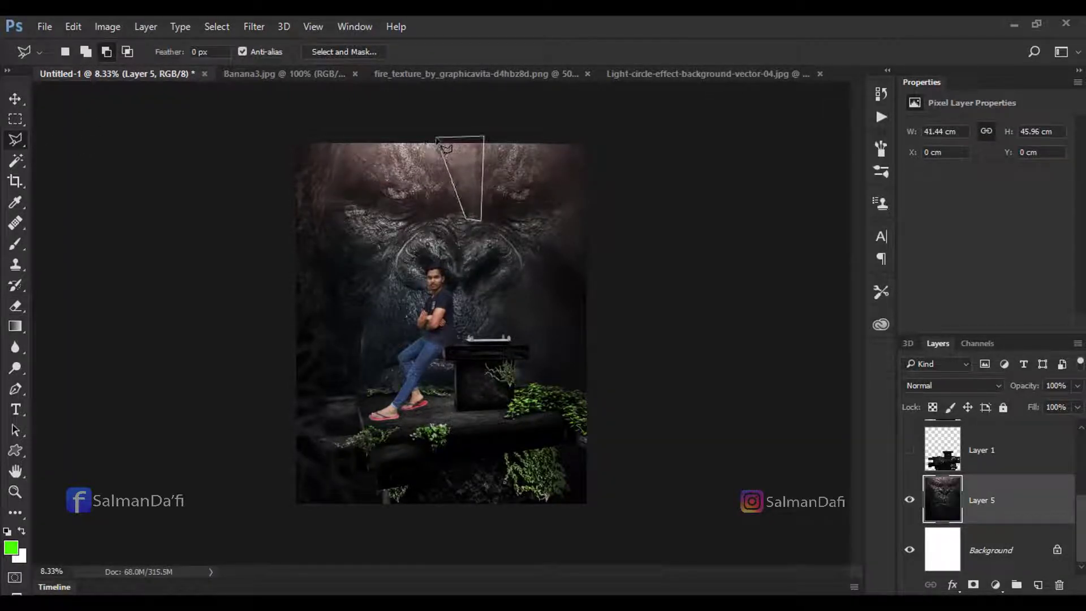
left_click(484, 137)
key("shift+F5")
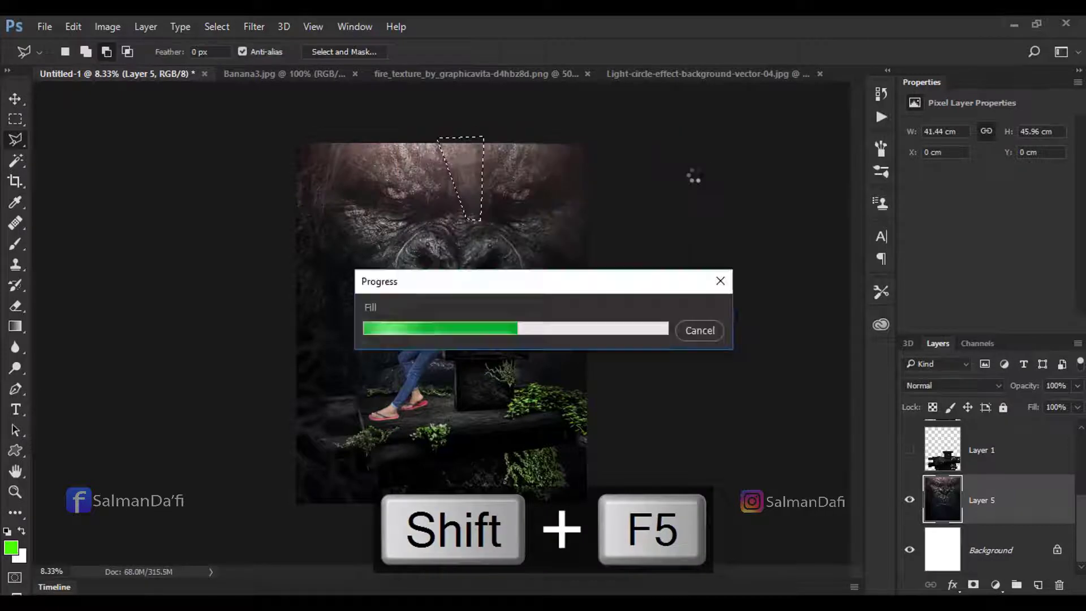
key("ctrl+d")
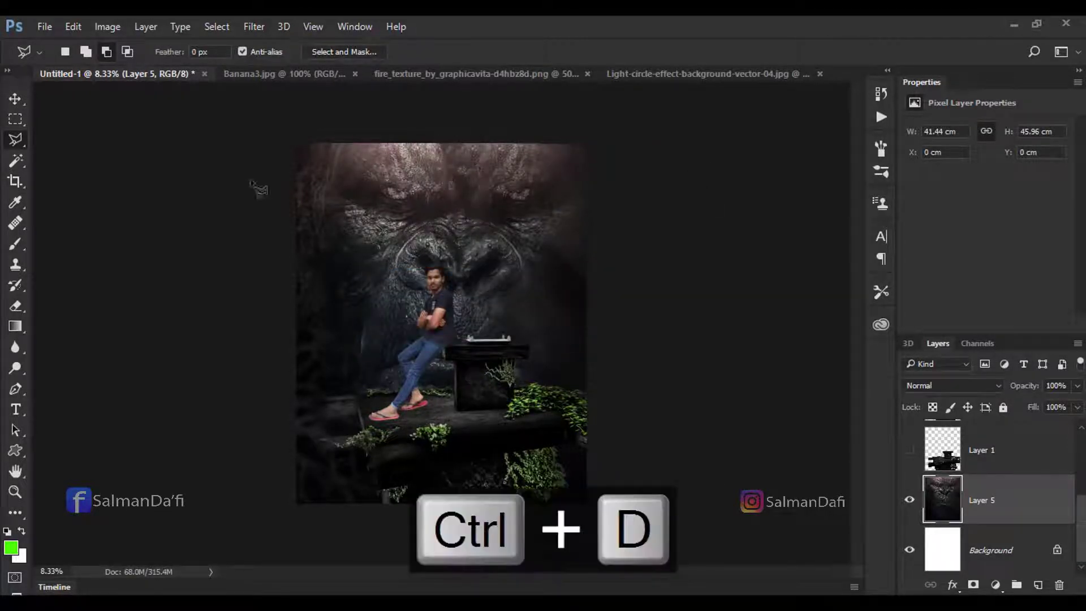
Step: Touch up the seam with a smaller Clone Stamp sampled from forehead texture
left_click(16, 263)
key("bracketleft")
key("bracketleft")
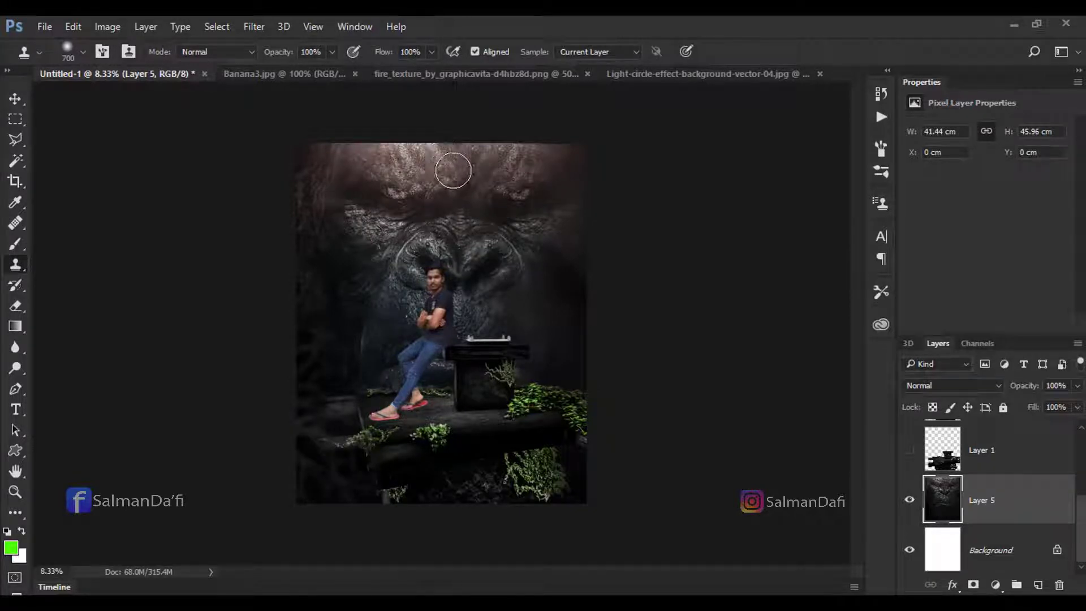
left_click(492, 163, "alt")
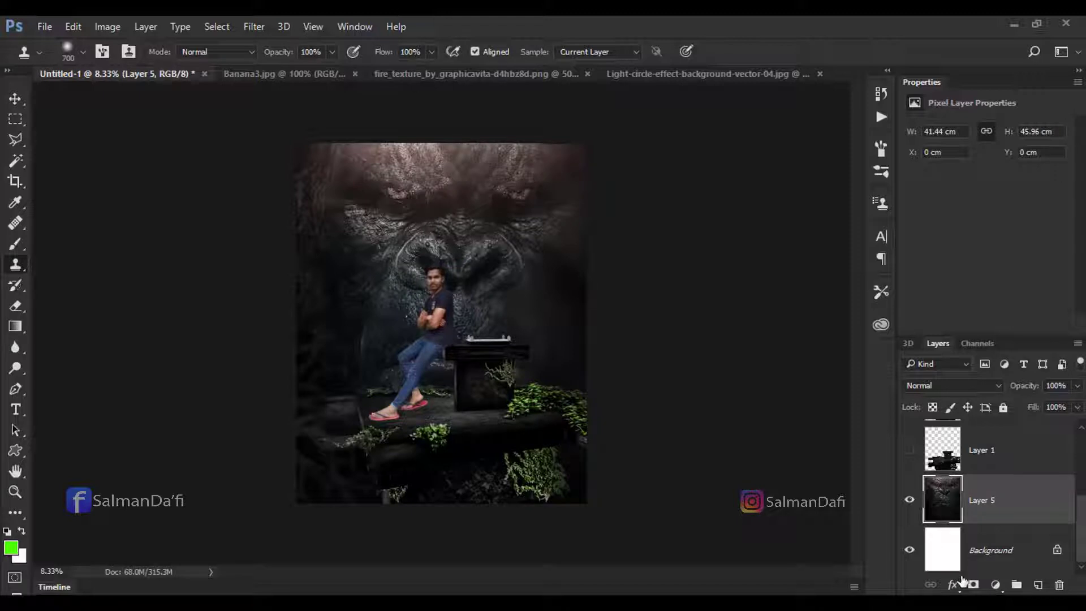
left_click(15, 98)
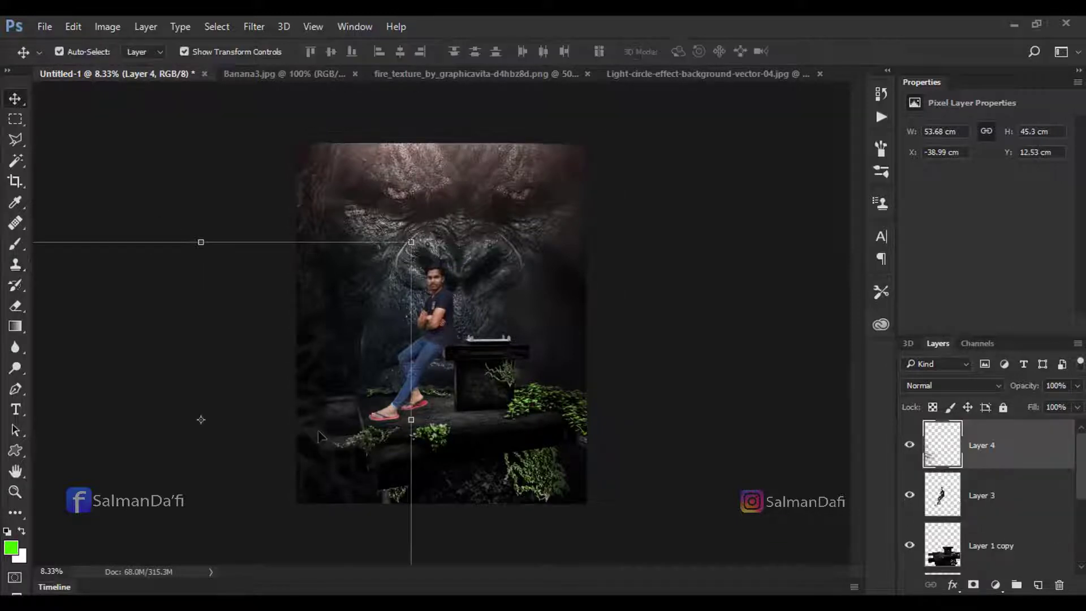
Step: Duplicate the man's layer, Layer 3
left_click(698, 452)
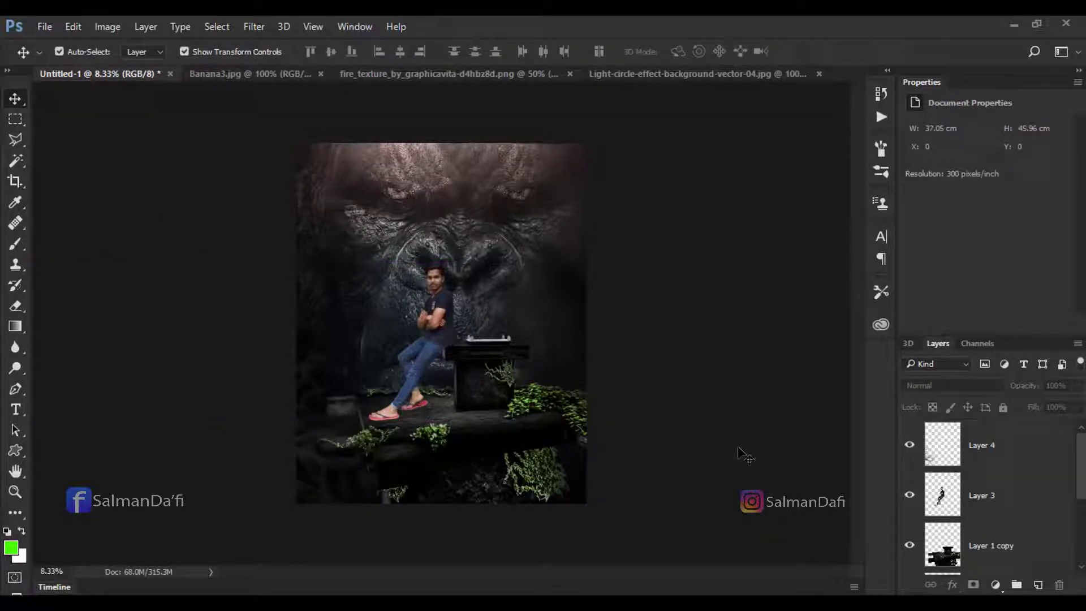
left_click(441, 342)
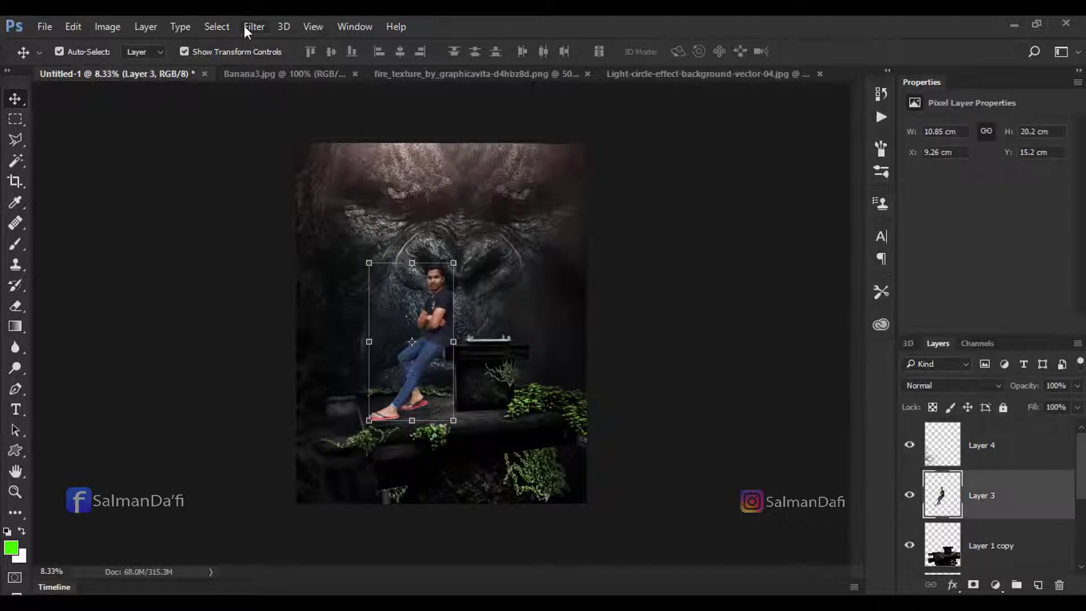
key("ctrl+j")
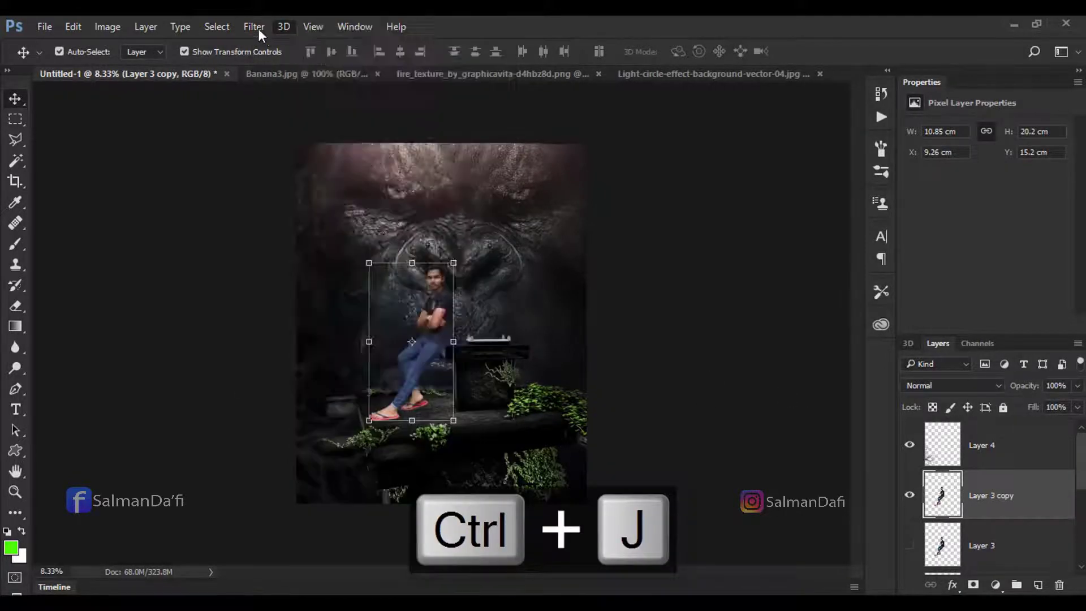
Step: Grade the copy in Camera Raw: Clarity +100, Contrast +14, Whites -100
left_click(254, 27)
left_click(307, 119)
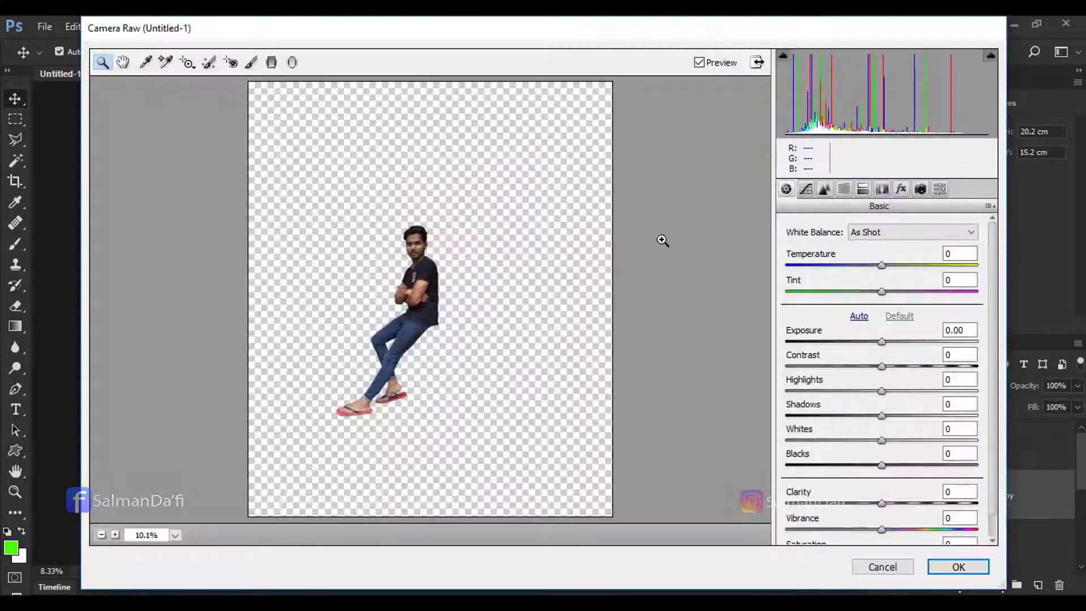
left_click_drag(884, 505, 1033, 505)
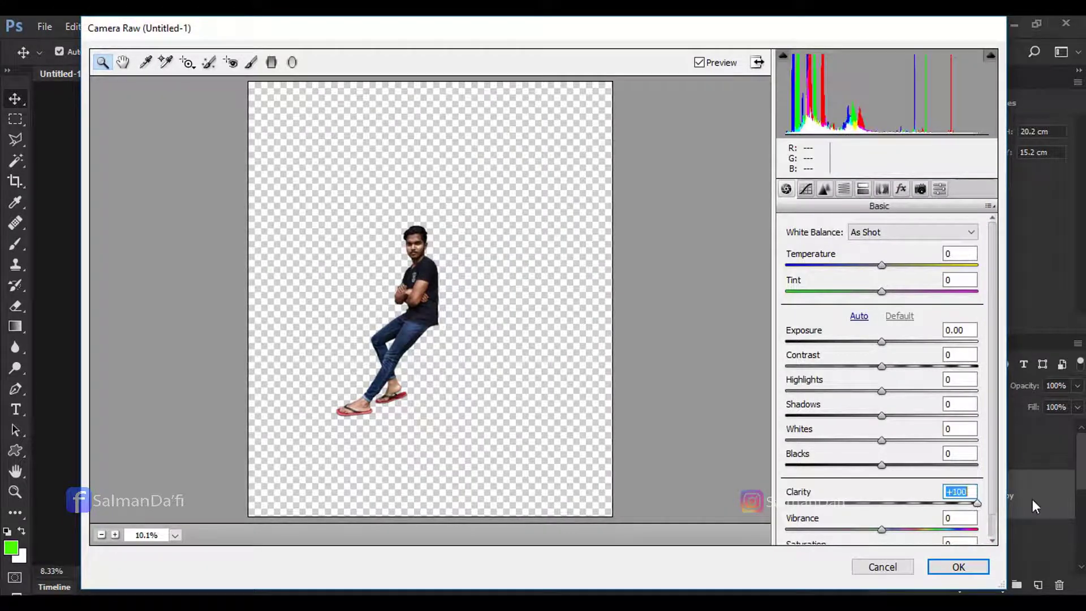
left_click_drag(889, 370, 892, 372)
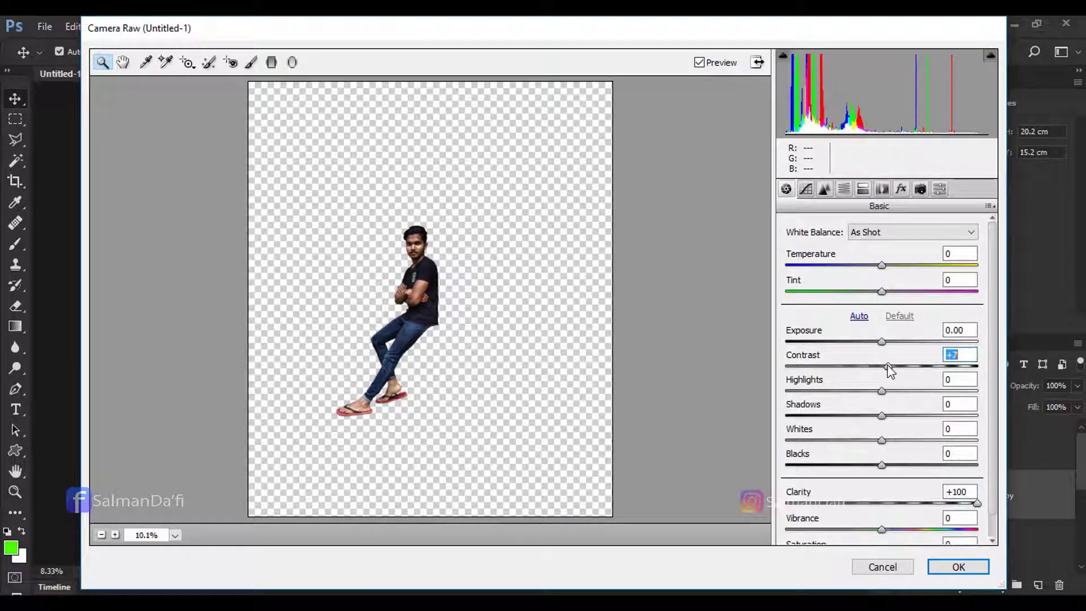
left_click(420, 300)
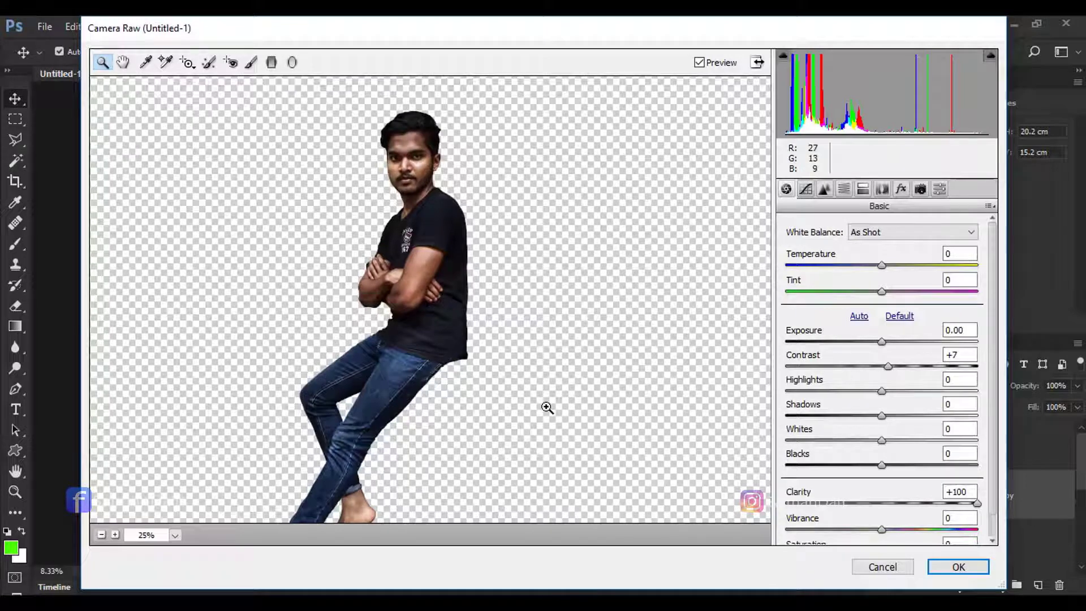
left_click_drag(509, 380, 528, 369)
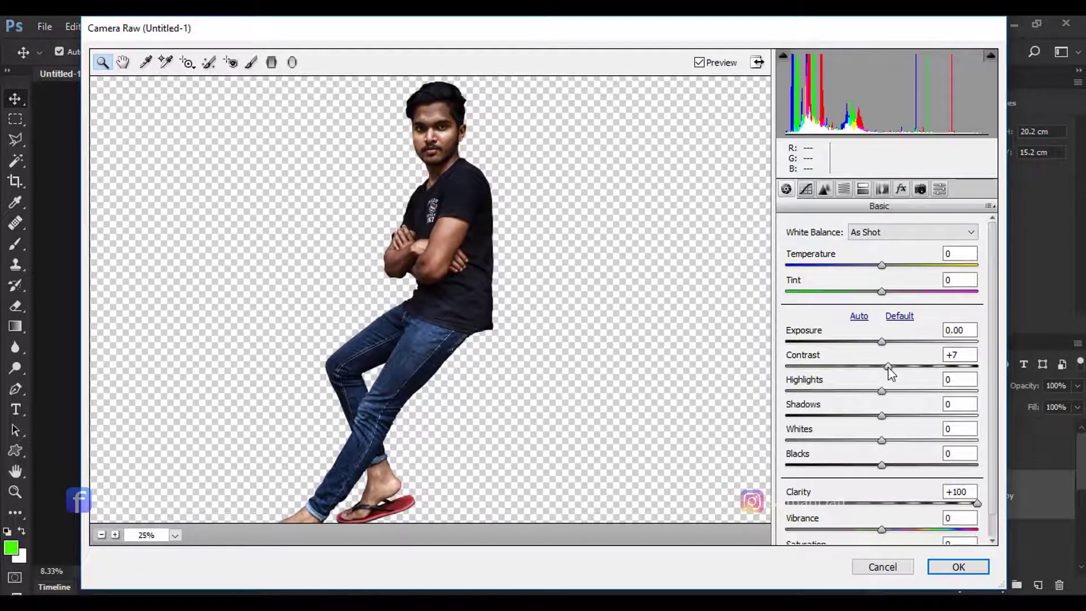
left_click_drag(888, 366, 895, 366)
mouse_move(882, 440)
left_mouse_down()
mouse_move(898, 446)
mouse_move(781, 439)
left_mouse_up()
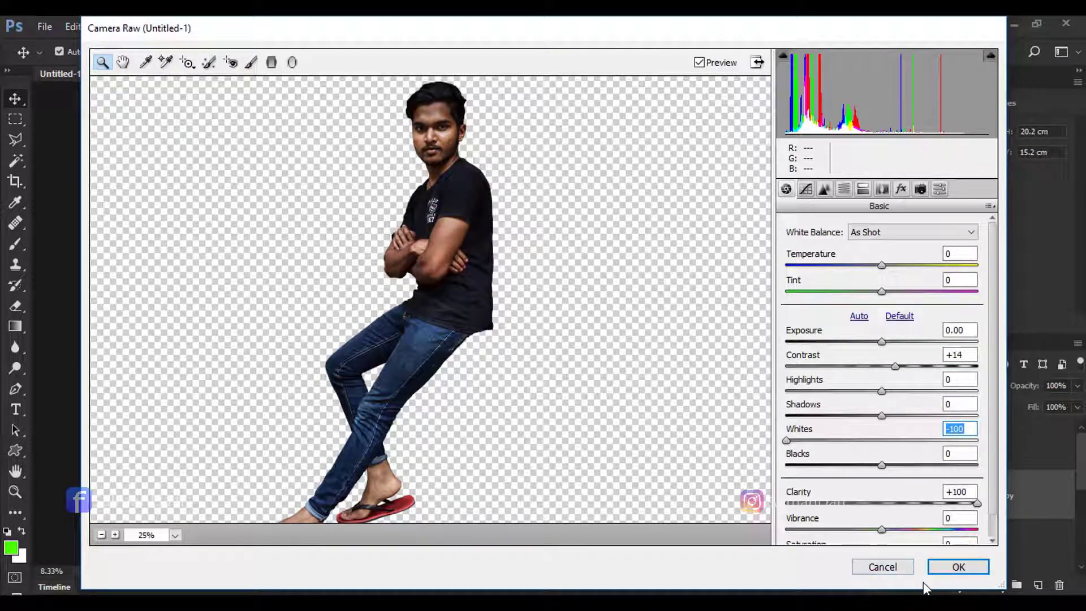
left_click(952, 564)
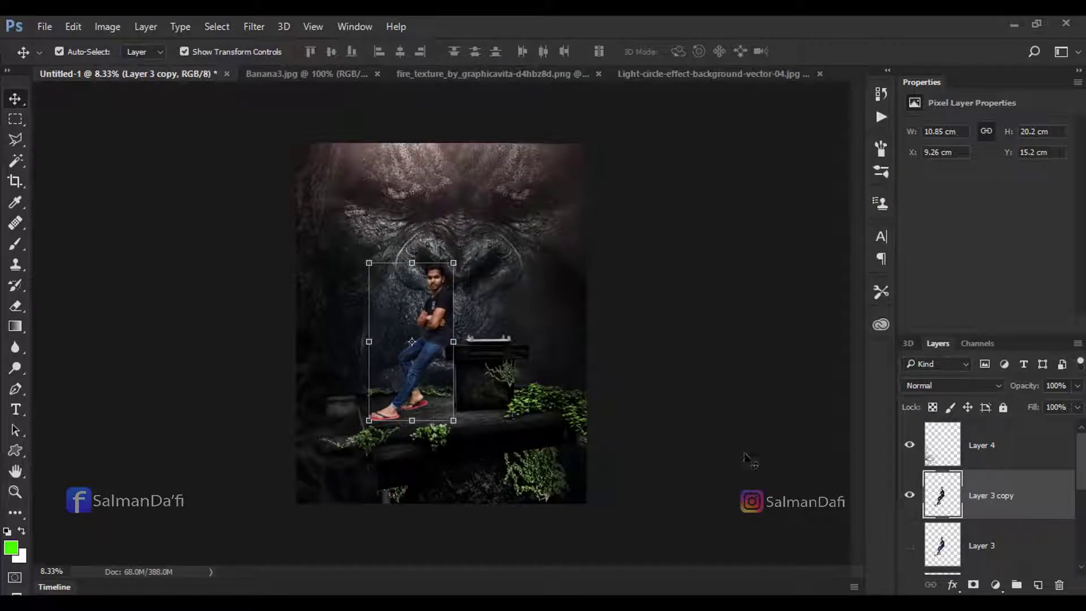
Step: Duplicate the Layer 1 copy platform layer and lower its brightness
scroll(1082, 468, "down", 5)
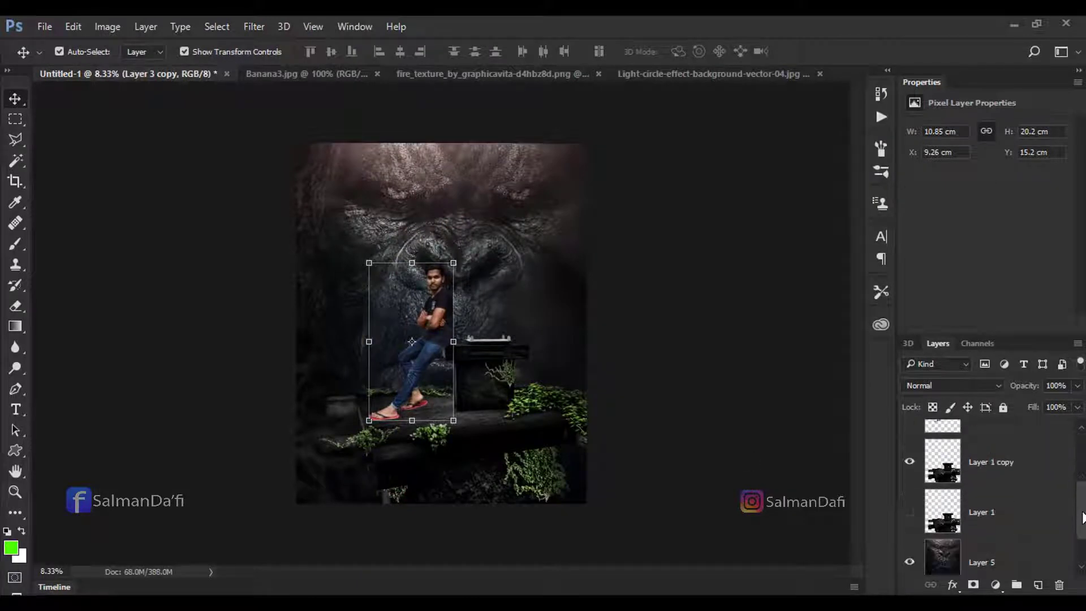
left_click(1047, 464)
key("ctrl+j")
left_click(107, 27)
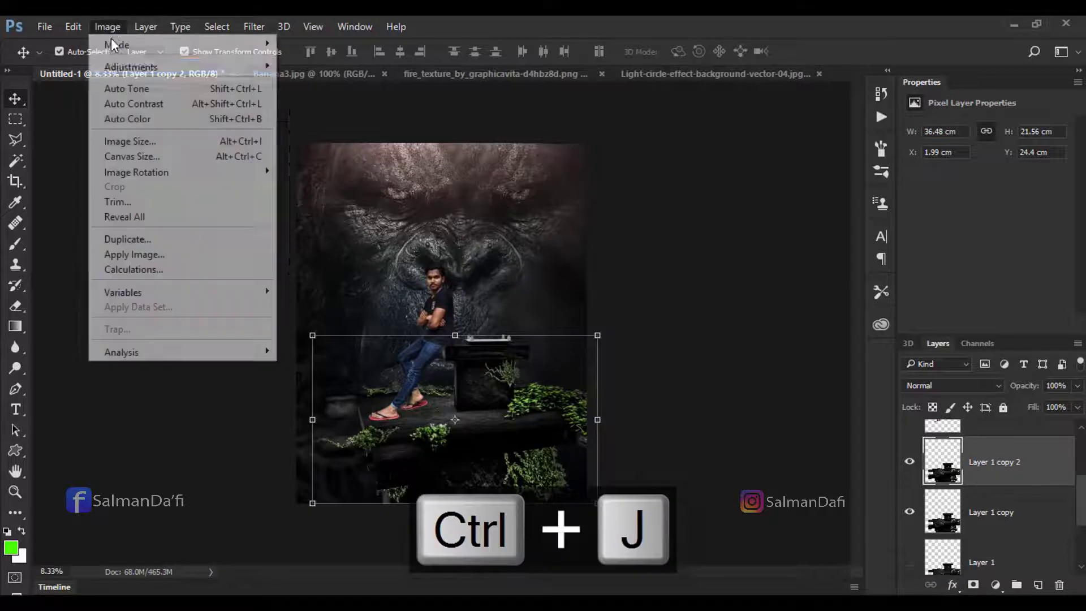
left_click(364, 65)
left_click_drag(818, 172, 742, 152)
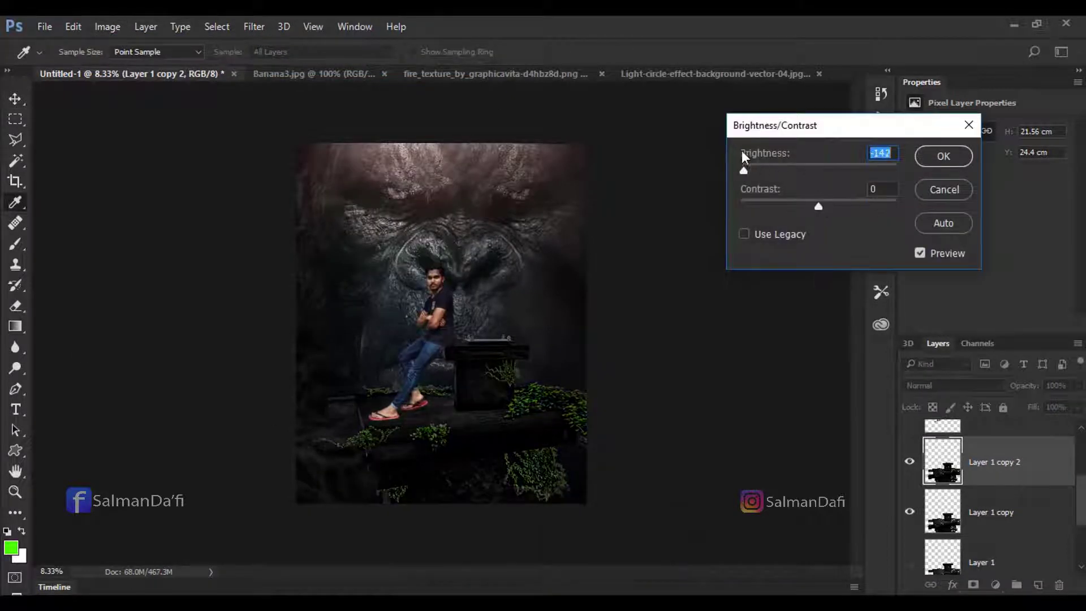
left_click(924, 161)
Step: Add a layer mask to Layer 1 copy 2 and brush parts of it out
key("v")
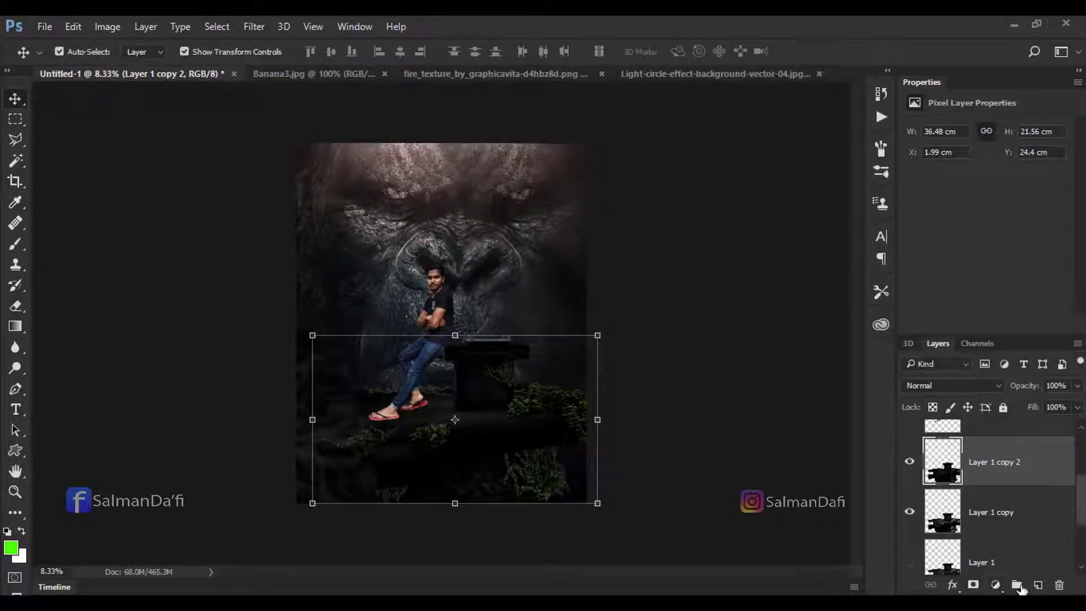
left_click(973, 584)
left_click(17, 244)
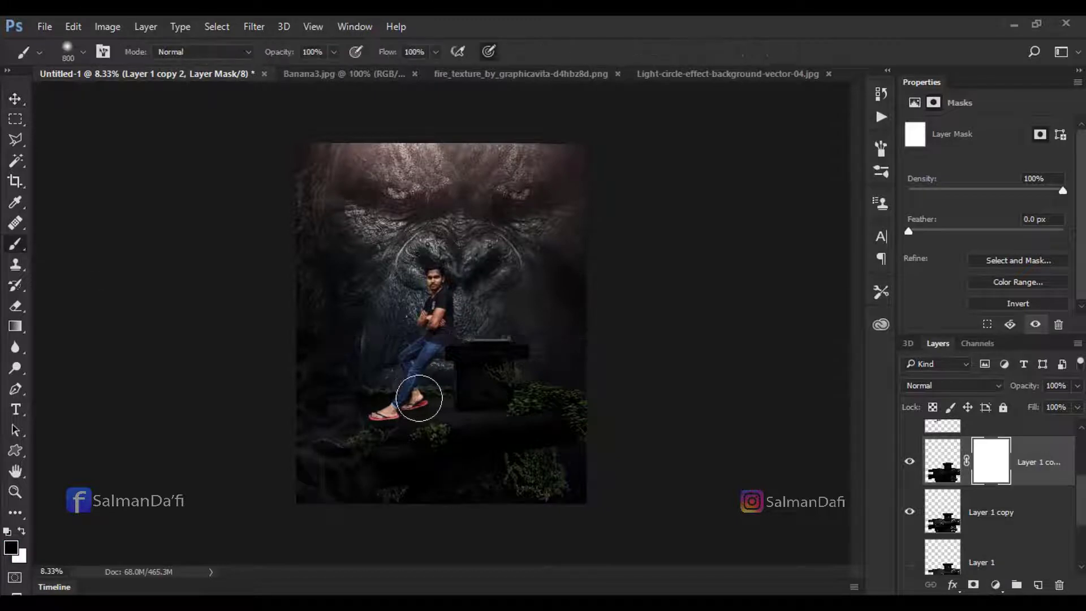
mouse_move(474, 413)
left_mouse_down()
mouse_move(477, 332)
mouse_move(502, 354)
mouse_move(427, 431)
mouse_move(236, 417)
left_mouse_up()
key("bracketleft")
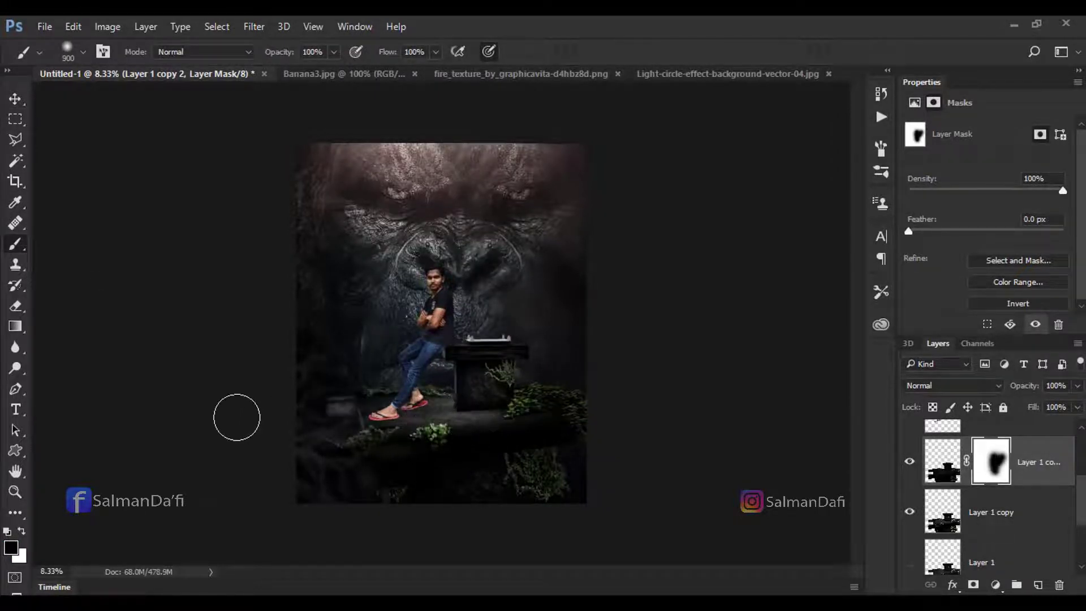
key("ctrl+z")
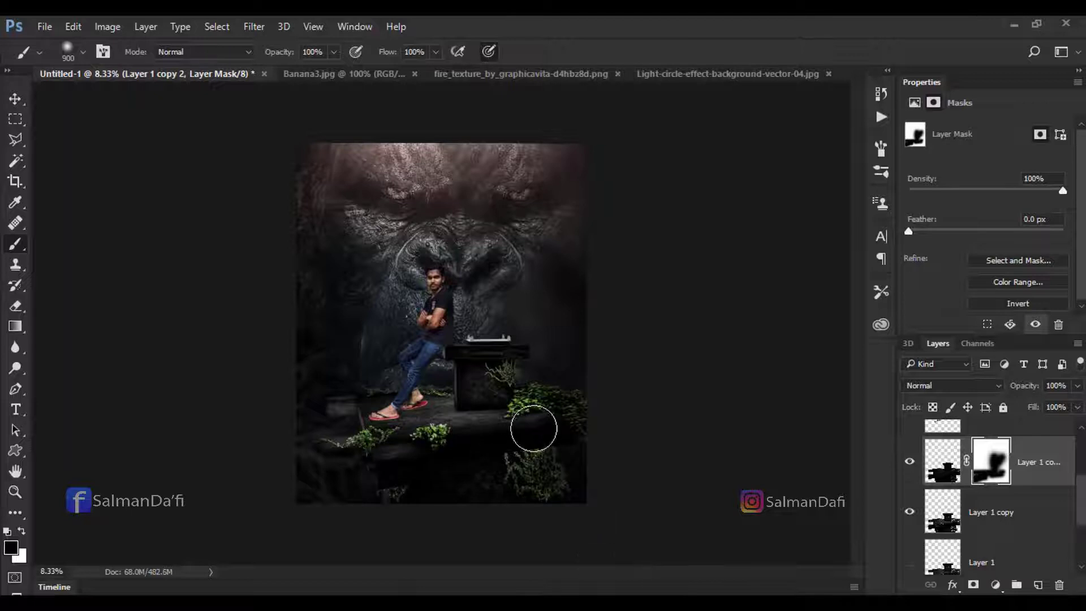
left_click(909, 462)
left_click(909, 462)
left_click(909, 462)
left_click(909, 463)
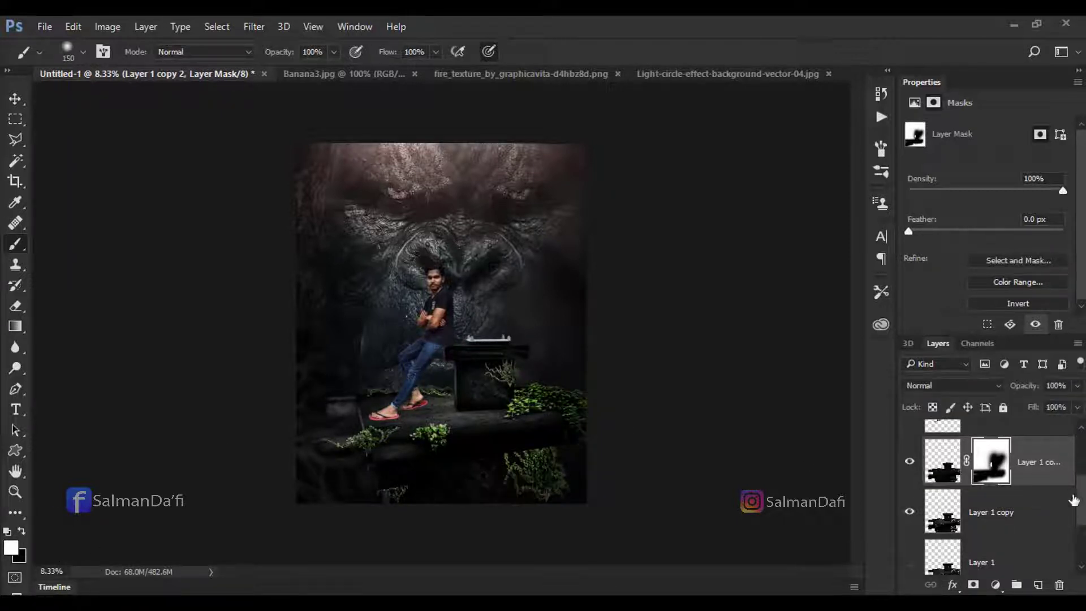
Step: Darken gorilla Layer 5 to Brightness -47
scroll(989, 498, "down", 3)
left_click(996, 500)
left_click(96, 28)
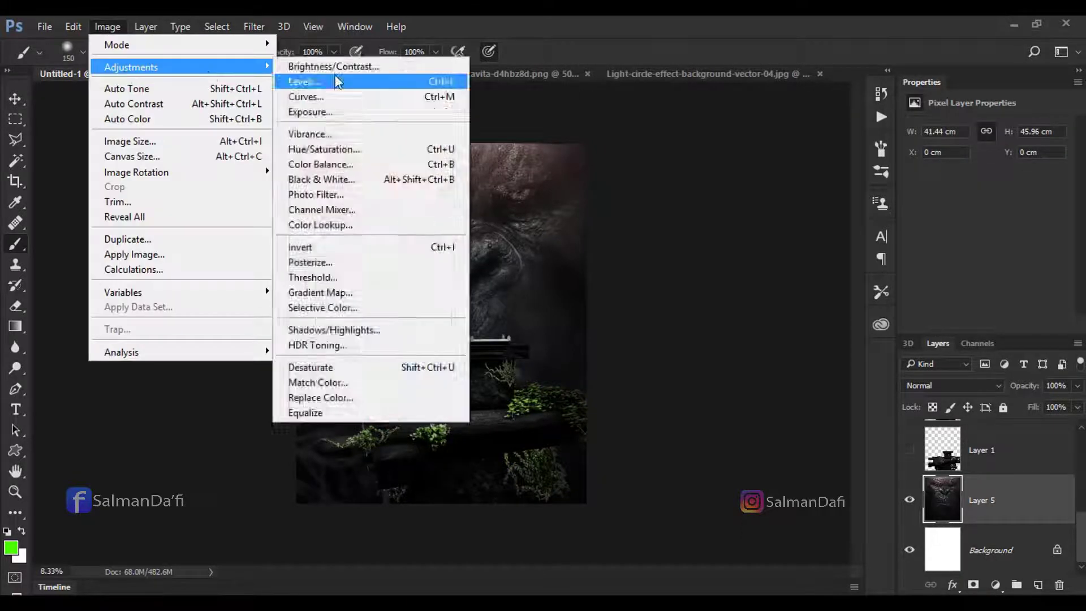
left_click(339, 67)
left_click_drag(816, 174, 792, 162)
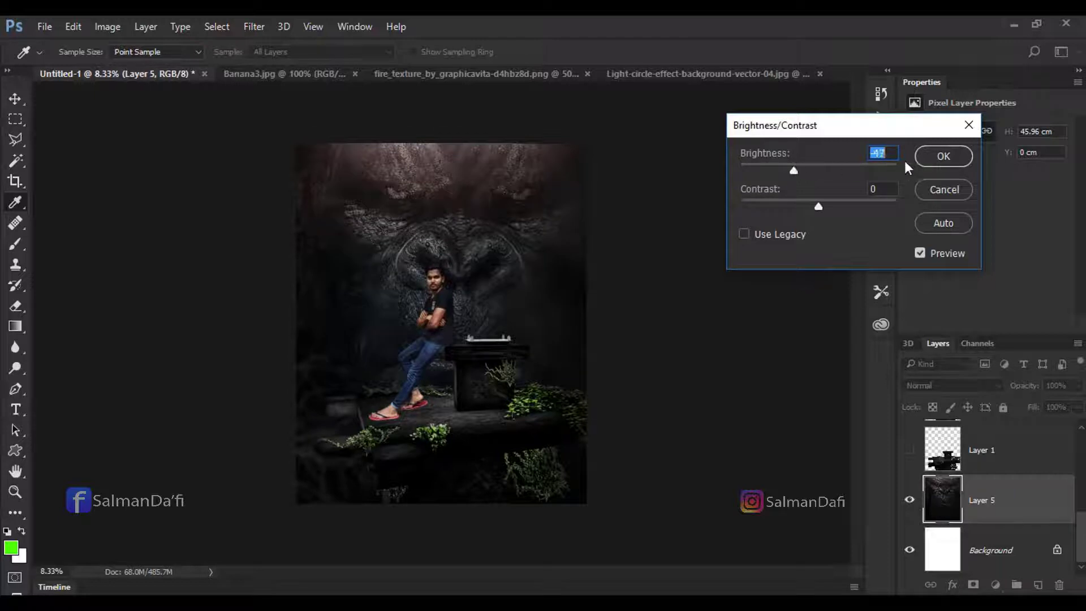
left_click(962, 158)
key("b")
left_click_drag(1081, 516, 1079, 438)
Step: In Banana3.jpg, magic-wand the white background and shadow, invert, unlock, and delete the background
left_click(995, 447)
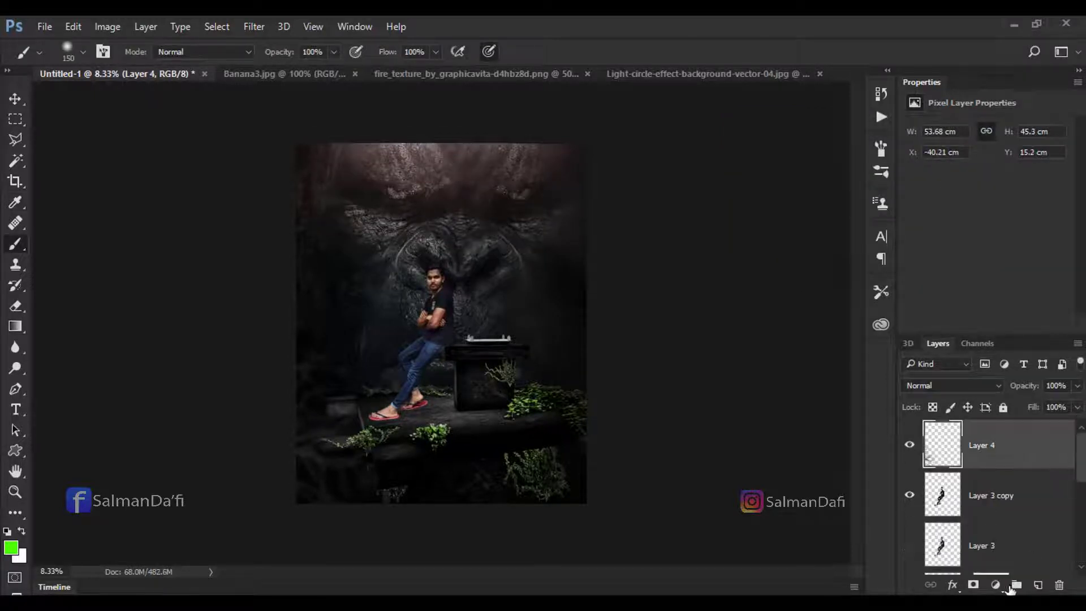
left_click(332, 76)
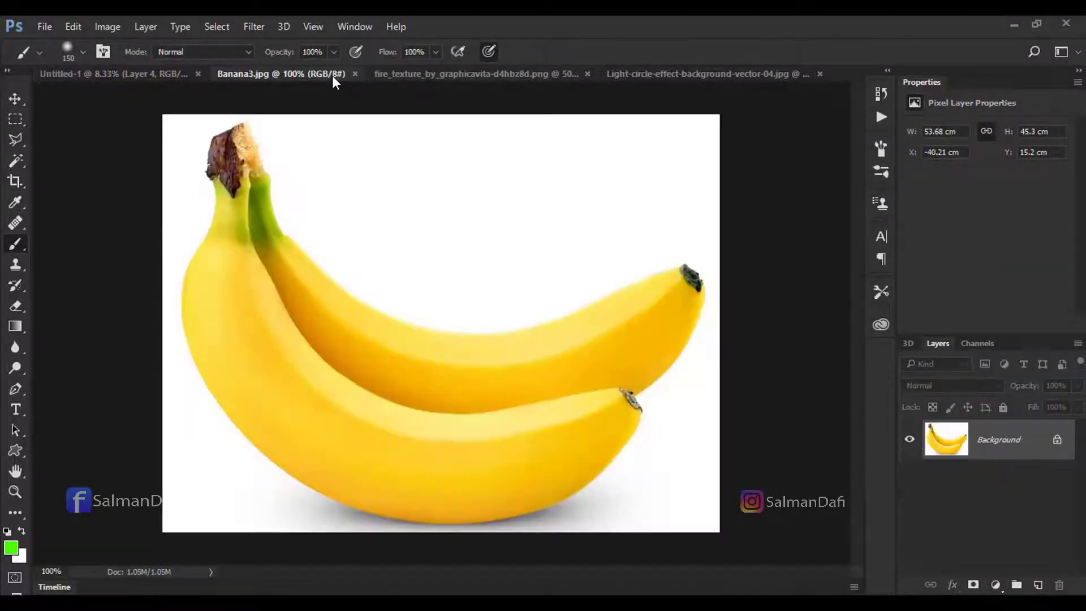
left_click(15, 161)
left_click(378, 202)
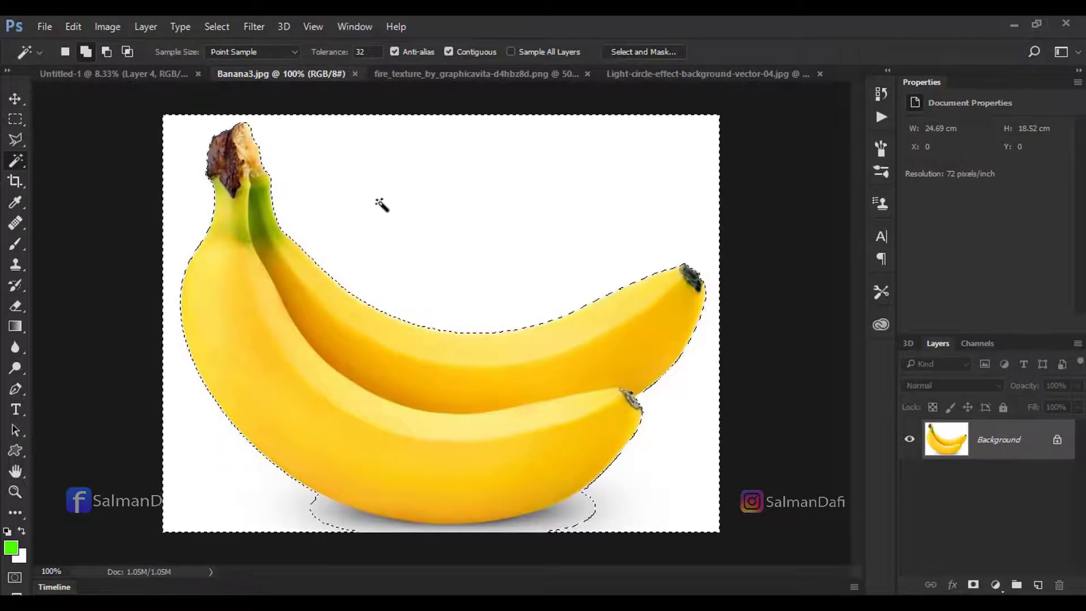
left_click(335, 511, "shift")
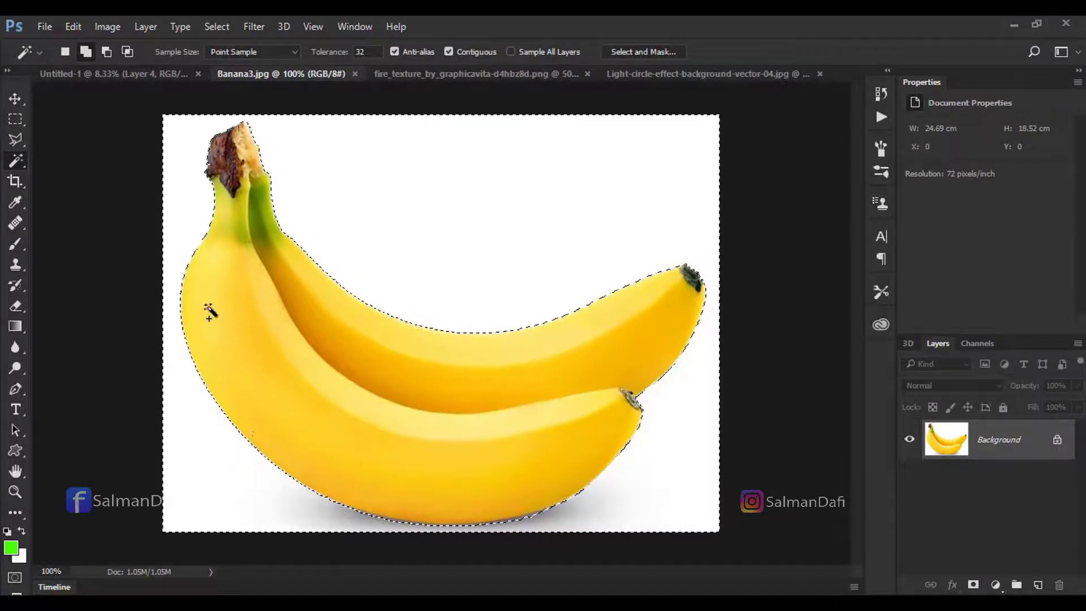
key("ctrl+shift+i")
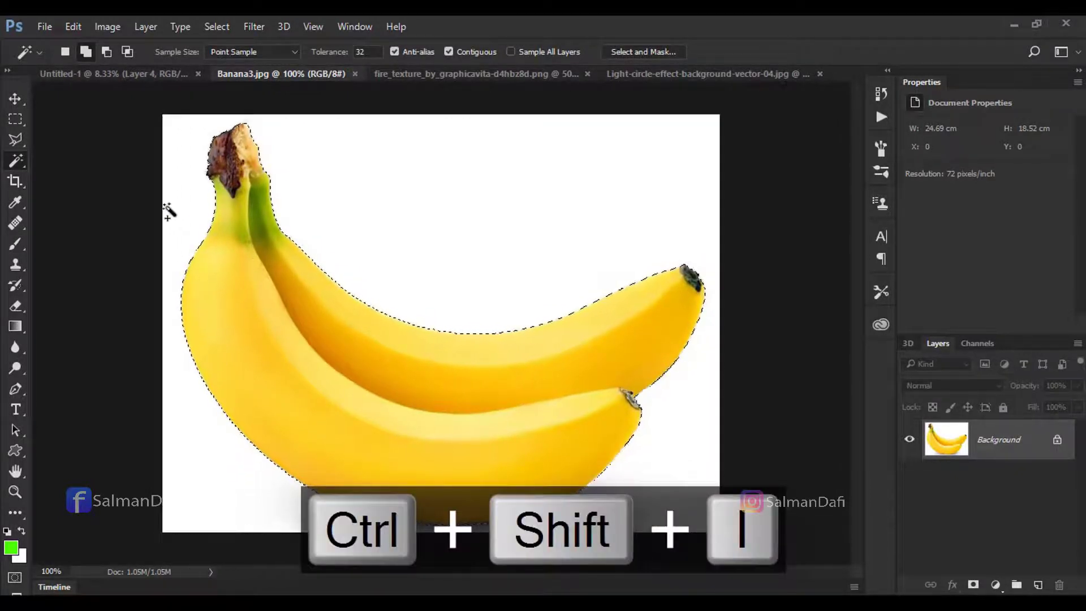
left_click(1057, 440)
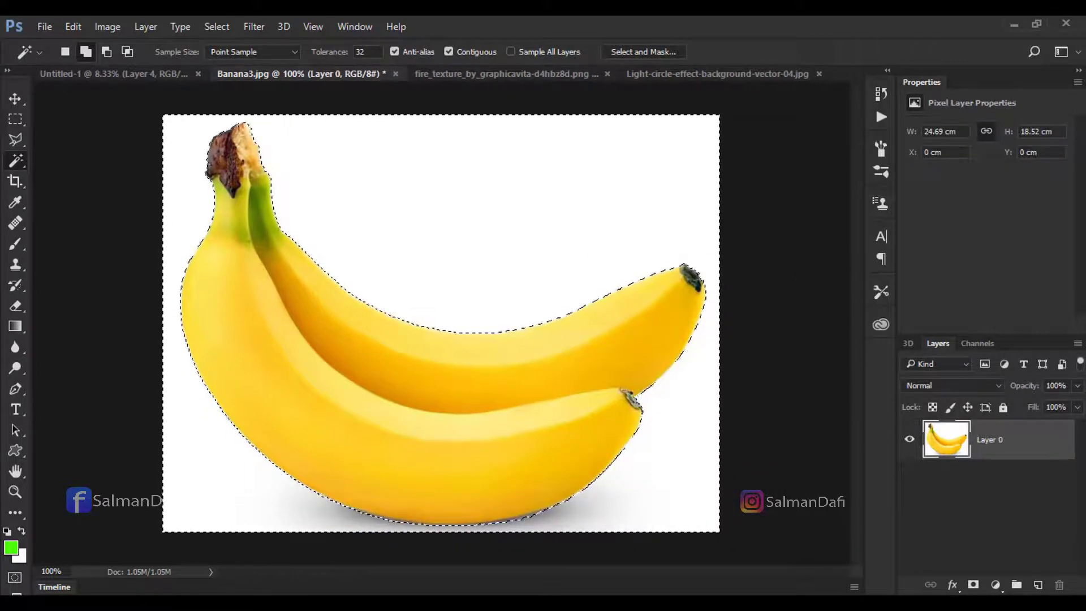
key("Delete")
key("ctrl+d")
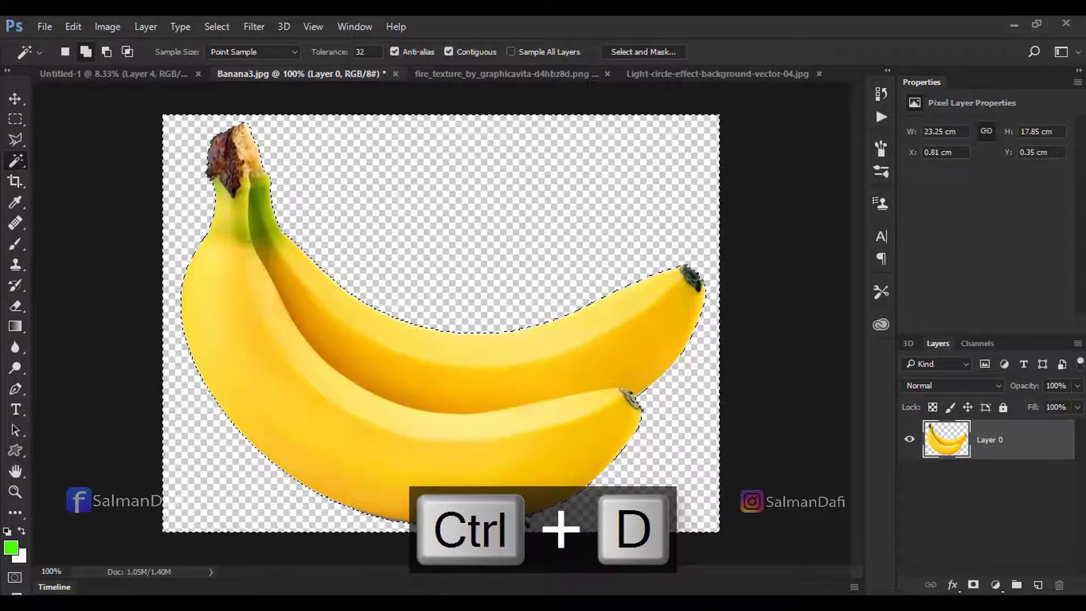
Step: Drag the cut-out bananas into the Untitled-1 poster
left_click(517, 519)
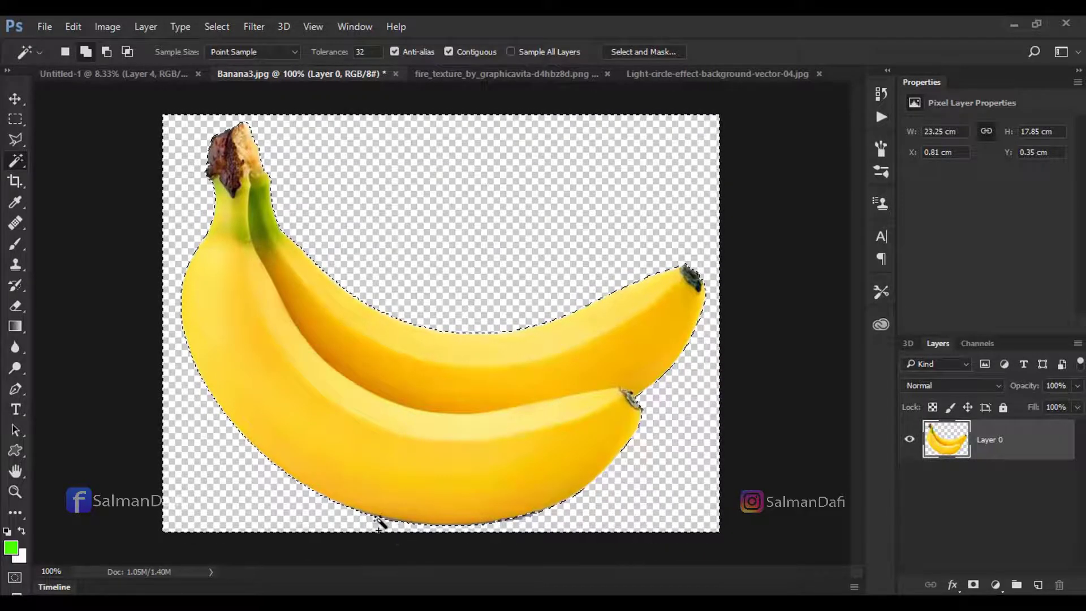
key("ctrl+d")
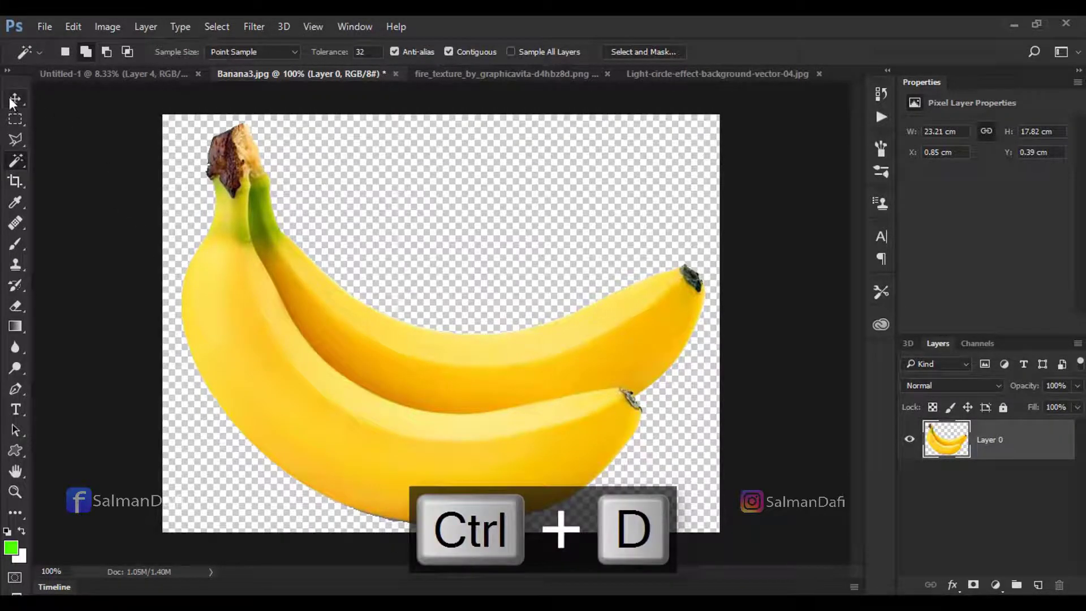
left_click(15, 99)
mouse_move(396, 316)
left_mouse_down()
mouse_move(416, 216)
mouse_move(447, 239)
mouse_move(491, 319)
mouse_move(514, 297)
left_mouse_up()
Step: Scale the banana down to about 3.24 × 2.05 cm and move it onto the platform
key("ctrl+plus")
key("ctrl+plus")
key("ctrl+plus")
key("ctrl+plus")
left_click_drag(544, 246, 349, 359)
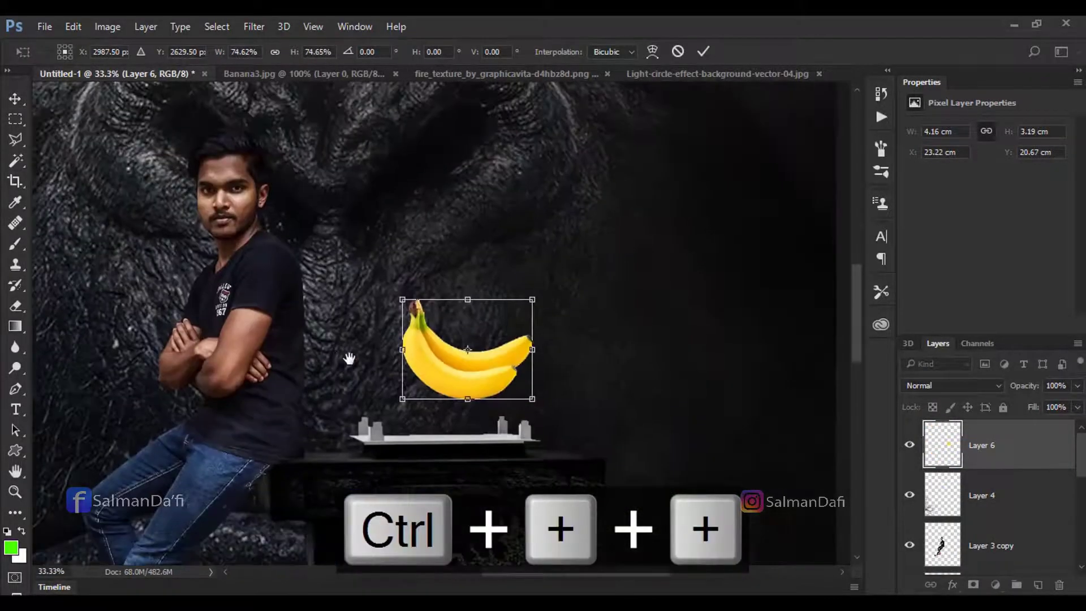
key("ctrl+plus")
scroll(480, 321, "down", 2)
left_click_drag(481, 321, 442, 362)
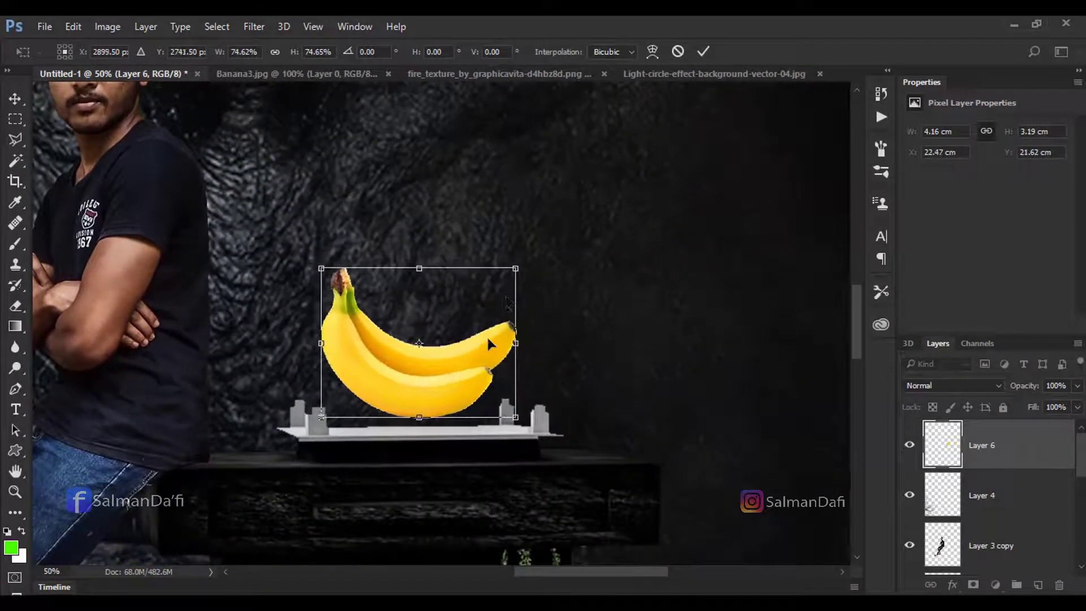
left_click_drag(516, 268, 492, 285)
key("Return")
right_click(497, 290)
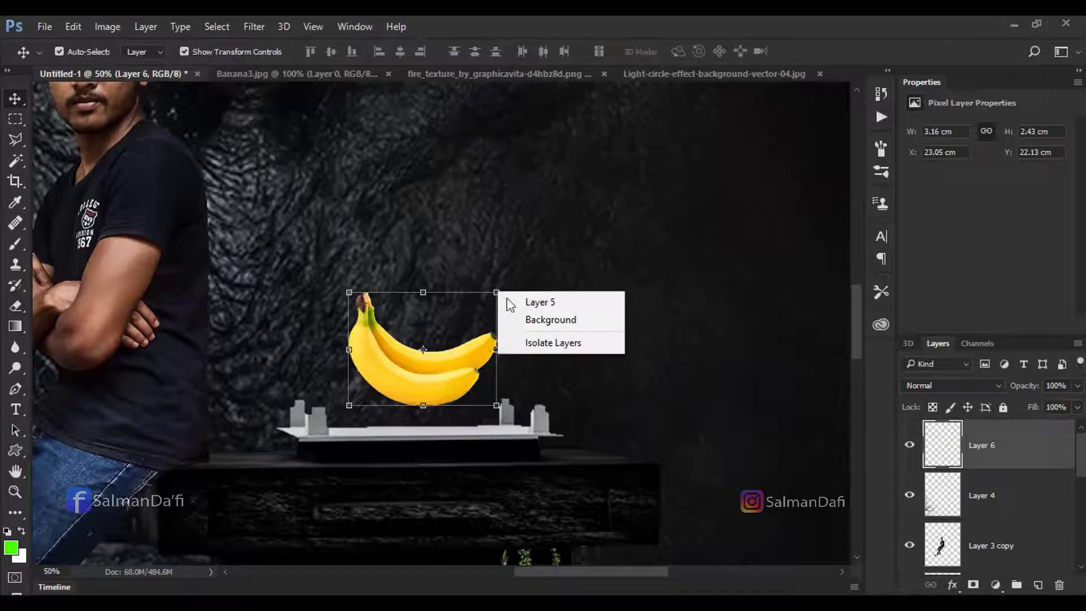
key("Escape")
right_click(478, 342)
Step: Try distorting the banana's top-right corner, then undo the distortion
key("ctrl+t")
right_click(495, 292)
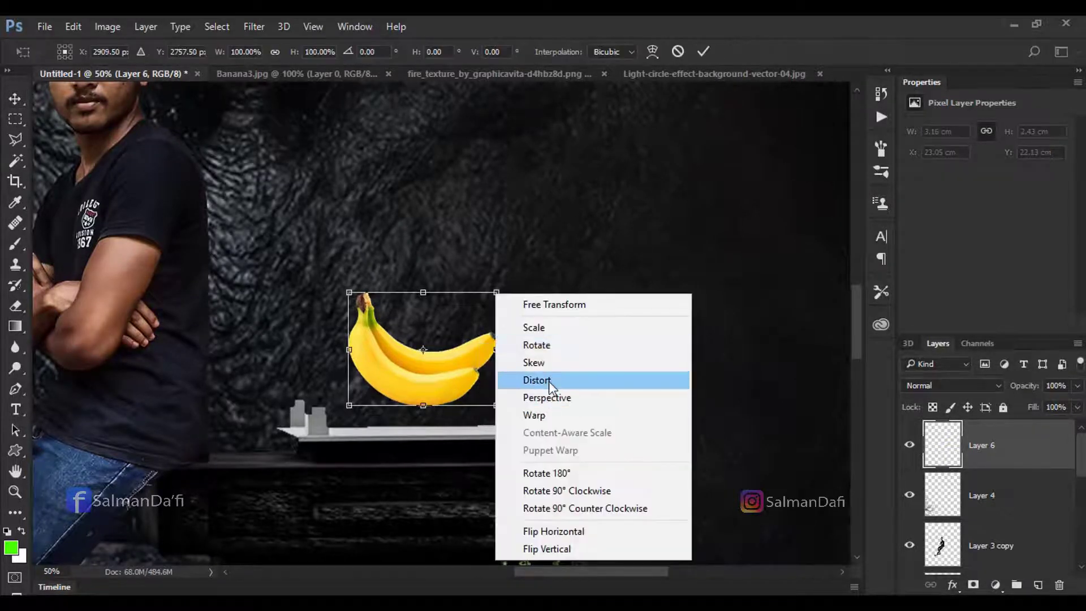
left_click(537, 380)
left_click_drag(497, 295, 496, 280)
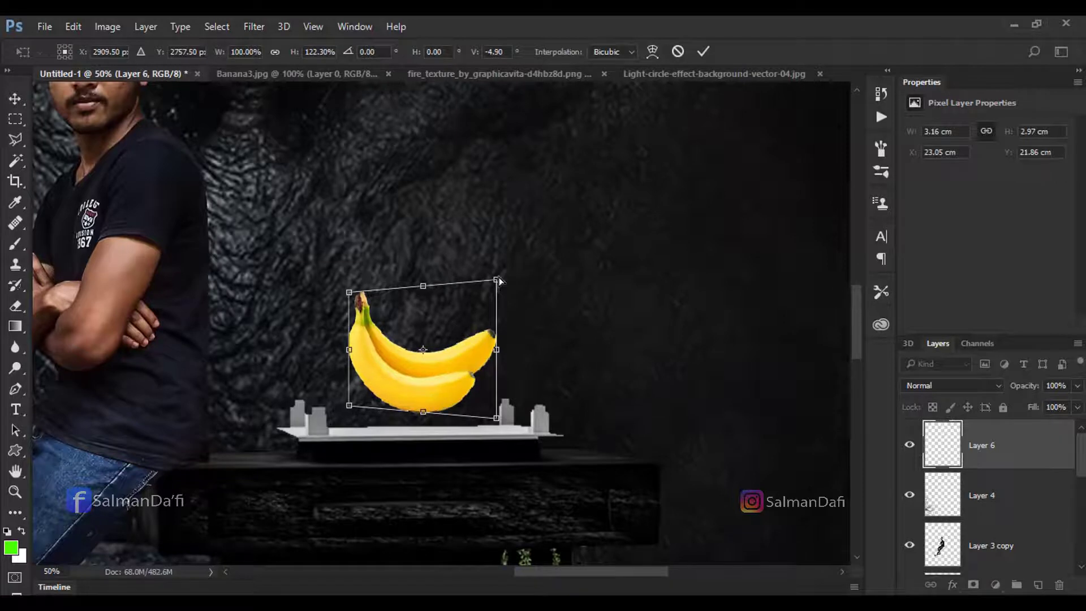
left_click_drag(498, 281, 504, 284)
key("Return")
key("ctrl+z")
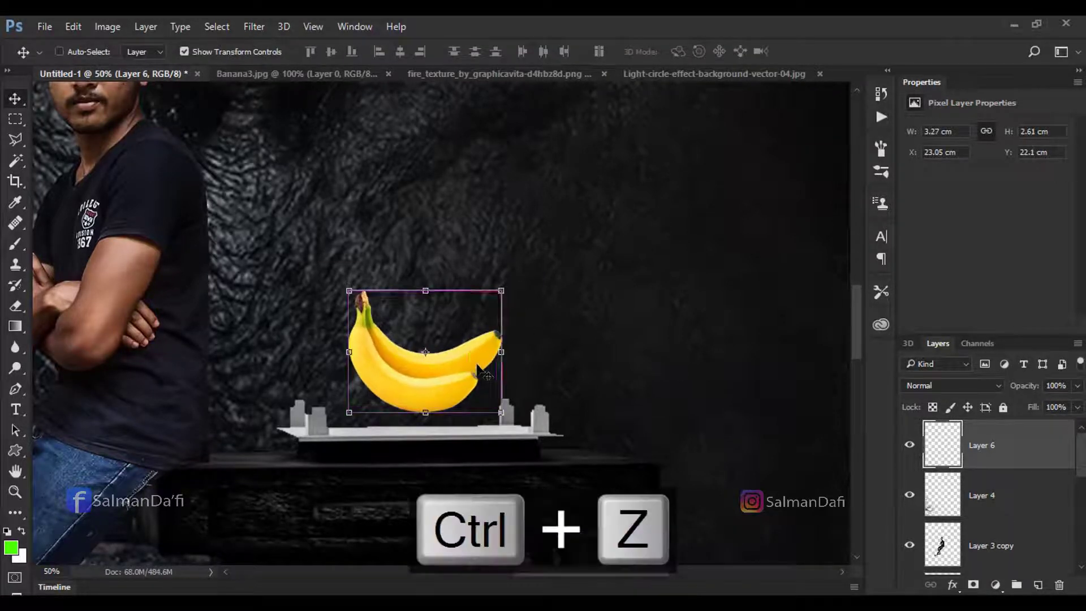
Step: Nudge the banana into place and tilt it slightly
left_click_drag(478, 368, 488, 329)
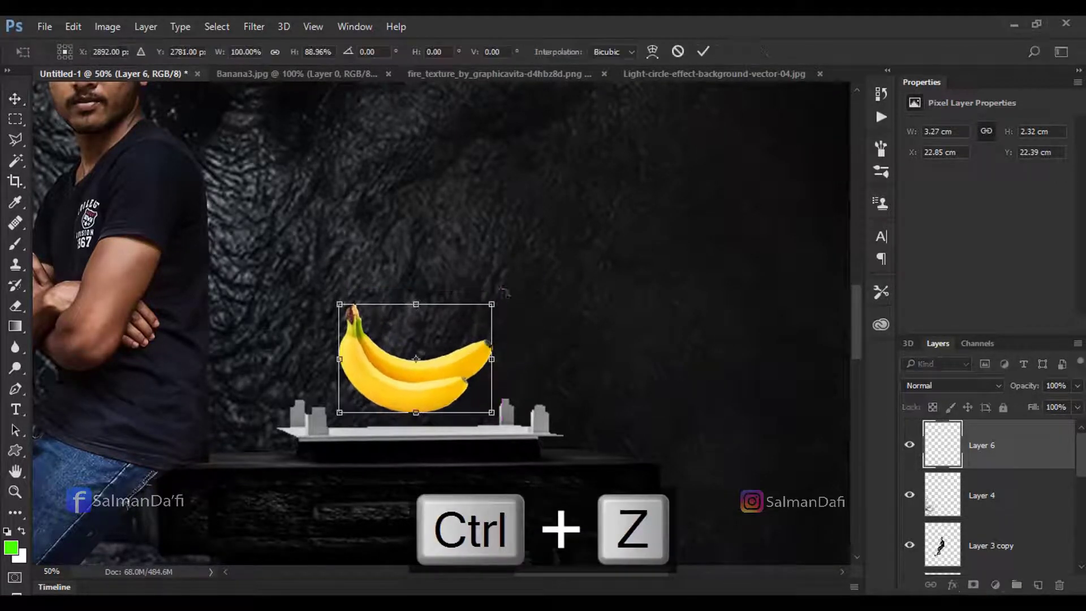
left_click_drag(500, 280, 498, 263)
key("Return")
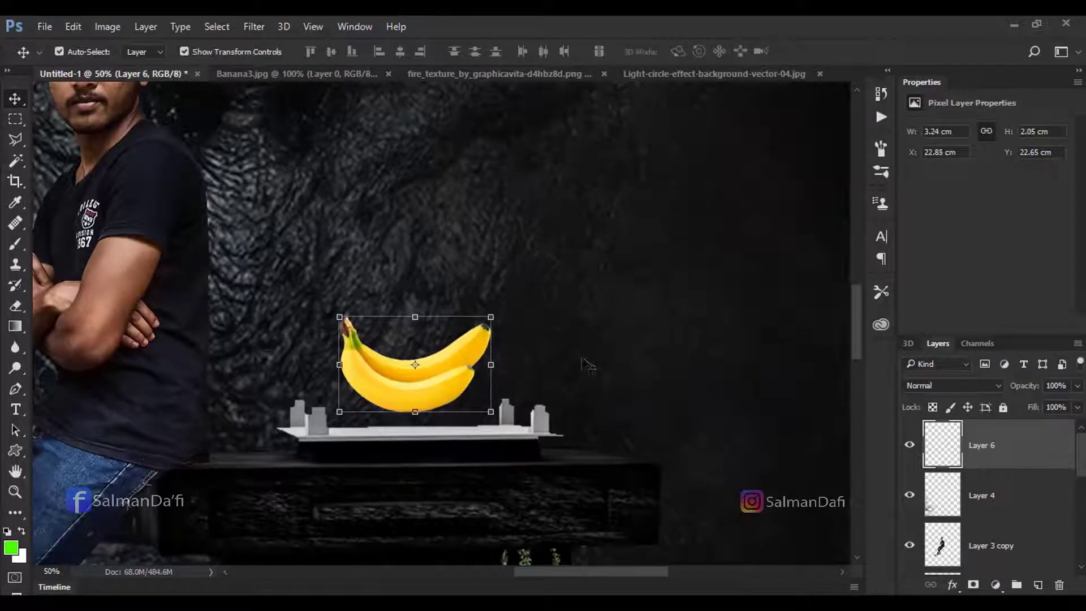
Step: Drag the light-circle image into the Untitled-1 poster as a new layer
left_click(588, 373)
left_click(317, 74)
left_click(425, 75)
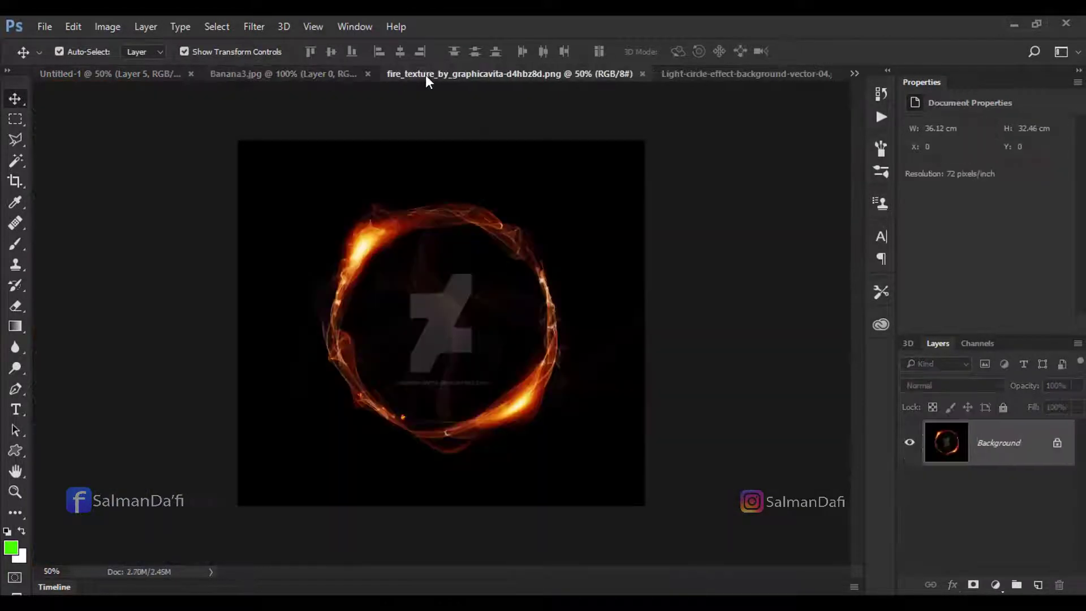
left_click(737, 72)
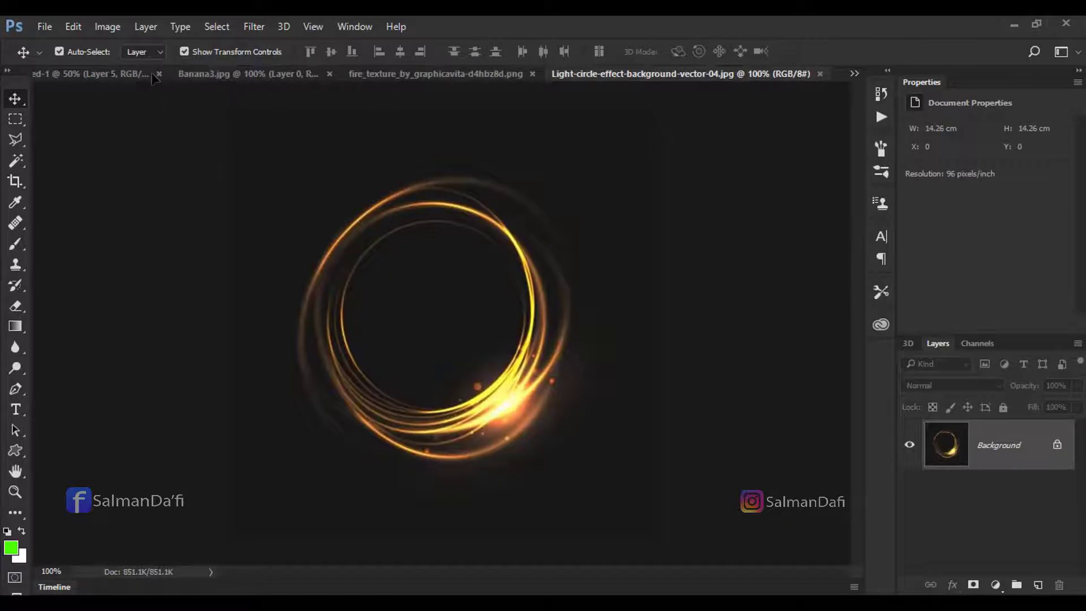
left_click_drag(299, 192, 407, 232)
Step: Boost the ring layer's contrast to 100 with Brightness/Contrast
left_click(993, 386)
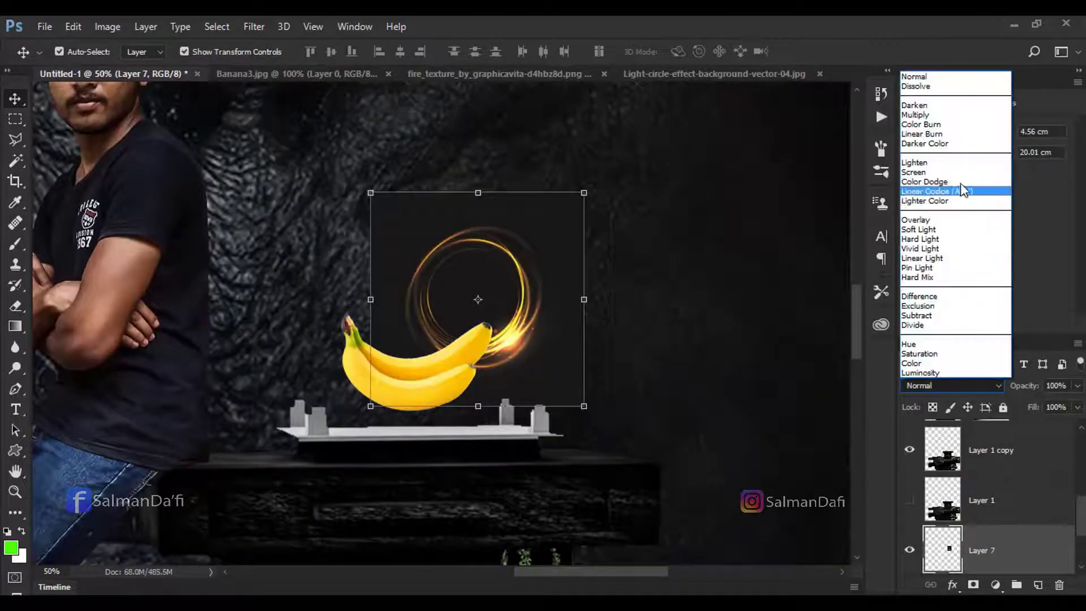
left_click(958, 175)
key("ctrl+z")
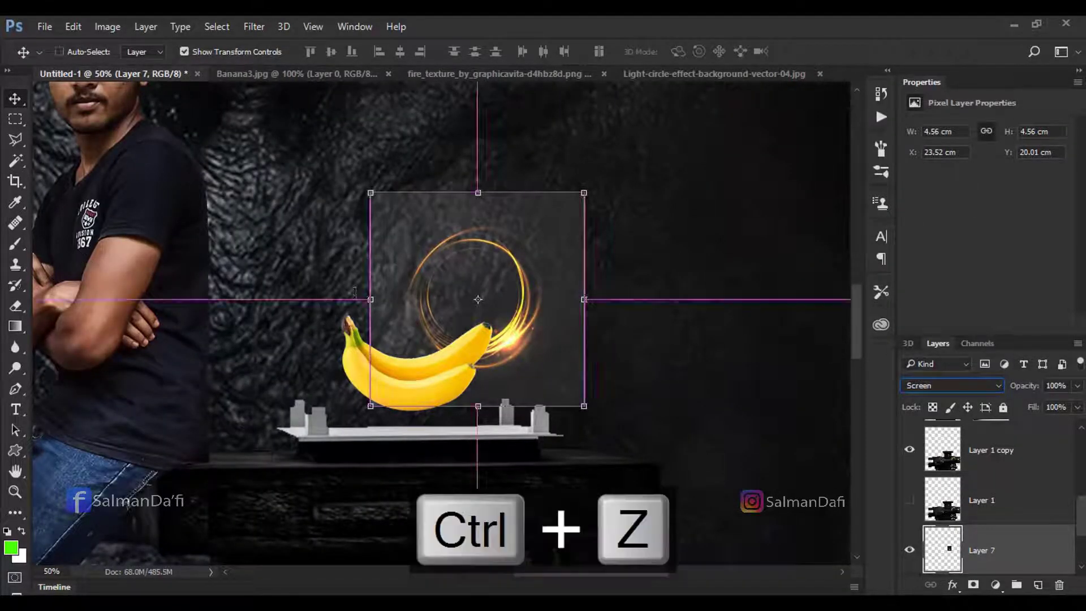
left_click(107, 27)
mouse_move(131, 67)
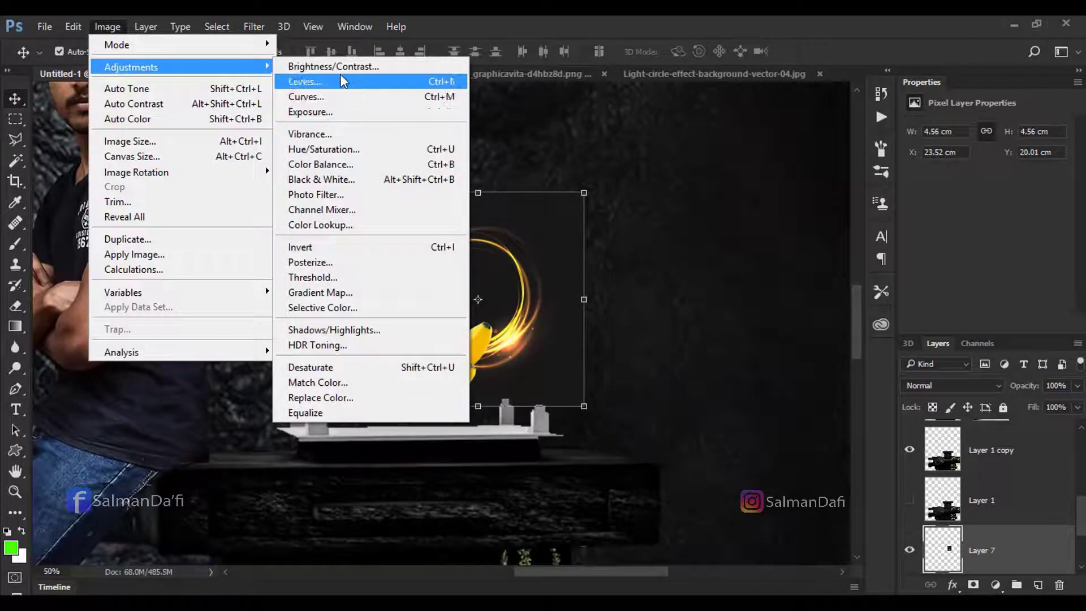
left_click(334, 66)
left_click_drag(832, 207, 906, 204)
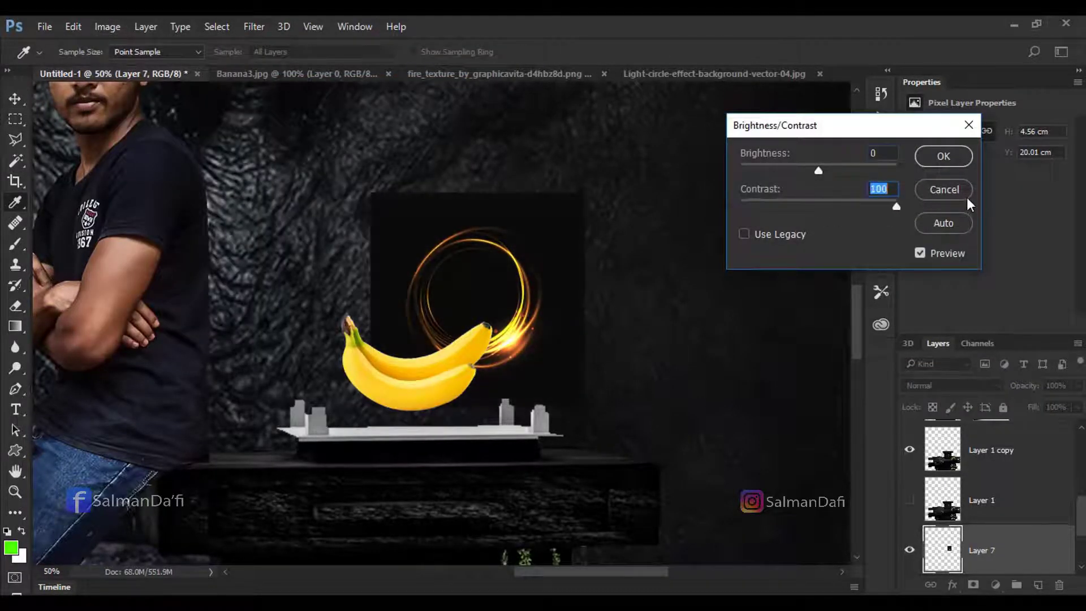
left_click(951, 157)
Step: Set the ring layer to Screen, move it above the banana, and shift it upper right
key("v")
left_click(962, 385)
left_click(933, 171)
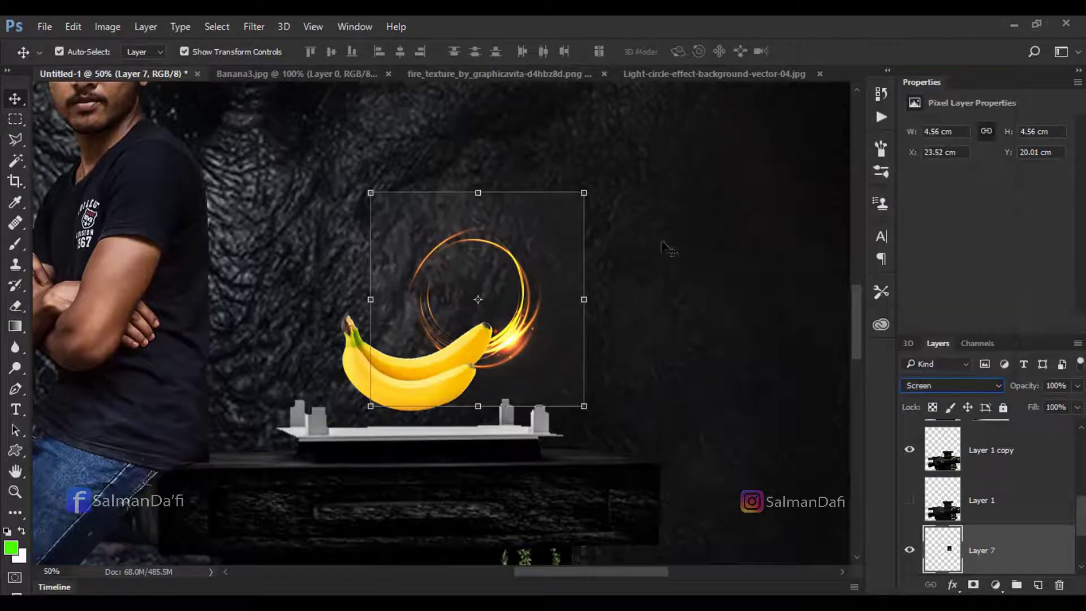
left_click_drag(1015, 556, 970, 452)
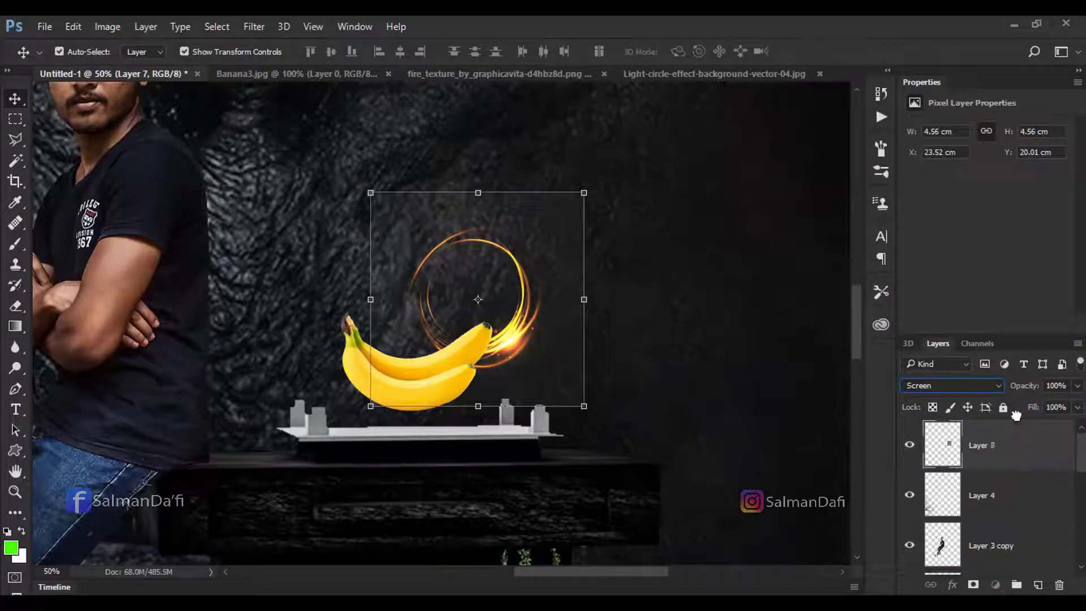
left_click_drag(520, 335, 703, 288)
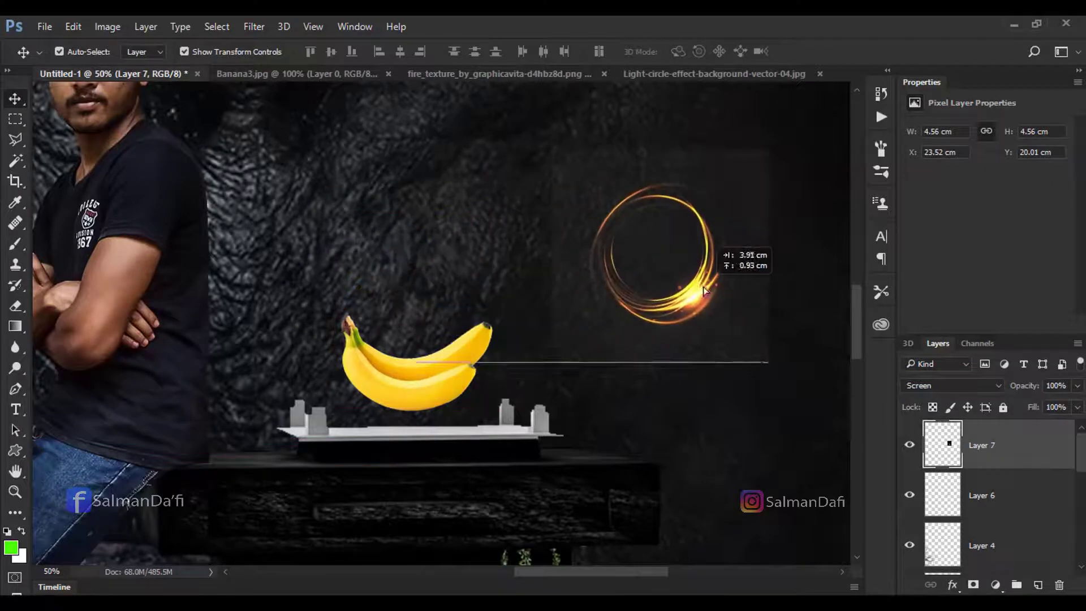
Step: Erase the ring's stray haze with a smaller eraser brush
key("e")
key("bracketleft")
key("bracketleft")
key("bracketleft")
key("bracketleft")
key("bracketleft")
key("bracketleft")
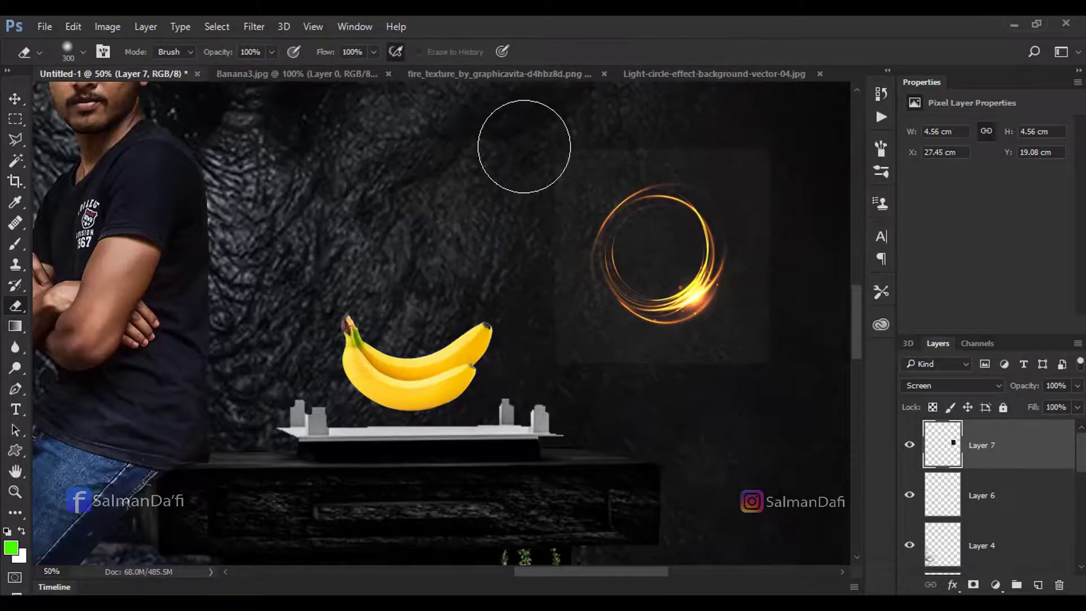
key("bracketleft")
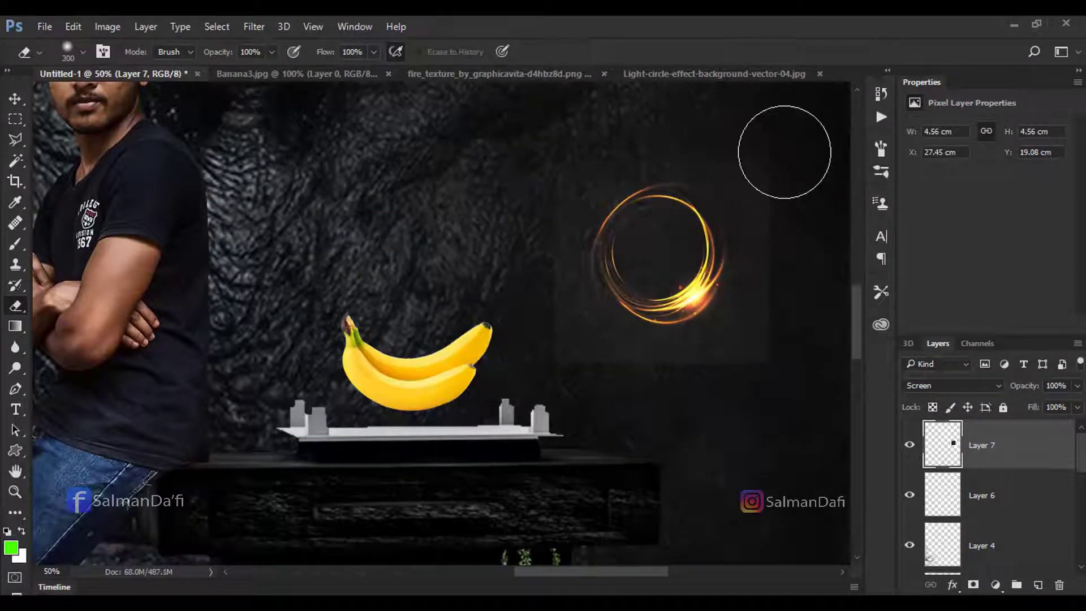
key("bracketleft")
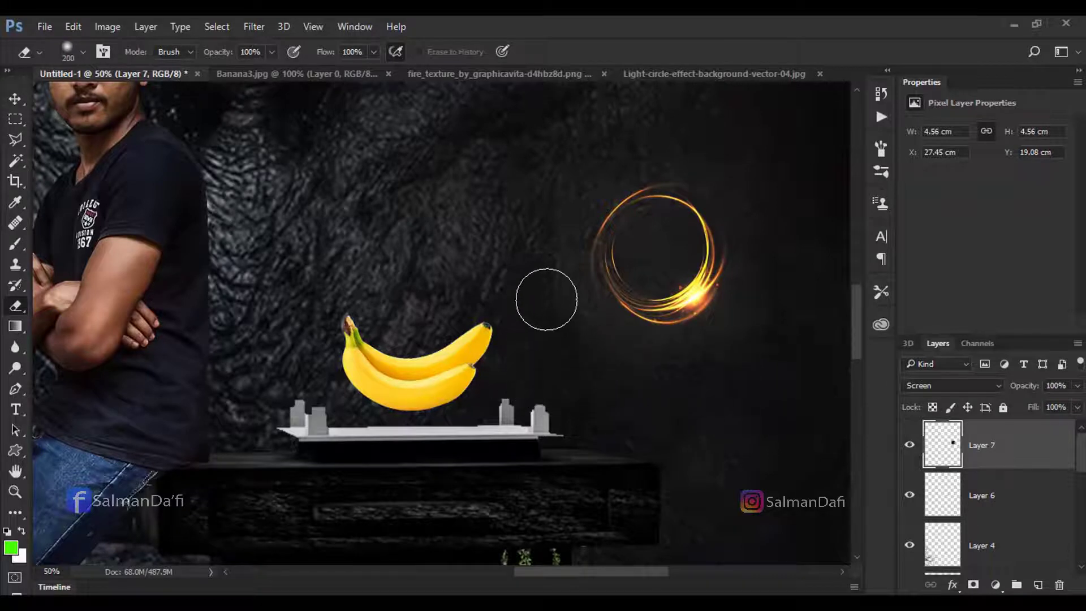
key("bracketright")
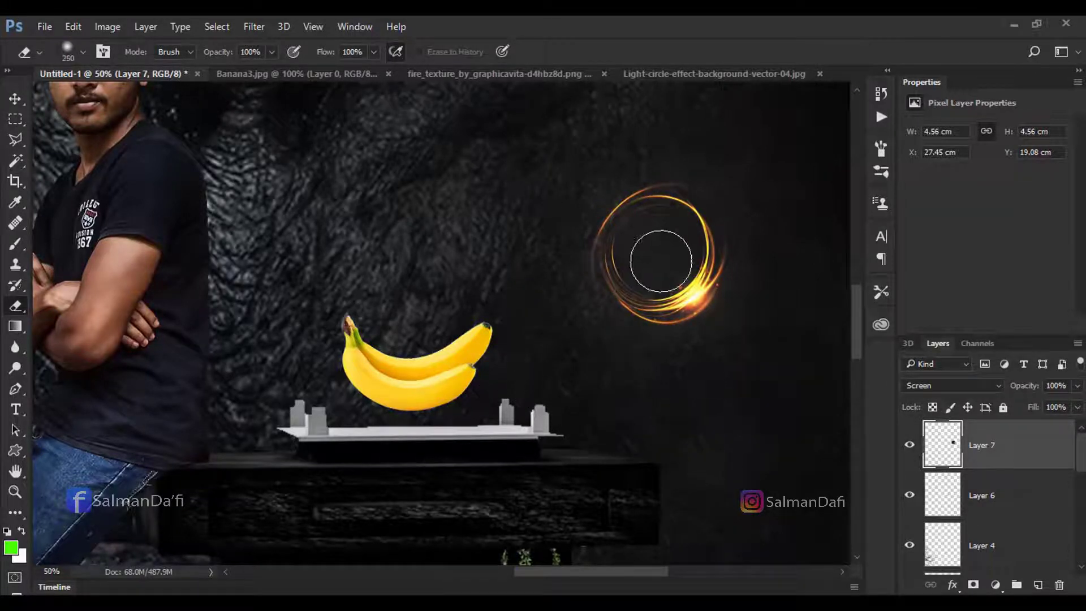
Step: Place the ring over the banana, widen it, and tilt it about 20 degrees
key("v")
left_click_drag(664, 242, 405, 354)
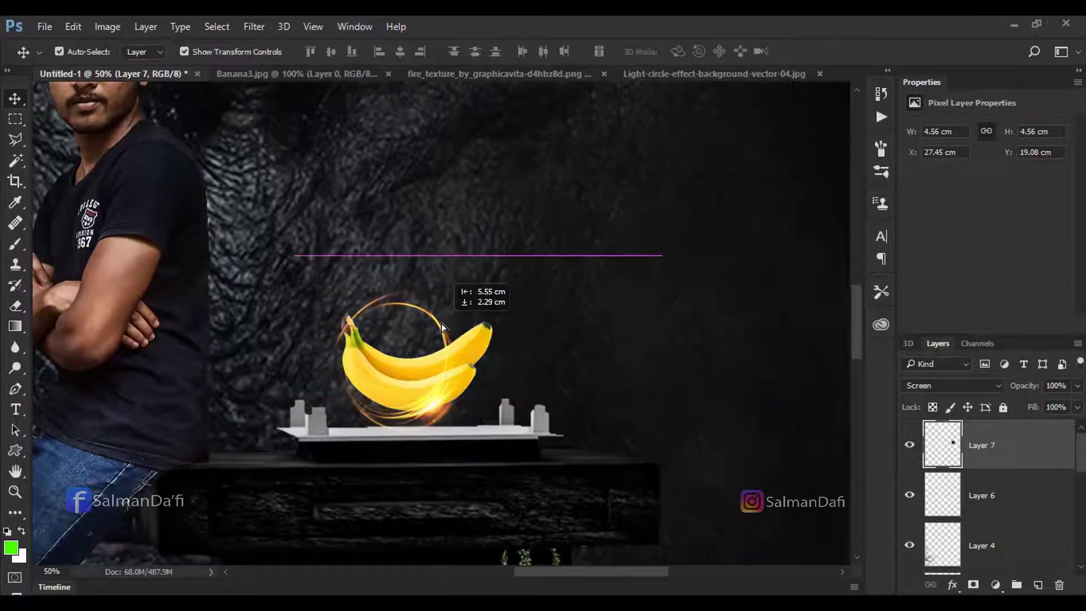
left_click_drag(512, 363, 547, 363)
left_click_drag(468, 347, 448, 336)
left_click_drag(240, 355, 249, 355)
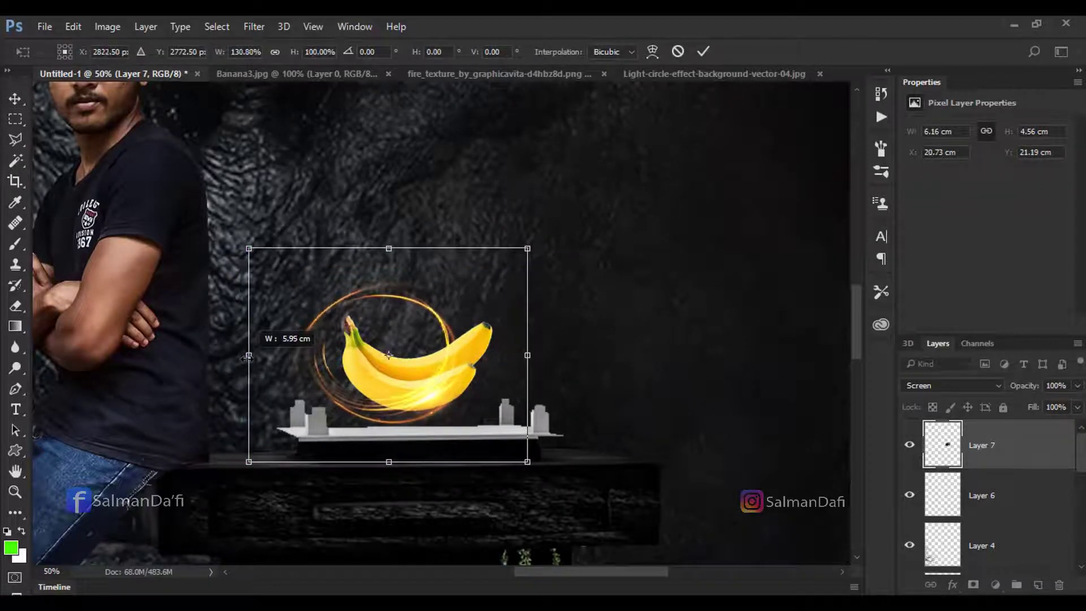
left_click_drag(534, 222, 515, 190)
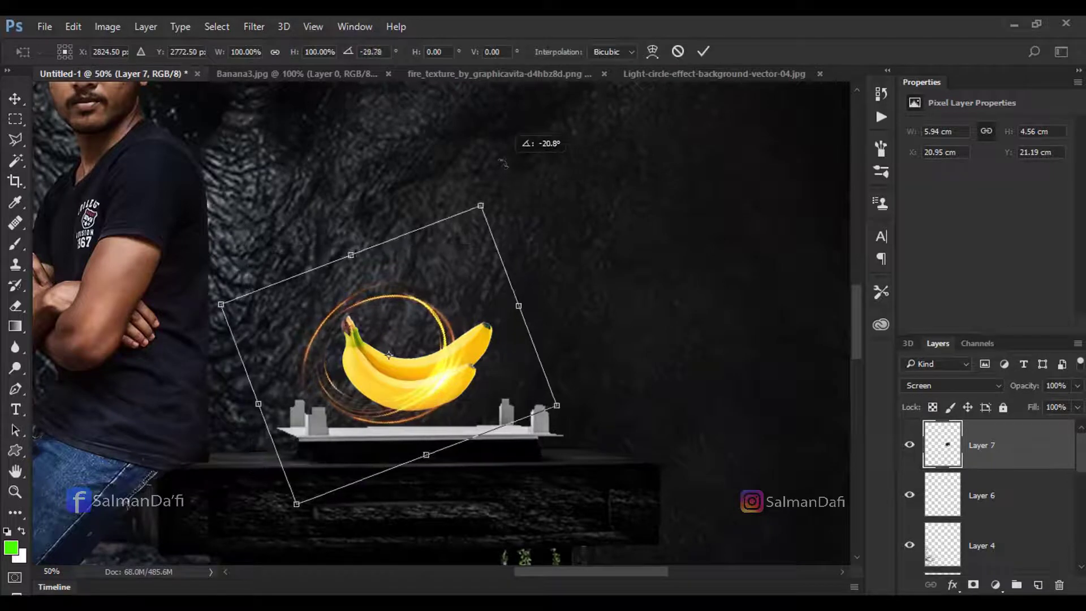
Step: Duplicate the ring as Layer 7 copy, mirrored horizontally and shifted right
key("Return")
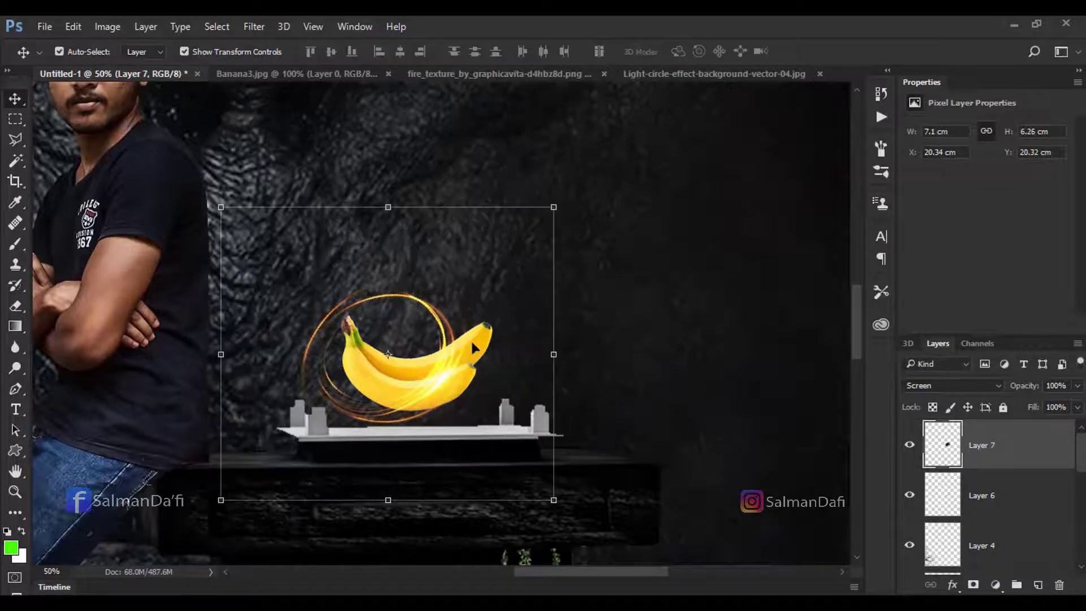
key("ctrl+j")
right_click(554, 354)
left_click(618, 322)
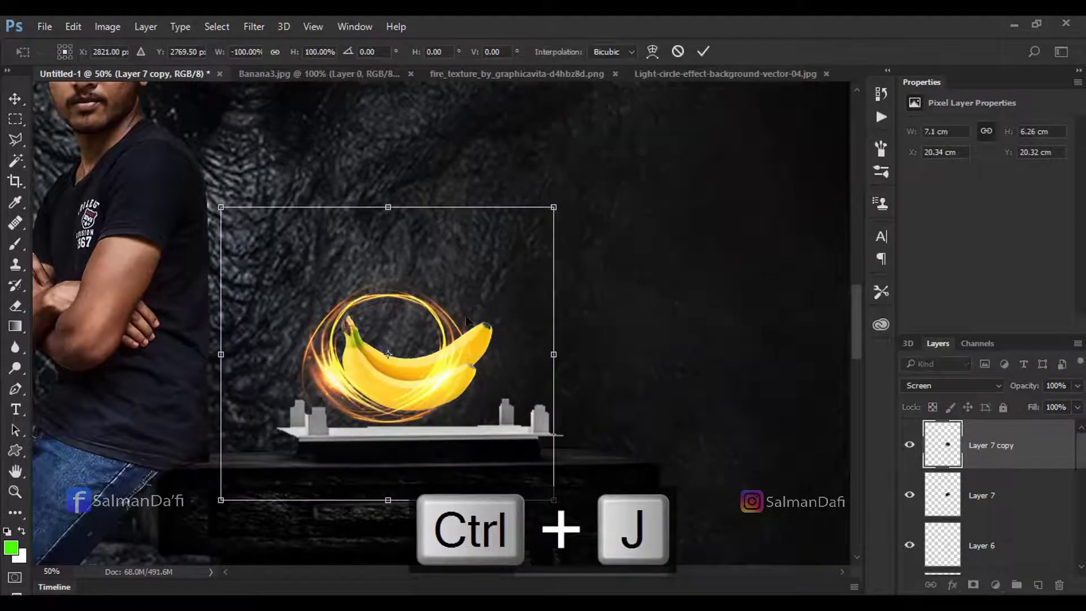
left_click_drag(388, 354, 426, 354)
Step: Flip the ring copy vertically and rotate it clockwise into place
right_click(417, 201)
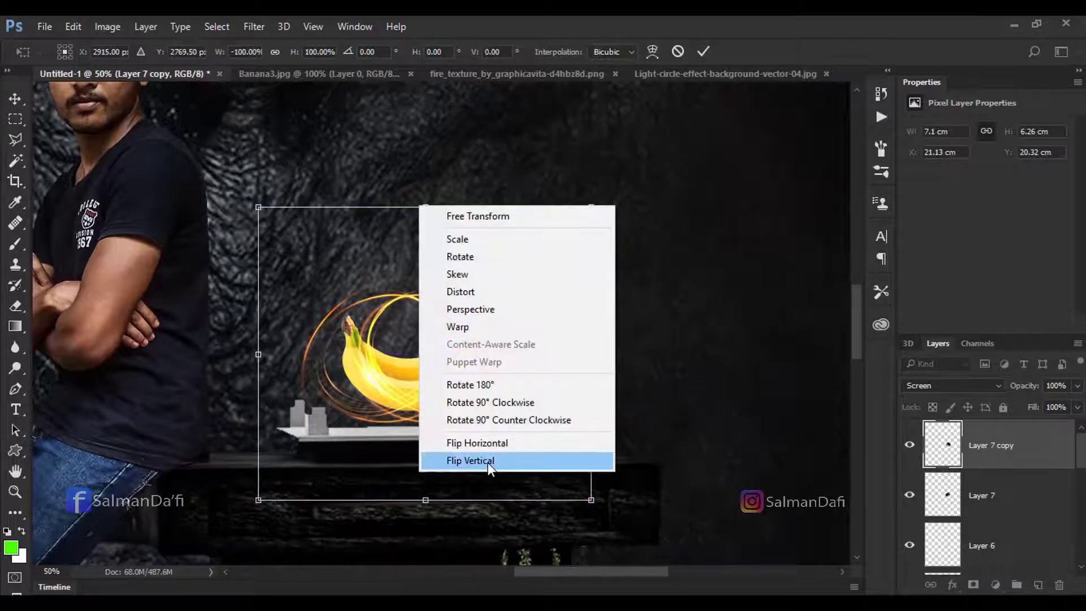
left_click(488, 462)
left_click_drag(600, 191, 650, 297)
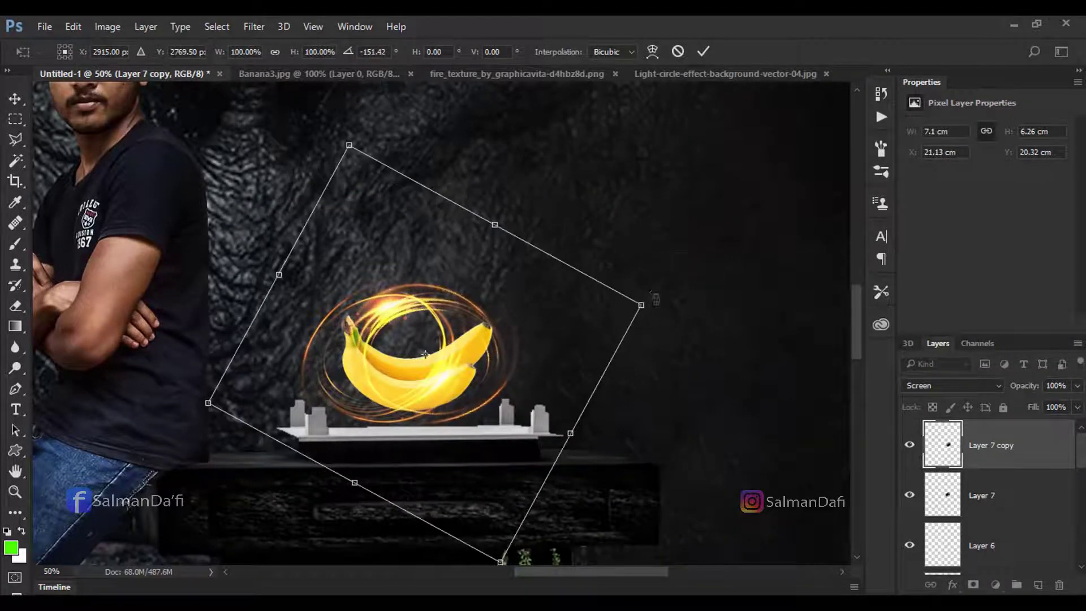
left_click_drag(455, 316, 440, 321)
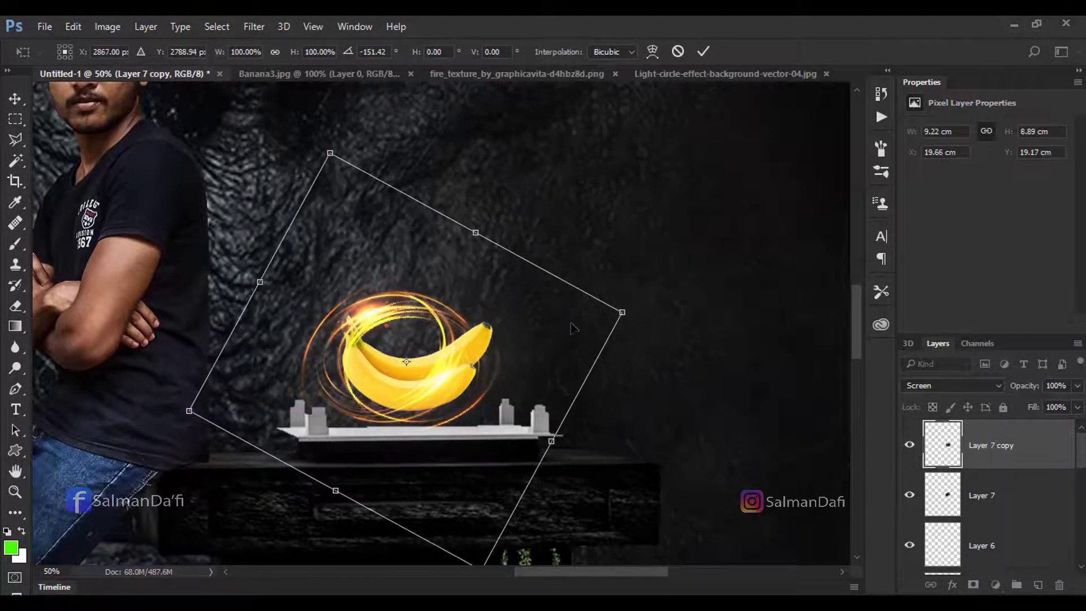
key("Return")
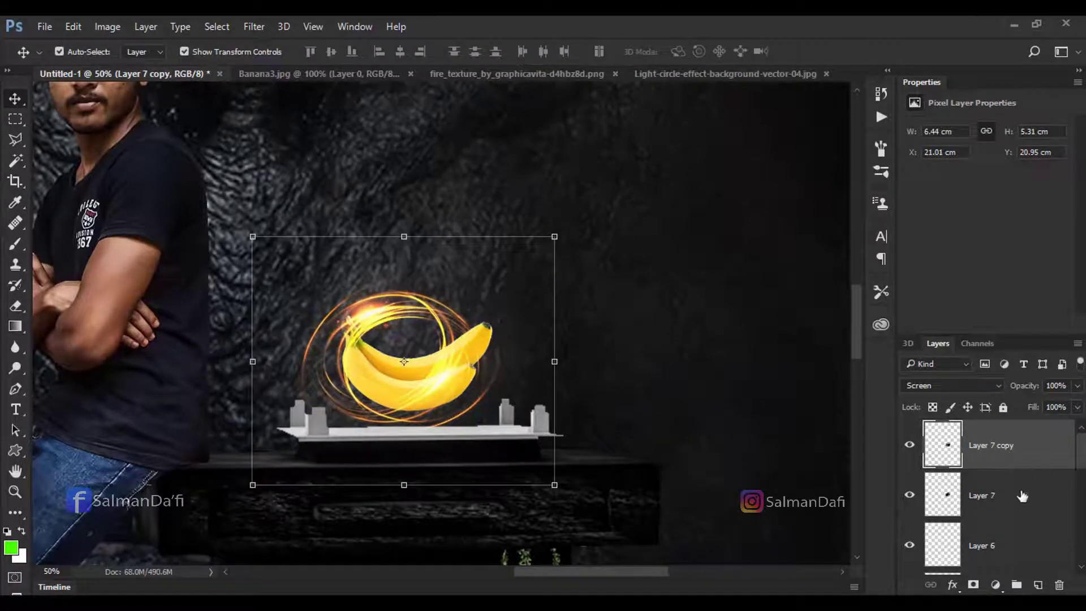
Step: Nudge both ring layers right and up, then select the upper ring layer
left_click(1021, 496, "ctrl")
key("Right")
key("Right")
key("Right")
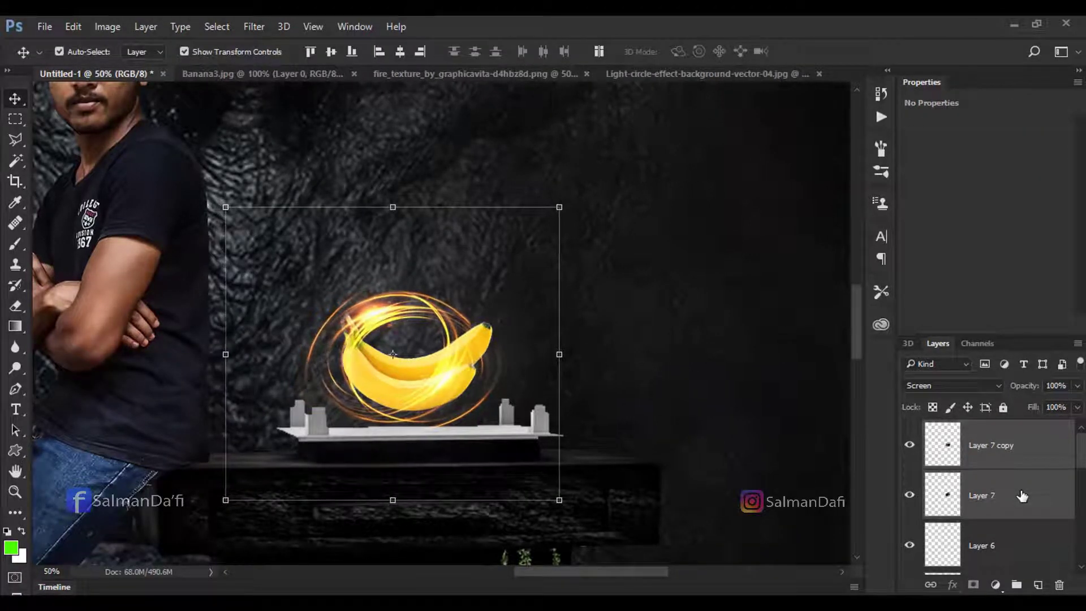
key("Right")
key("Right")
key("Right")
key("Right")
key("Right")
key("Right")
key("Right")
key("Right")
key("Right")
key("Right")
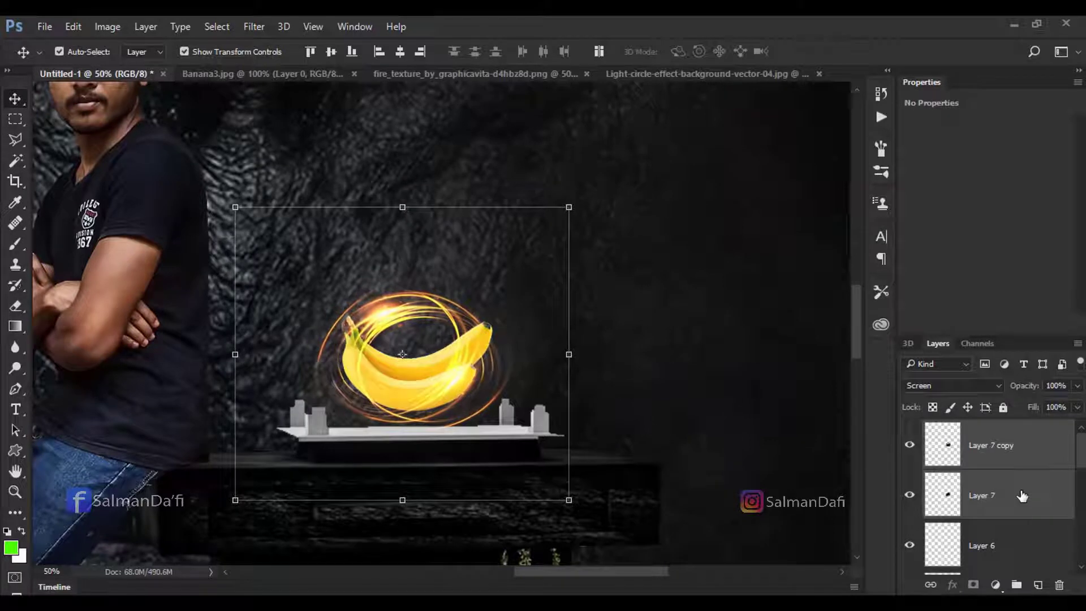
key("Up")
key("Up")
key("Up")
left_click(690, 452)
left_click(418, 366)
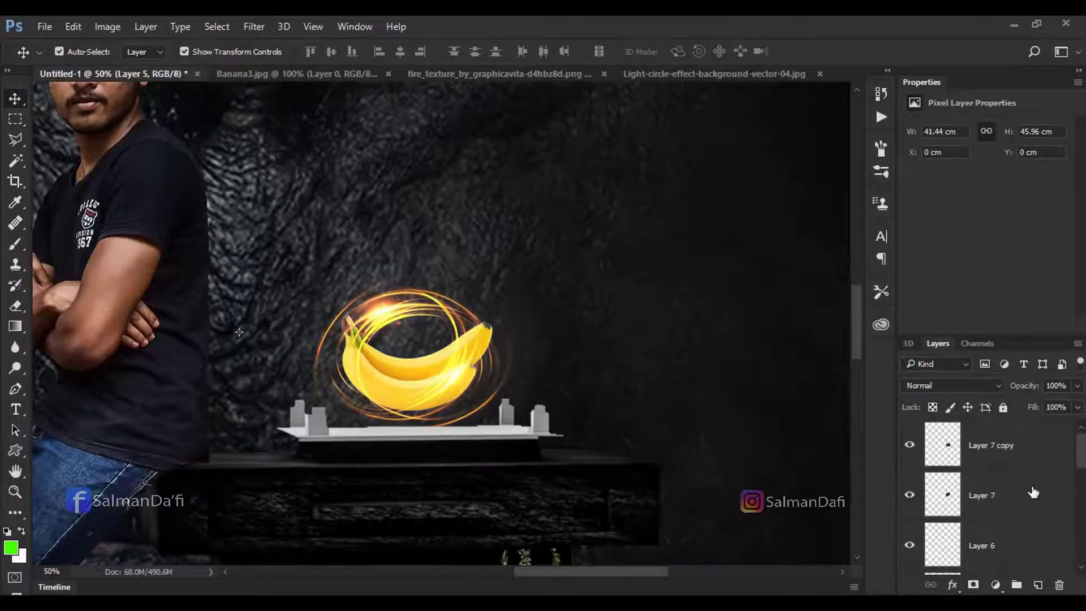
Step: Tilt the banana layer about 9° clockwise and nudge it up slightly
left_click(1018, 535)
left_click_drag(502, 291, 514, 305)
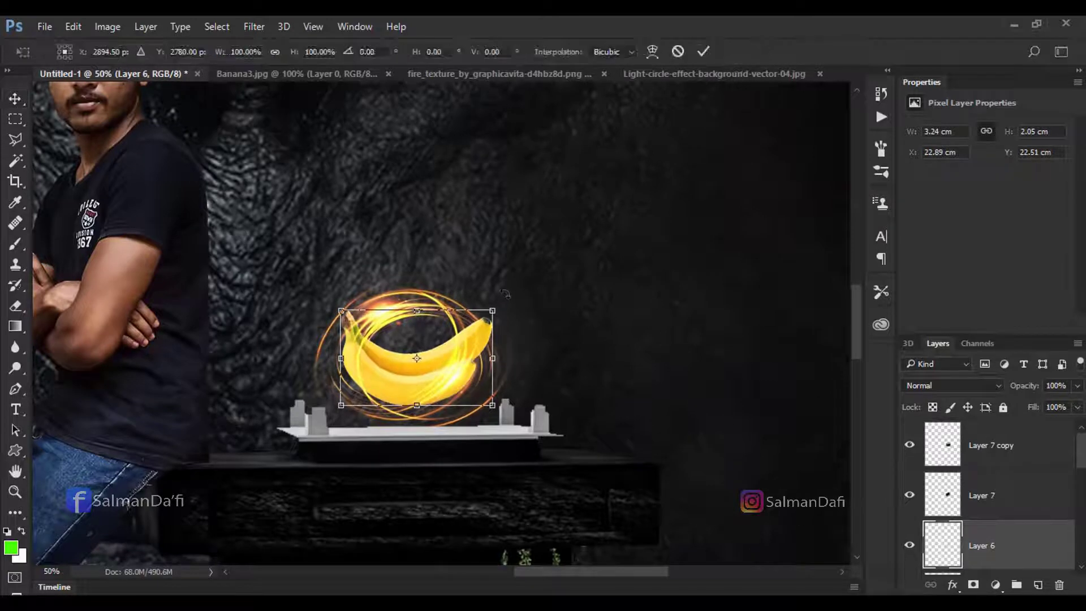
key("Up")
key("Up")
key("Up")
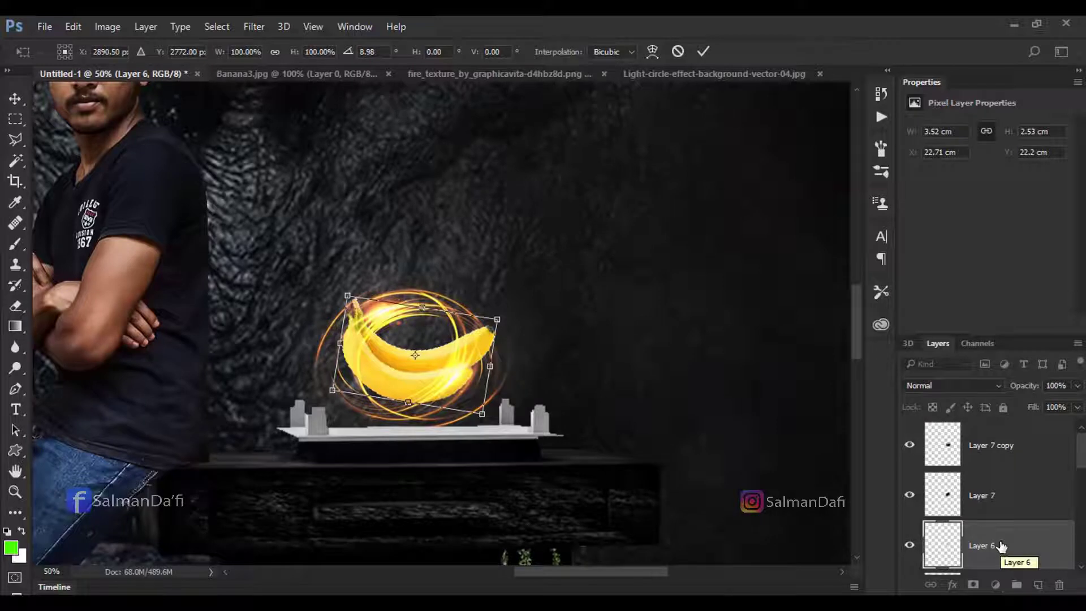
key("ctrl+j")
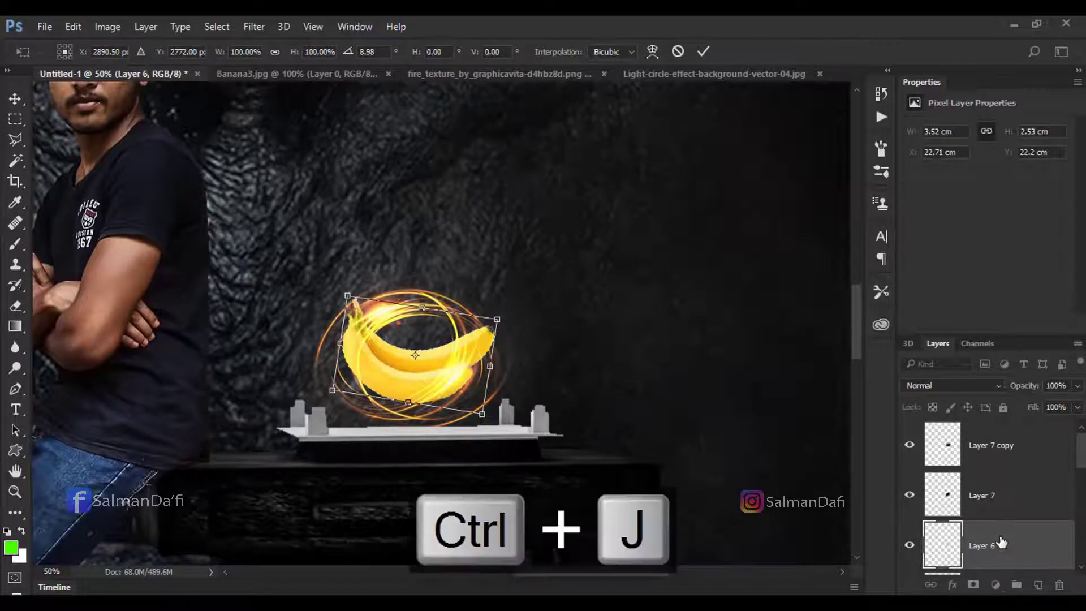
scroll(1082, 458, "down", 2)
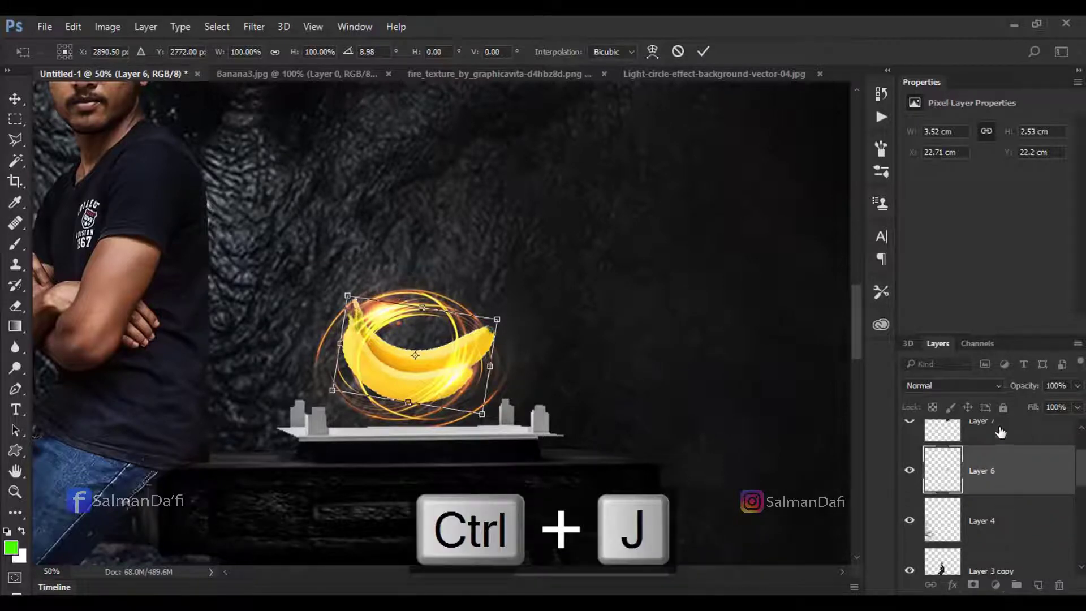
key("Return")
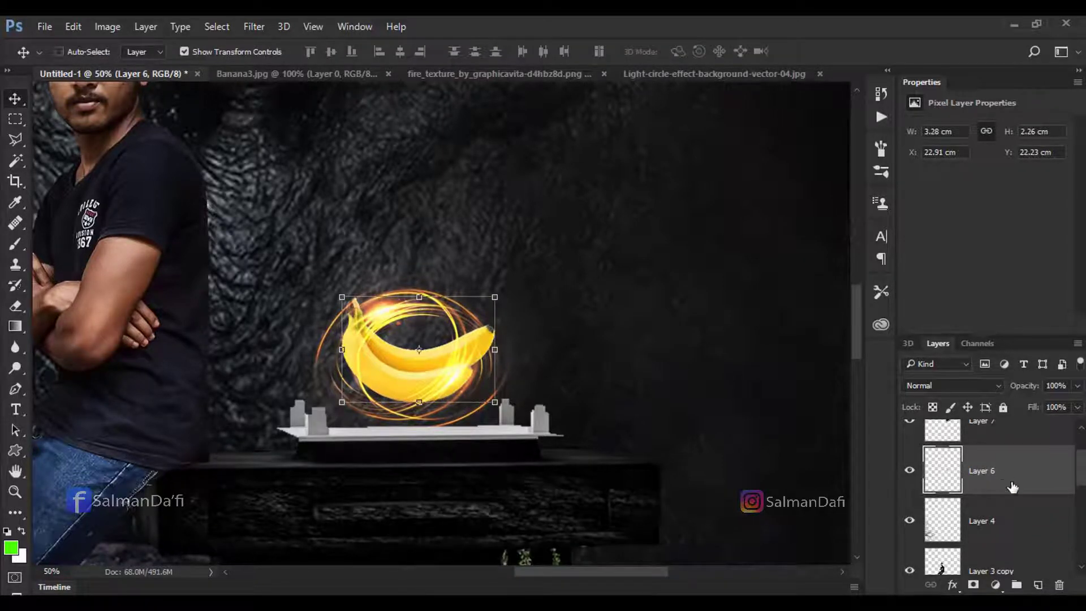
Step: Duplicate the banana layer, keeping the copy beneath the light rings
key("ctrl+j")
key("ctrl+bracketright")
key("ctrl+bracketright")
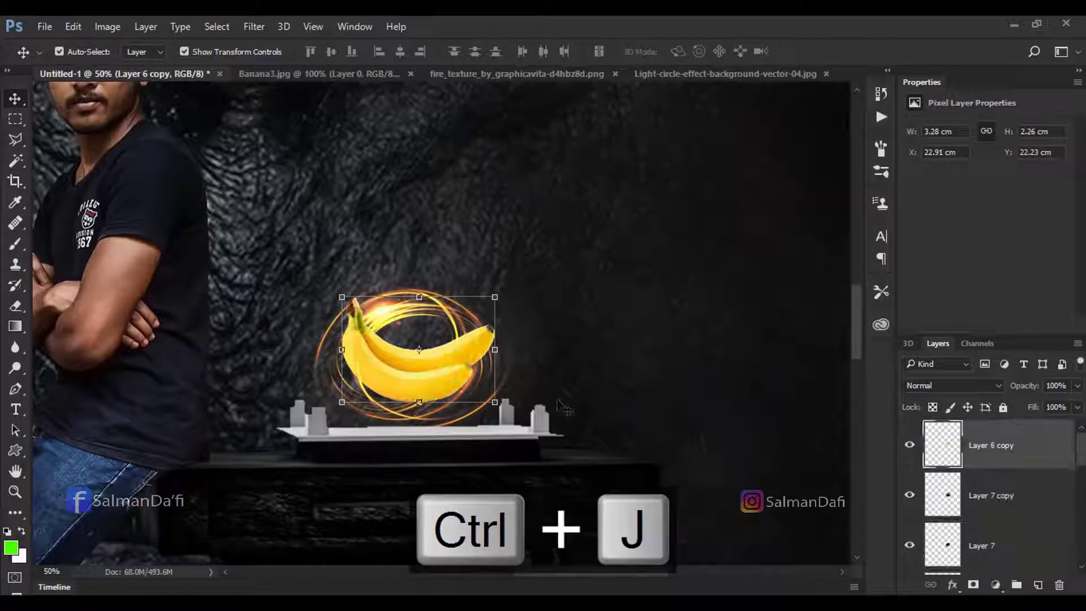
key("ctrl+z")
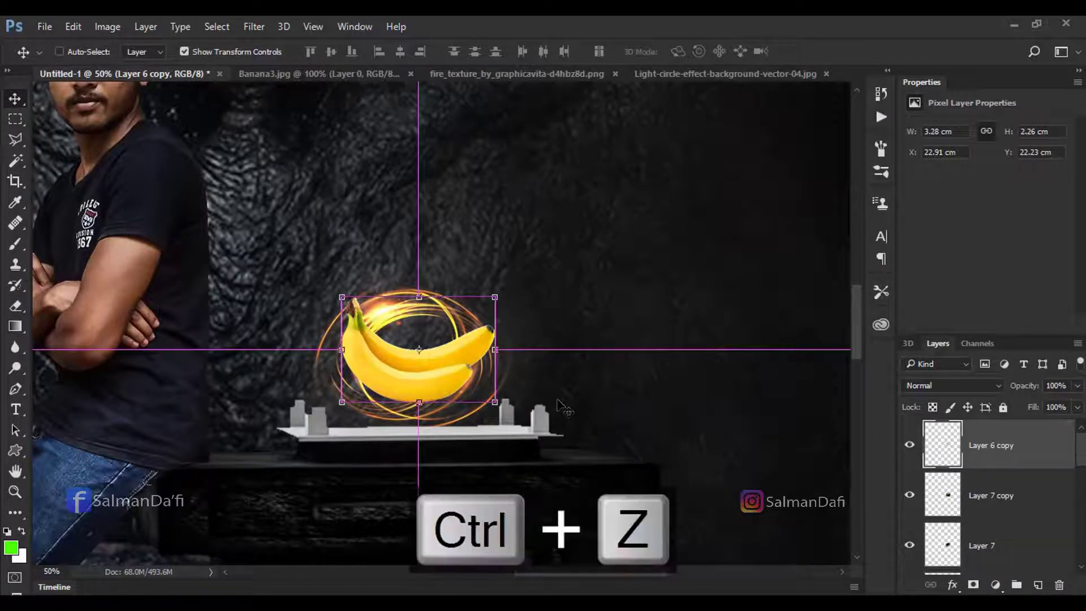
key("ctrl+alt+z")
key("ctrl")
Step: Merge the two ring layers down, set them to Screen, and add a layer mask
left_click(973, 486)
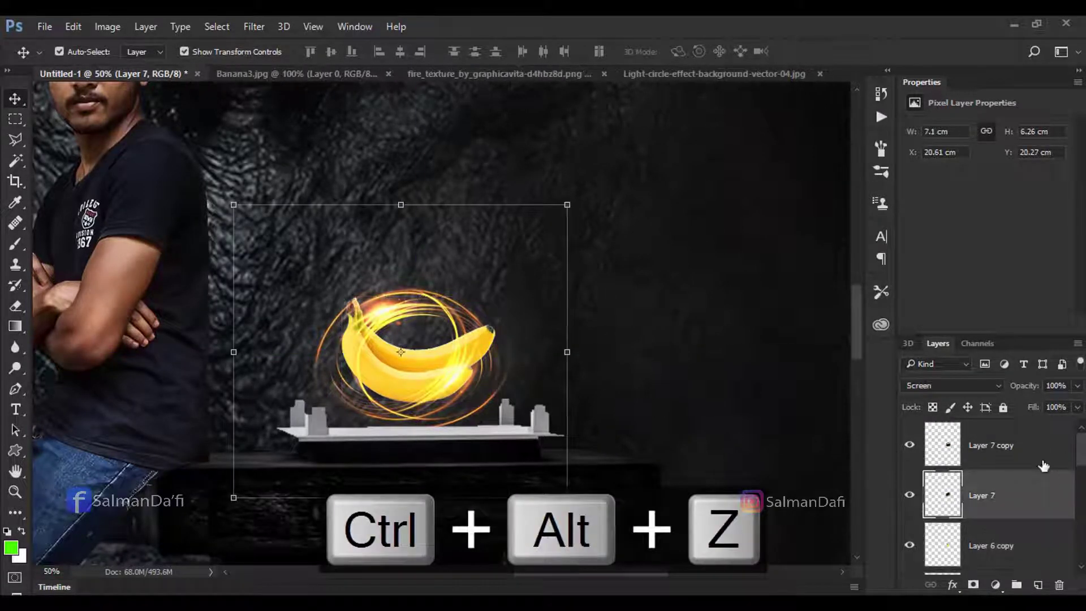
right_click(973, 486)
left_click(770, 500)
left_click(962, 385)
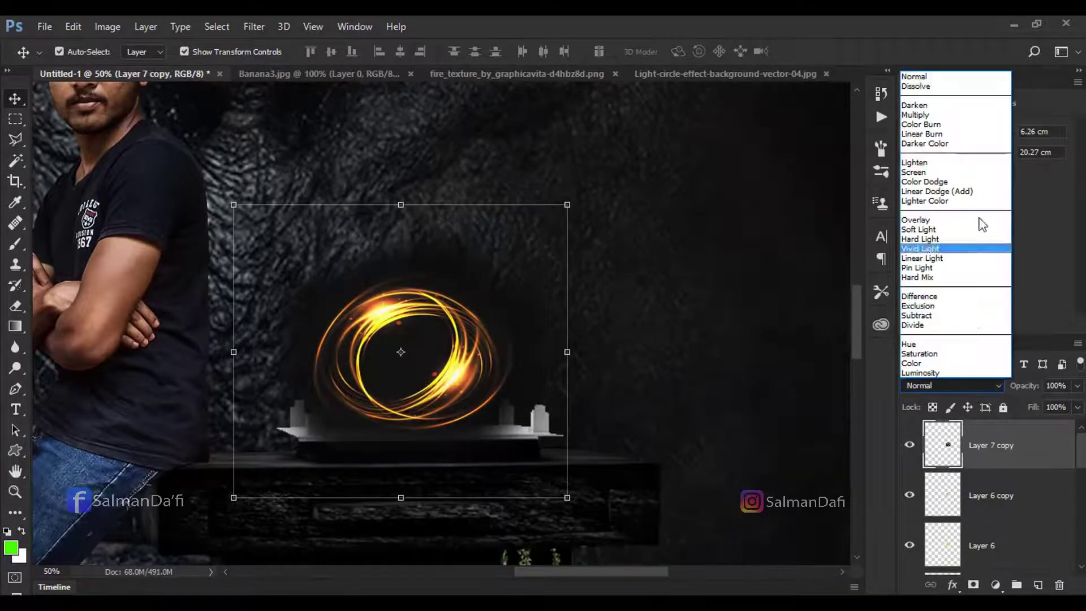
left_click(973, 190)
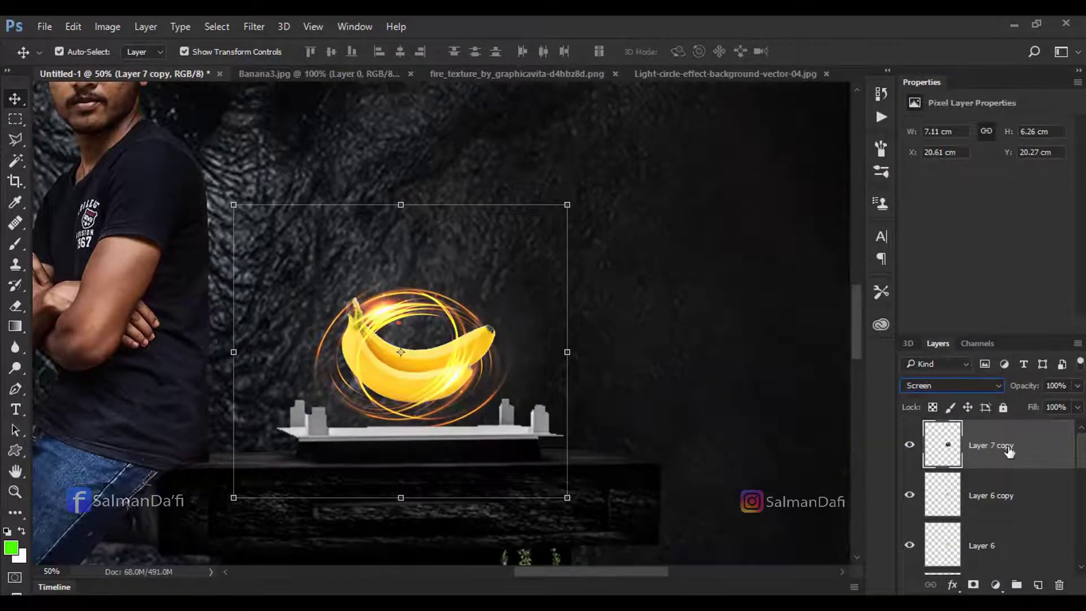
left_click(974, 585)
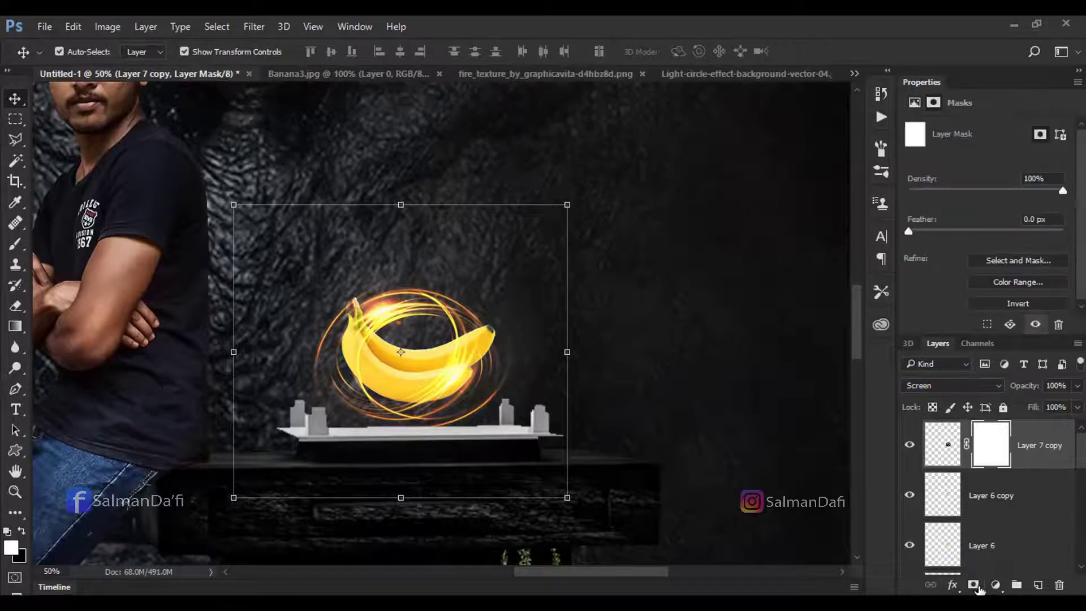
Step: Paint black on the mask with a 20 px brush to hide streaks over the banana
left_click(22, 248)
key("ctrl+plus")
key("ctrl+plus")
key("ctrl+plus")
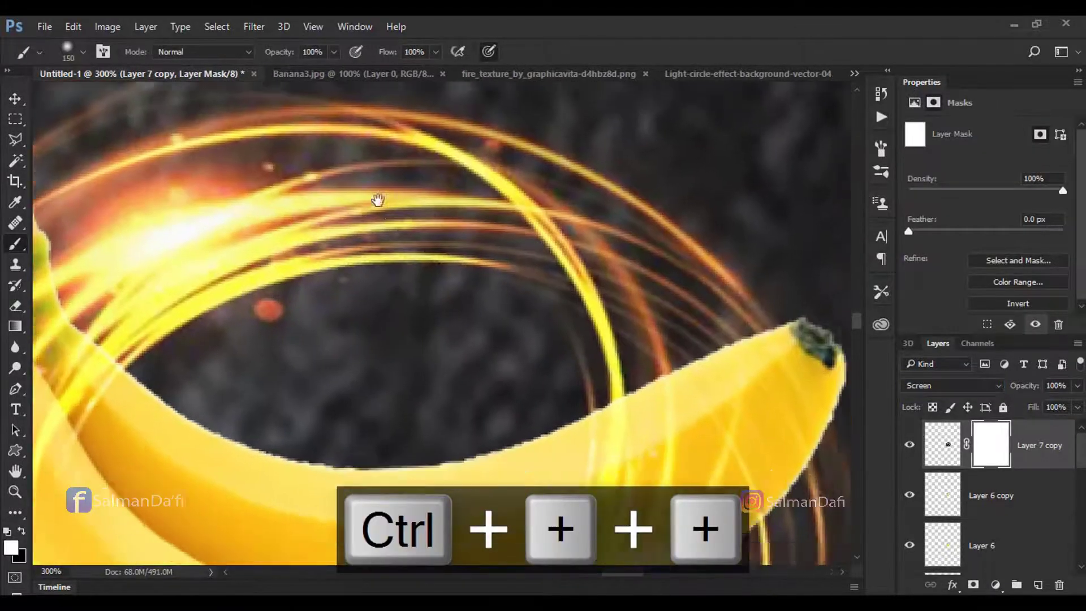
key("ctrl+plus")
key("bracketleft")
key("bracketleft")
key("bracketleft")
key("bracketleft")
key("bracketleft")
key("bracketleft")
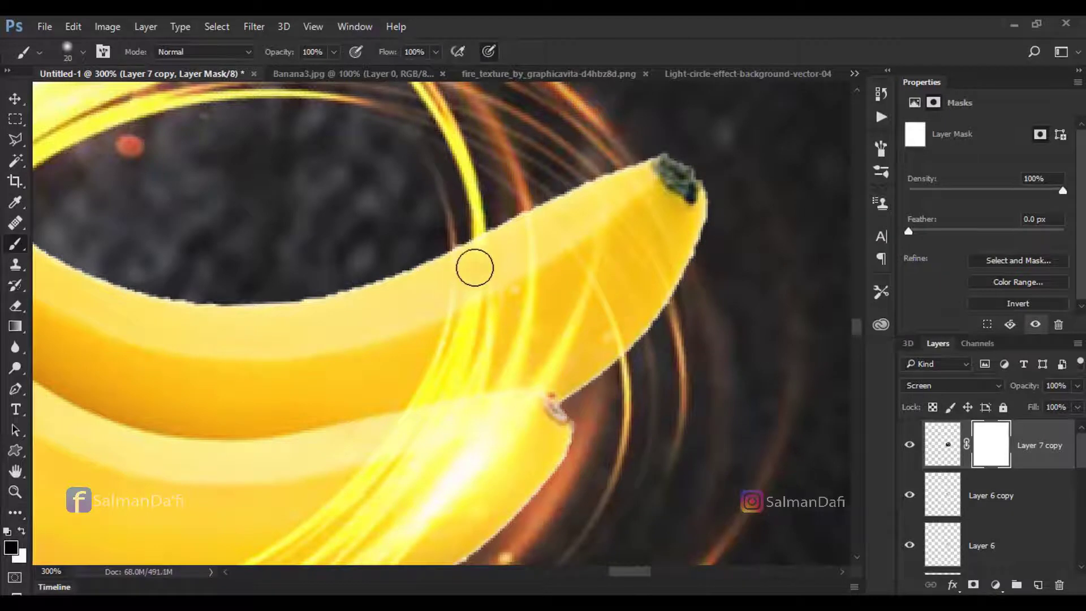
mouse_move(662, 259)
left_mouse_down()
mouse_move(577, 364)
mouse_move(533, 383)
mouse_move(575, 274)
mouse_move(651, 213)
left_mouse_up()
mouse_move(576, 254)
left_mouse_down()
mouse_move(442, 346)
mouse_move(456, 368)
mouse_move(549, 335)
mouse_move(656, 171)
left_mouse_up()
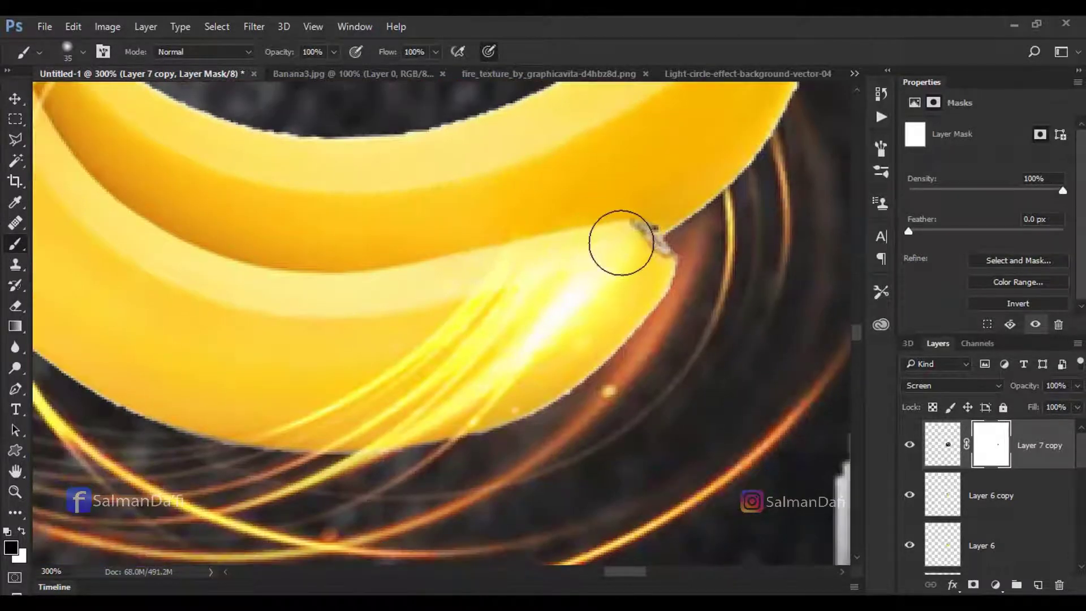
mouse_move(618, 242)
left_mouse_down()
mouse_move(526, 347)
mouse_move(466, 388)
mouse_move(515, 388)
mouse_move(402, 417)
mouse_move(226, 417)
mouse_move(368, 430)
mouse_move(537, 358)
left_mouse_up()
Step: Mask the last streak on the lower banana with a 70 px brush
key("bracketleft")
key("bracketright")
key("bracketright")
key("bracketright")
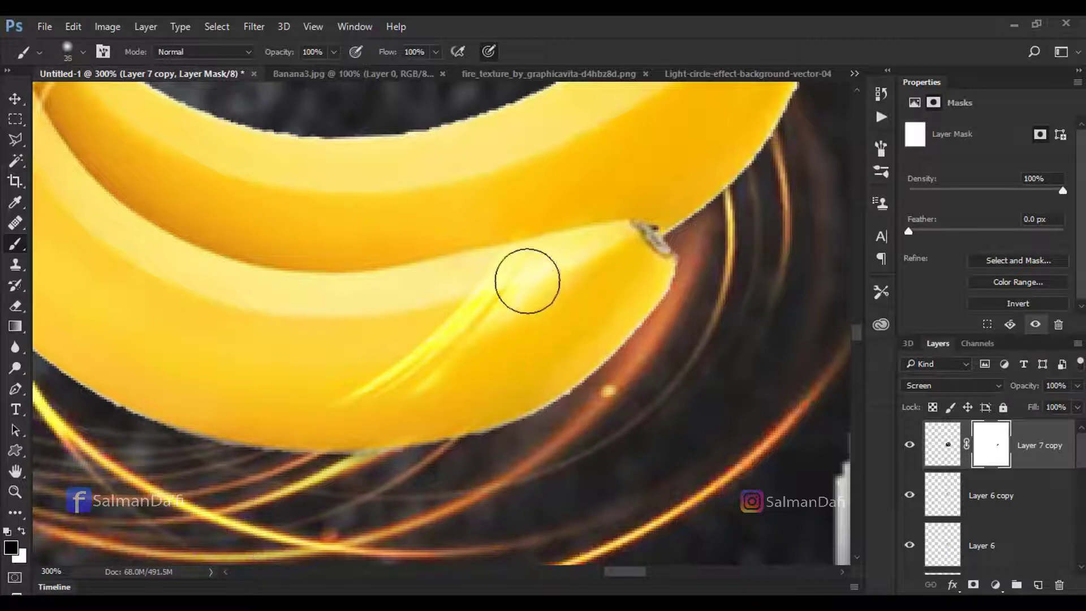
key("bracketright")
key("bracketright")
key("bracketright")
mouse_move(528, 255)
left_mouse_down()
mouse_move(407, 346)
mouse_move(299, 372)
left_mouse_up()
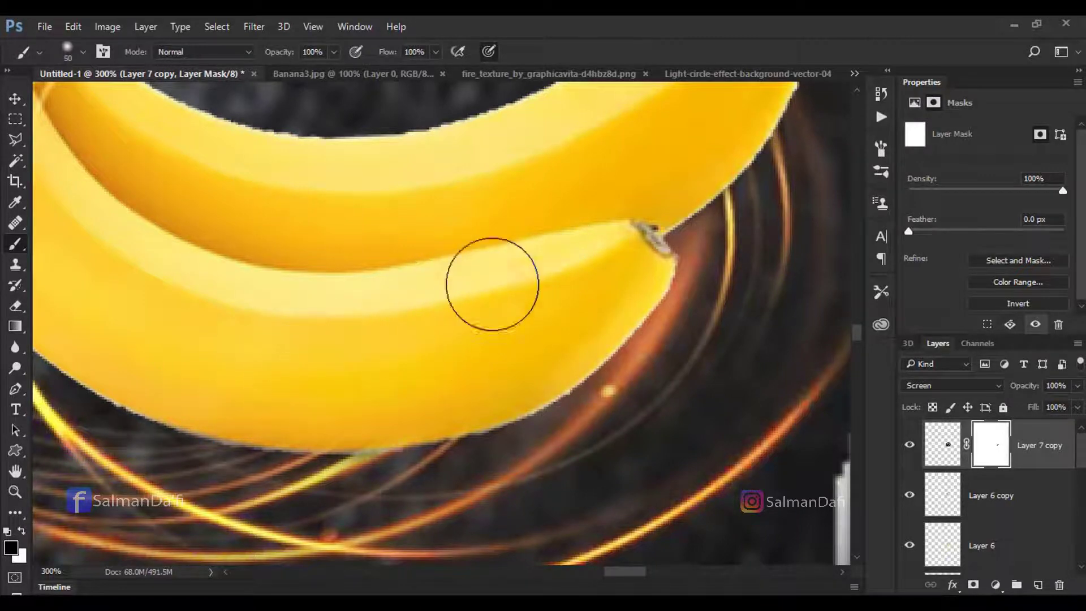
left_click_drag(573, 247, 496, 378)
key("ctrl+minus")
key("ctrl+minus")
key("ctrl+minus")
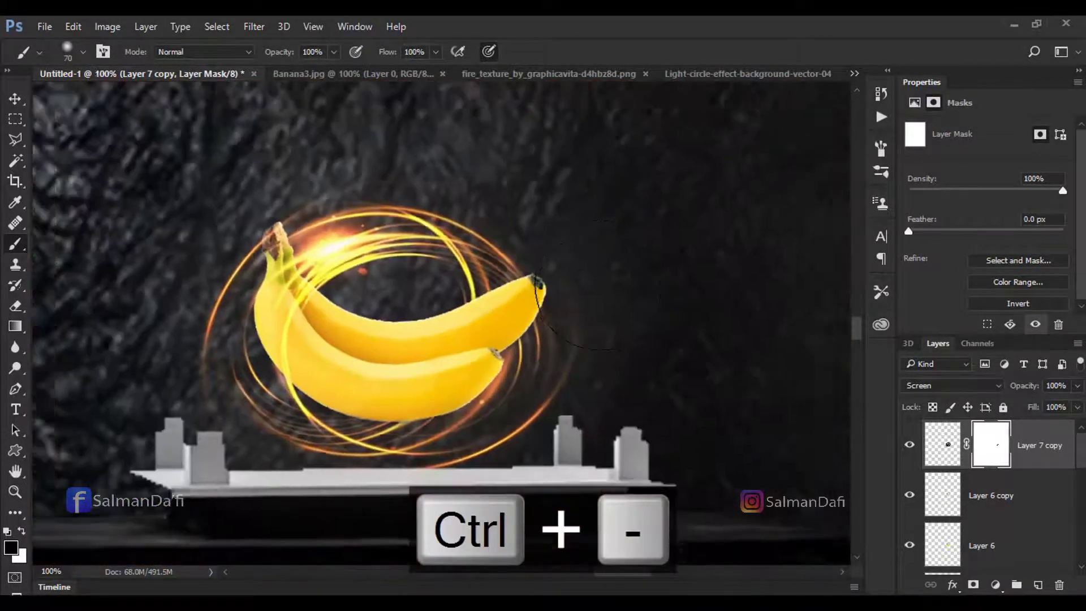
key("ctrl+minus")
key("ctrl+minus")
key("ctrl+minus")
key("ctrl+minus")
key("ctrl+minus")
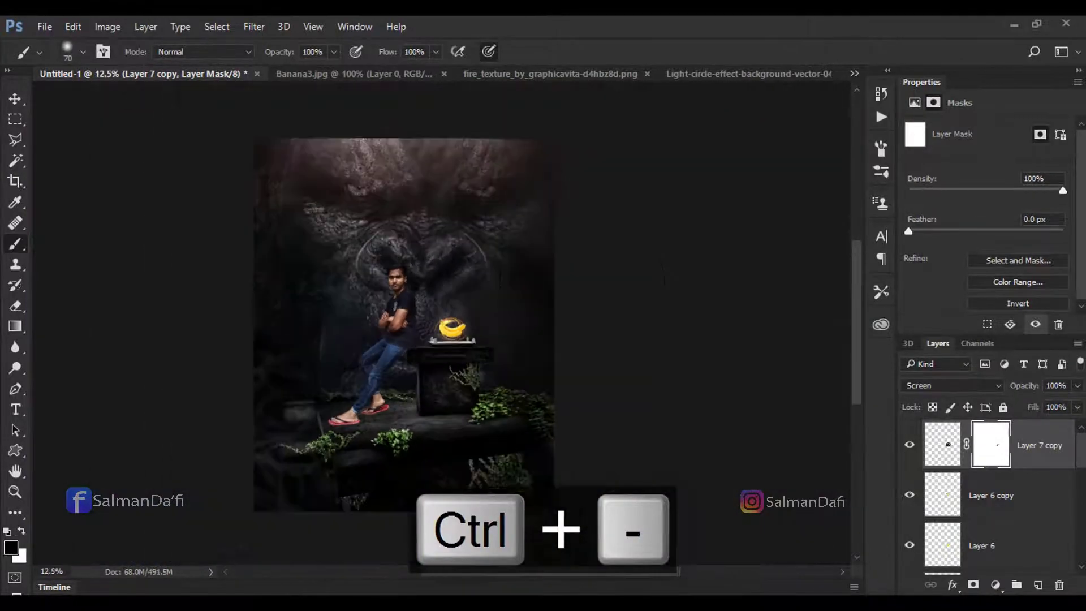
key("ctrl+minus")
key("ctrl+plus")
key("ctrl+plus")
key("ctrl+plus")
key("ctrl+plus")
key("ctrl+plus")
key("ctrl+plus")
left_click_drag(602, 286, 312, 249)
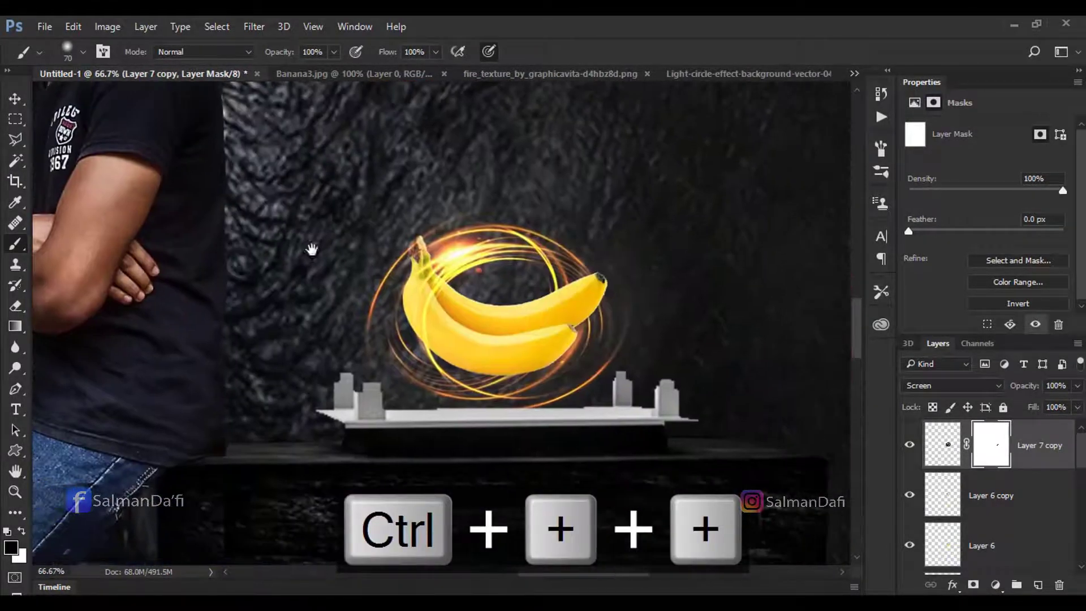
Step: Hide the original banana, add a glow layer, and try a soft yellow glow, then undo it
left_click(1043, 511)
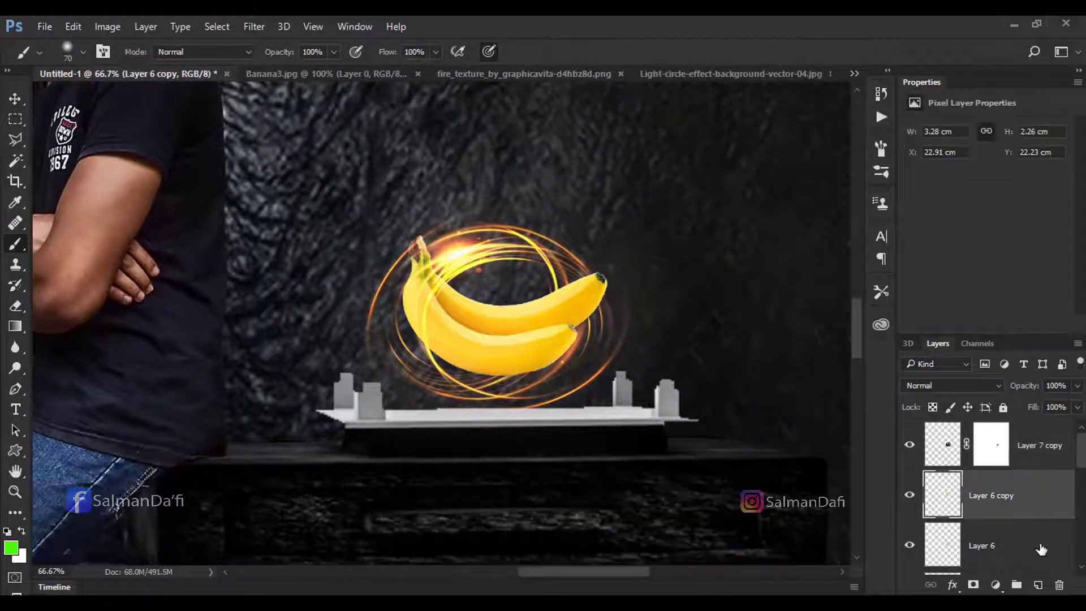
left_click(910, 495)
left_click(1038, 585, "ctrl")
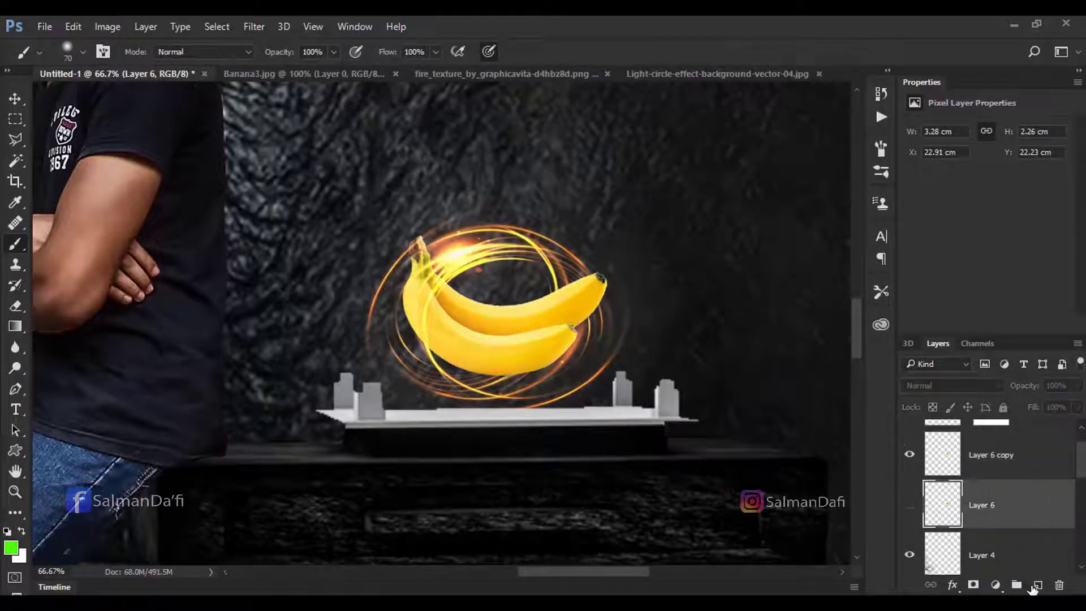
mouse_move(459, 275)
left_mouse_down()
mouse_move(522, 277)
mouse_move(596, 375)
mouse_move(576, 377)
left_mouse_up()
right_click(548, 275, "alt+shift")
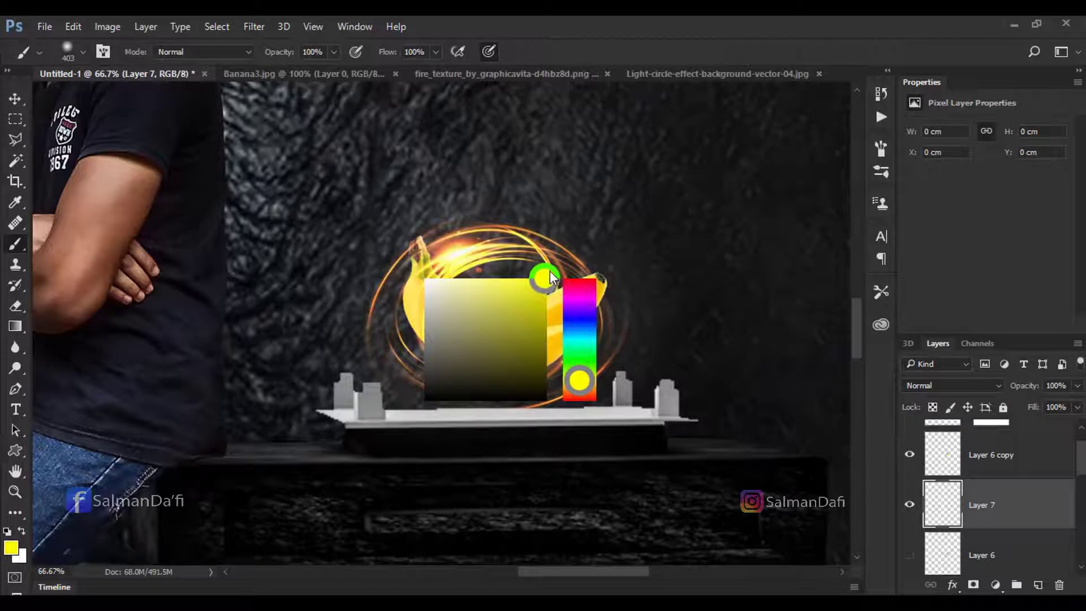
left_click(492, 303)
left_click(953, 386)
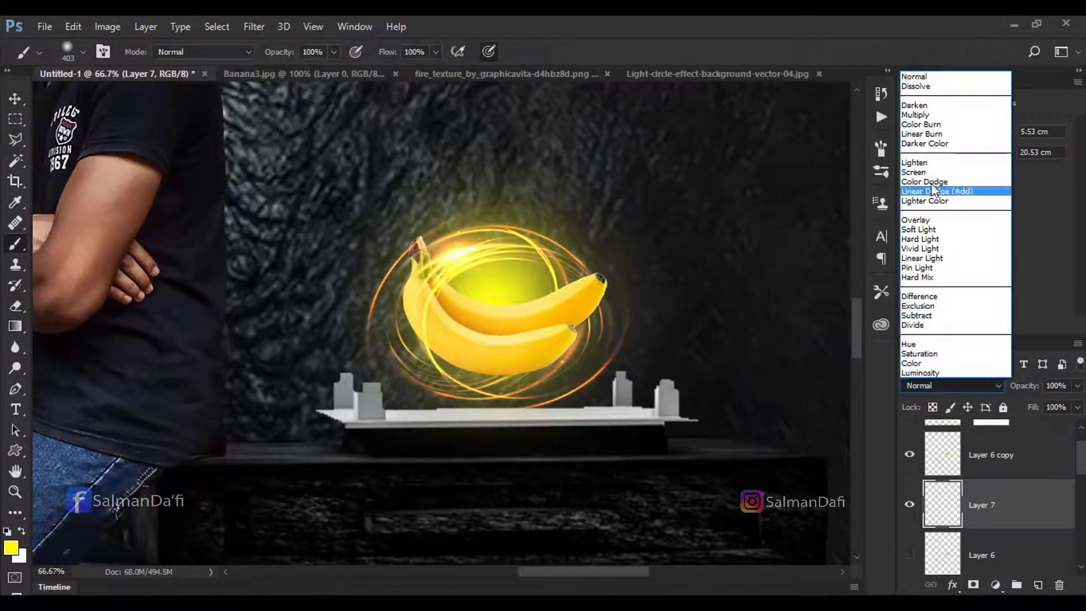
left_click(933, 180)
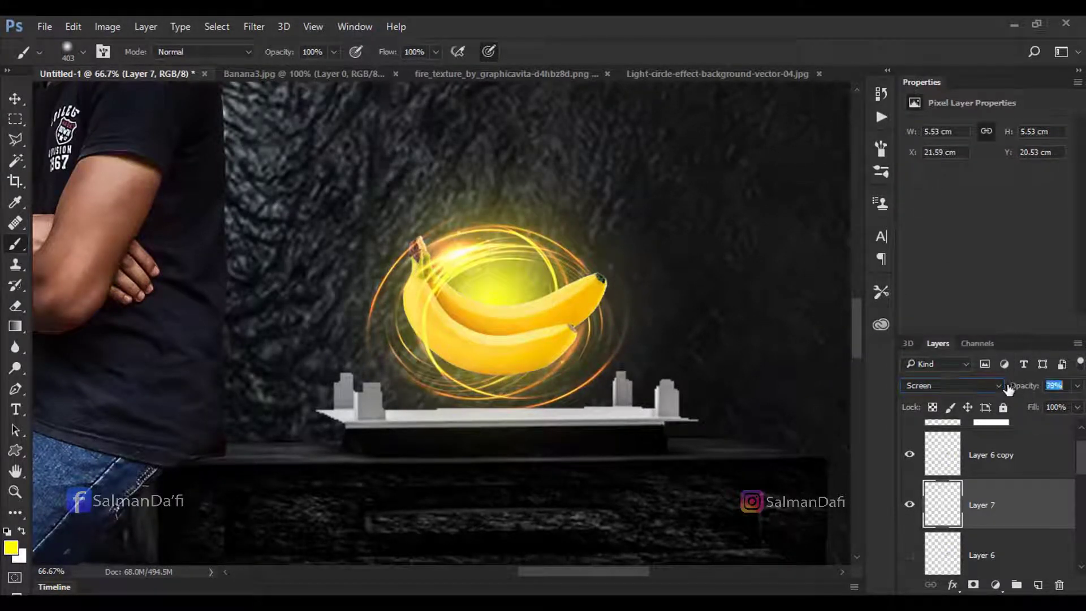
left_click_drag(1009, 389, 988, 389)
key("ctrl+alt+z")
key("ctrl+alt+z")
key("ctrl+alt+z")
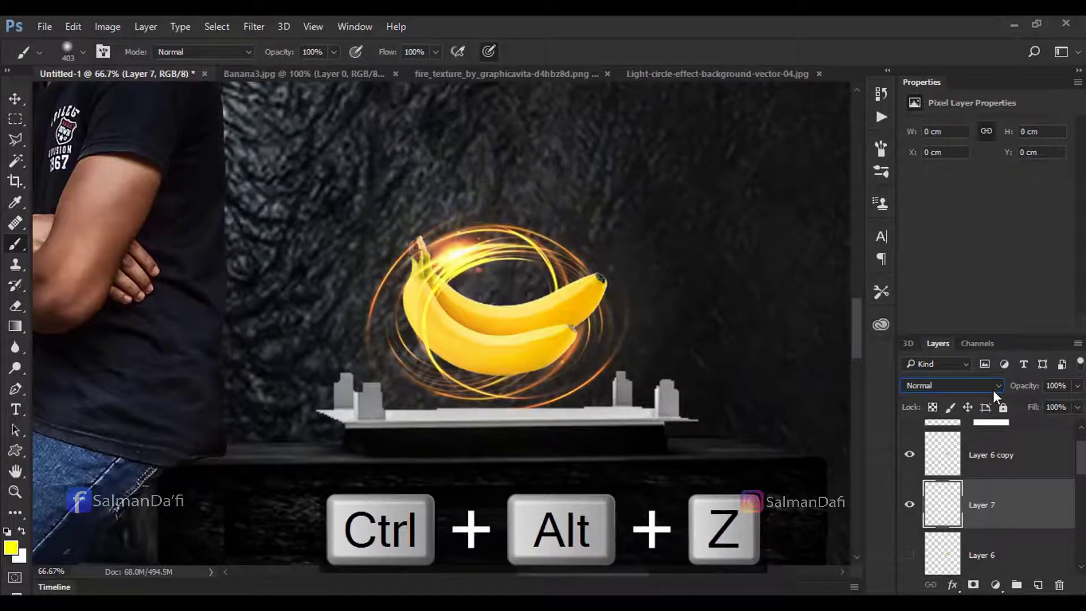
Step: Paint an orange glow behind the bananas and blend it in Screen mode
right_click(478, 339, "alt+shift")
mouse_move(515, 392)
left_mouse_down()
mouse_move(499, 448)
mouse_move(478, 336)
left_mouse_up()
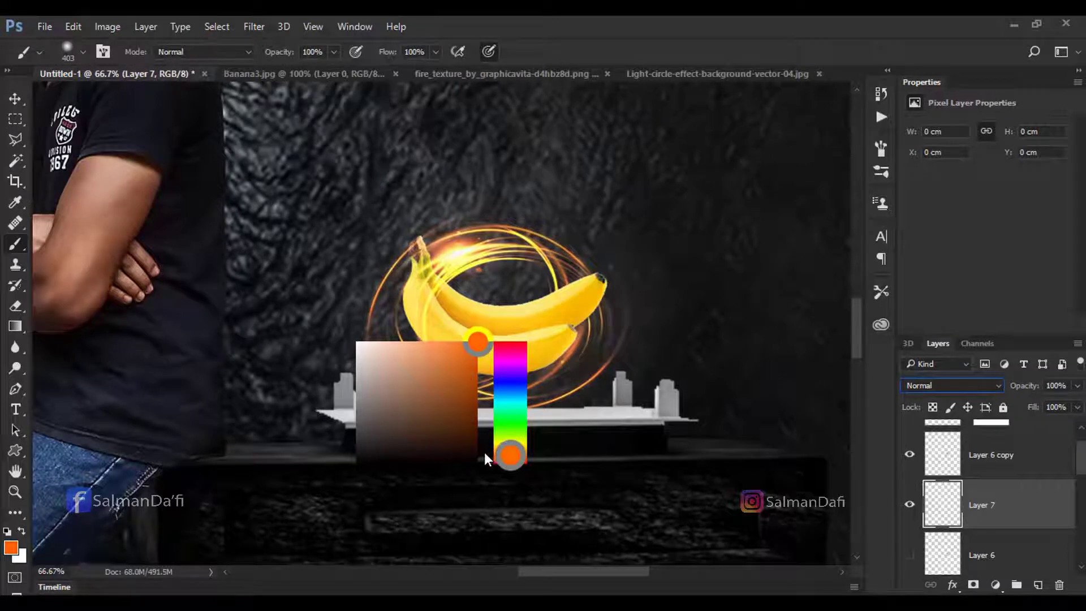
left_click(481, 305)
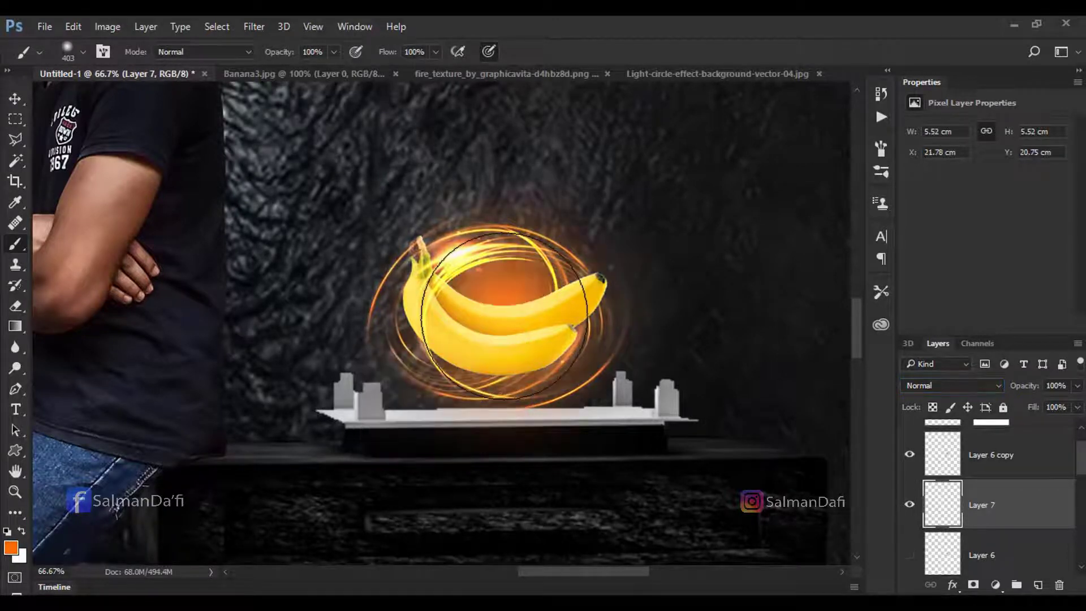
left_click(915, 384)
left_click(928, 172)
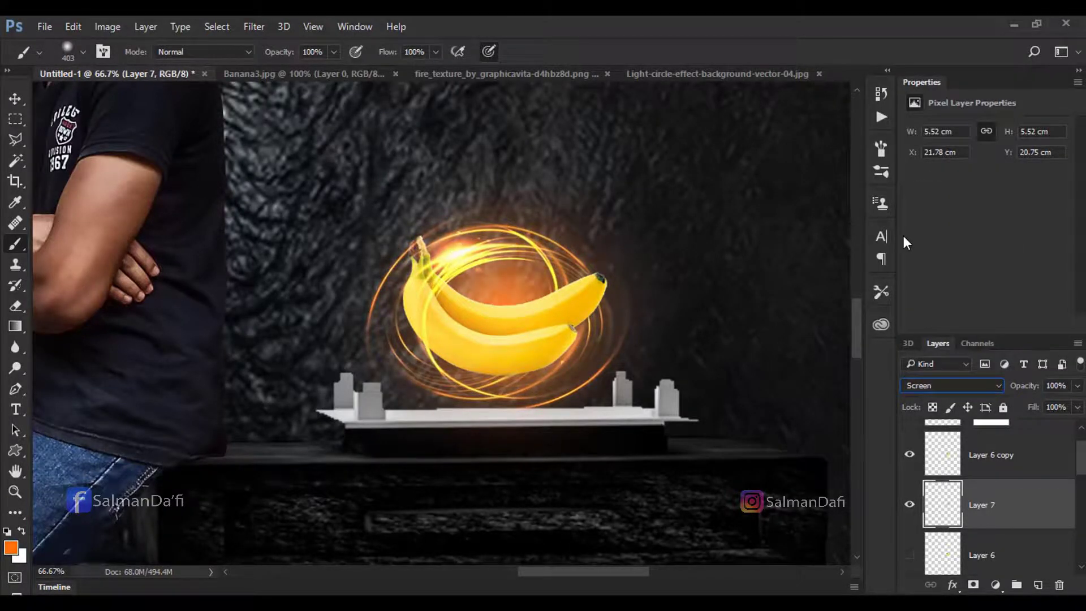
key("ctrl+minus")
key("ctrl+minus")
key("ctrl+minus")
Step: Enlarge the orange glow on Layer 7 around its centre
key("v")
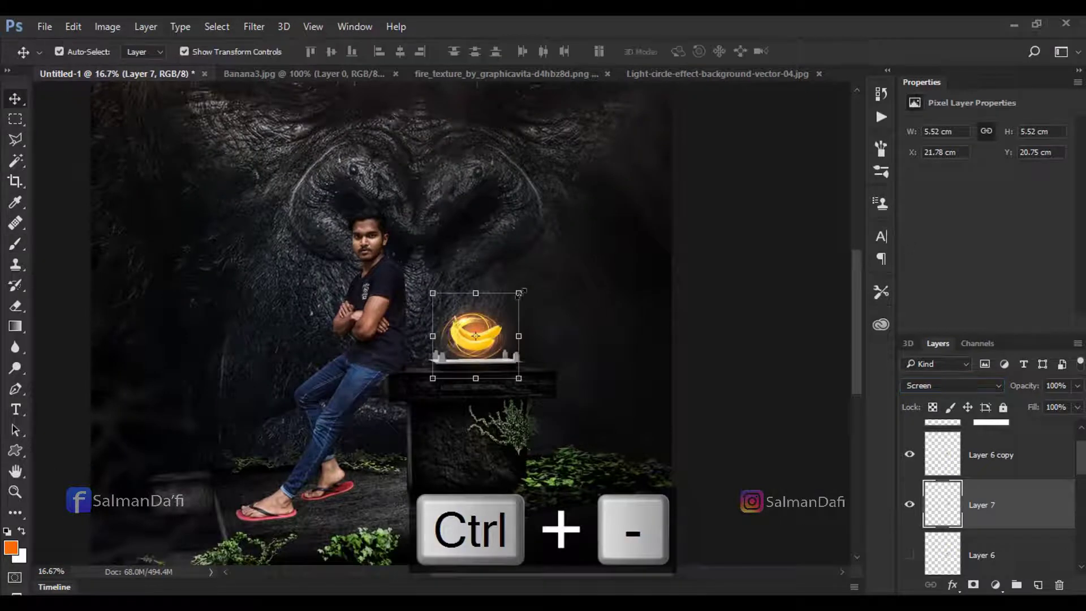
left_click_drag(520, 292, 563, 257)
key("Return")
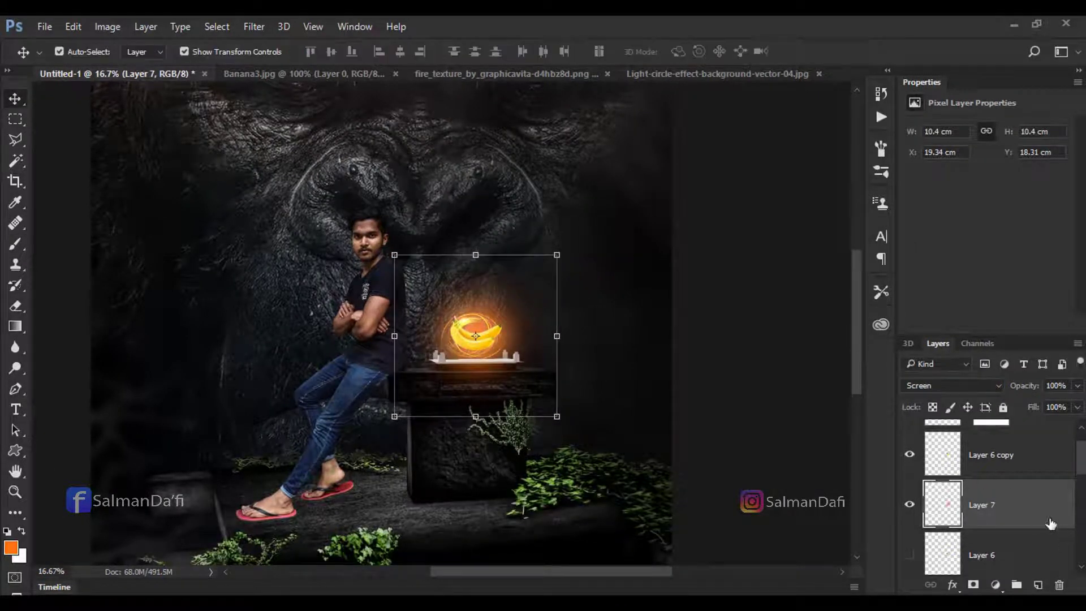
left_click_drag(1002, 515, 1006, 489)
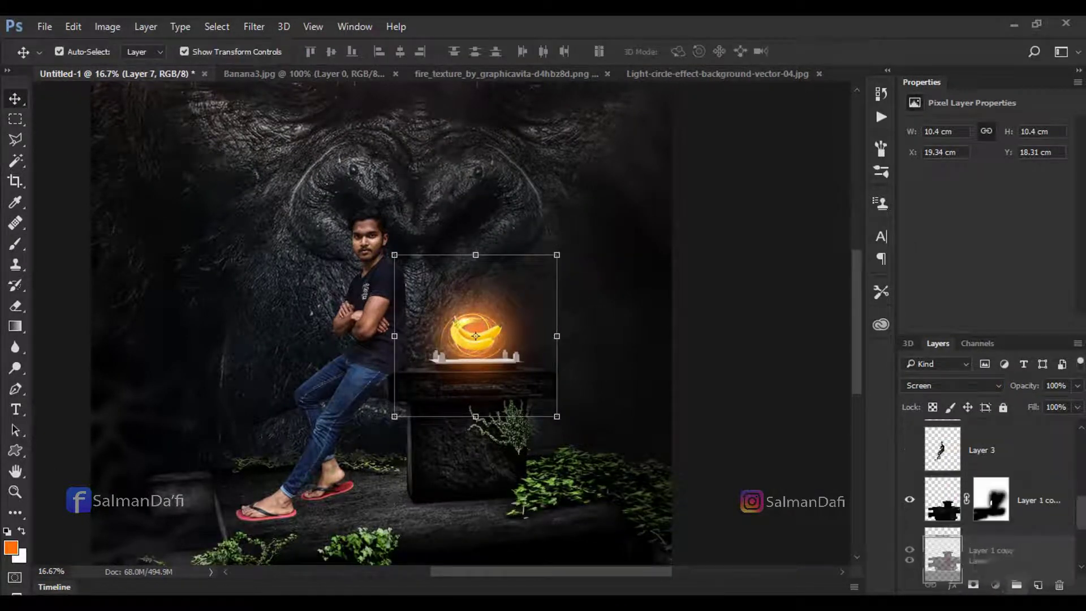
key("ctrl+z")
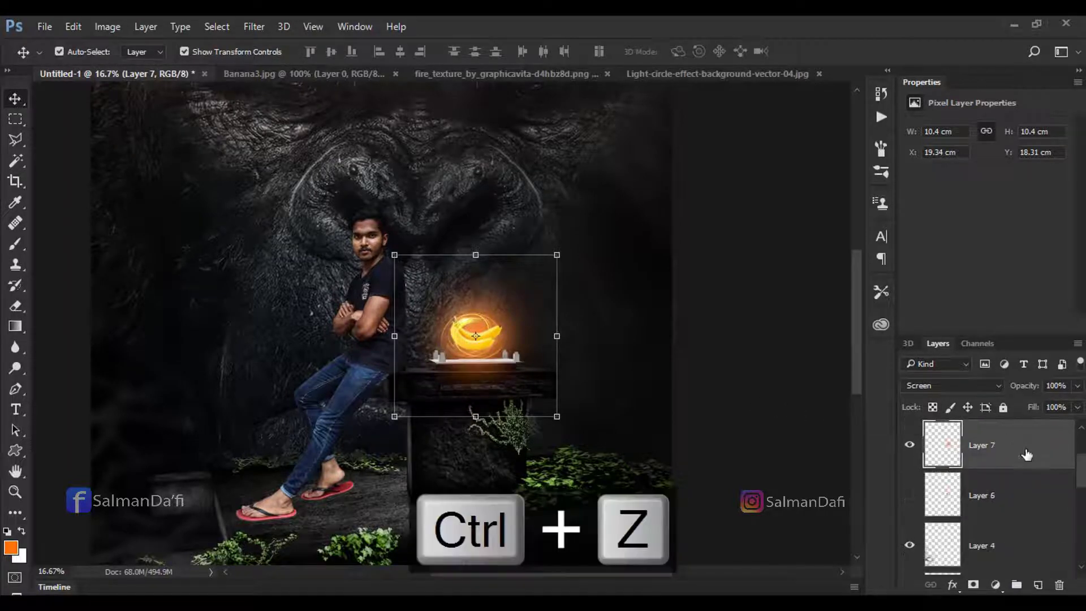
Step: Squash the glow to about 11.31 × 5.27 cm and lower its opacity to 44%
left_click_drag(475, 255, 476, 285)
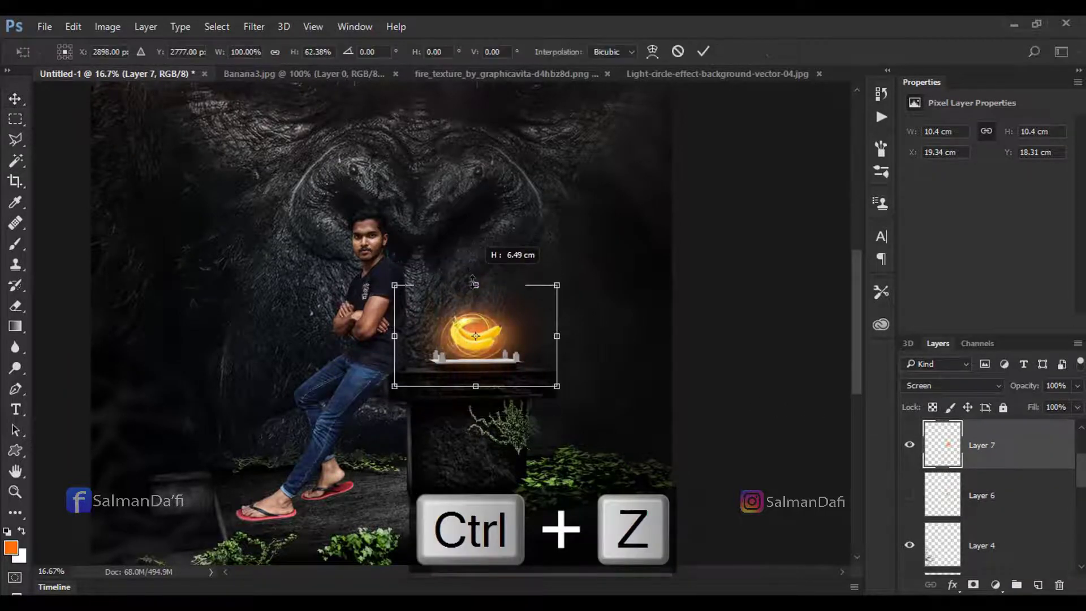
left_click_drag(557, 336, 564, 336)
left_click_drag(476, 285, 483, 298)
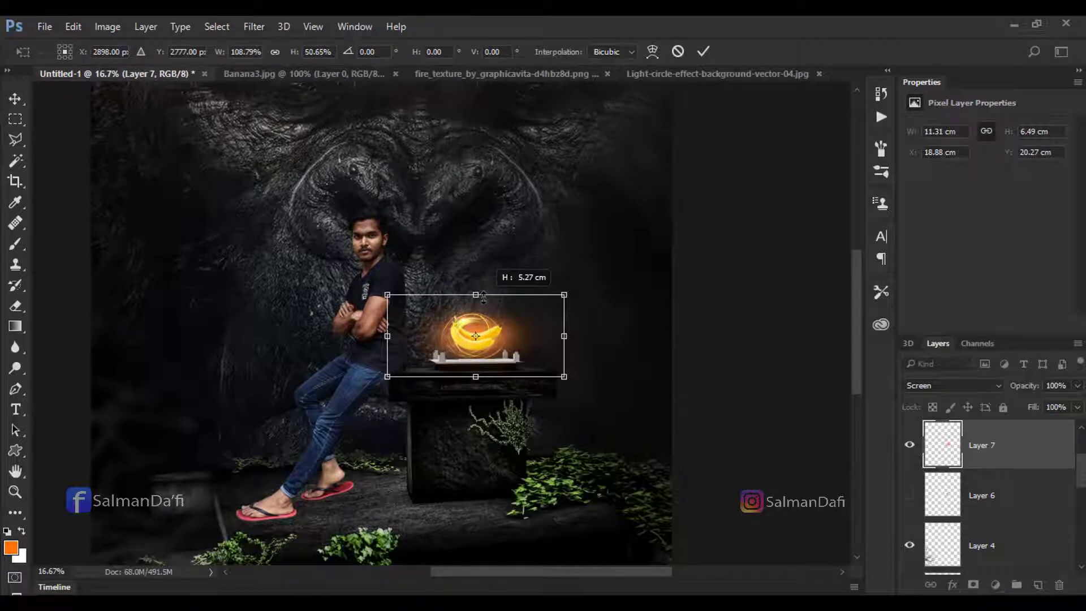
key("Down")
key("Return")
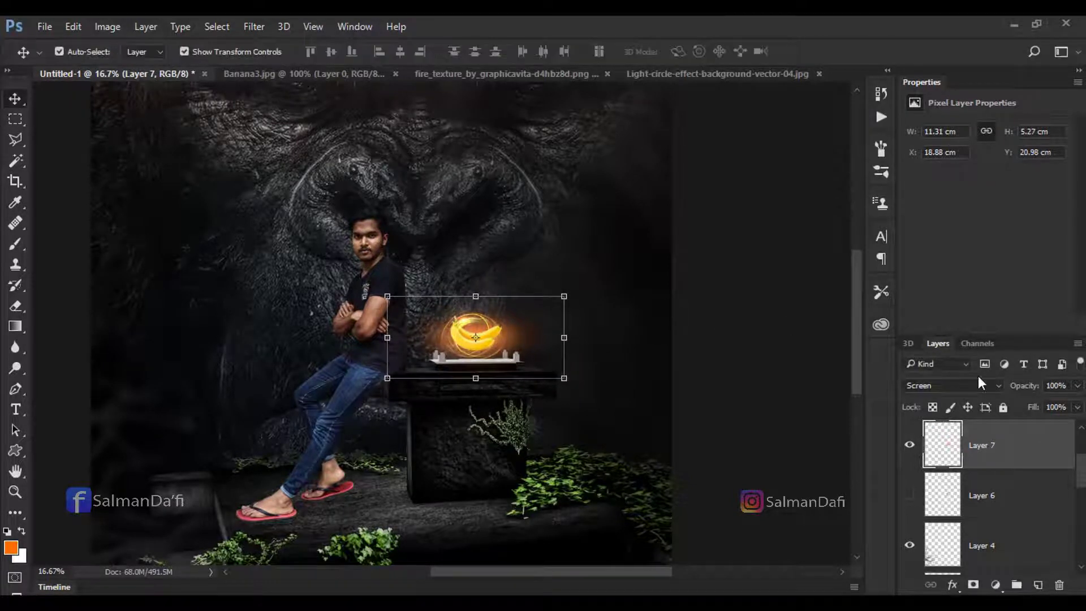
left_click_drag(1004, 389, 986, 388)
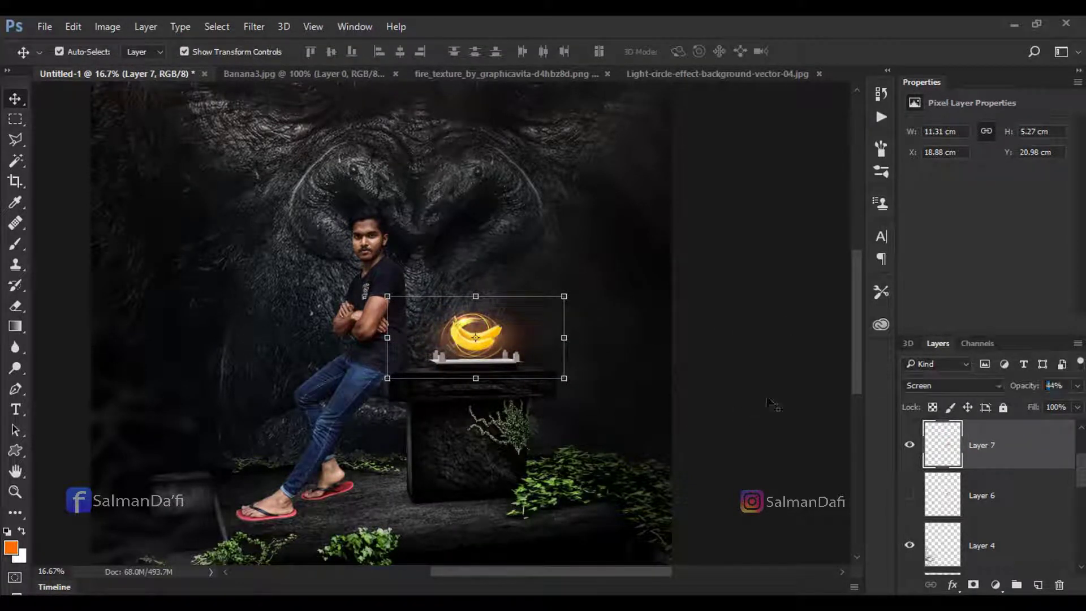
left_click(761, 394)
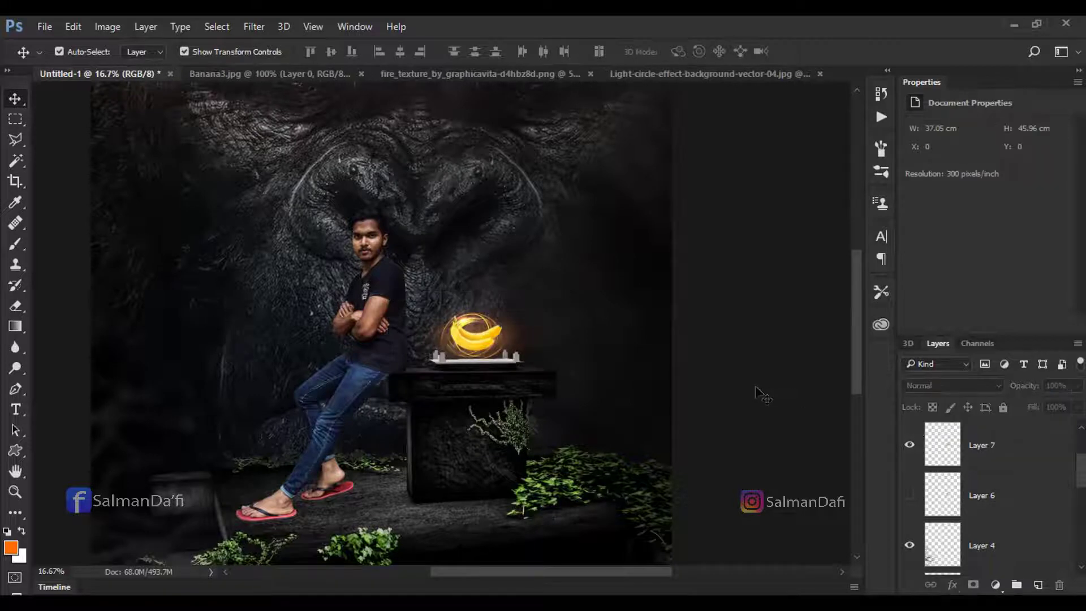
Step: Duplicate every layer, merge the copies into Layer 7 copy 3, and crop to the canvas
key("ctrl+minus")
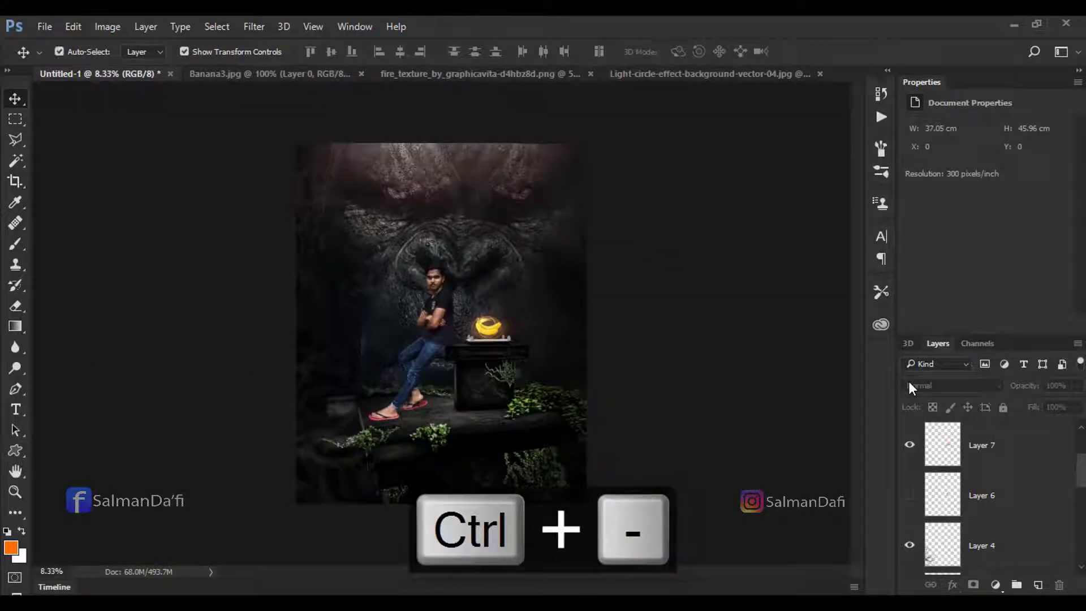
scroll(1047, 556, "down", 5)
left_click(1047, 556)
scroll(1040, 509, "up", 5)
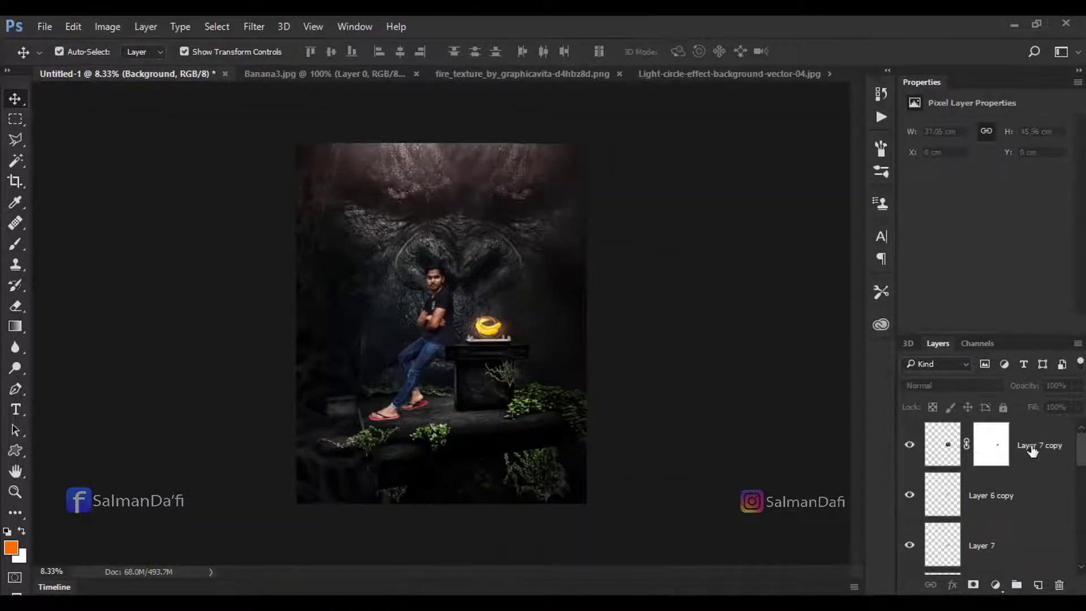
left_click(1032, 449, "shift")
key("ctrl+j")
right_click(1008, 457)
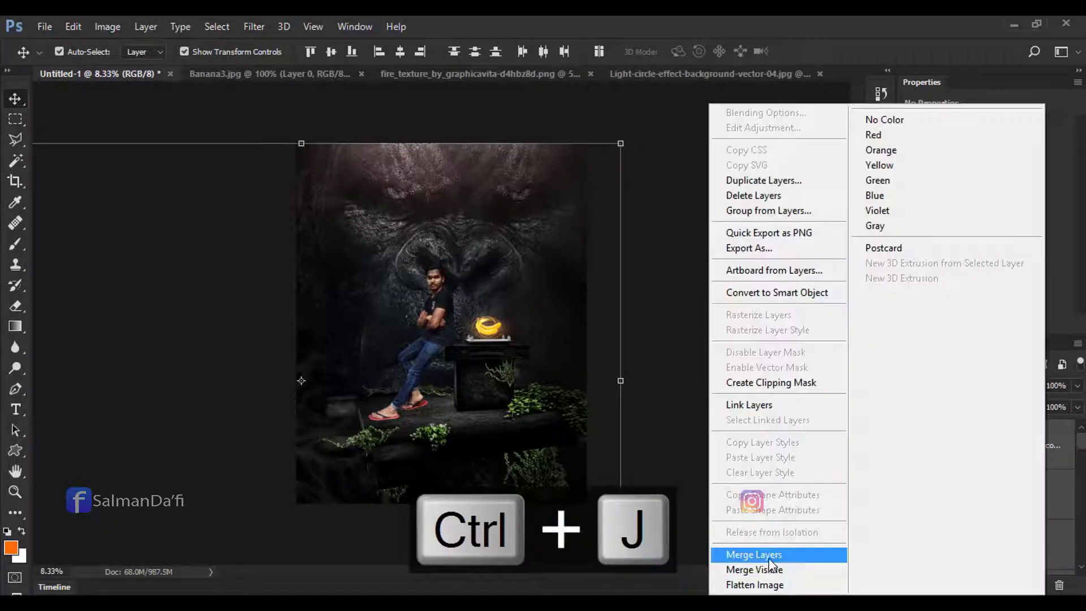
left_click(769, 559)
left_click(15, 181)
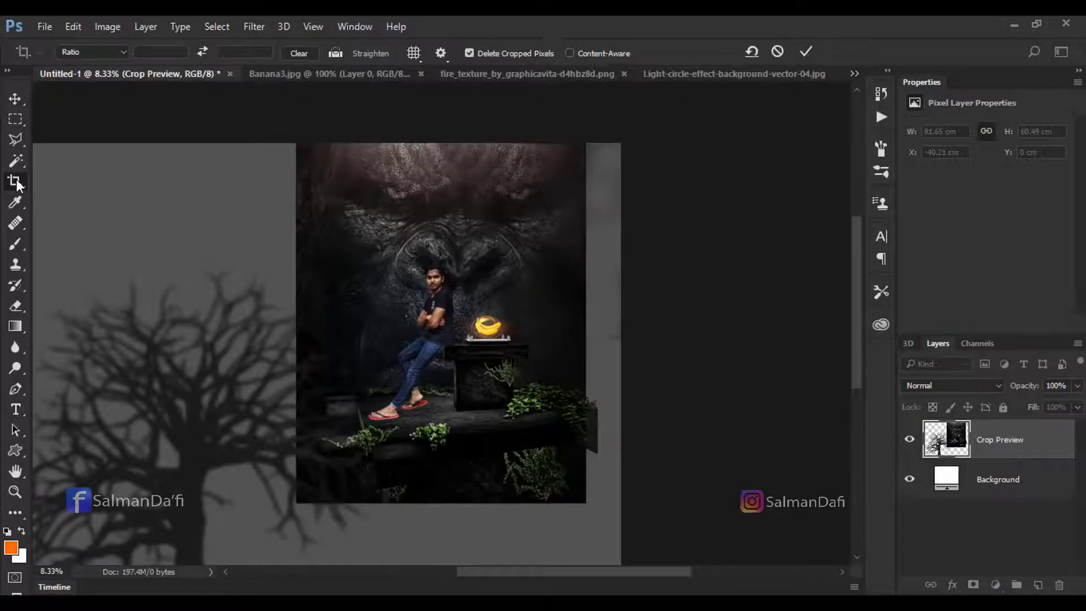
key("Return")
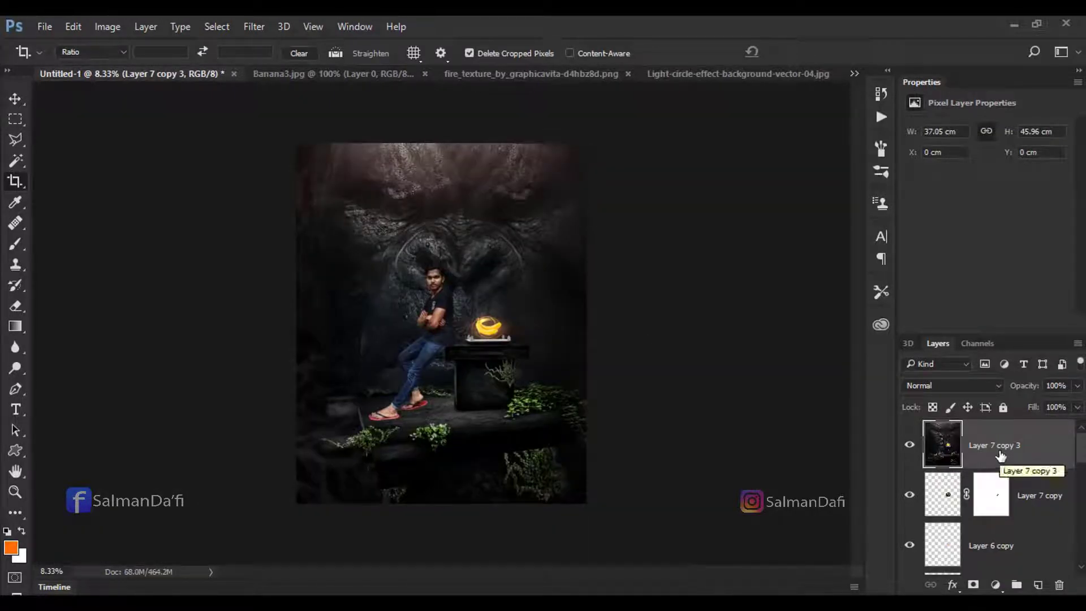
Step: Start a Lens Flare centred on the banana using the 35mm Prime lens type
left_click(255, 27)
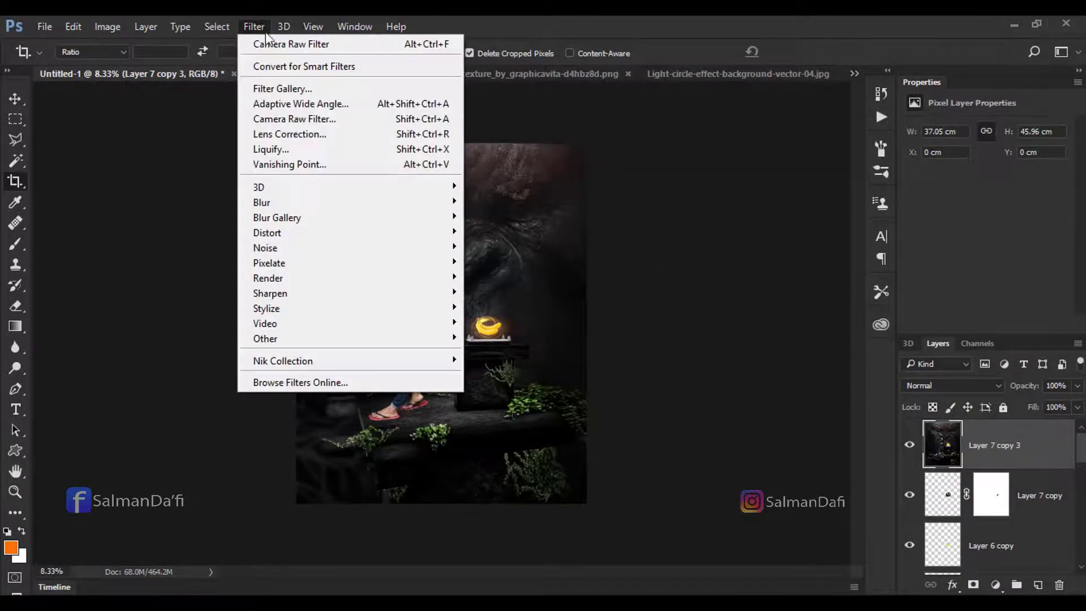
mouse_move(268, 277)
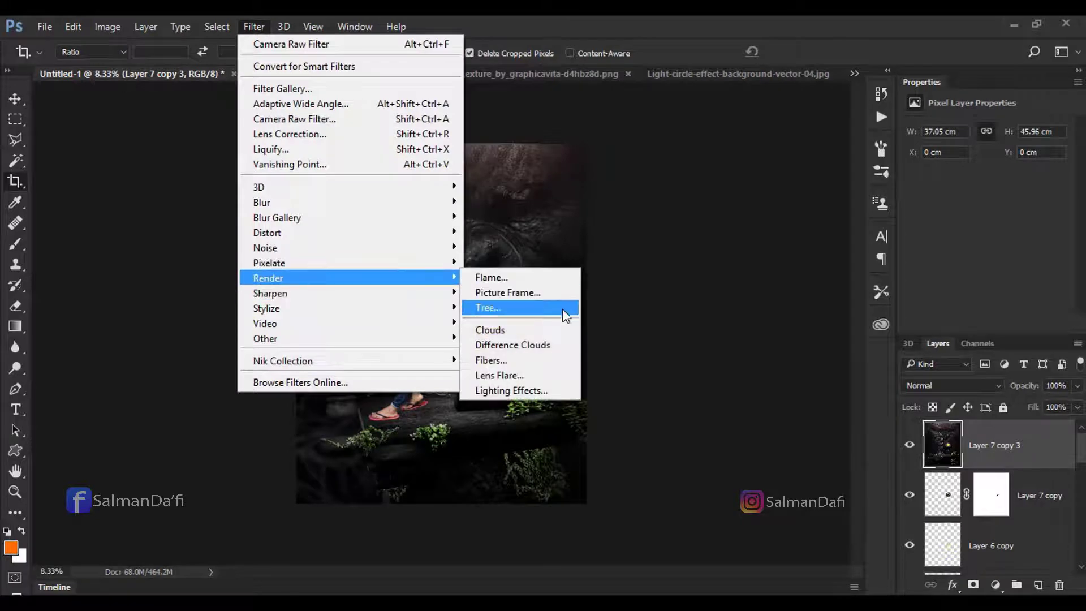
left_click(550, 375)
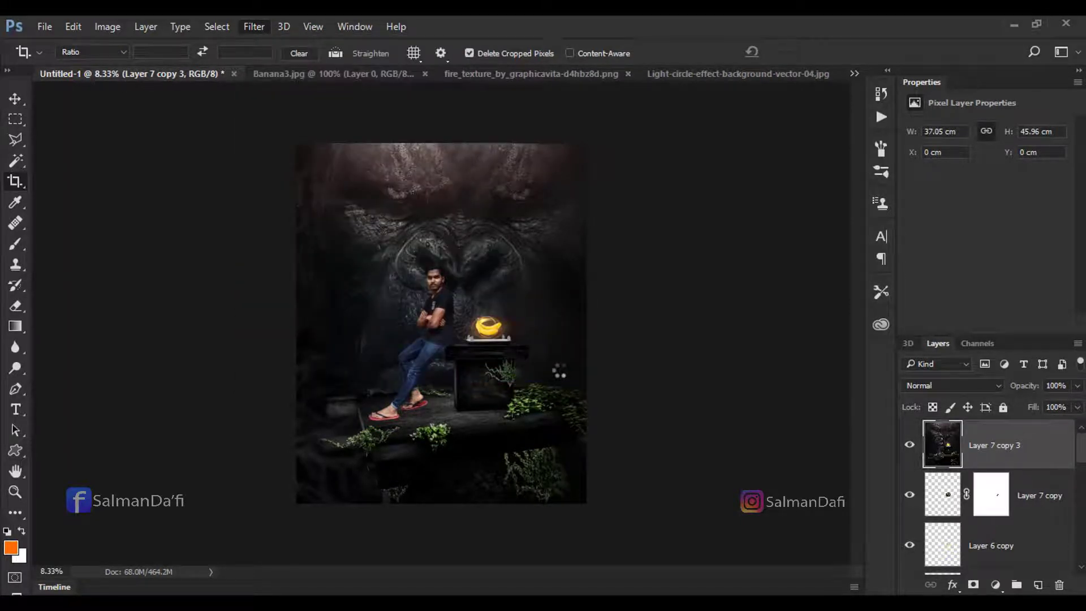
left_click(506, 224)
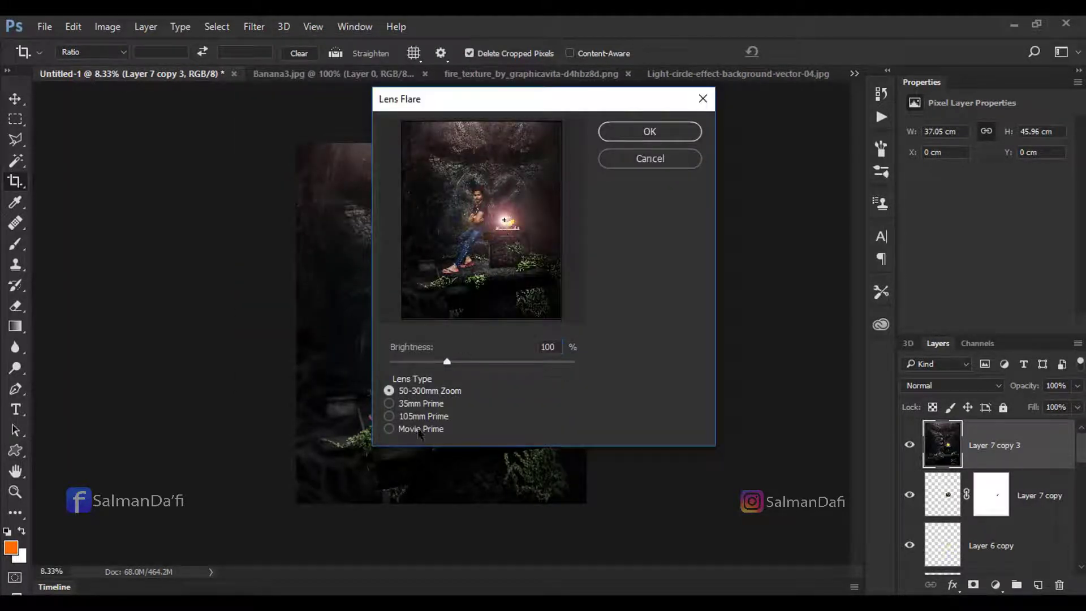
left_click(417, 403)
left_click(420, 416)
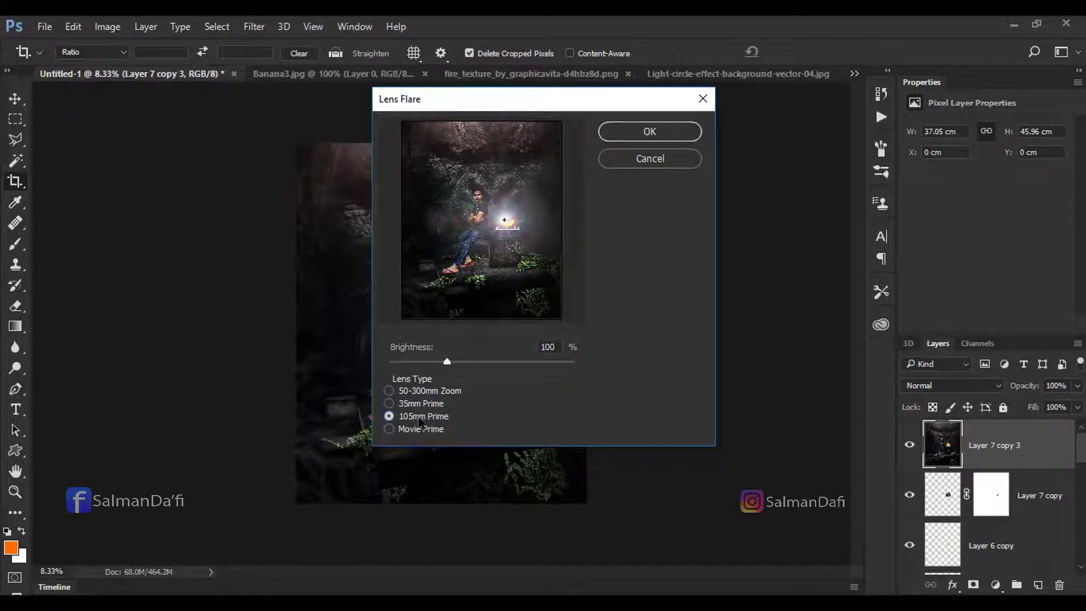
left_click(420, 430)
left_click(419, 404)
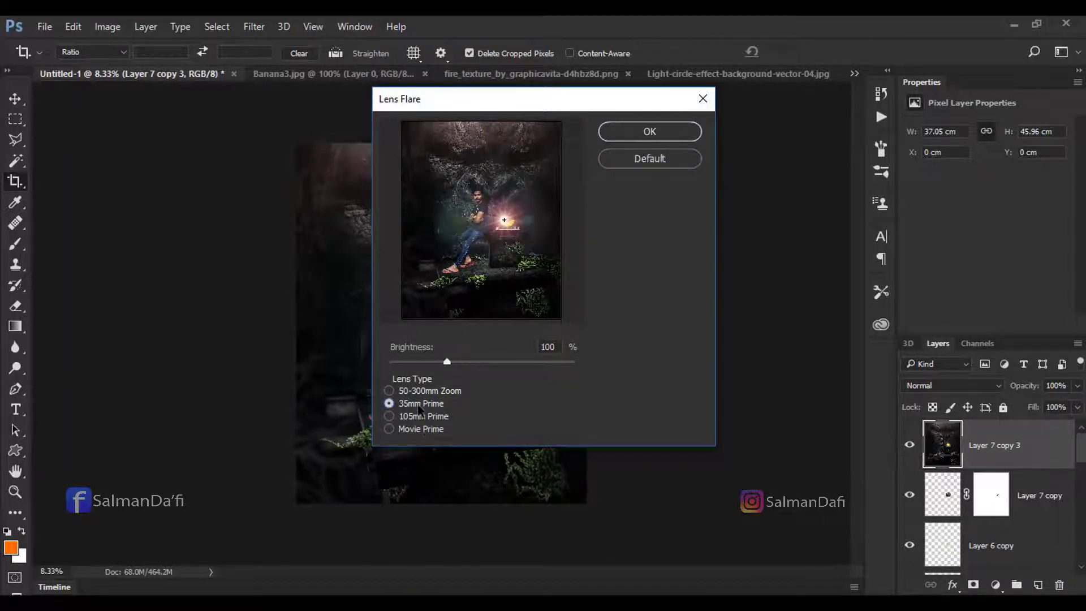
Step: Reposition the flare beside the banana and set its brightness to 54%
key("ctrl+plus")
key("ctrl+plus")
left_click_drag(516, 237, 509, 224)
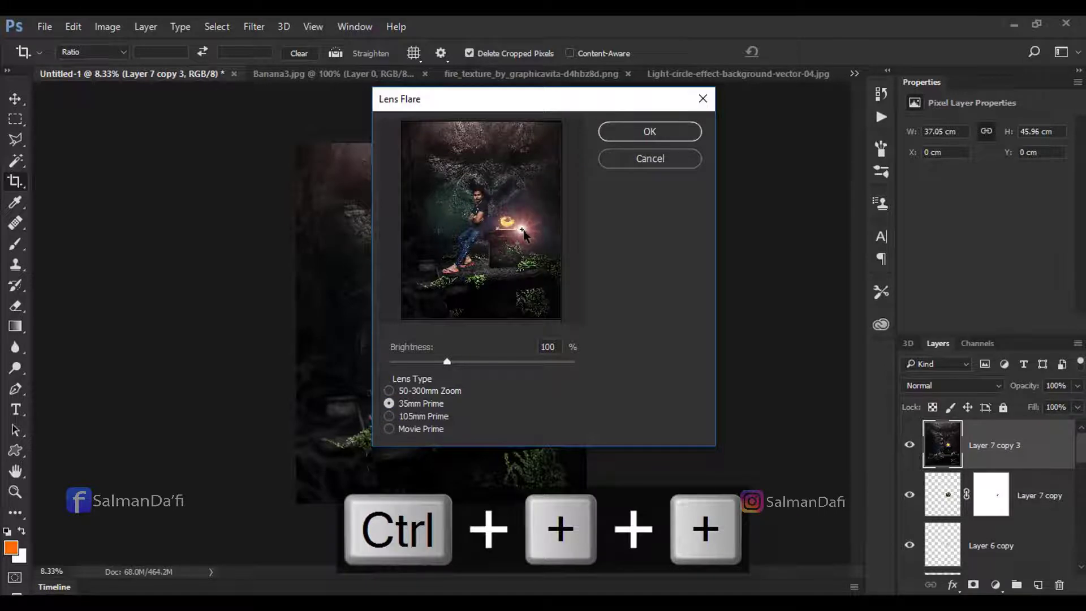
left_click_drag(412, 368, 379, 365)
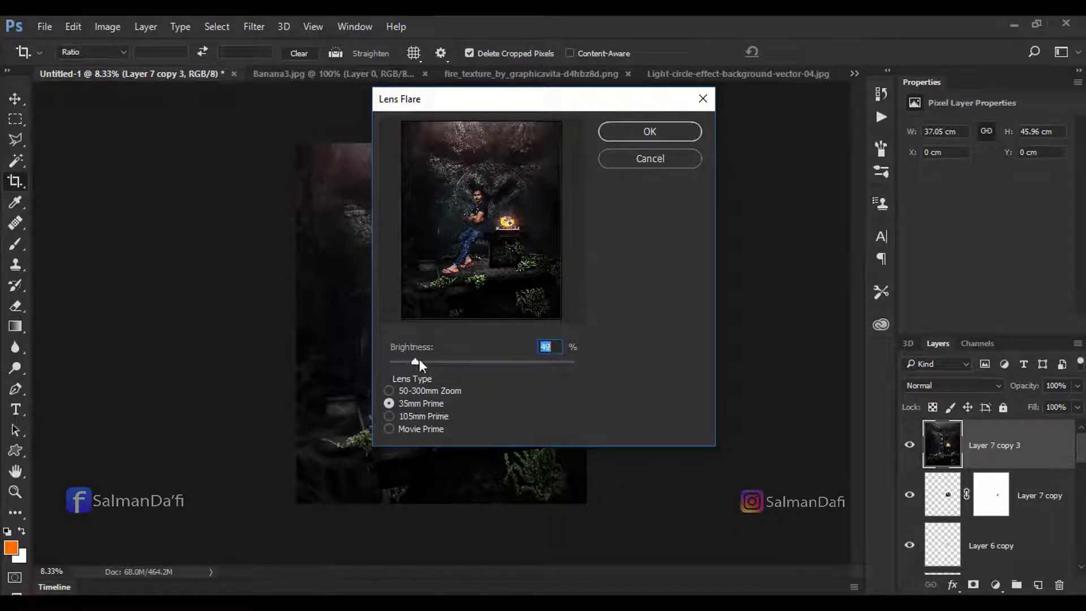
left_click_drag(419, 359, 424, 359)
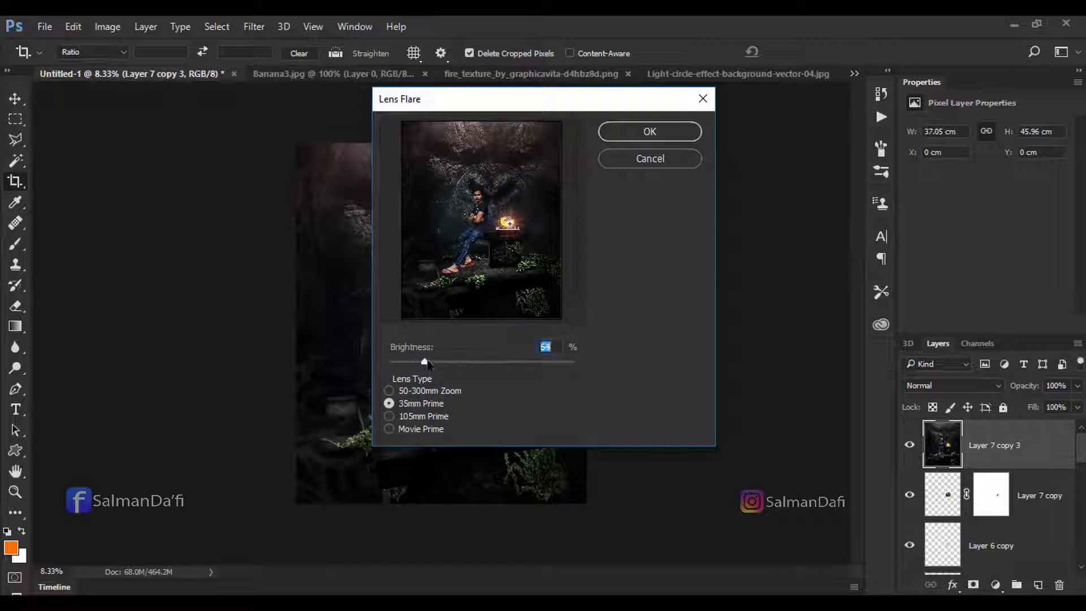
Step: Replace the too-bright lens flare on the banana pedestal with a dimmer 35mm Prime Lens Flare
left_click_drag(428, 365, 432, 365)
left_click(656, 130)
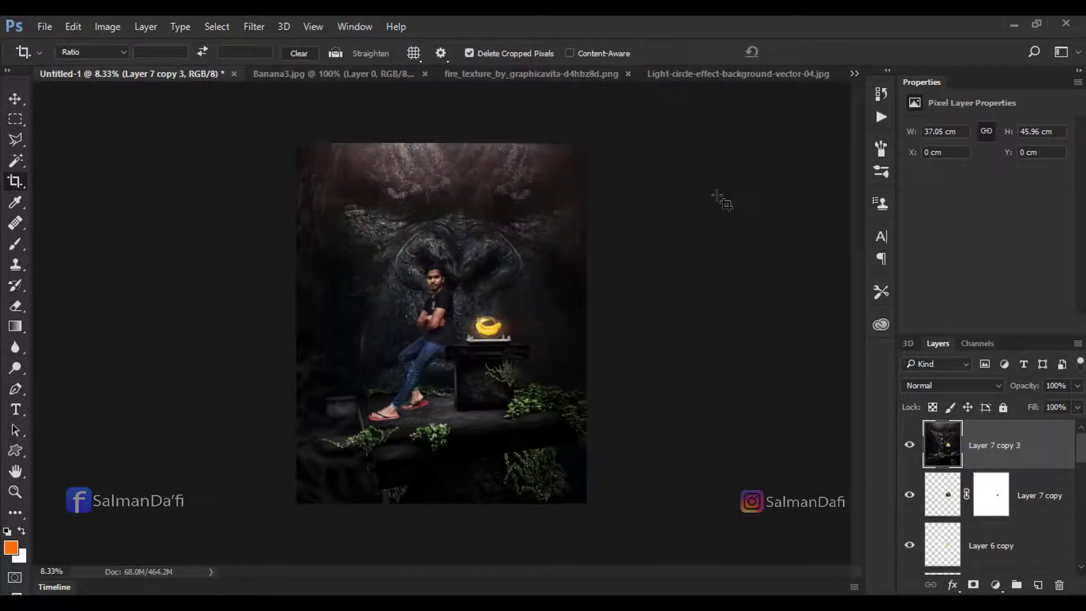
key("ctrl+z")
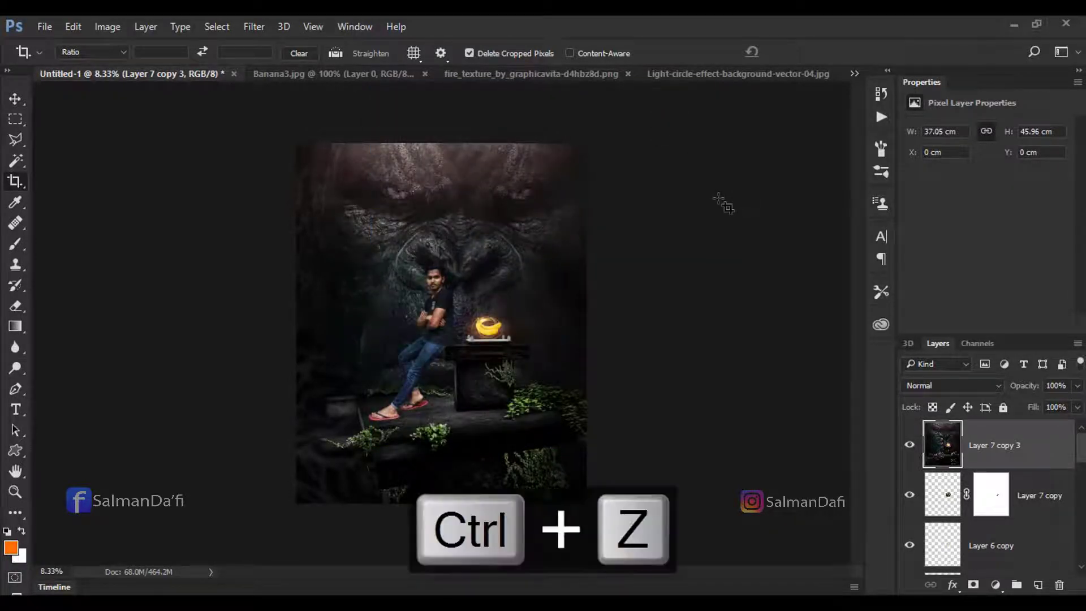
left_click(254, 26)
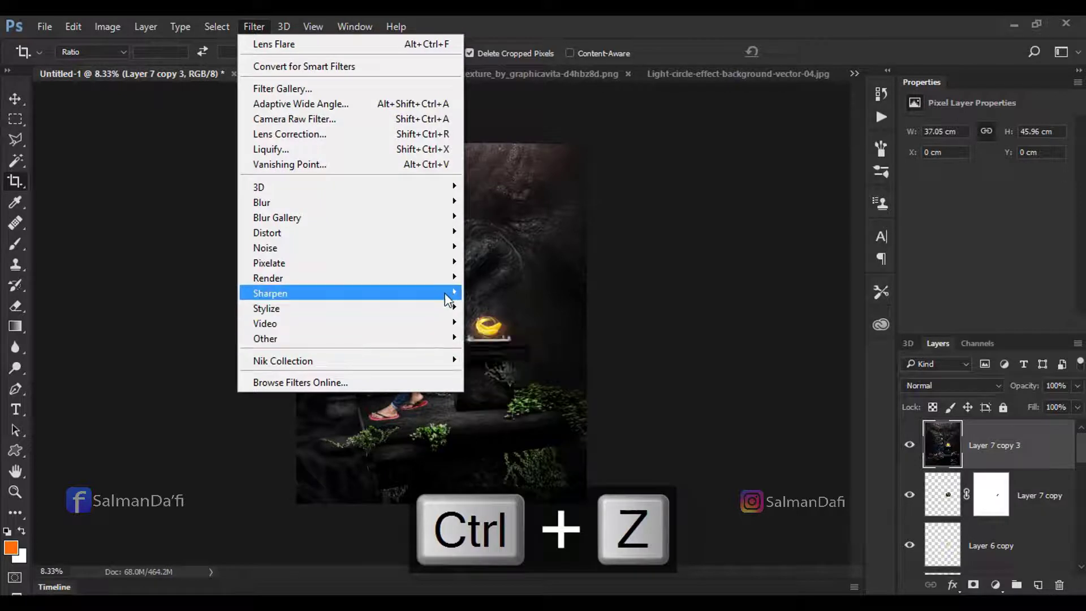
mouse_move(268, 278)
left_click(551, 376)
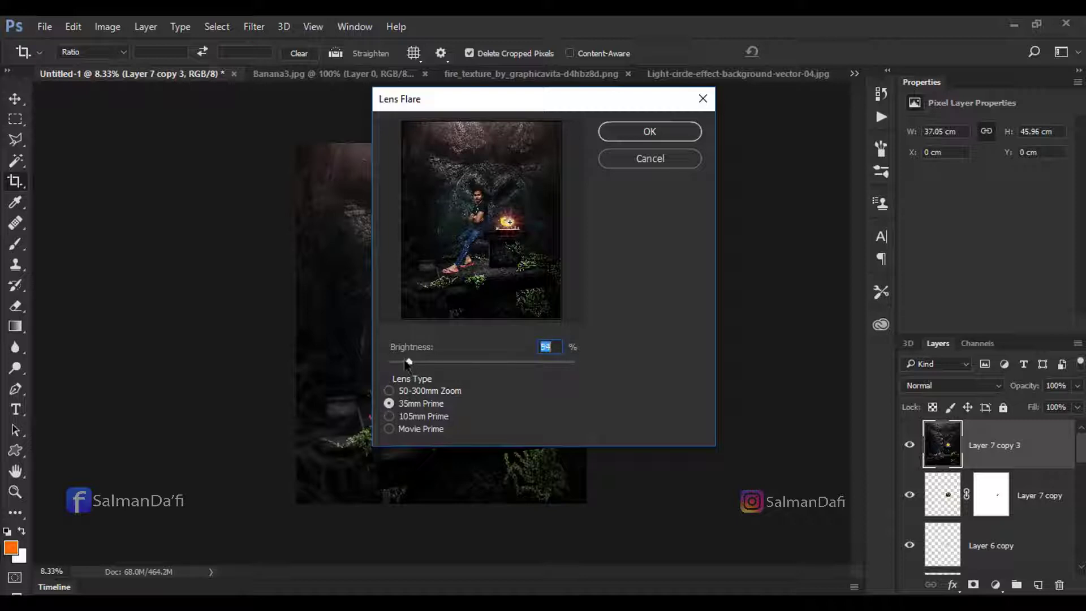
left_click(674, 138)
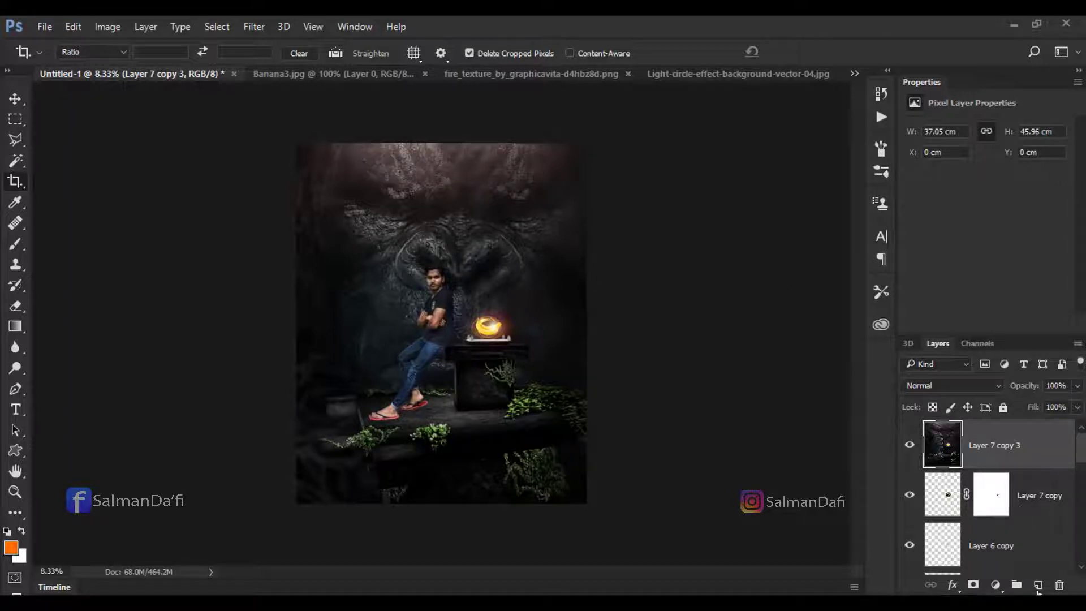
Step: Add a black Solid Color fill layer, delete its mask and rasterize it
left_click(995, 584)
left_click(995, 238)
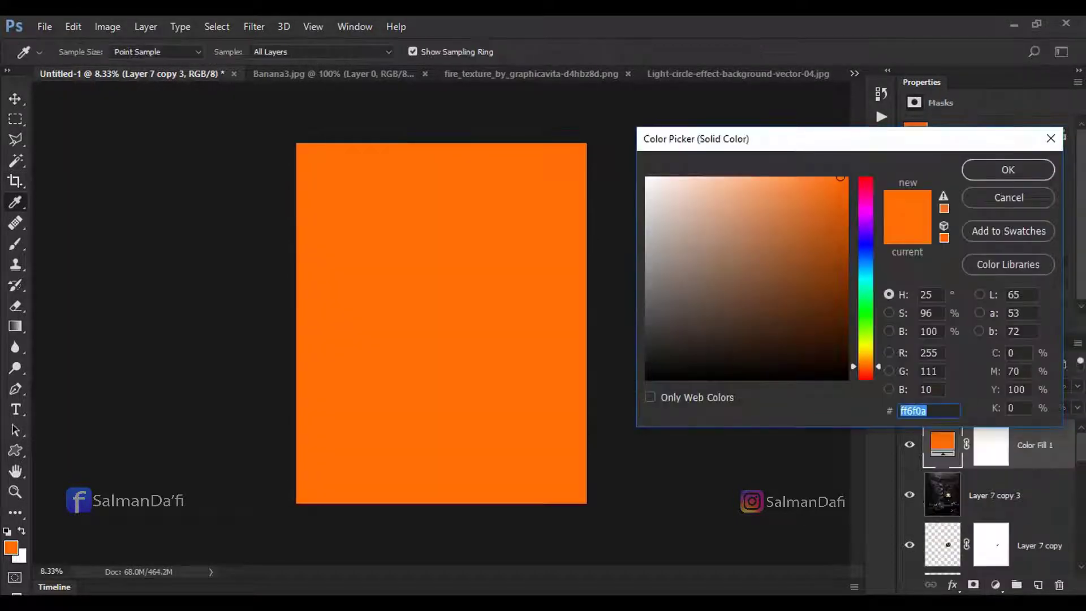
left_click(646, 377)
left_click(1035, 170)
right_click(997, 450)
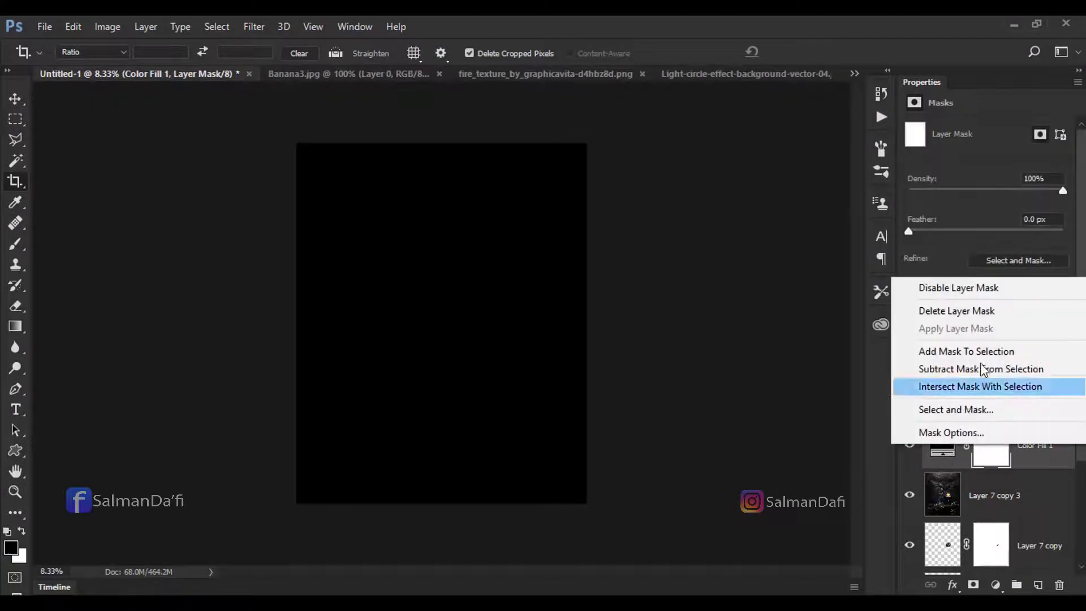
left_click(953, 311)
right_click(984, 444)
left_click(741, 312)
Step: Render a Lens Flare on the black layer and blend it in Screen mode
left_click(254, 27)
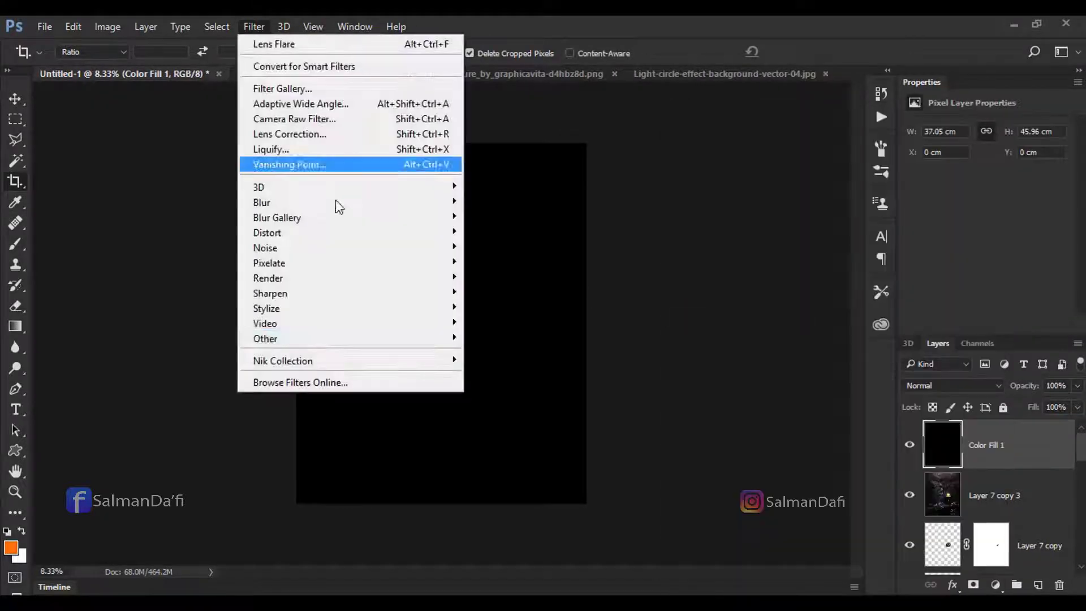
mouse_move(268, 278)
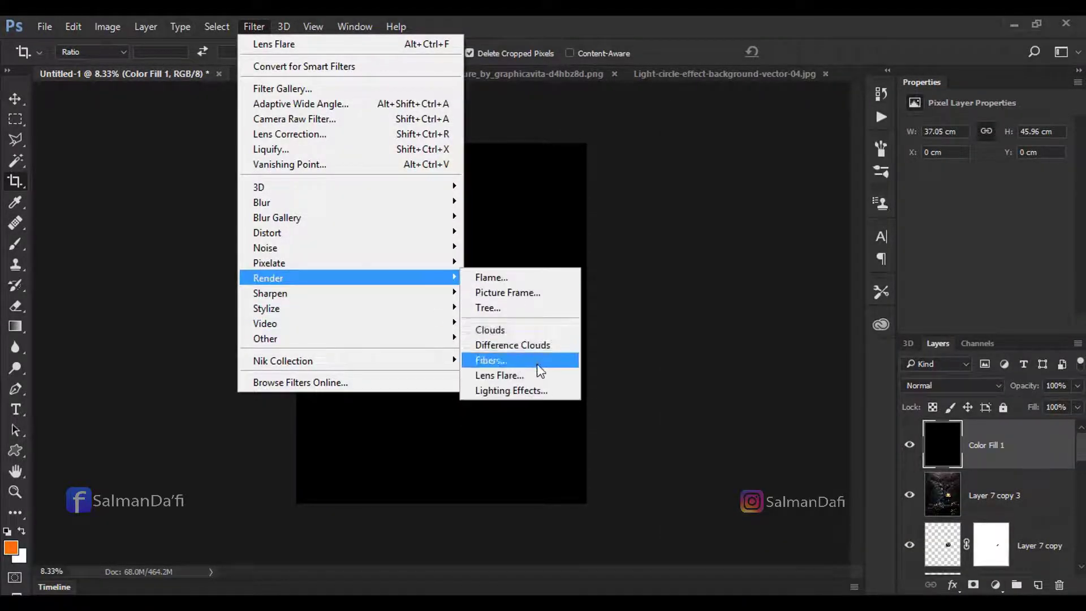
left_click(509, 373)
left_click(622, 132)
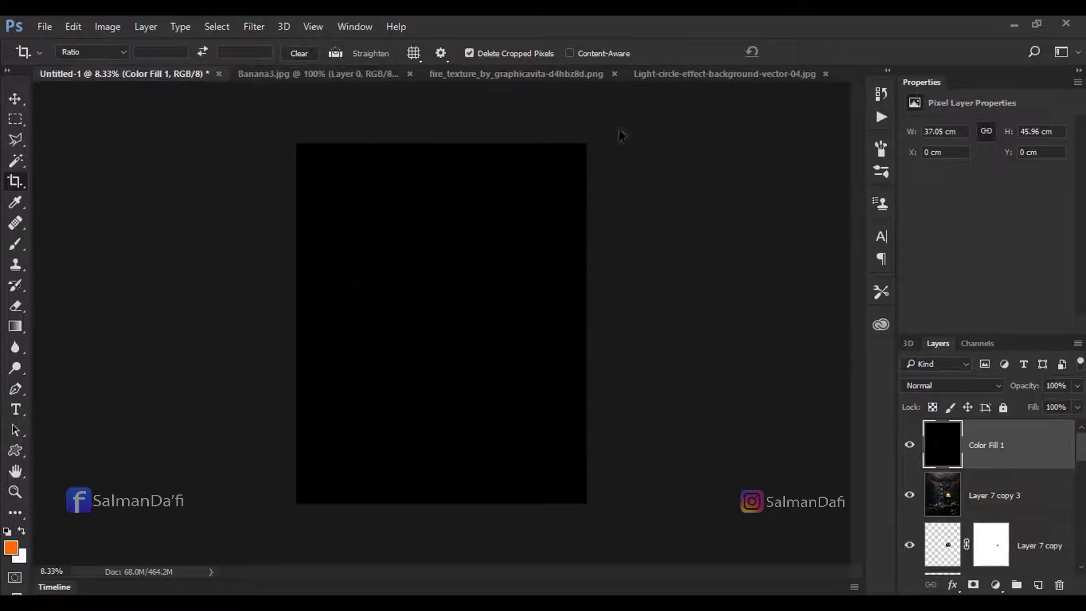
left_click(994, 387)
left_click(950, 174)
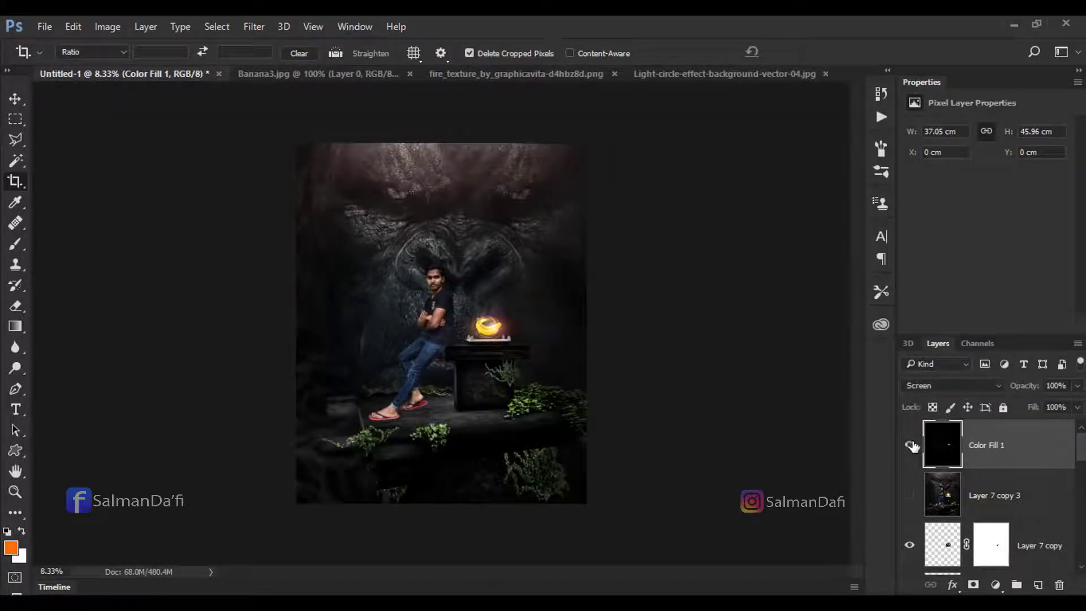
Step: Compare the banana glow with Layer 7 toggled, then lower Color Fill 1 opacity toward 73%
key("ctrl+plus")
key("ctrl+plus")
key("ctrl+plus")
key("ctrl+plus")
key("ctrl+plus")
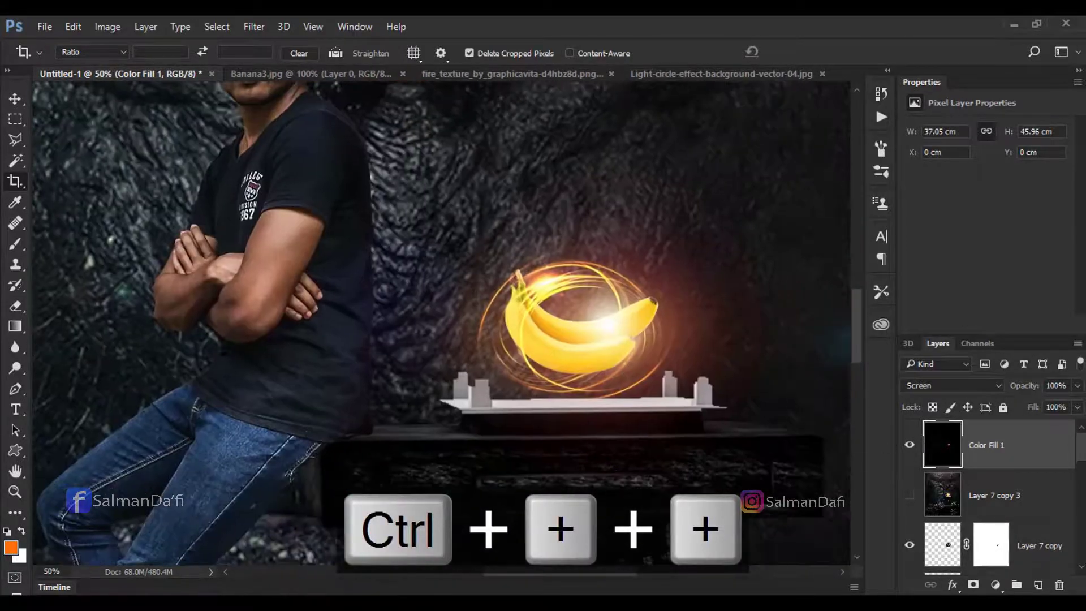
mouse_move(1082, 453)
left_mouse_down()
mouse_move(1081, 476)
mouse_move(896, 487)
left_mouse_up()
left_click(911, 476)
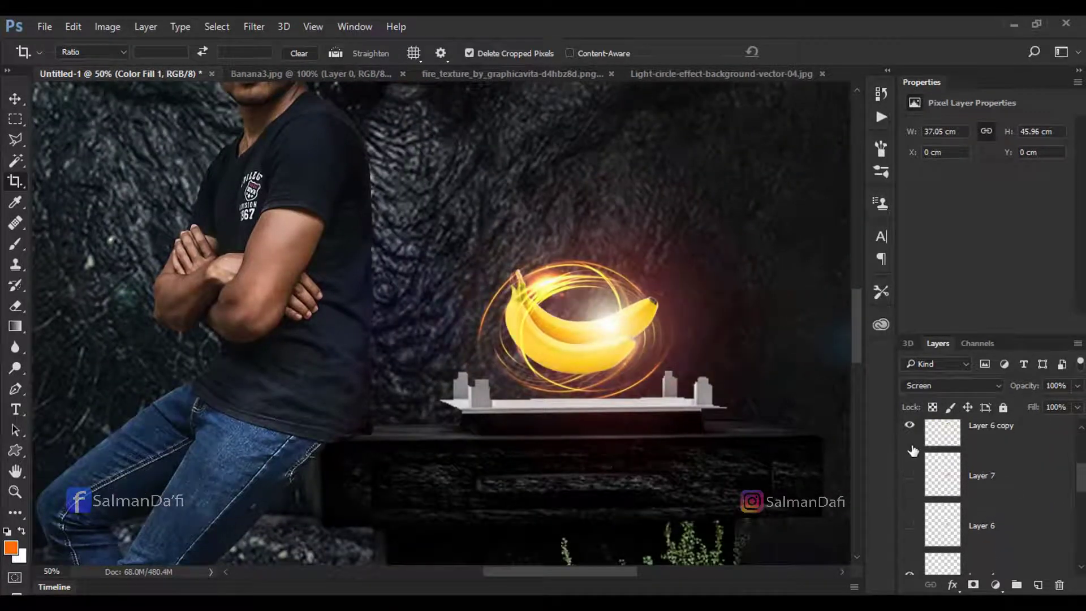
key("ctrl+minus")
key("ctrl+minus")
key("ctrl+minus")
key("ctrl+minus")
key("ctrl+minus")
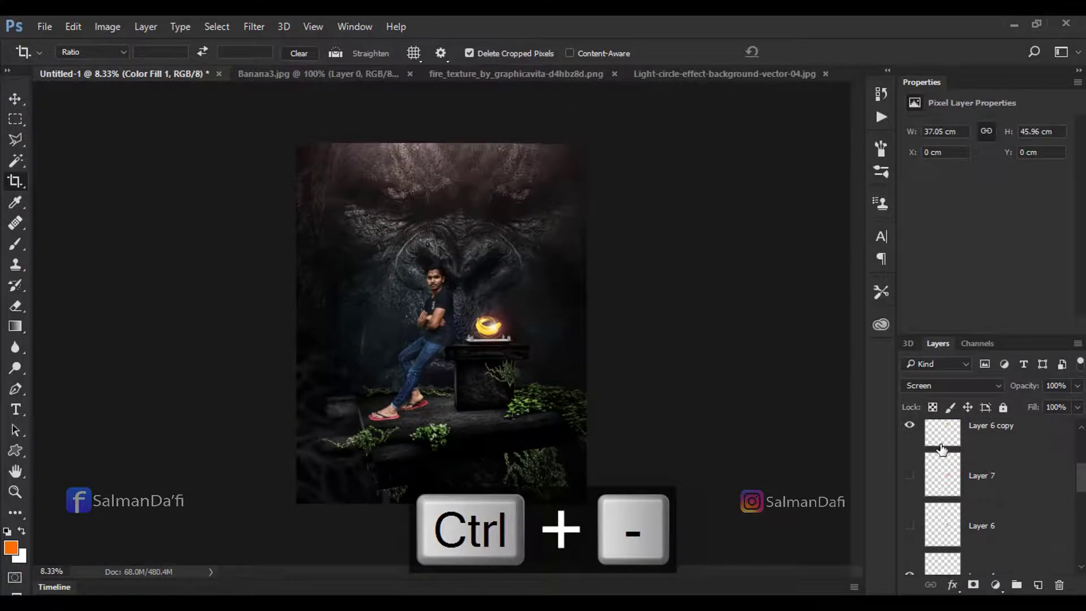
key("ctrl+plus")
key("ctrl+plus")
key("ctrl+plus")
key("ctrl+minus")
key("ctrl+minus")
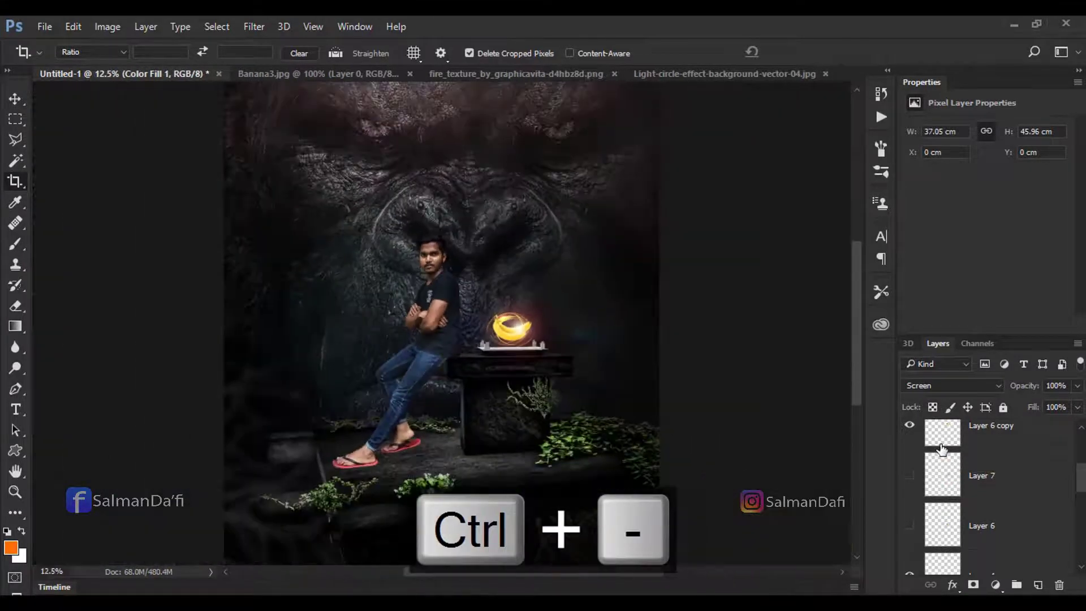
key("ctrl+minus")
key("ctrl+plus")
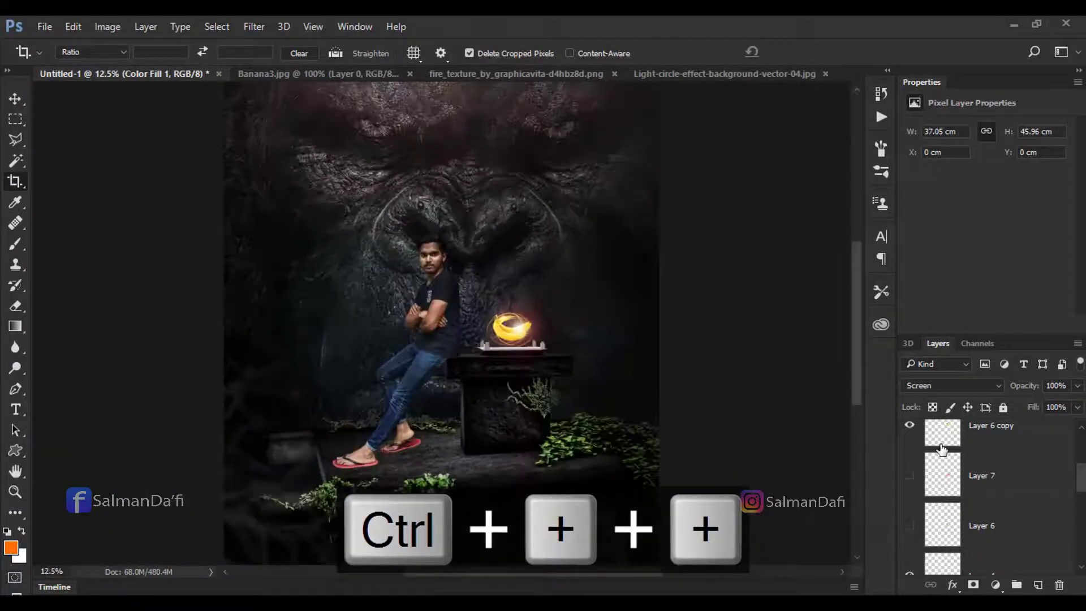
scroll(1083, 469, "up", 3)
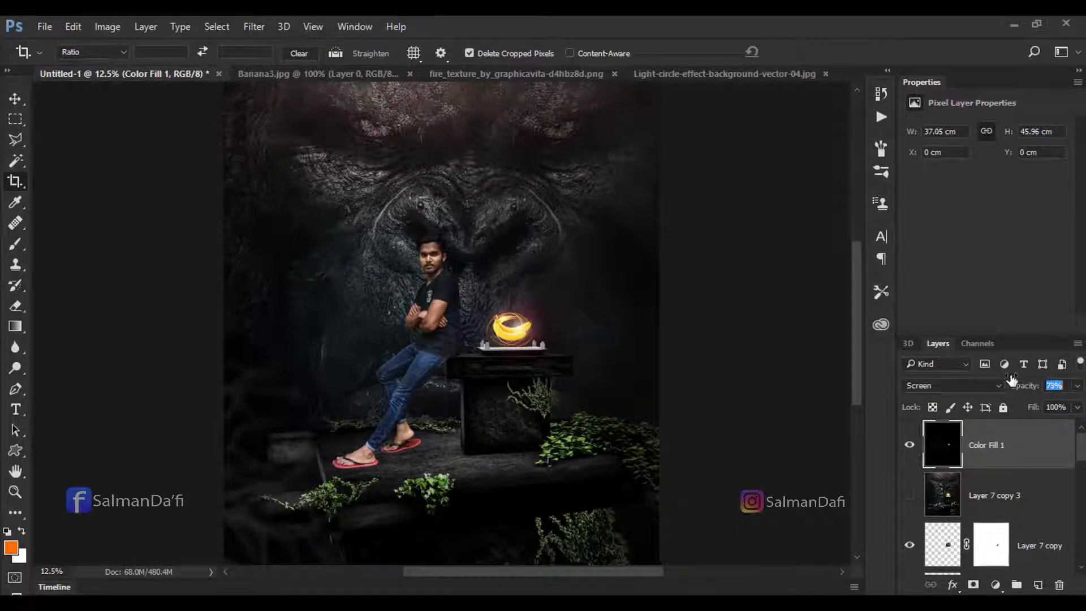
Step: Bring the fire ring texture into the composite and blend it in Screen mode
left_click(469, 72)
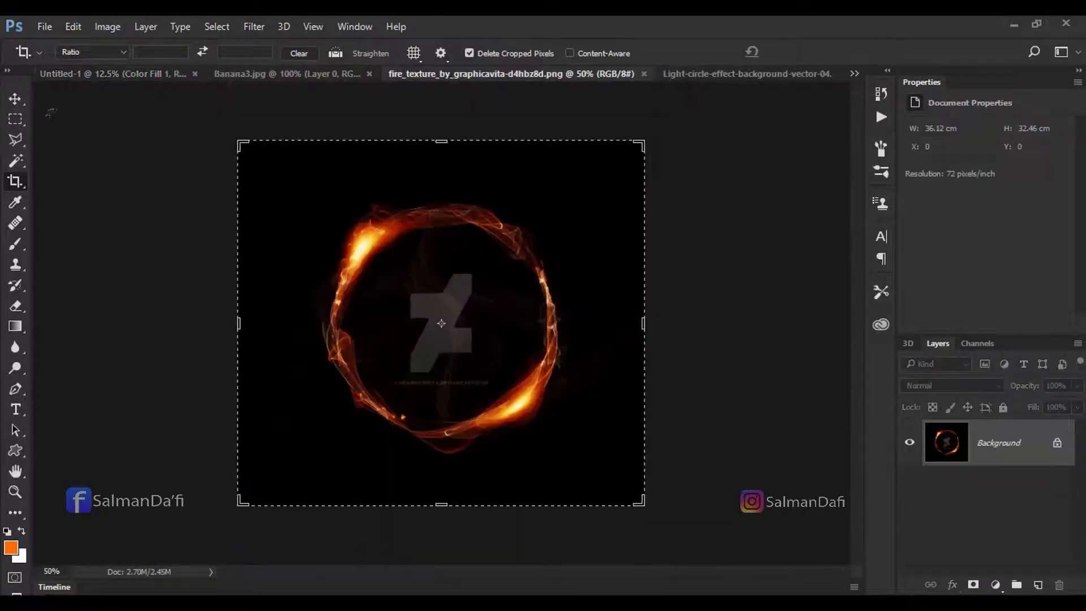
key("v")
left_click_drag(170, 85, 381, 190)
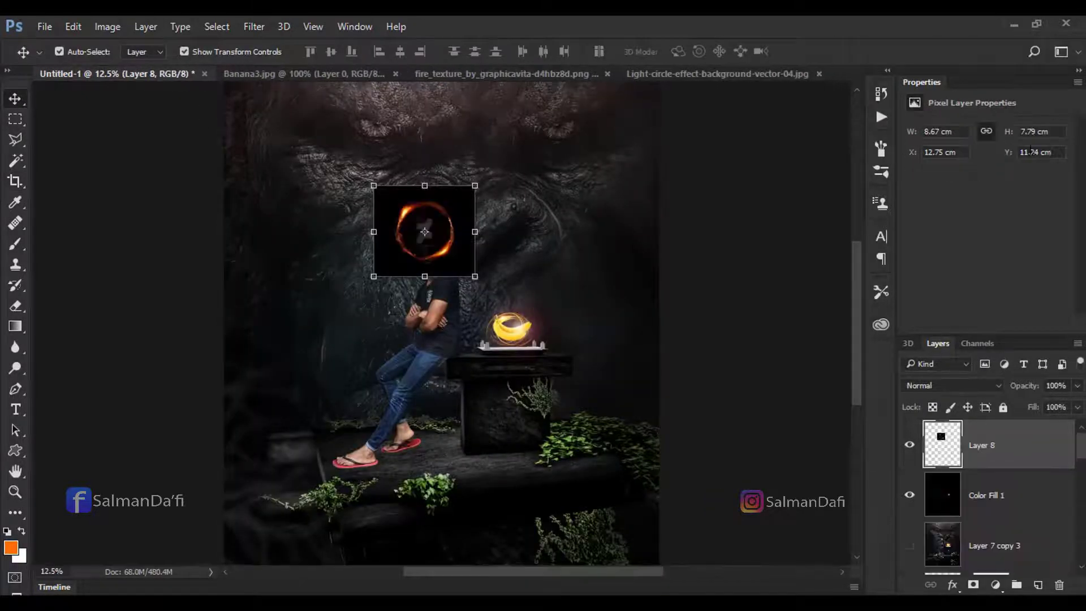
left_click(953, 385)
left_click(955, 172)
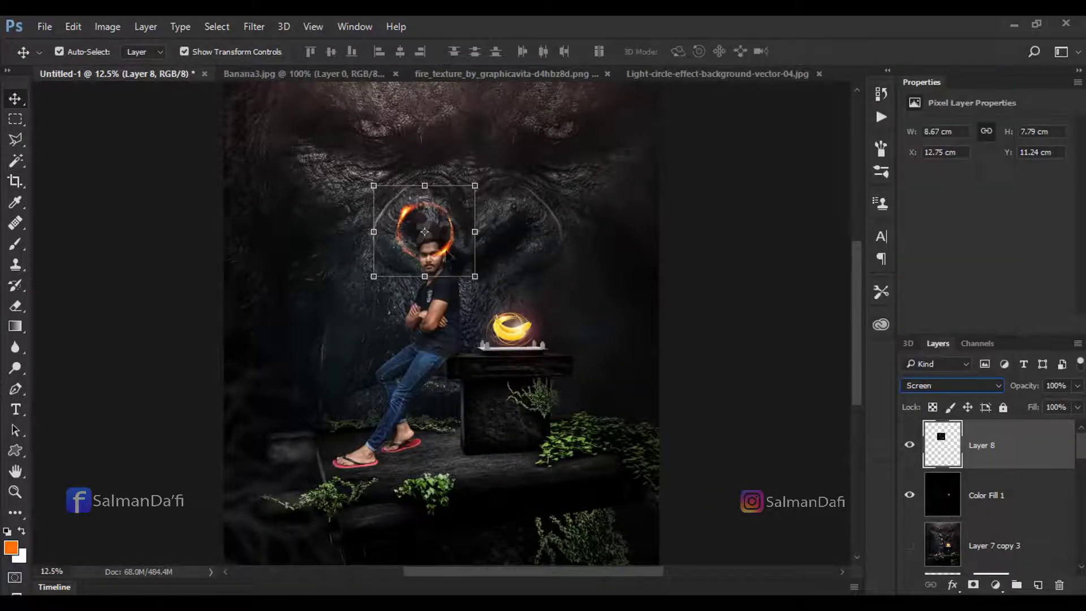
Step: Boost the fire ring's Brightness/Contrast to contrast 100
left_click(107, 27)
left_click(374, 66)
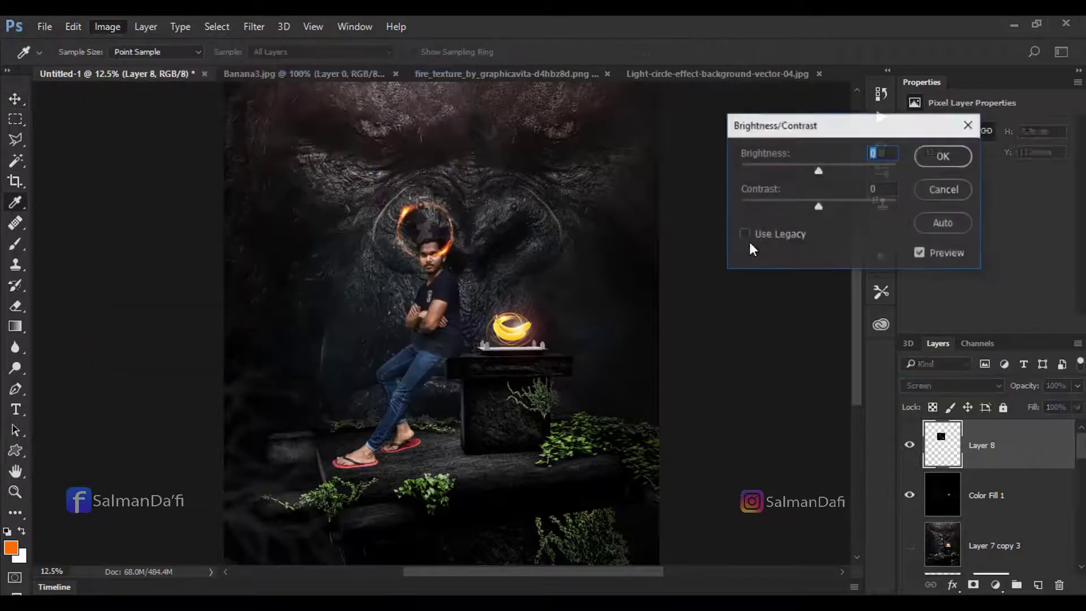
type("100")
left_click(956, 163)
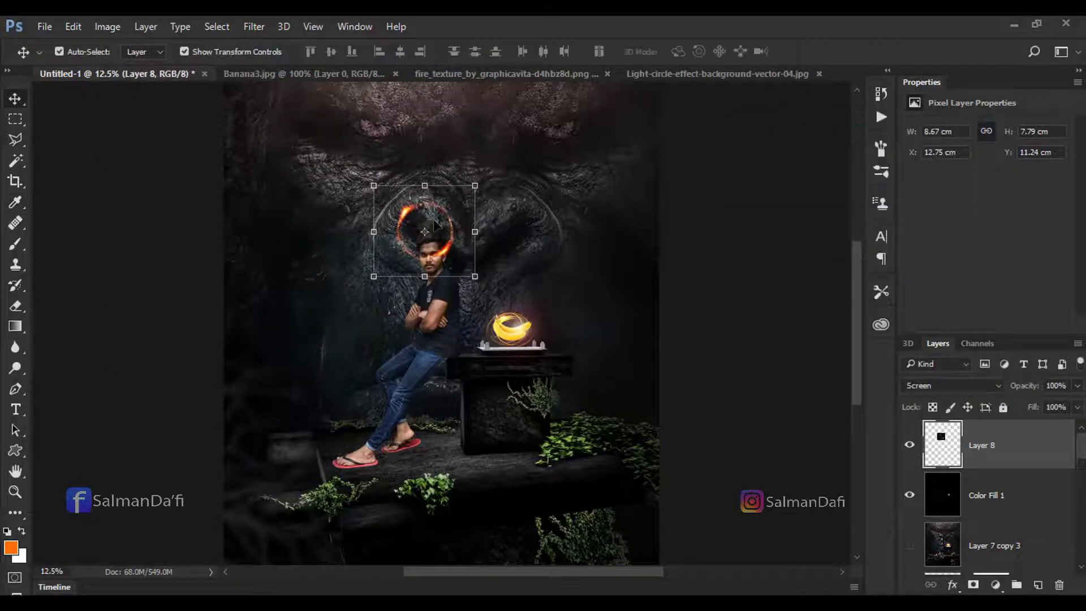
left_click(108, 27)
left_click(362, 68)
left_click_drag(819, 207, 929, 208)
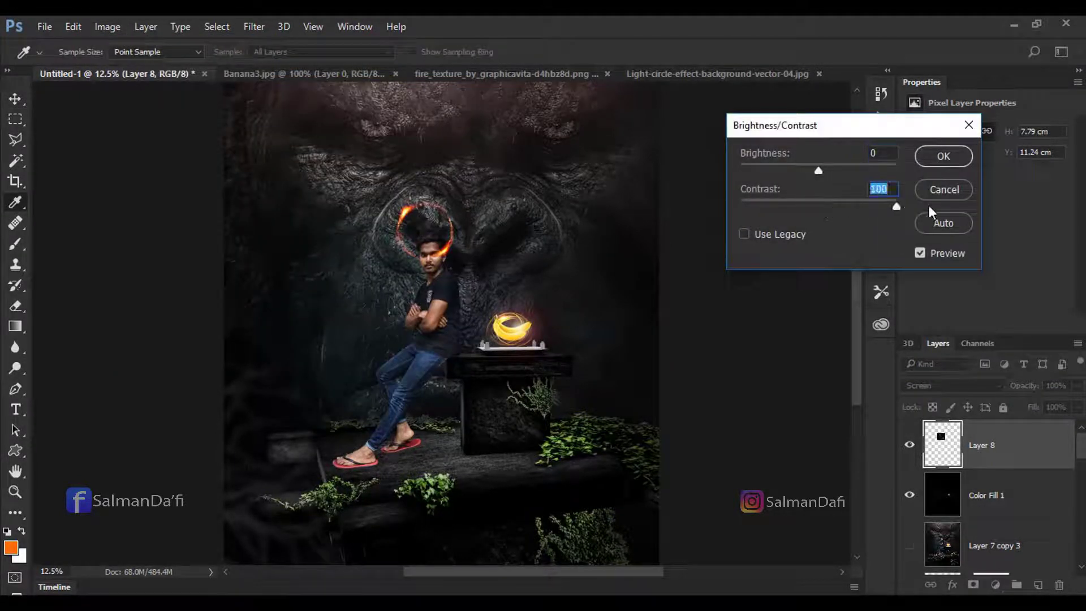
left_click(944, 156)
Step: Move the fire ring onto the banana, then scale it down and rotate it to fit
key("v")
left_click_drag(441, 247, 528, 350)
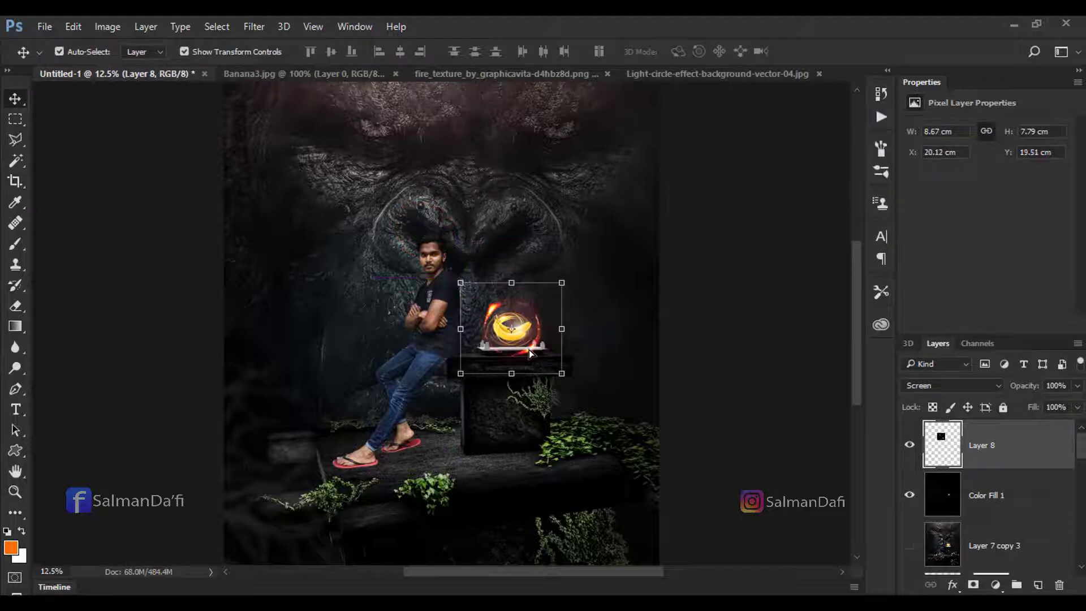
key("ctrl+plus")
key("ctrl+plus")
key("ctrl+plus")
key("ctrl+t")
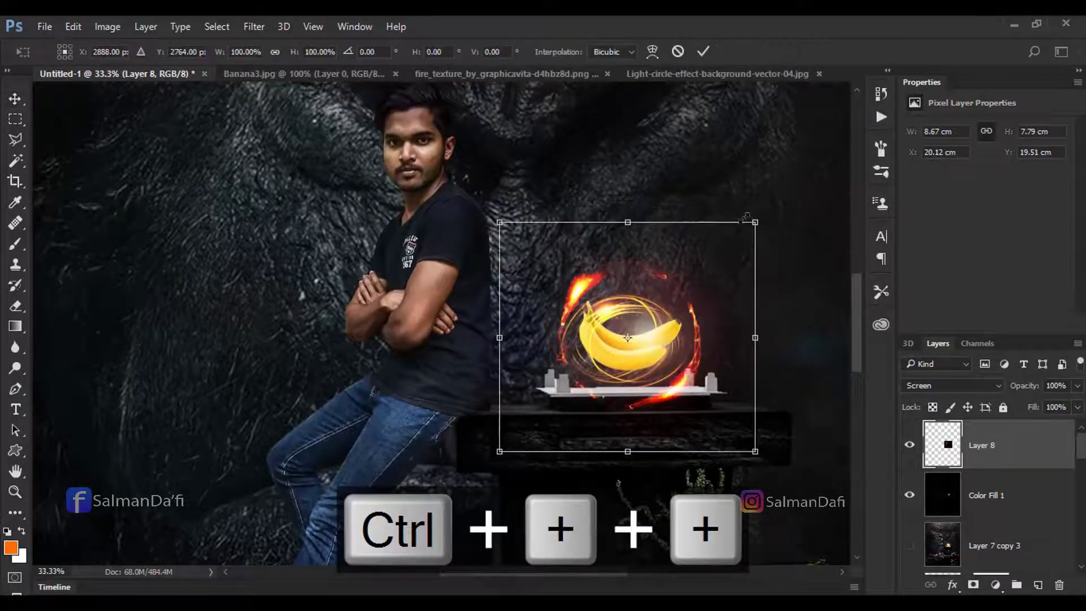
mouse_move(749, 201)
left_mouse_down()
mouse_move(720, 223)
mouse_move(716, 247)
left_mouse_up()
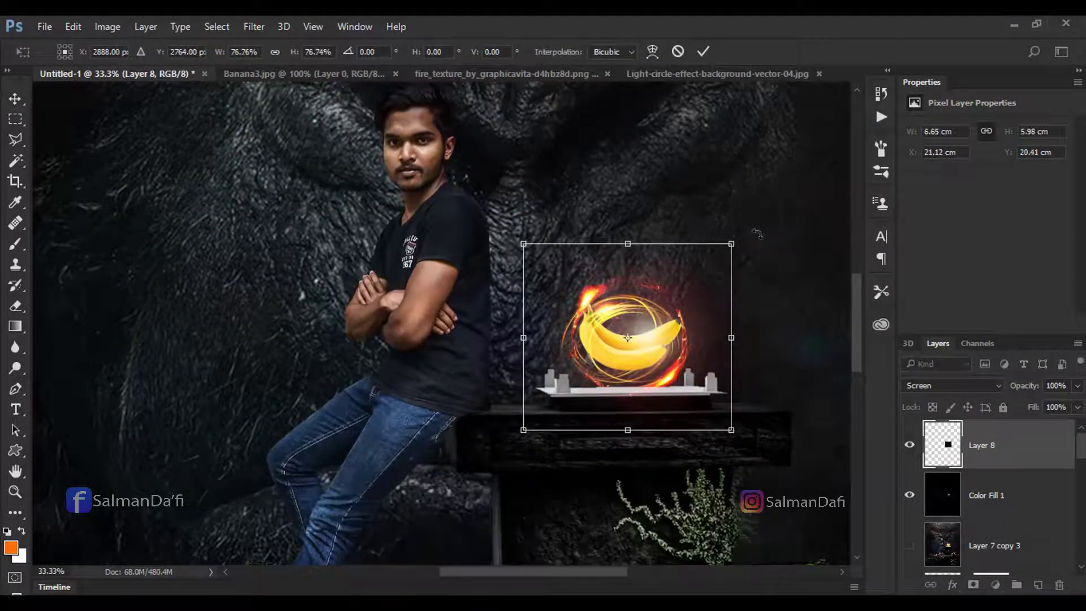
mouse_move(710, 181)
left_mouse_down()
mouse_move(599, 114)
mouse_move(489, 231)
left_mouse_up()
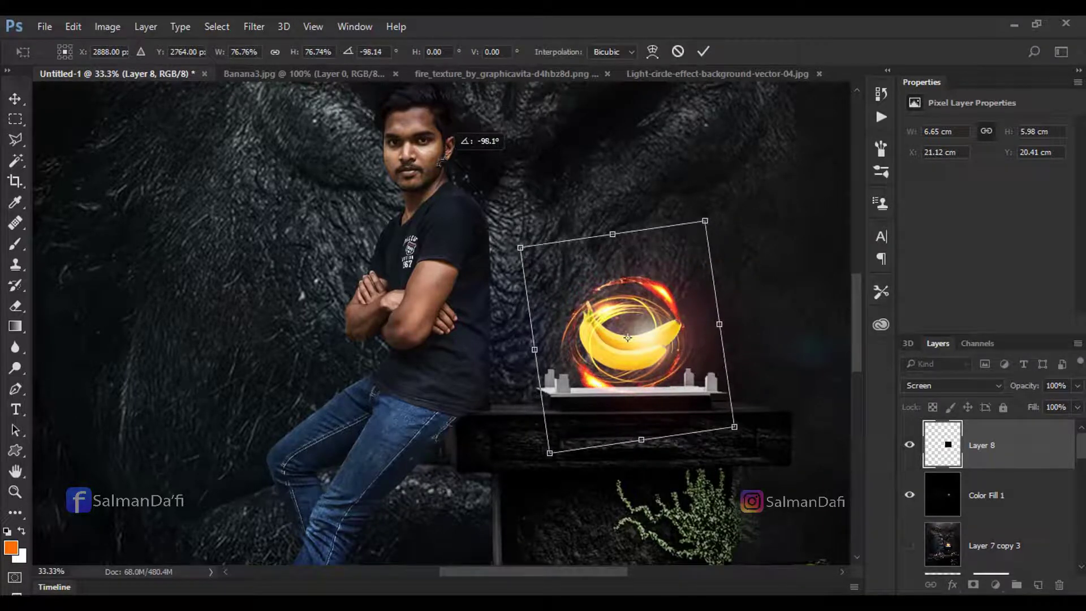
left_click_drag(489, 231, 498, 243)
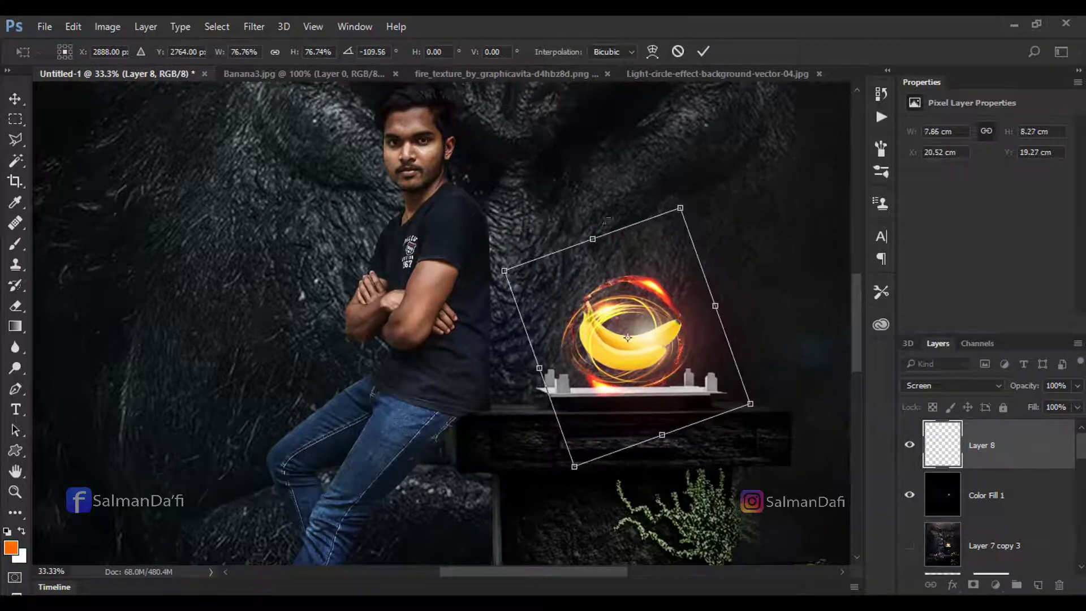
left_click_drag(681, 209, 709, 182)
key("Return")
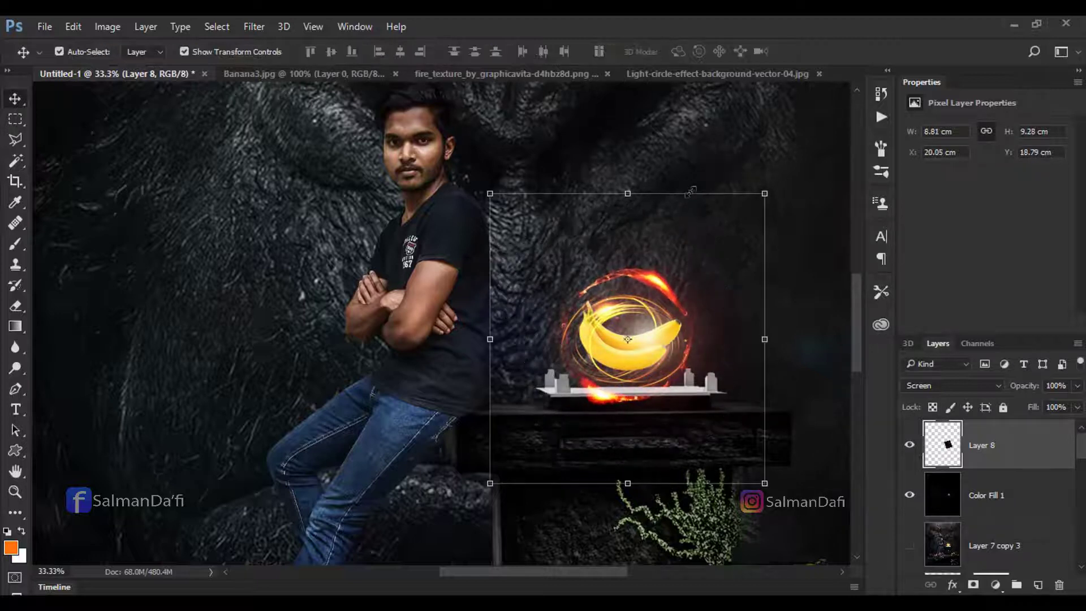
key("alt+bracketleft")
key("ctrl+minus")
key("ctrl+minus")
key("ctrl+minus")
key("ctrl+minus")
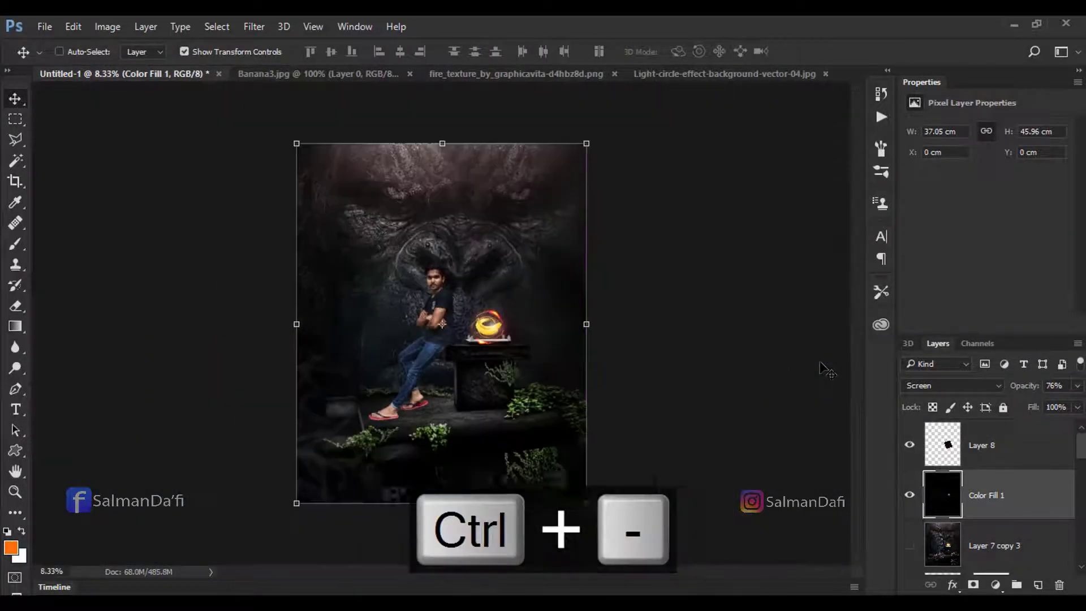
Step: Check the Color Fill 1 flare layer's effect and move it lower in the layer stack
key("ctrl+plus")
left_click(909, 496)
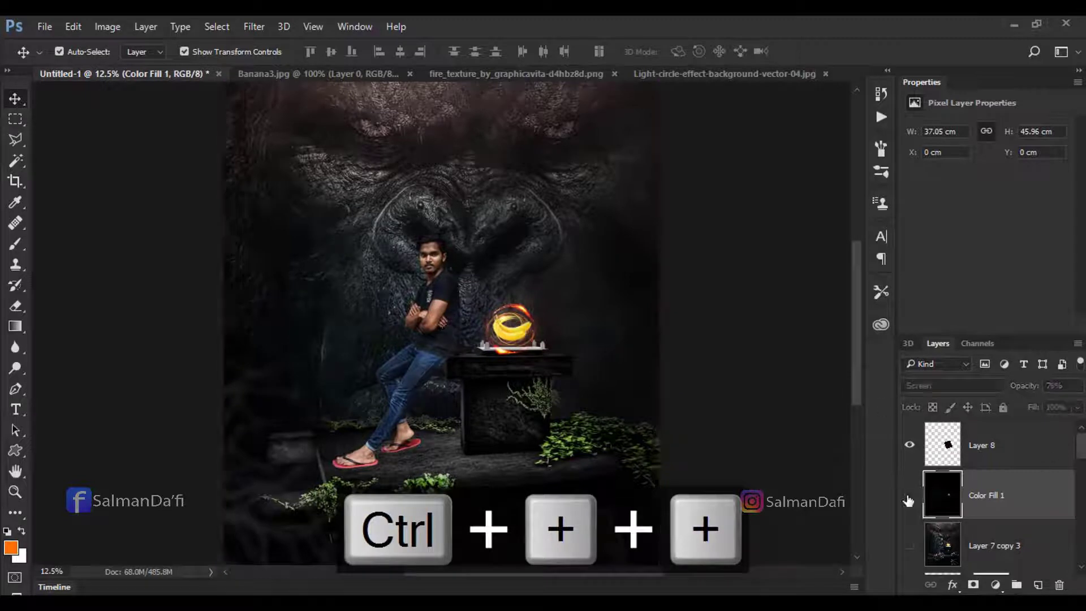
left_click(909, 497)
scroll(1029, 499, "down", 1)
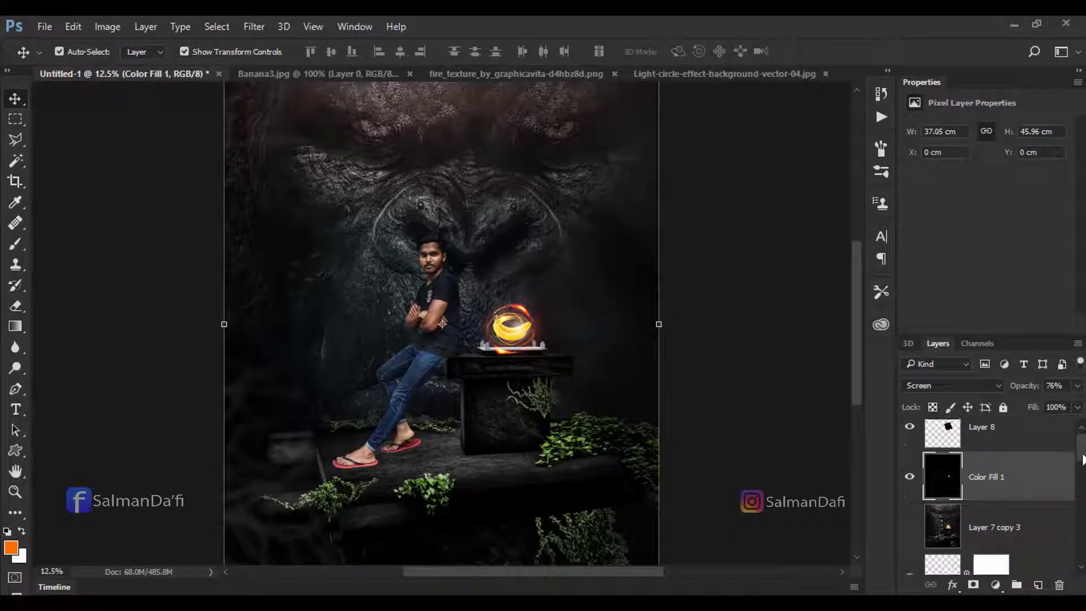
left_click_drag(1024, 461, 1027, 498)
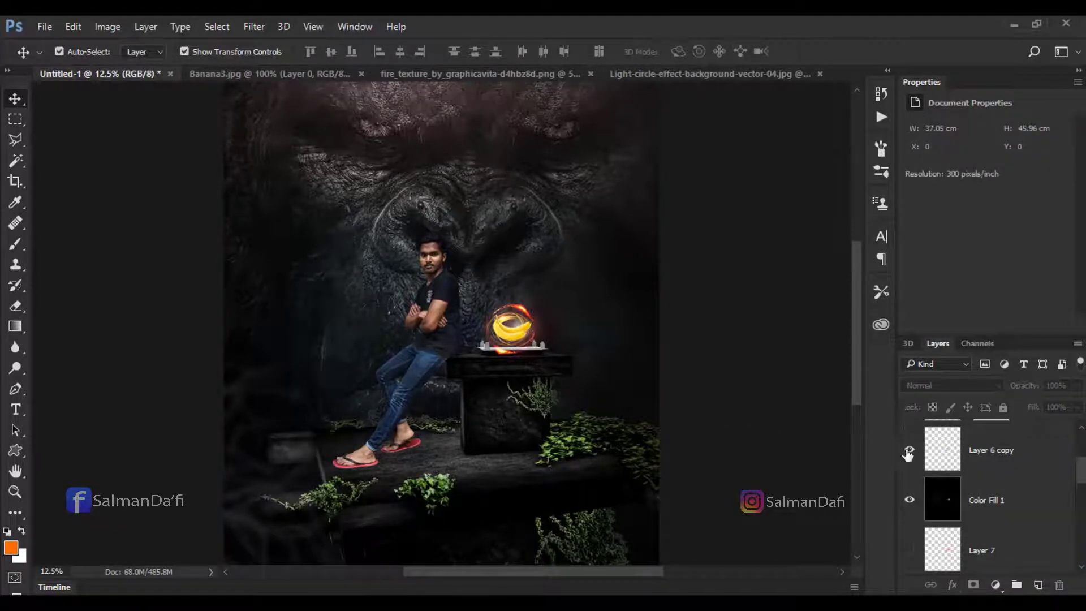
Step: Erase the darkening around the man on Color Fill 1 with a large eraser
left_click(657, 486, "ctrl")
left_click(19, 245)
left_click(16, 306)
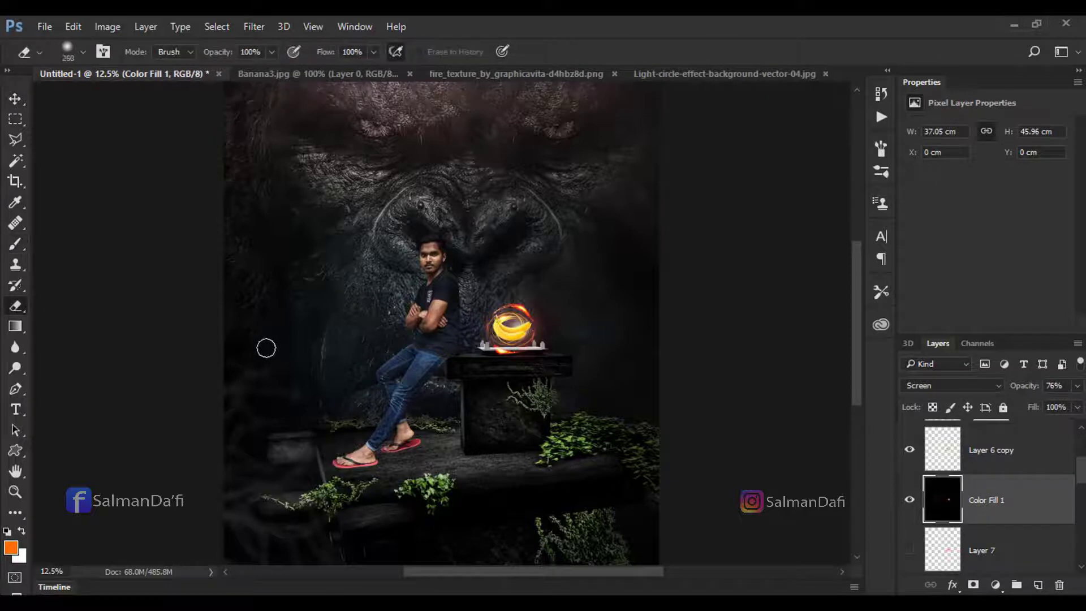
key("bracketright")
key("bracketright")
key("bracketright")
key("bracketright")
key("bracketright")
key("bracketright")
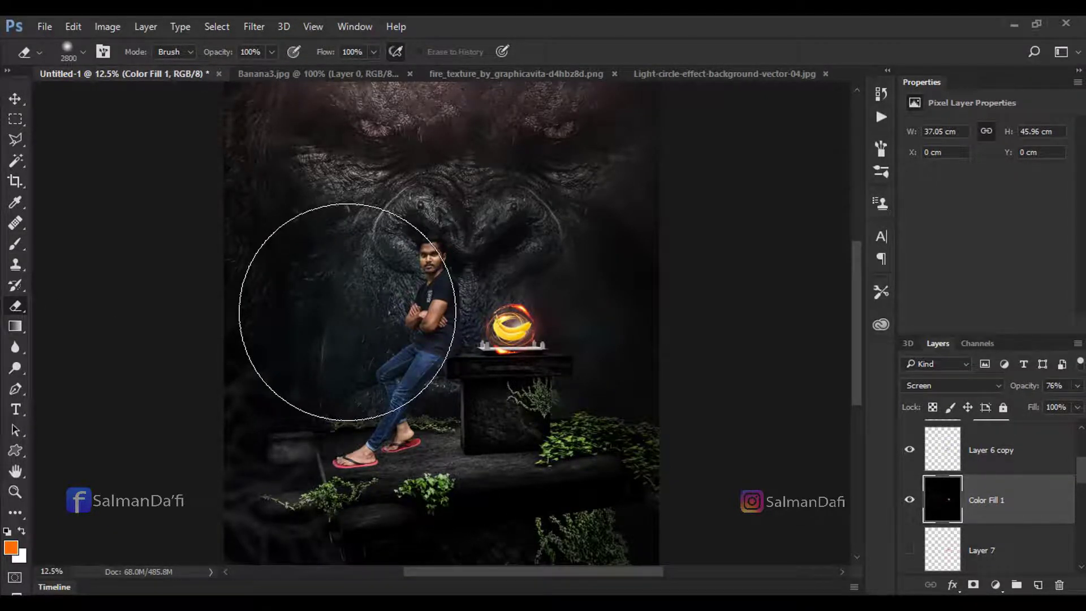
left_click_drag(347, 311, 315, 315)
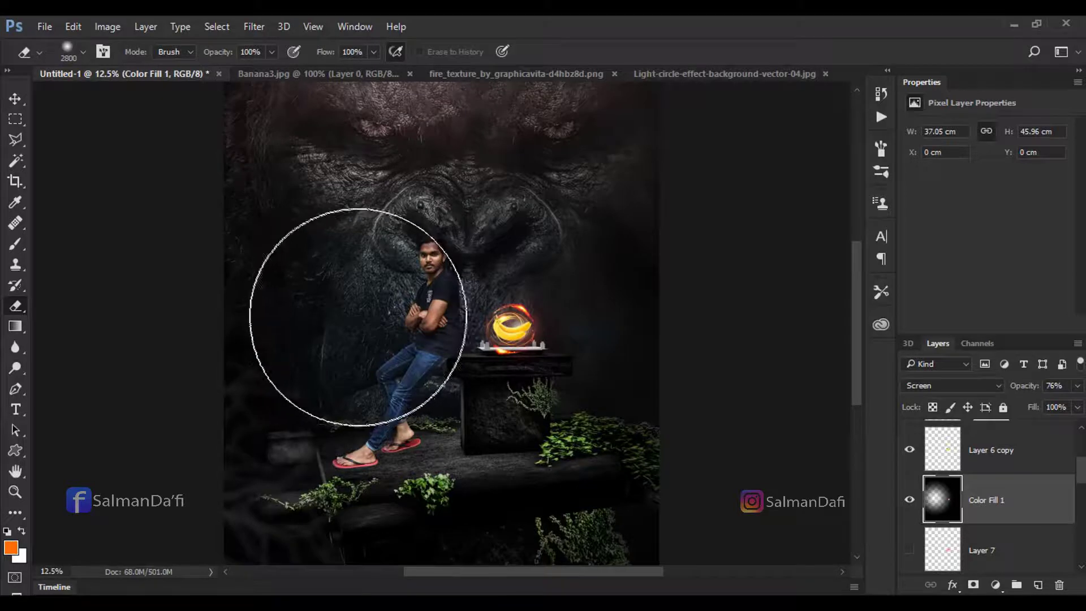
left_click(909, 500)
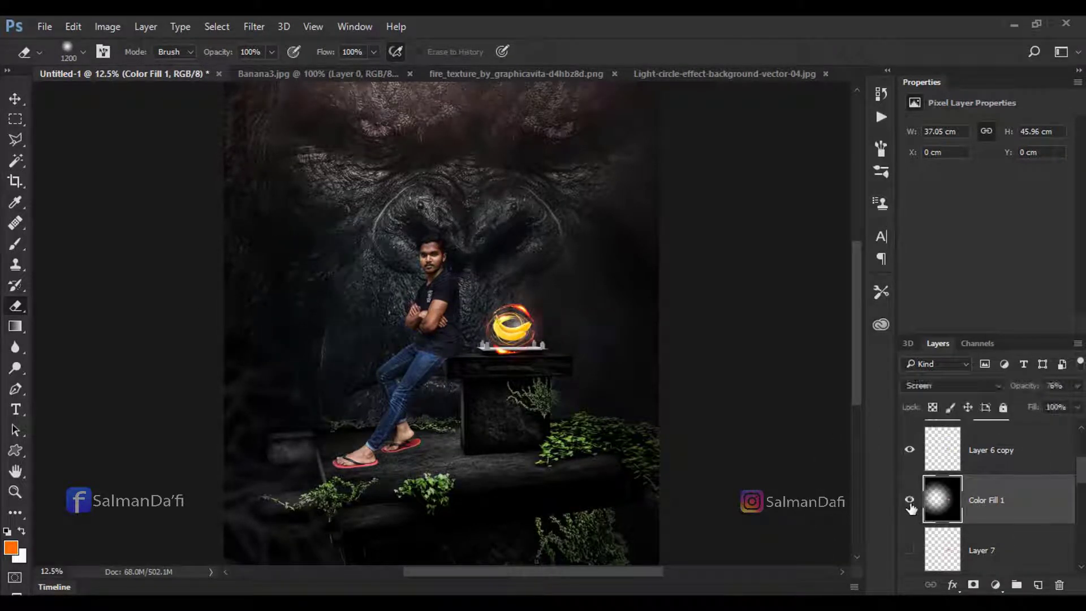
key("ctrl+minus")
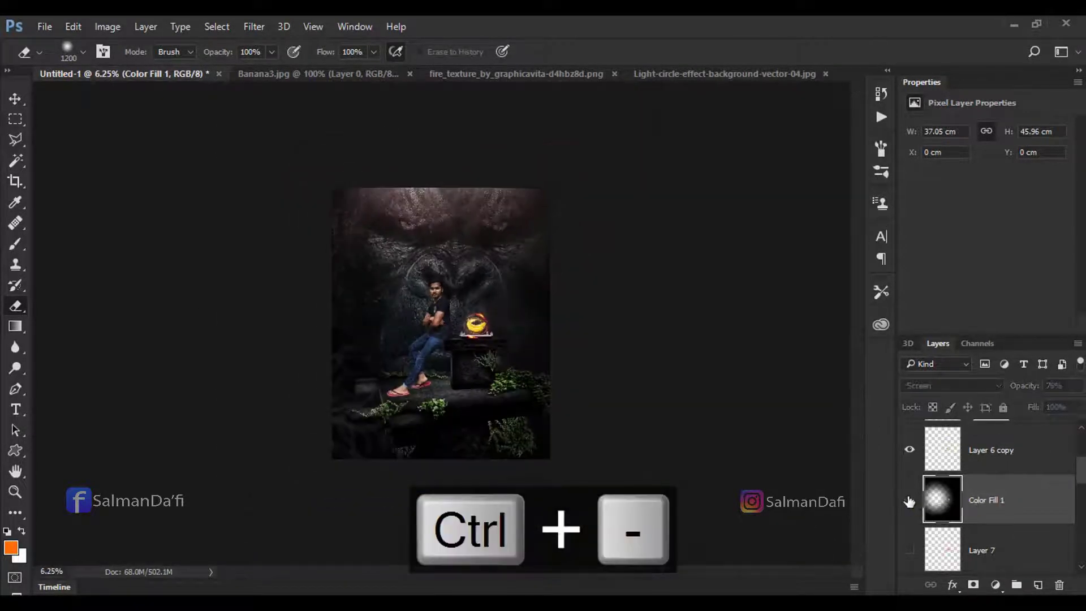
left_click(910, 500)
key("bracketleft")
key("bracketleft")
key("bracketleft")
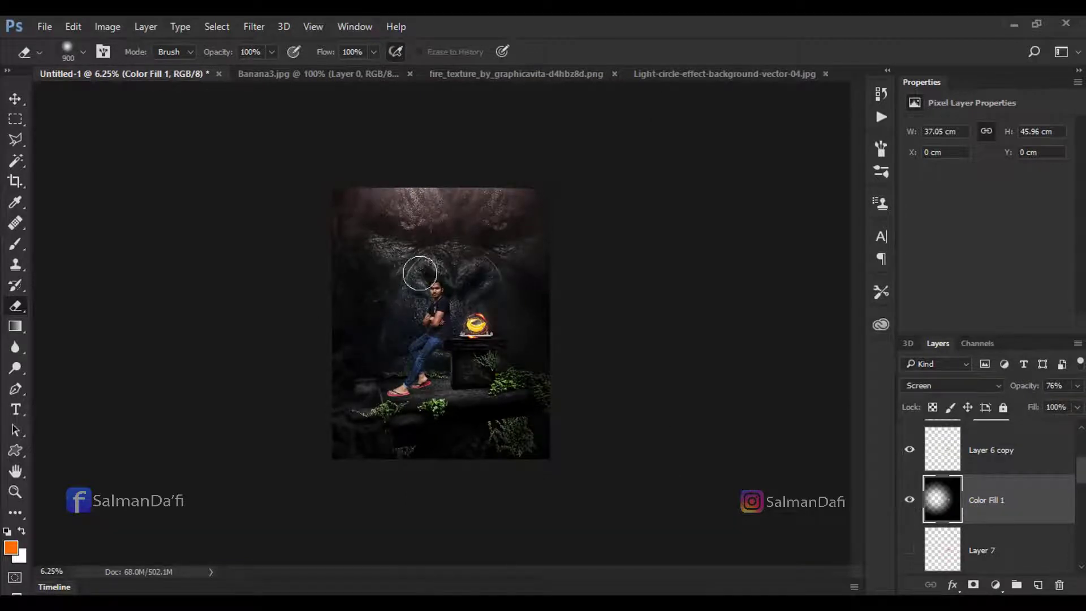
key("ctrl+plus")
key("ctrl+plus")
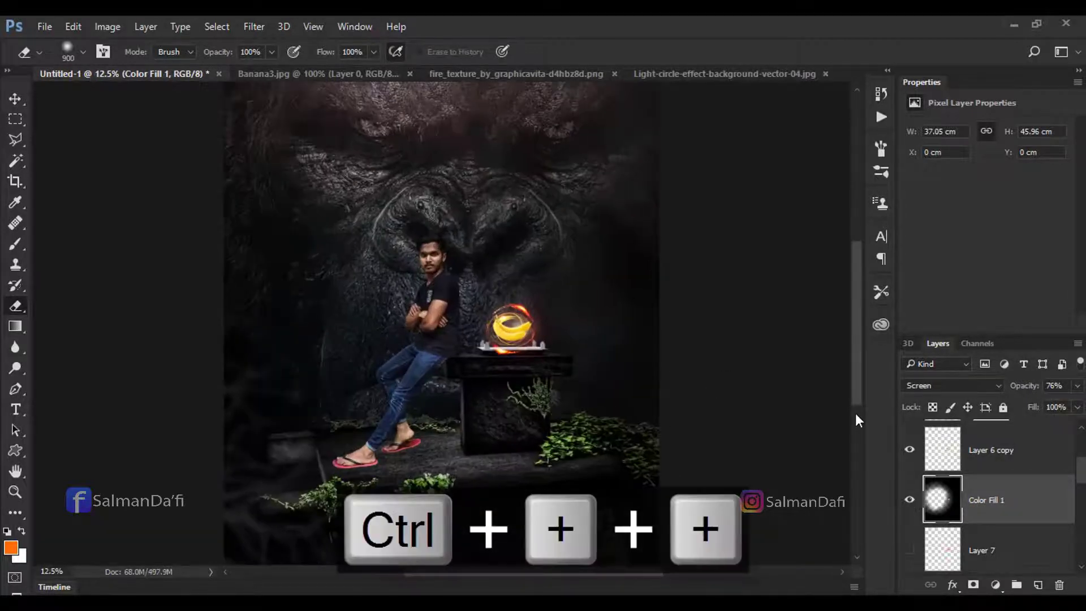
key("ctrl+minus")
Step: Add a black Solid Color fill layer above Layer 8
left_click(1073, 445)
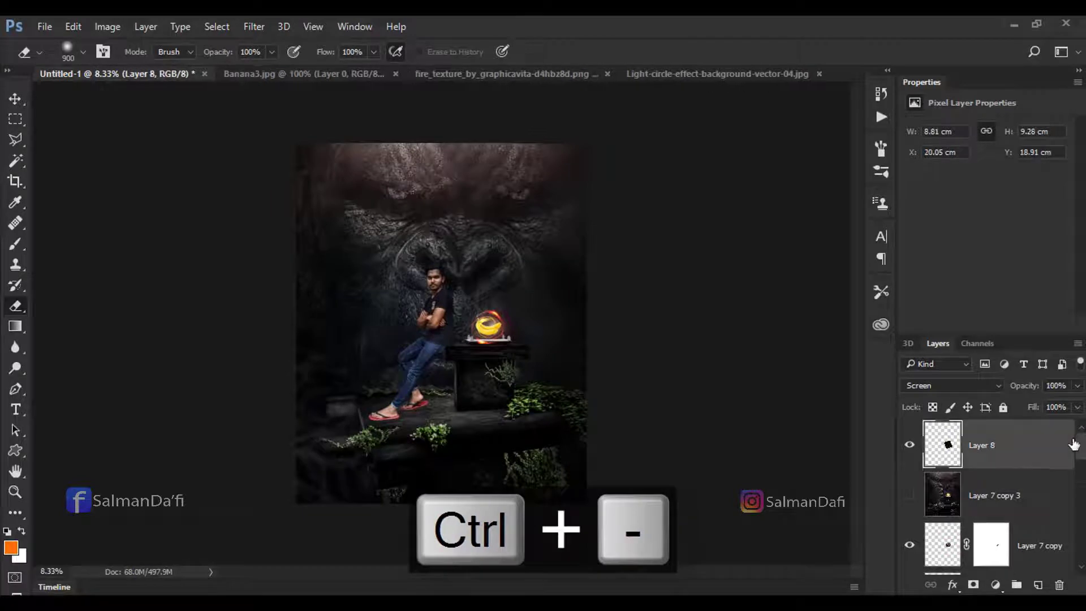
left_click(1003, 590)
left_click(980, 243)
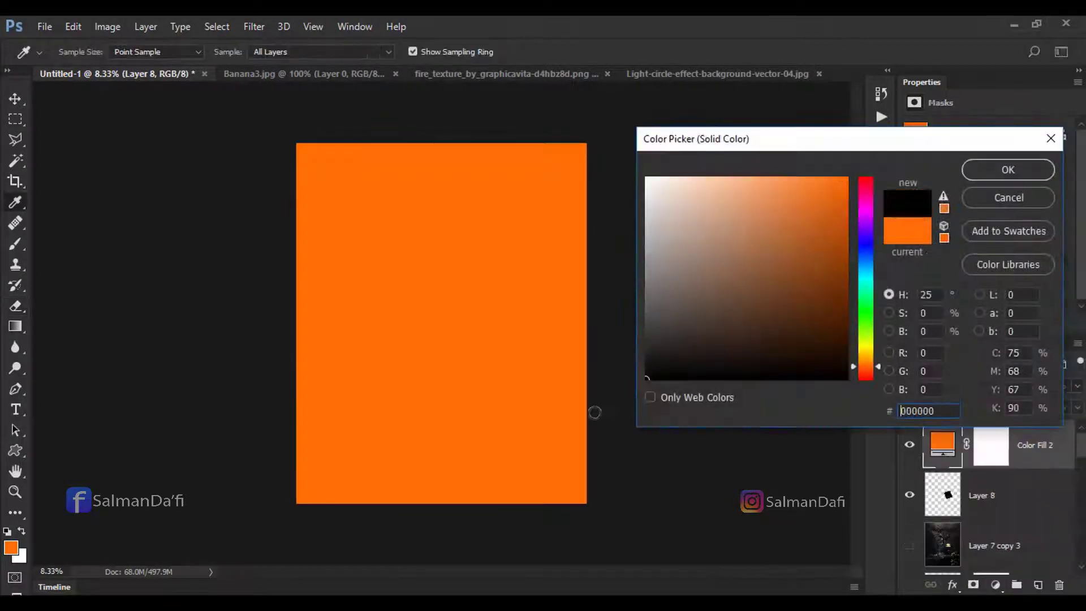
left_click(648, 376)
left_click(1006, 170)
Step: Paint the upper left of the black fill's mask with a 3400 brush
key("b")
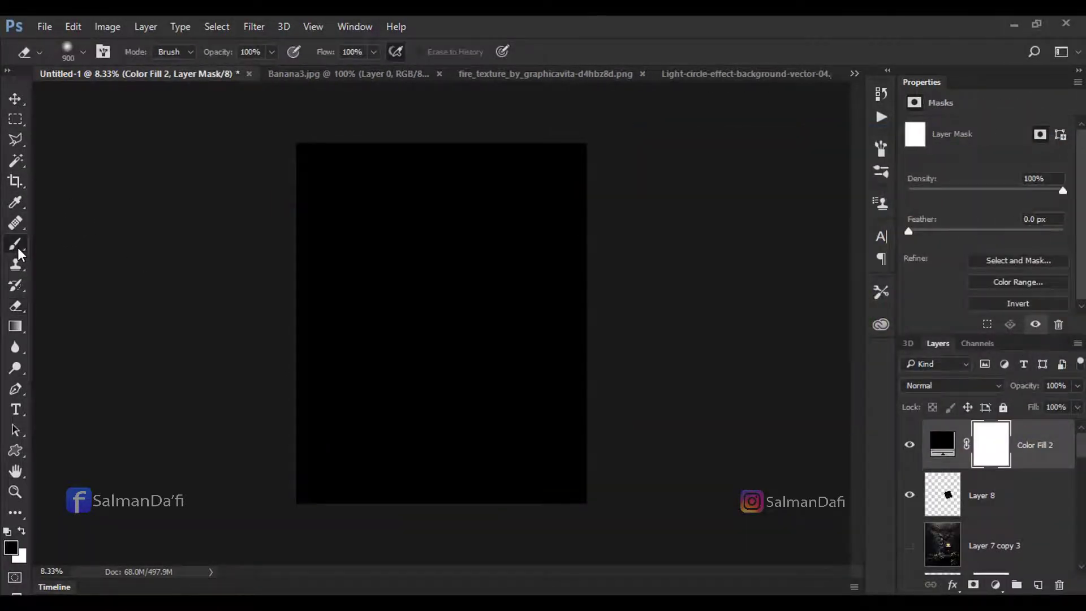
key("bracketright")
key("bracketright")
key("bracketright")
left_click_drag(356, 201, 342, 187)
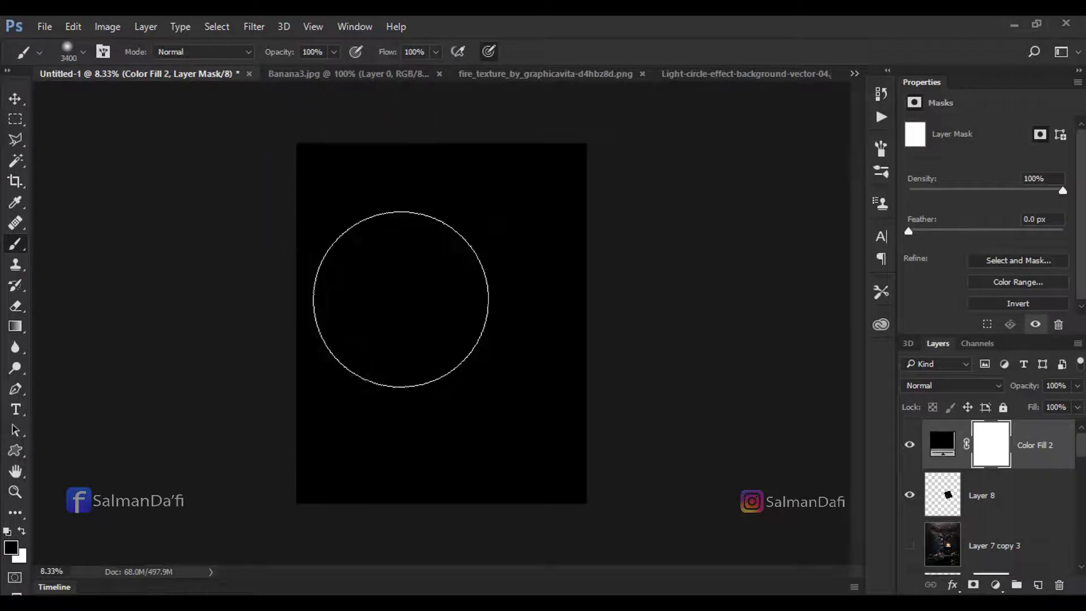
Step: Mask Color Fill 2 around the man, banana and pedestal, redarken the upper right, and set opacity to 68%
mouse_move(447, 358)
left_mouse_down()
mouse_move(469, 337)
mouse_move(396, 359)
left_mouse_up()
left_click(395, 359)
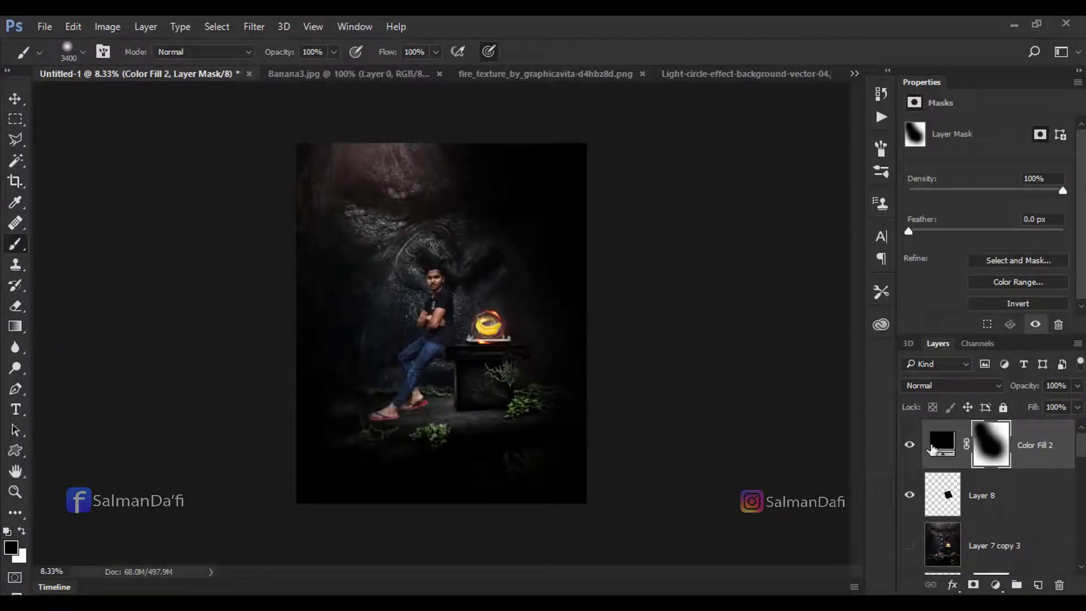
left_click_drag(1028, 390, 1010, 386)
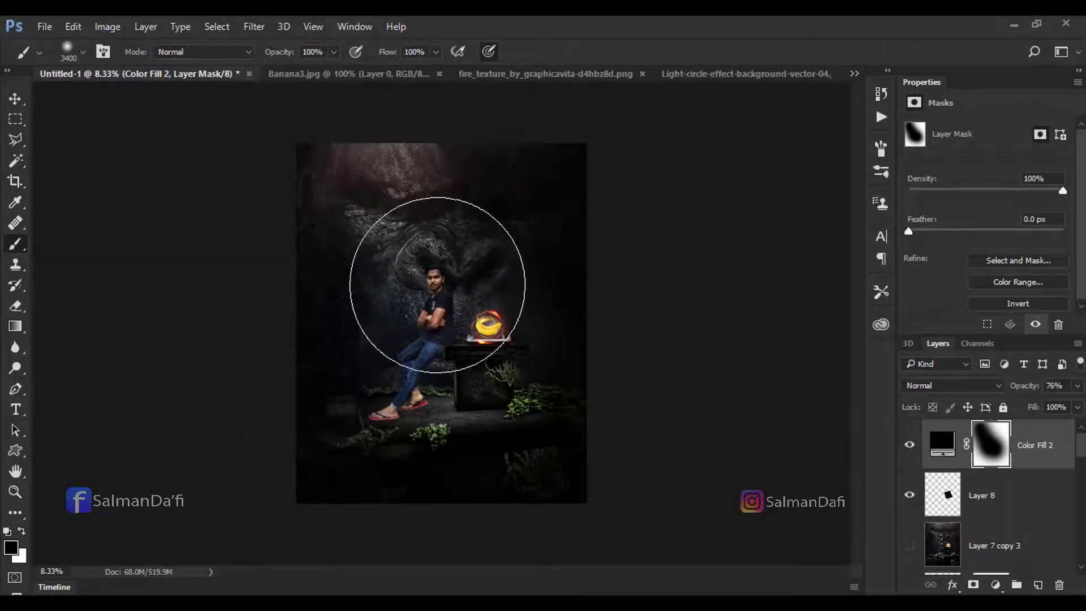
mouse_move(432, 315)
left_mouse_down()
mouse_move(460, 373)
mouse_move(441, 378)
left_mouse_up()
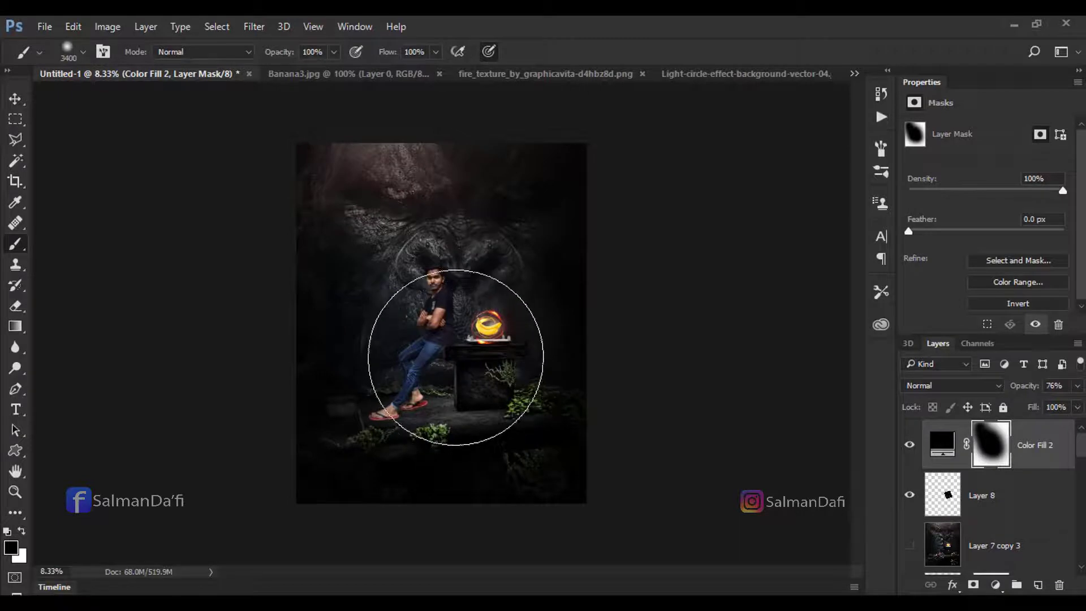
key("bracketleft")
key("bracketleft")
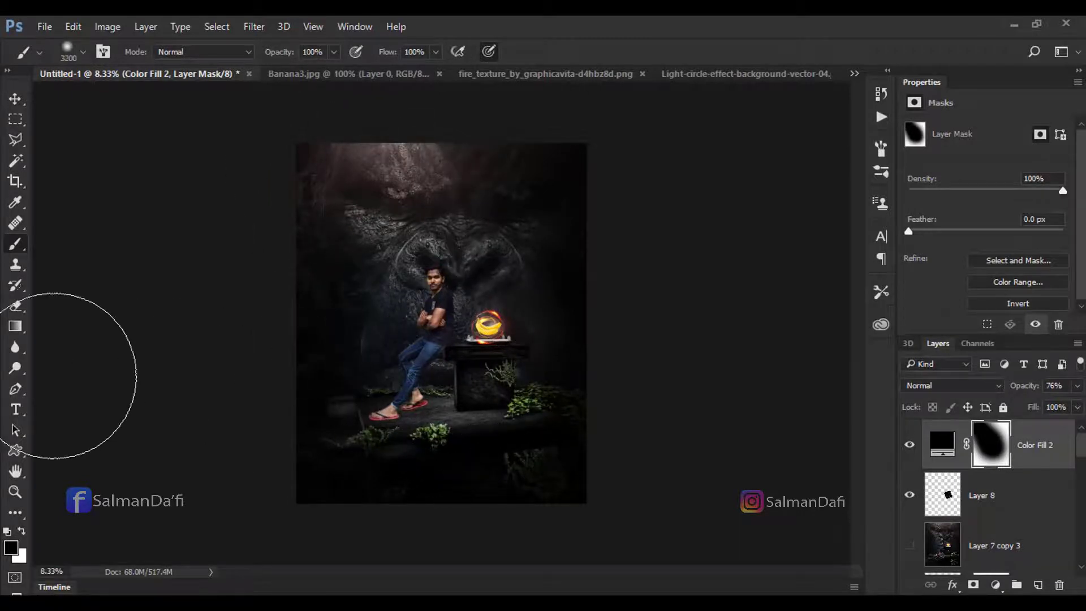
left_click(22, 530)
key("bracketleft")
key("bracketleft")
key("bracketleft")
mouse_move(656, 260)
left_mouse_down()
mouse_move(557, 206)
mouse_move(553, 213)
mouse_move(509, 85)
left_mouse_up()
left_click_drag(1031, 386, 1020, 387)
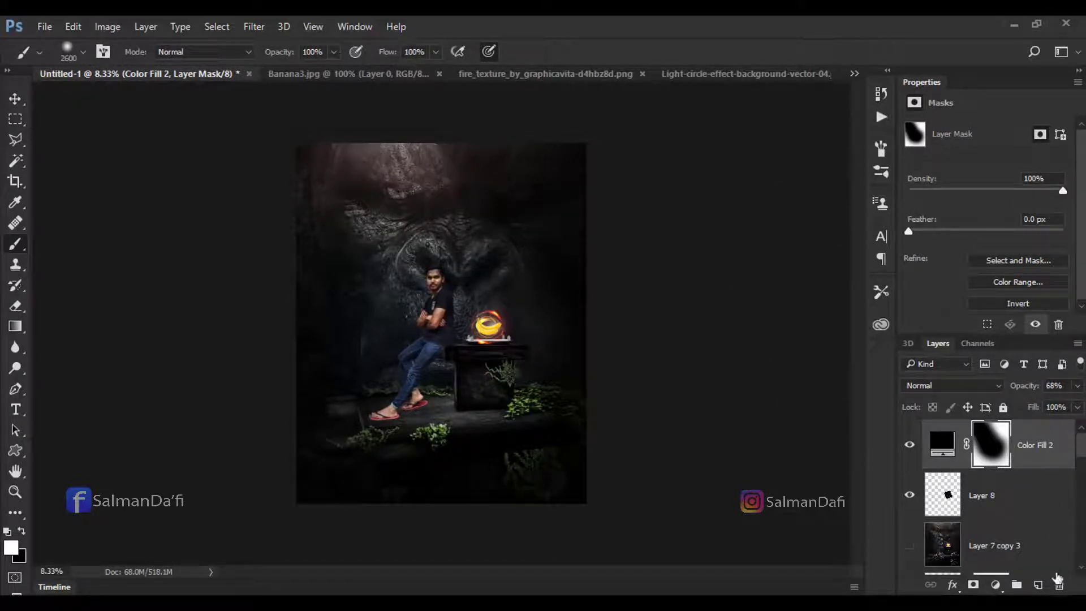
Step: Add a Gradient fill layer set to a transparent Noise gradient with RGB minimums raised to white
left_click(1001, 589)
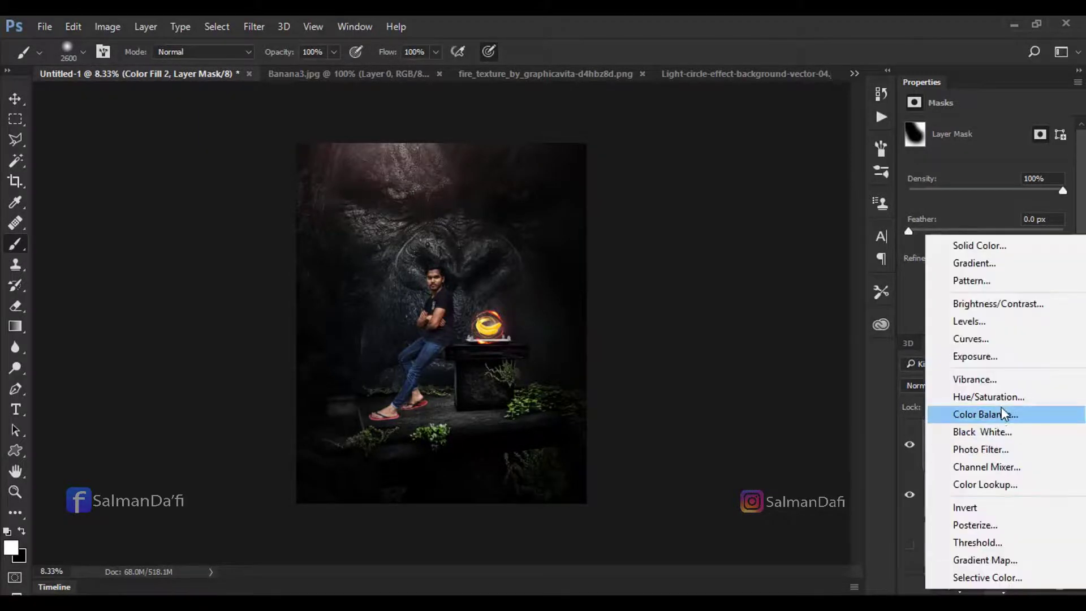
left_click(993, 259)
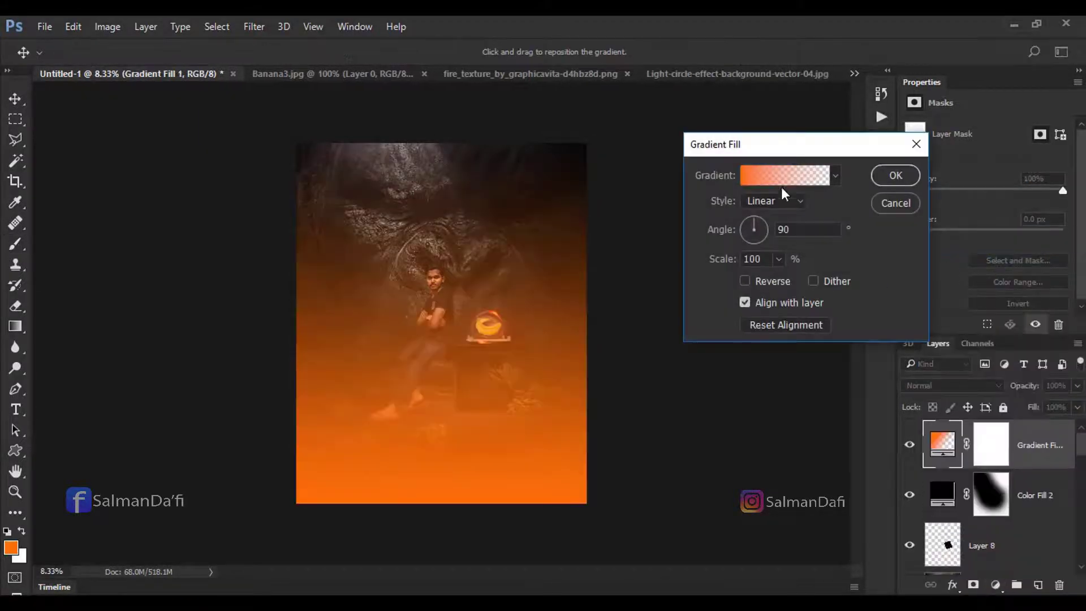
left_click(778, 176)
left_click(812, 98)
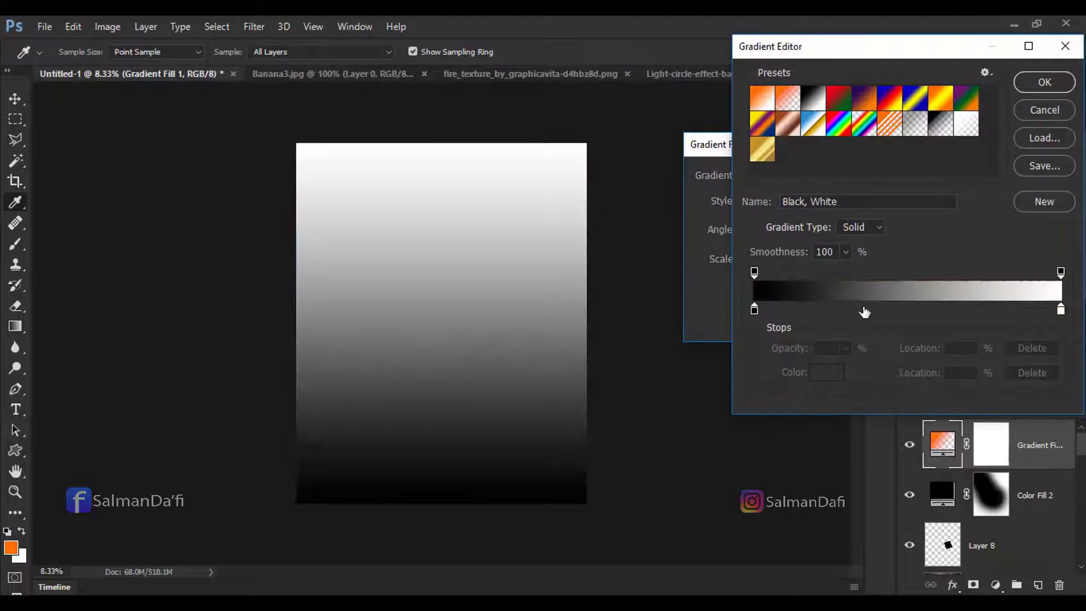
left_click(874, 224)
left_click(865, 250)
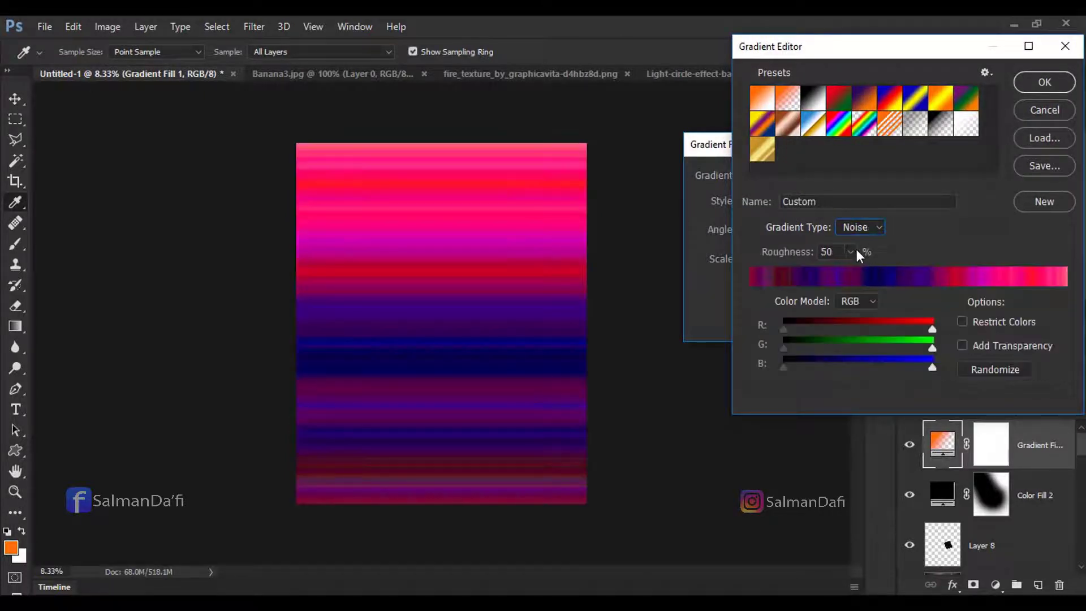
left_click(964, 345)
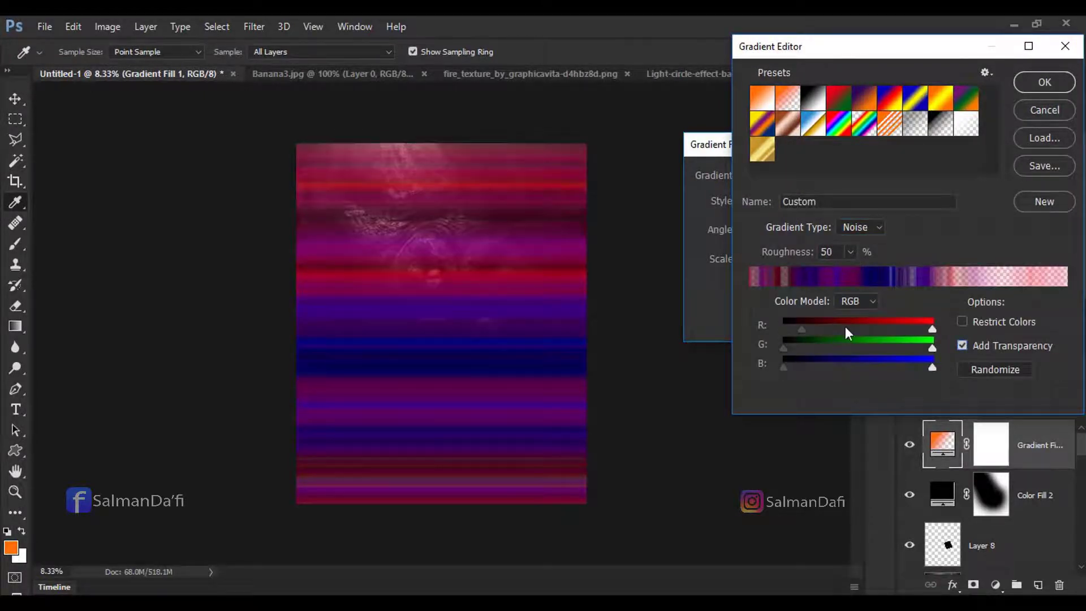
left_click_drag(802, 329, 932, 329)
left_click_drag(784, 347, 932, 347)
left_click_drag(784, 366, 991, 365)
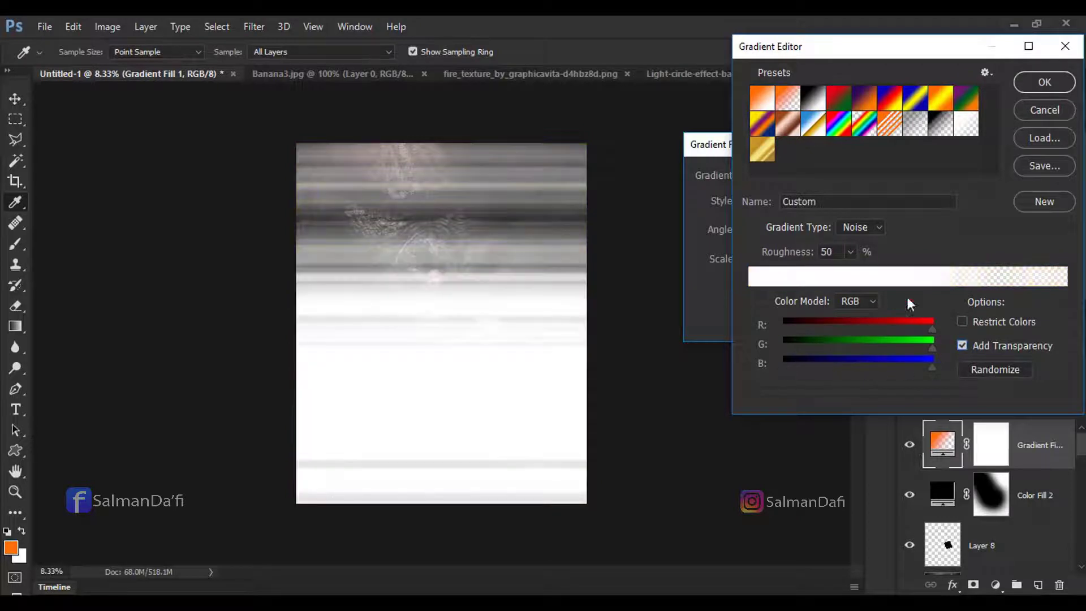
Step: Adjust the noise roughness to 44% and randomize the pattern several times before accepting
left_click(850, 252)
mouse_move(850, 272)
left_mouse_down()
mouse_move(921, 271)
mouse_move(833, 270)
left_mouse_up()
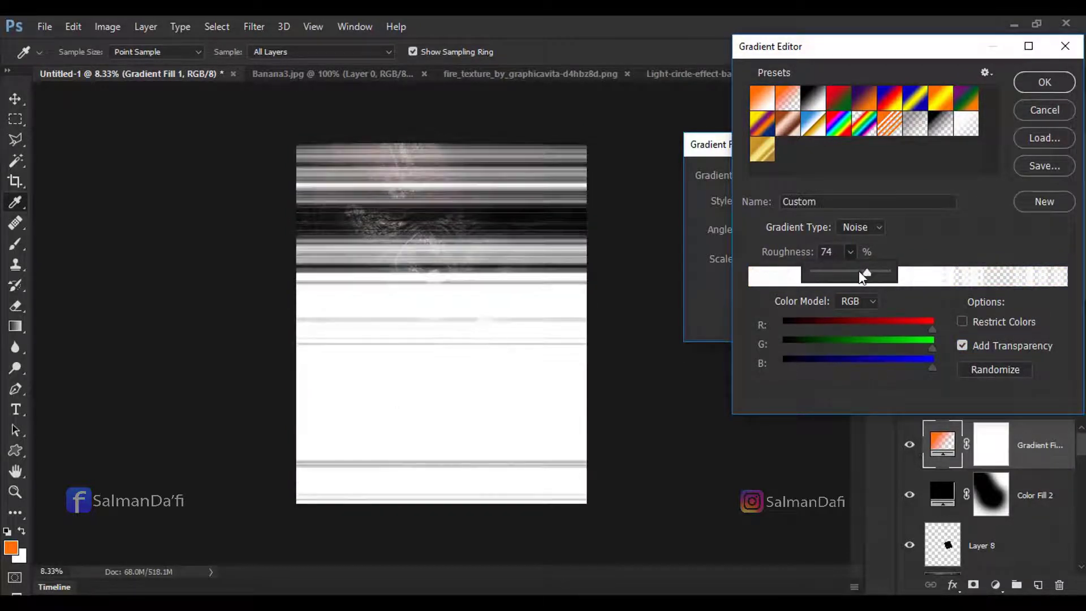
left_click(972, 368)
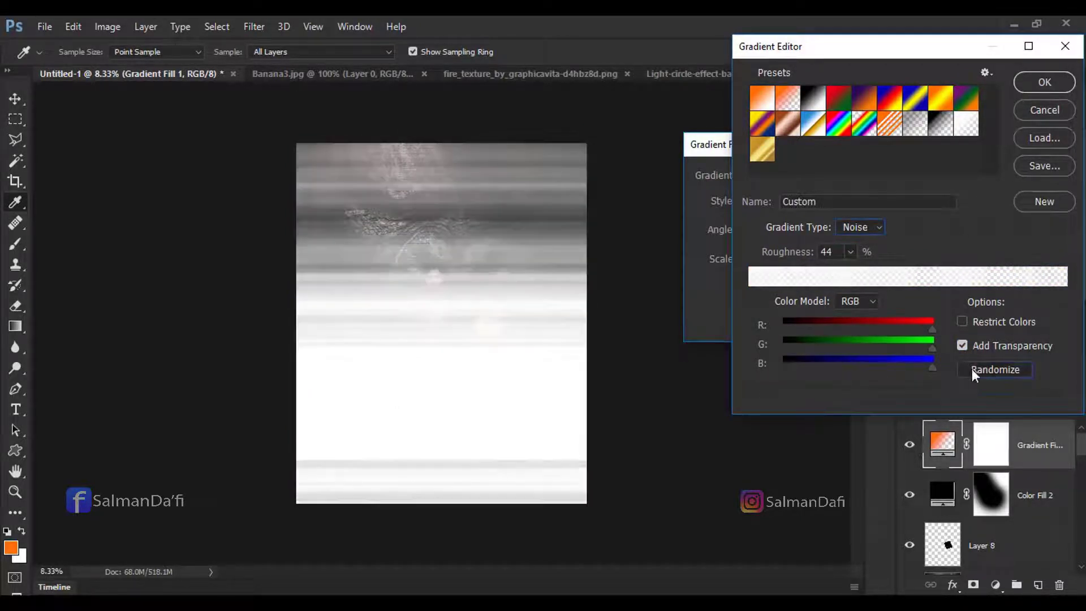
left_click(971, 369)
left_click(972, 369)
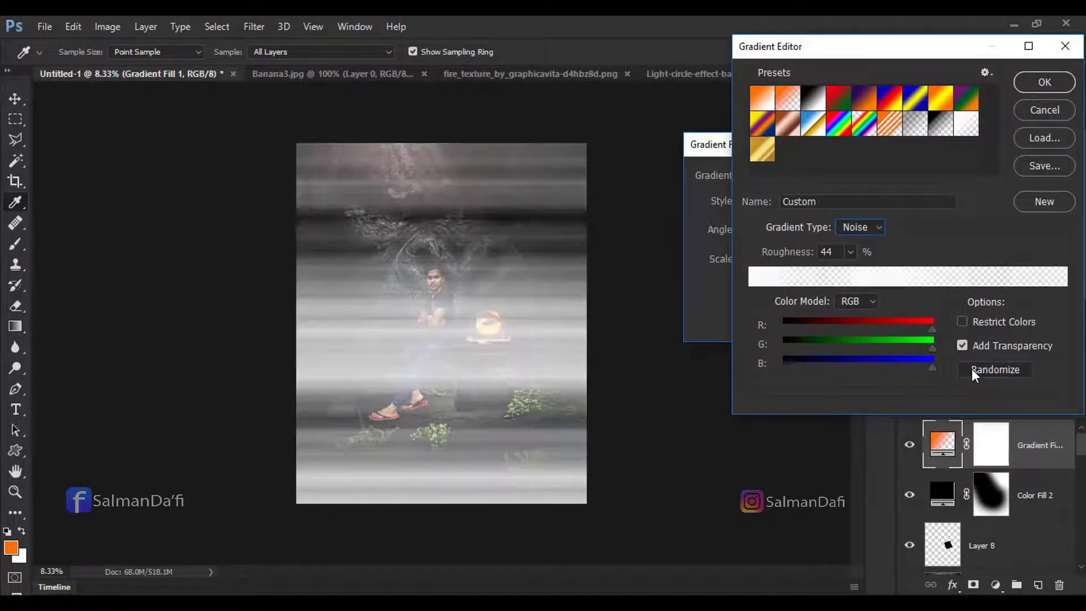
left_click(972, 369)
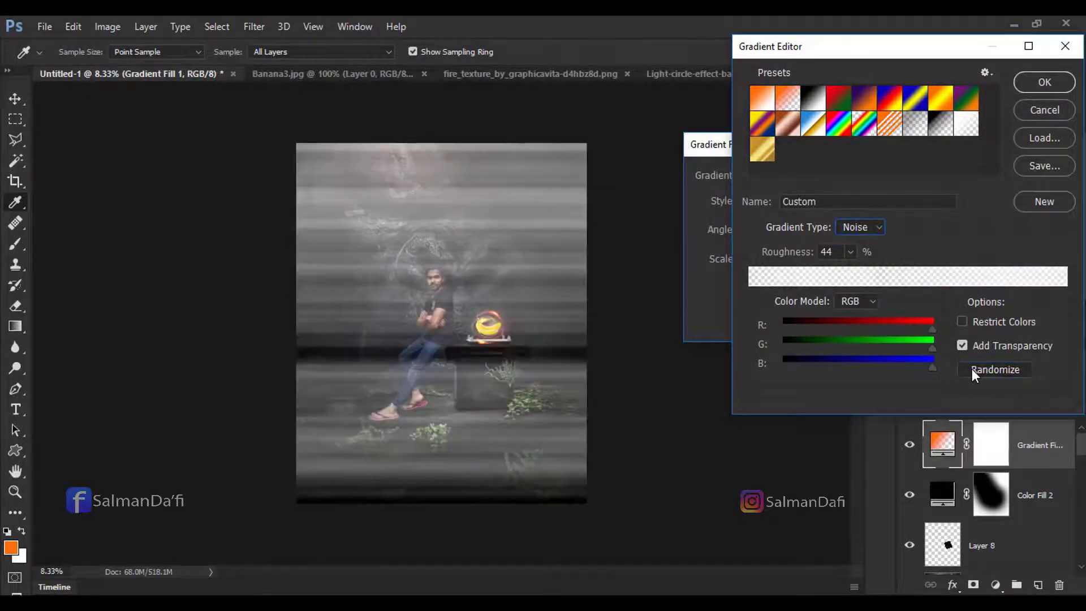
left_click(972, 368)
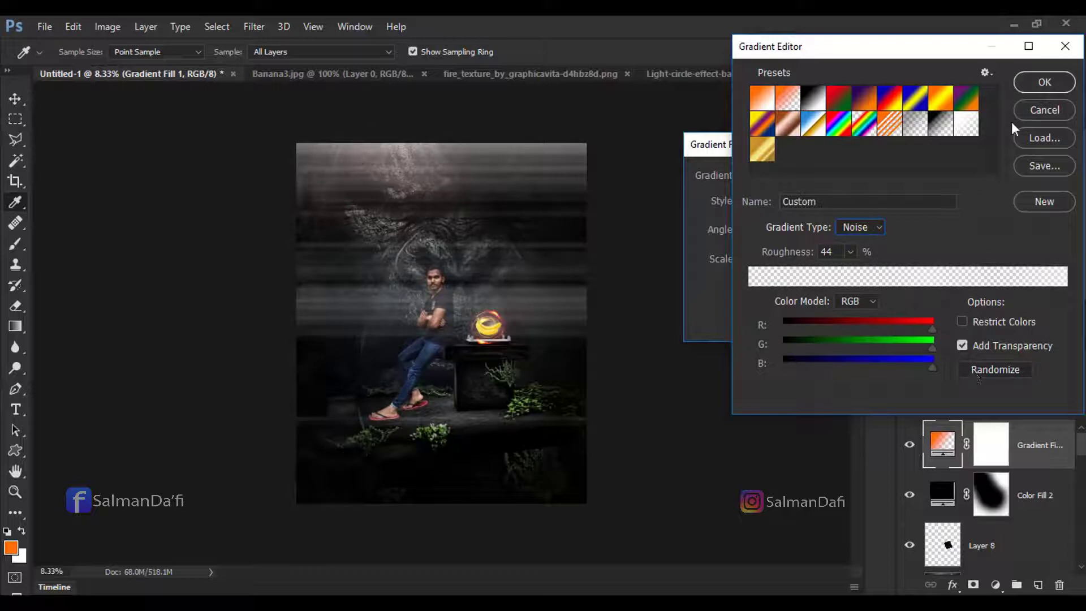
left_click(1019, 83)
left_click(772, 201)
Step: Set the gradient fill to Angle style at about -170° with its source beyond the top-left corner
left_click(789, 219)
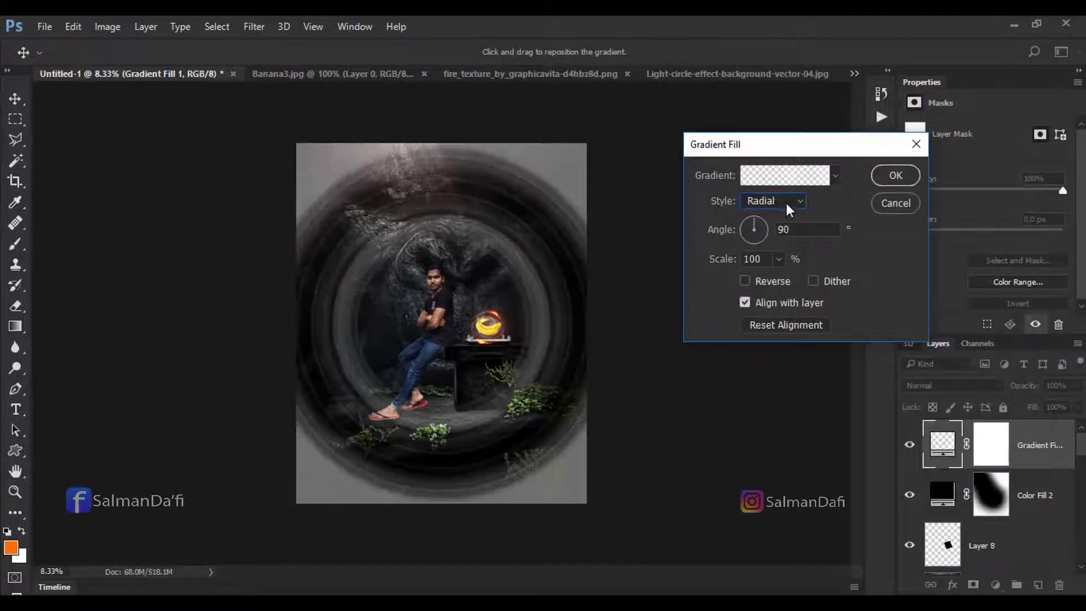
left_click(785, 229)
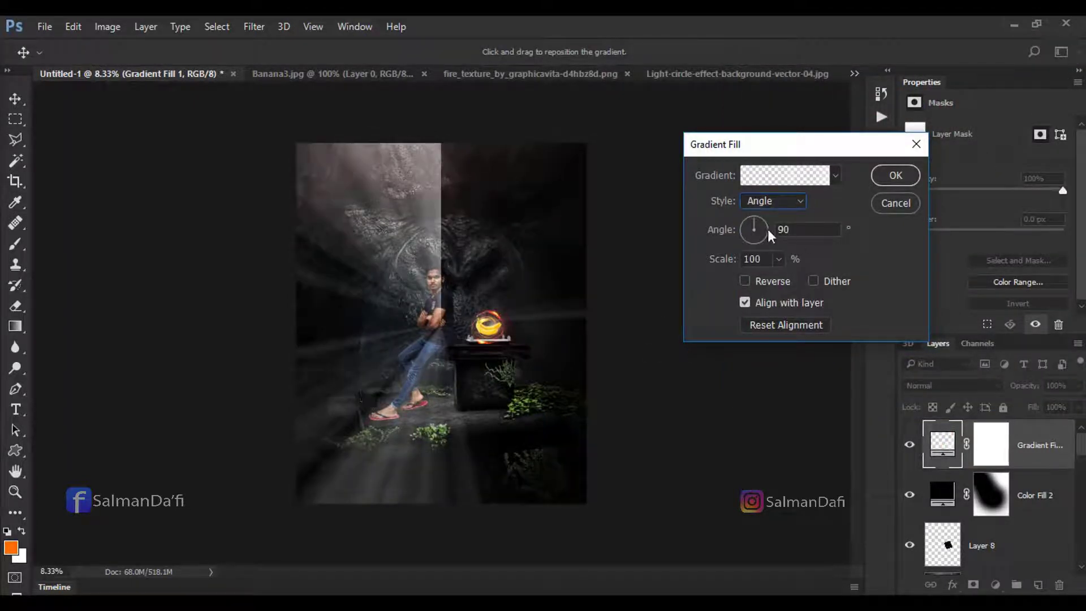
left_click_drag(751, 224, 741, 233)
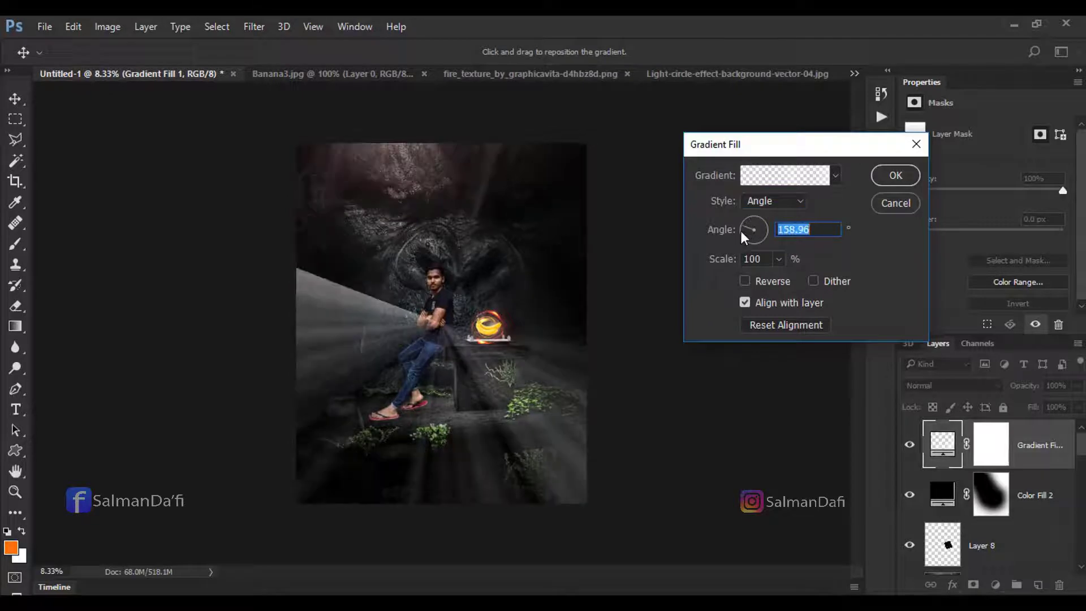
left_click_drag(441, 317, 296, 149)
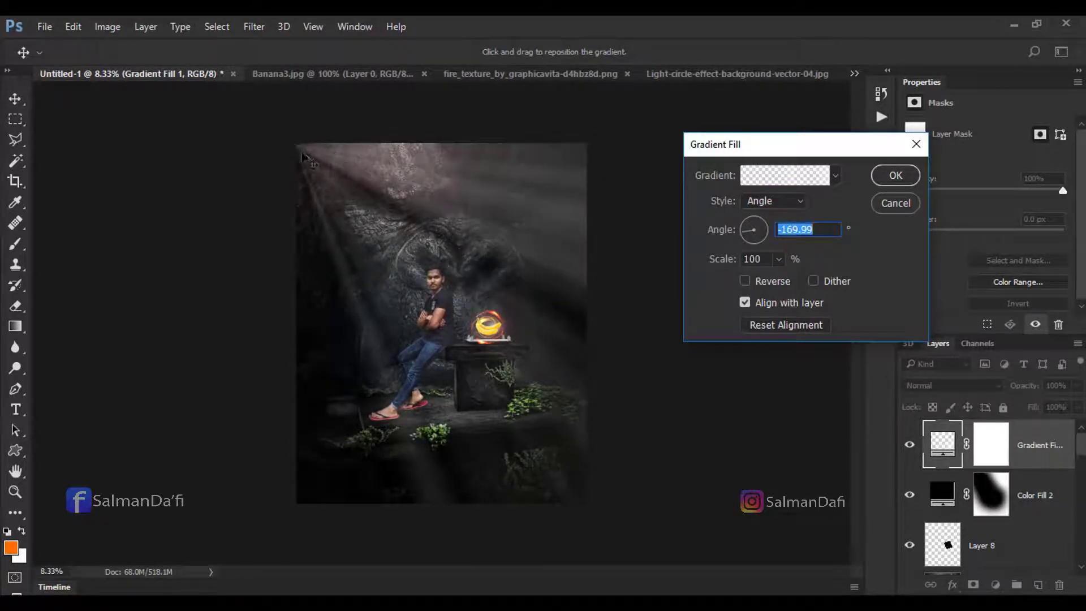
left_click_drag(306, 159, 240, 82)
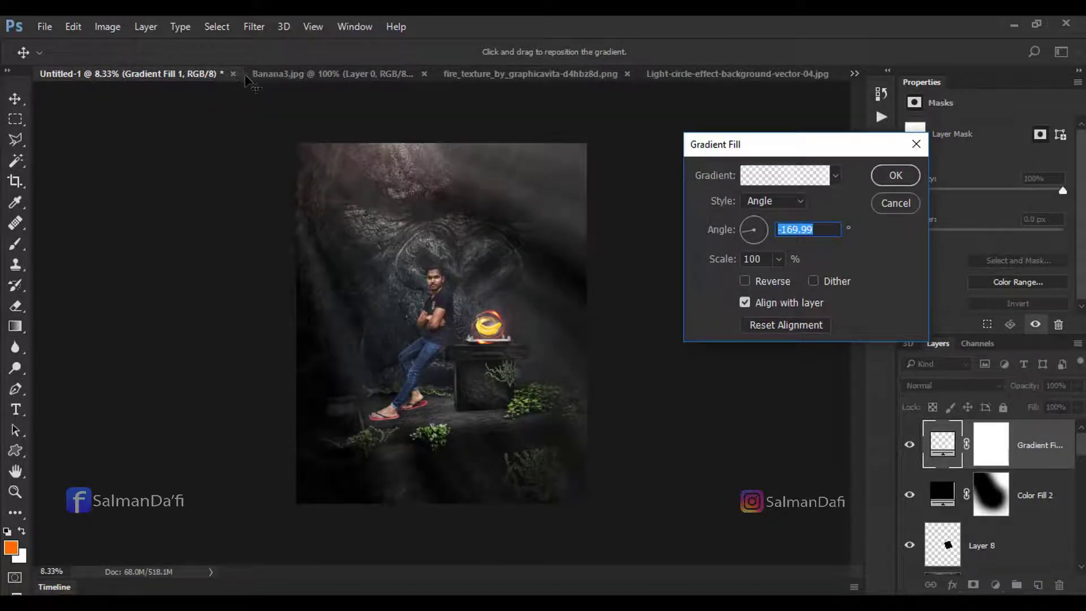
left_click(758, 178)
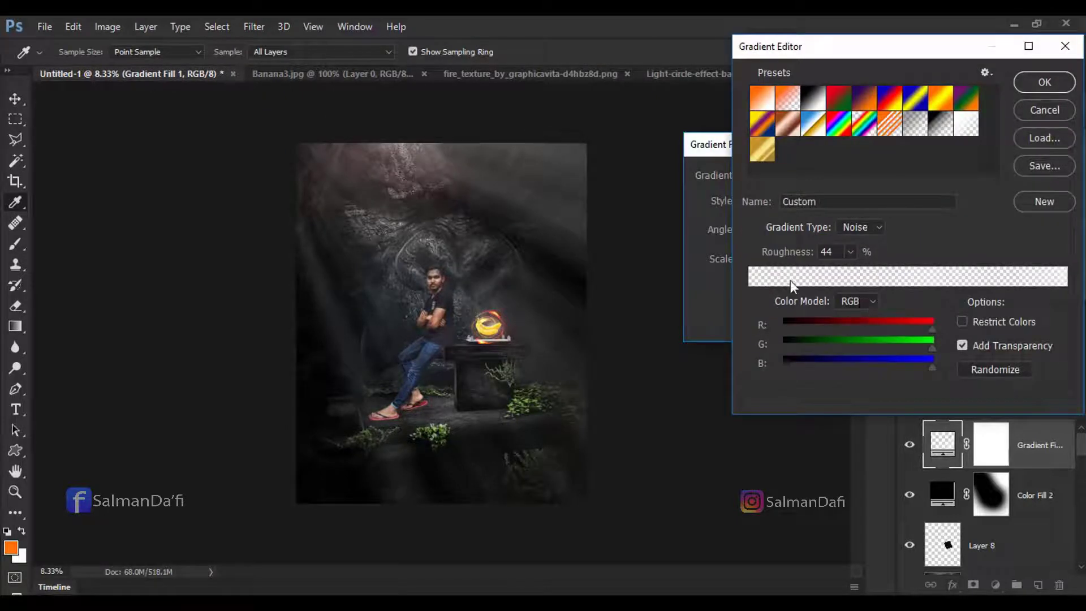
left_click(1045, 82)
Step: Commit the light-ray gradient, then paint its mask black over the upper-right and lower-left rays
left_click(896, 176)
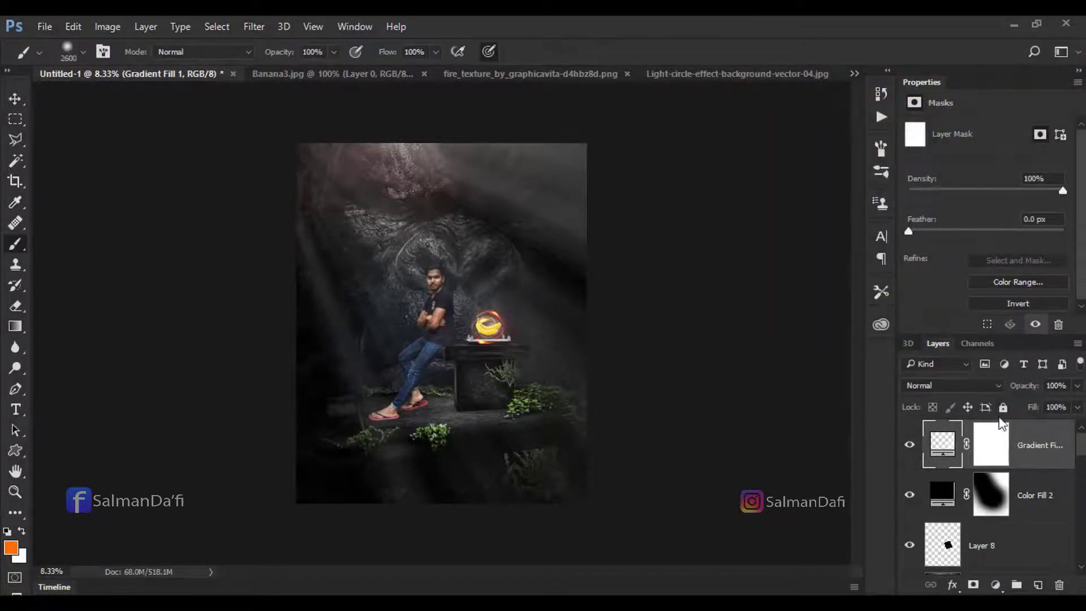
left_click(1000, 443)
key("d")
key("bracketleft")
key("bracketleft")
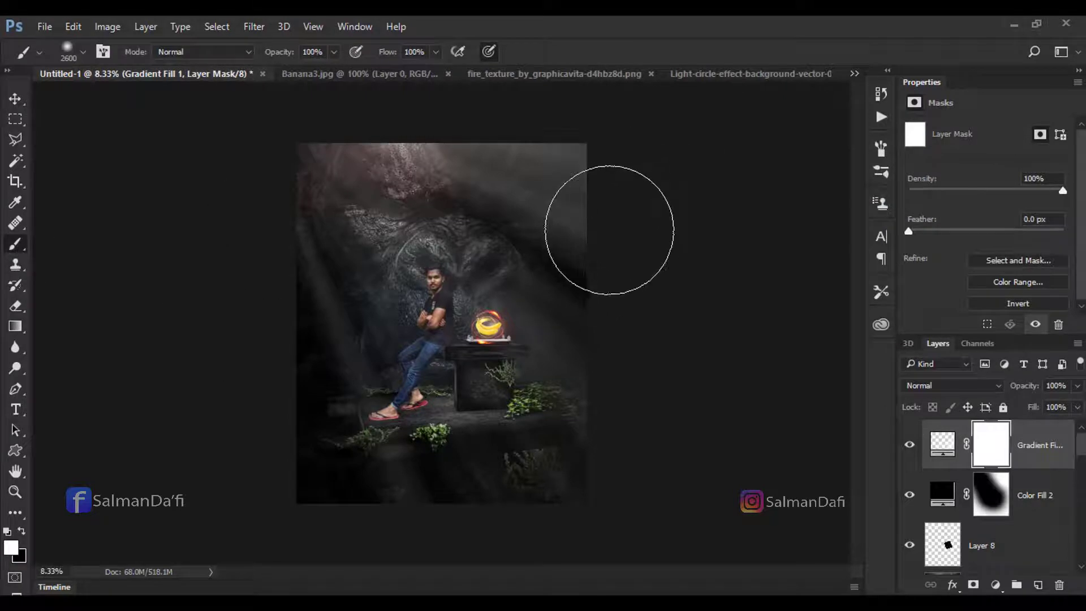
key("x")
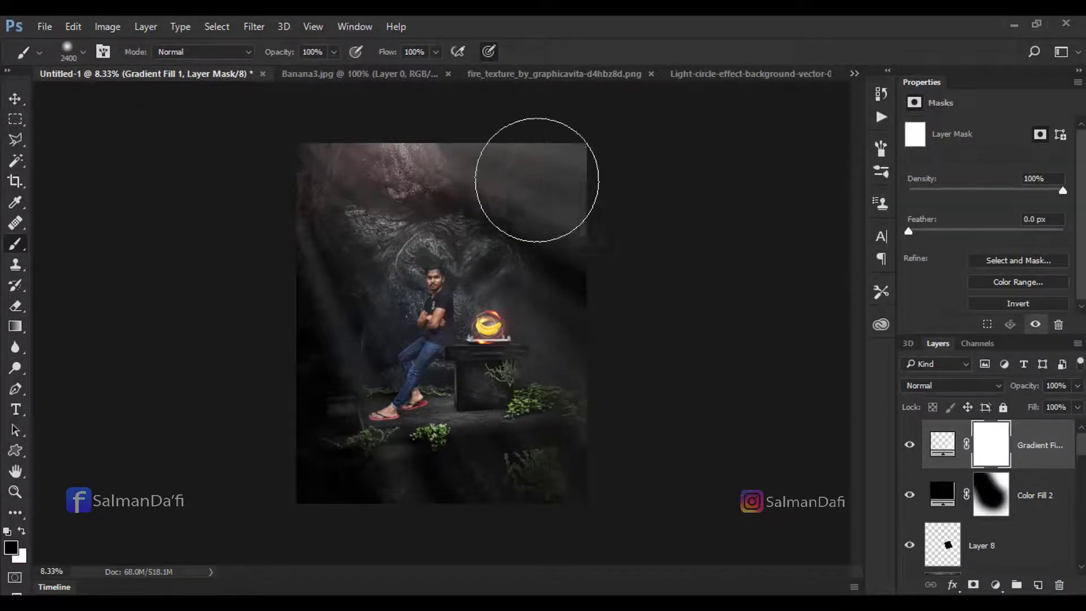
left_click_drag(522, 182, 476, 127)
key("bracketleft")
key("bracketleft")
key("bracketleft")
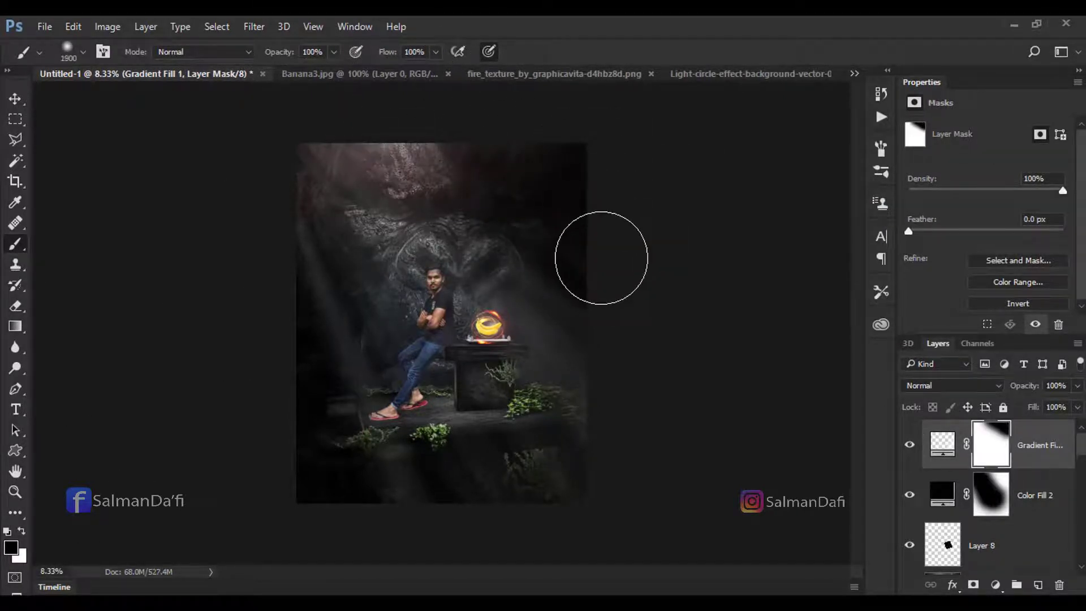
key("bracketleft")
key("bracketleft")
key("bracketleft")
key("bracketright")
key("bracketright")
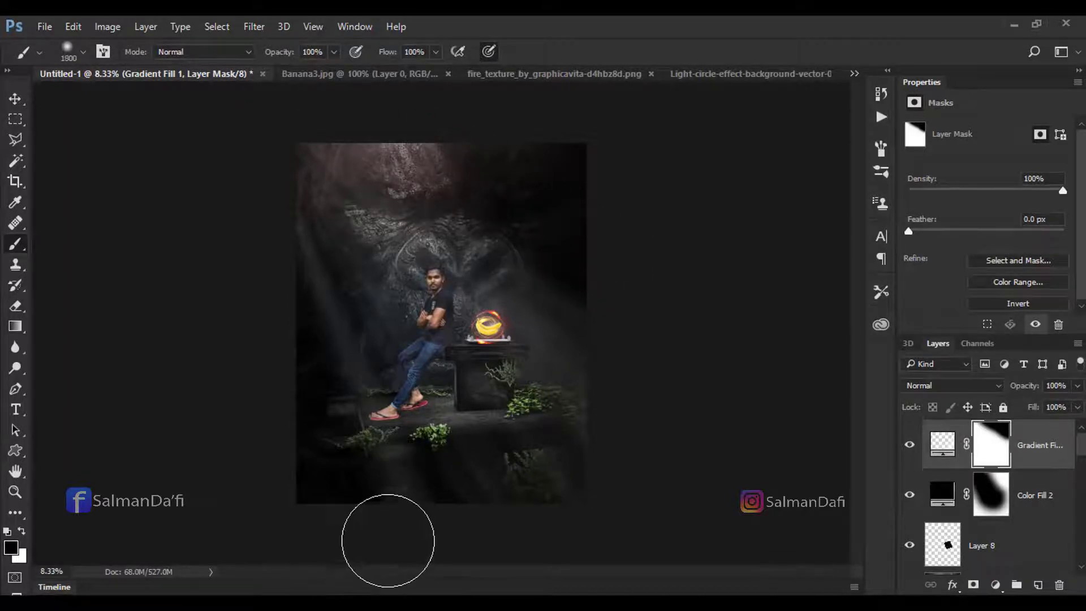
key("bracketright")
left_click_drag(394, 530, 327, 364)
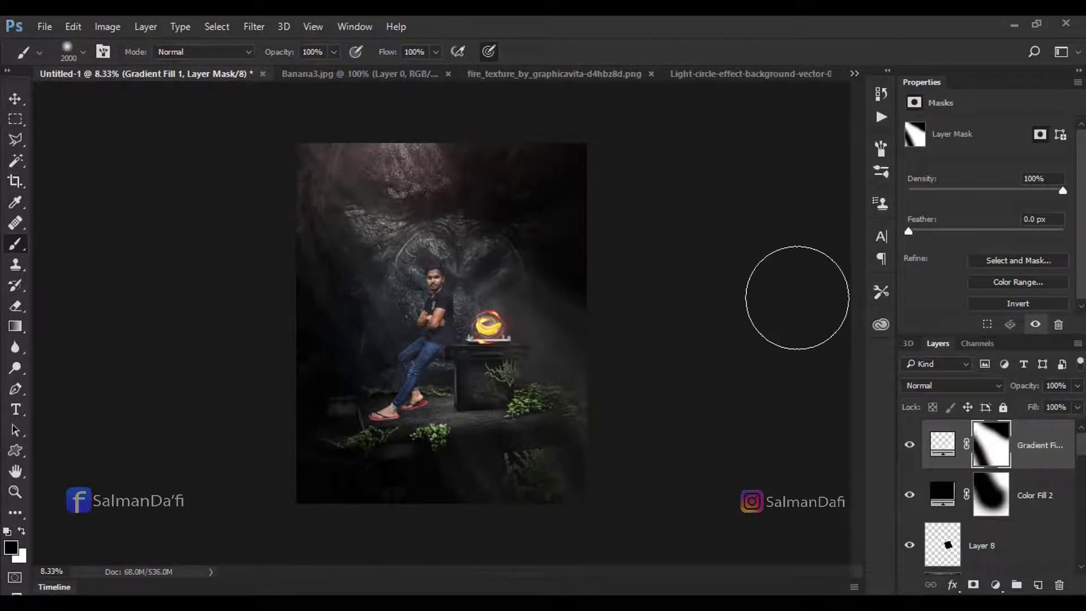
Step: Mask away the rays right of the man and in the lower right, then compare with rays toggled
key("bracketright")
key("bracketright")
key("bracketright")
mouse_move(629, 341)
left_mouse_down()
mouse_move(509, 207)
mouse_move(558, 207)
left_mouse_up()
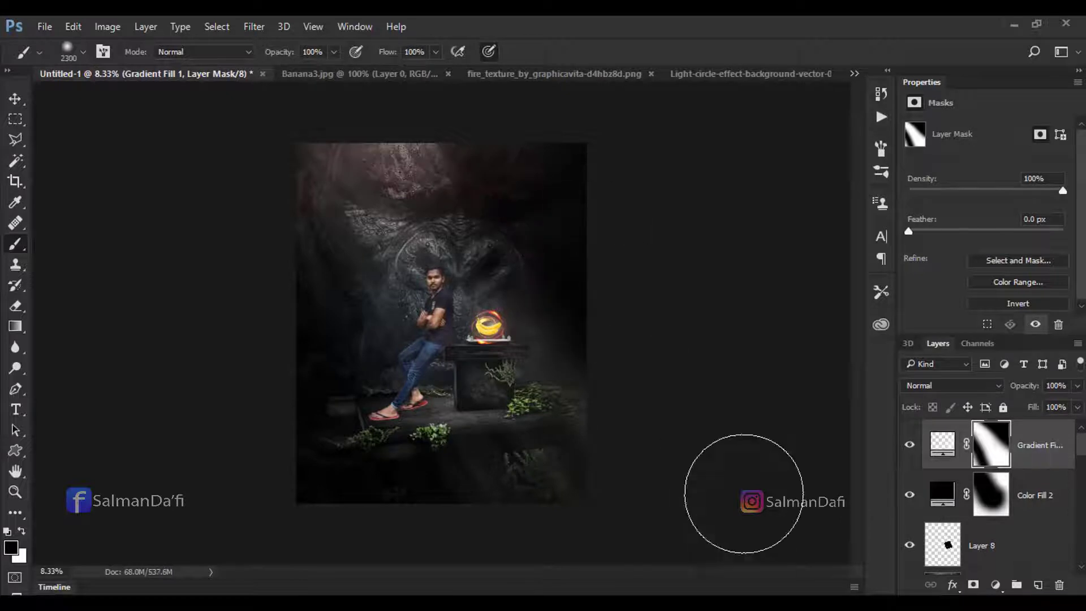
key("bracketright")
key("bracketright")
key("bracketright")
key("bracketright")
key("bracketright")
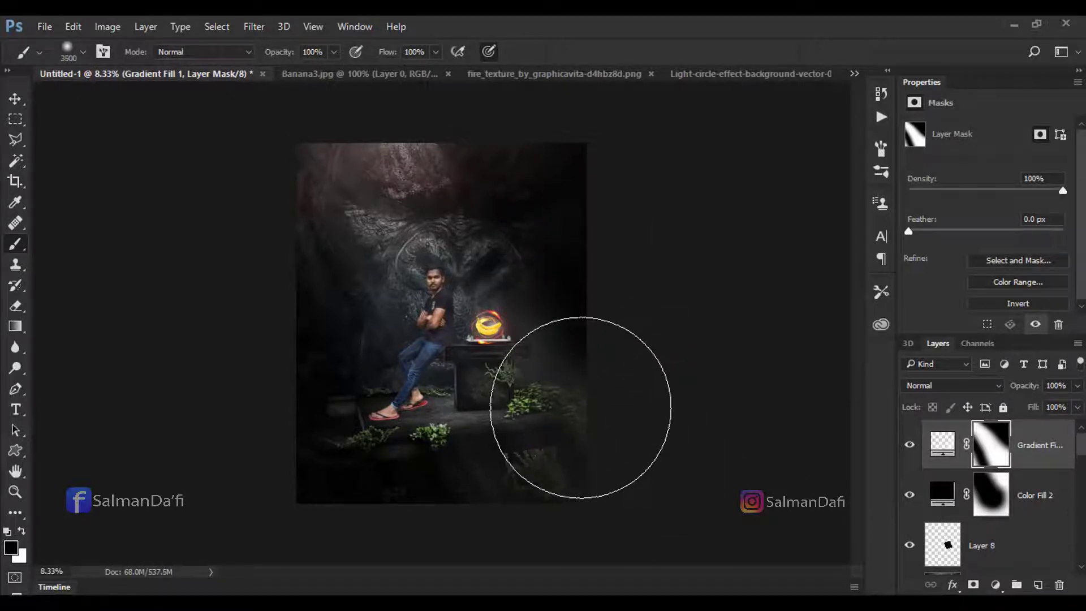
mouse_move(581, 407)
left_mouse_down()
mouse_move(497, 521)
mouse_move(684, 545)
left_mouse_up()
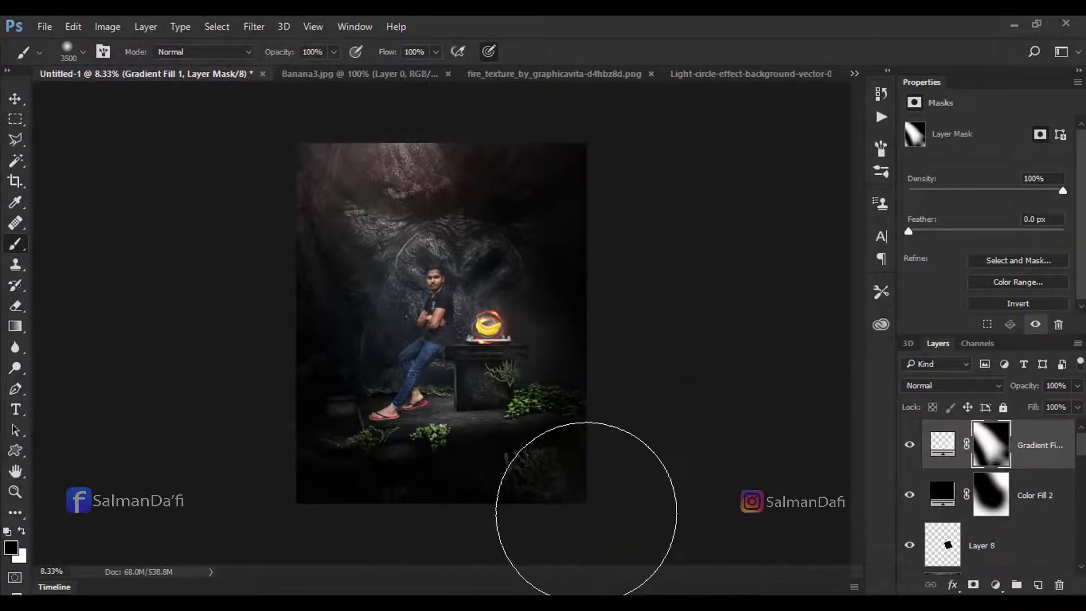
key("bracketleft")
key("bracketleft")
key("bracketleft")
key("bracketleft")
key("bracketleft")
key("bracketleft")
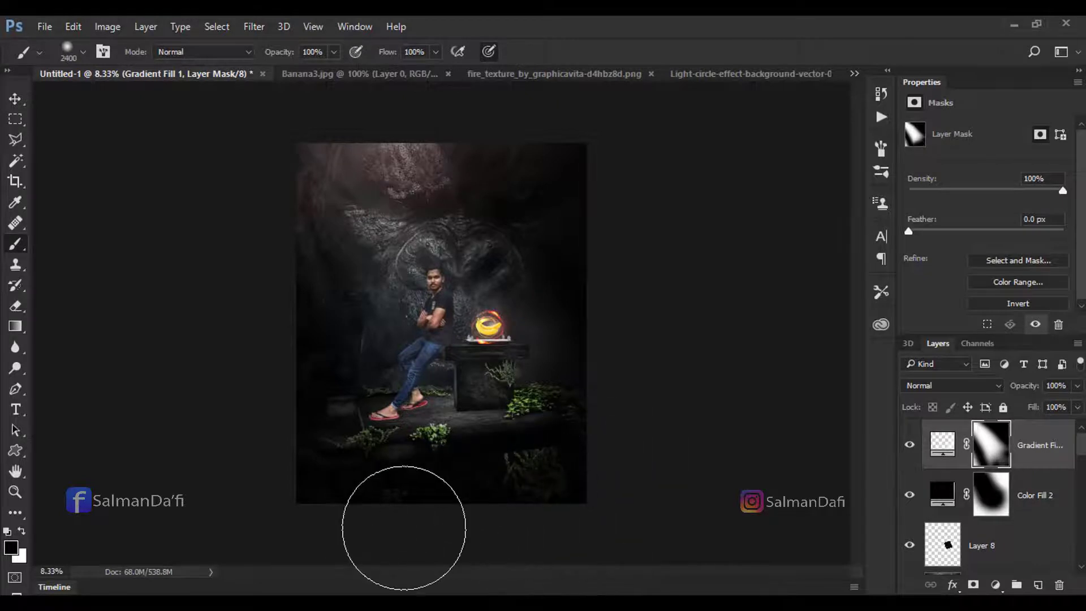
left_click(910, 445)
left_click(910, 445)
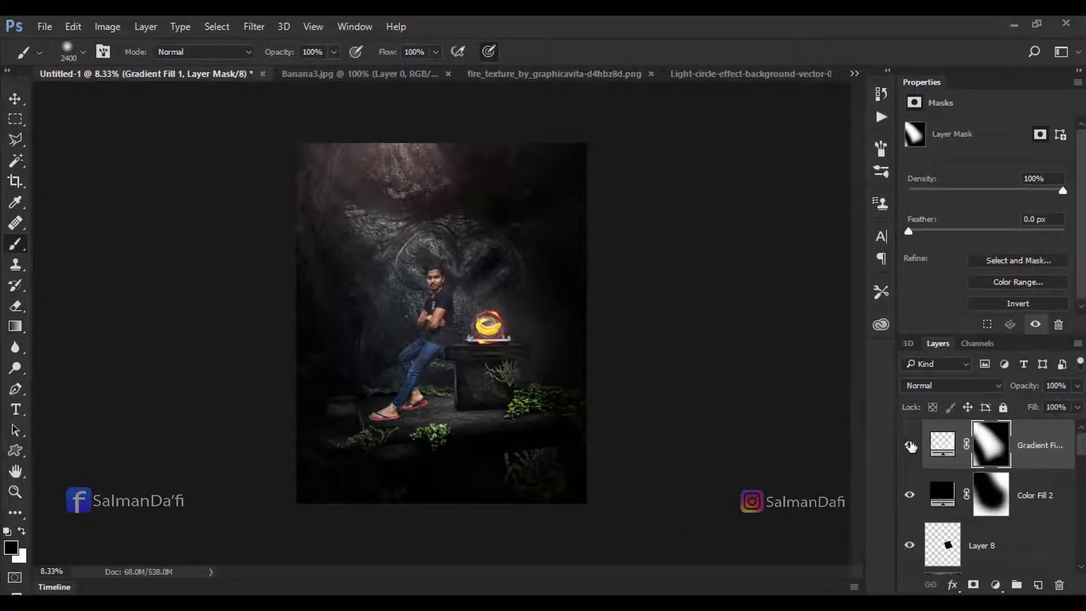
left_click(910, 446)
Step: Rasterize the light-ray Gradient Fill layer and open its layer style settings
right_click(991, 452)
left_click(1029, 459)
right_click(1029, 459)
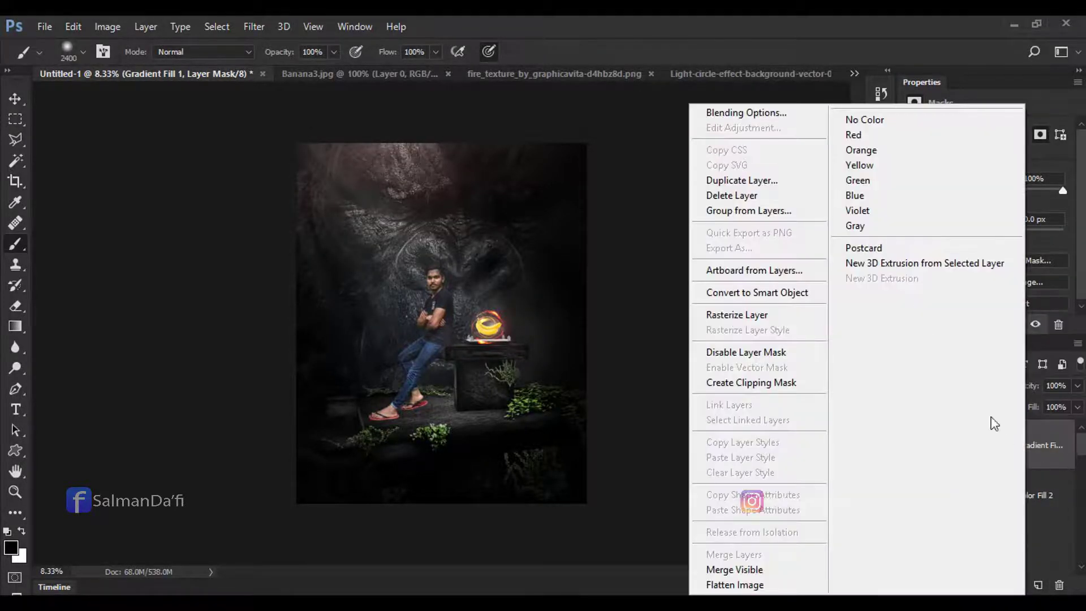
left_click(737, 315)
right_click(1030, 447)
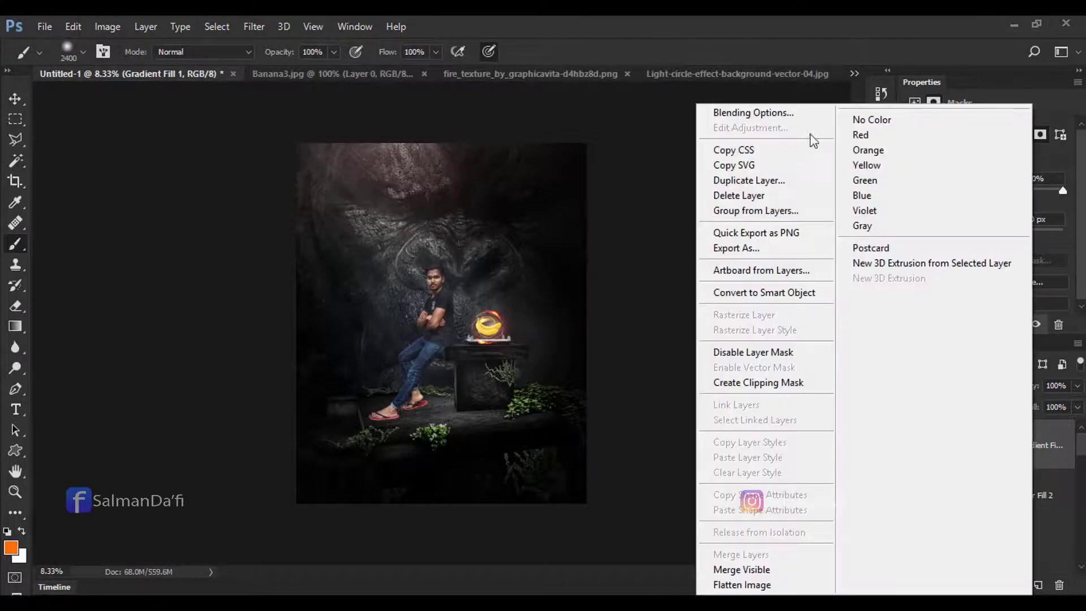
key("Escape")
left_click_drag(611, 92, 783, 100)
Step: Add an orange Color Overlay to the rays layer, blended as Screen
left_click(648, 316)
left_click(967, 153)
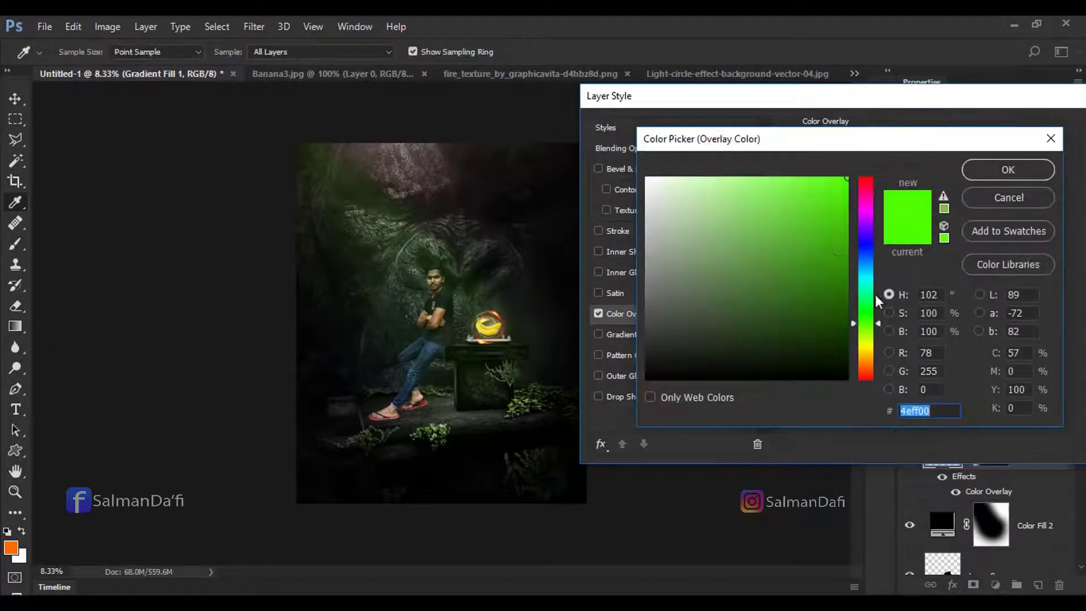
left_click(867, 361)
left_click(983, 174)
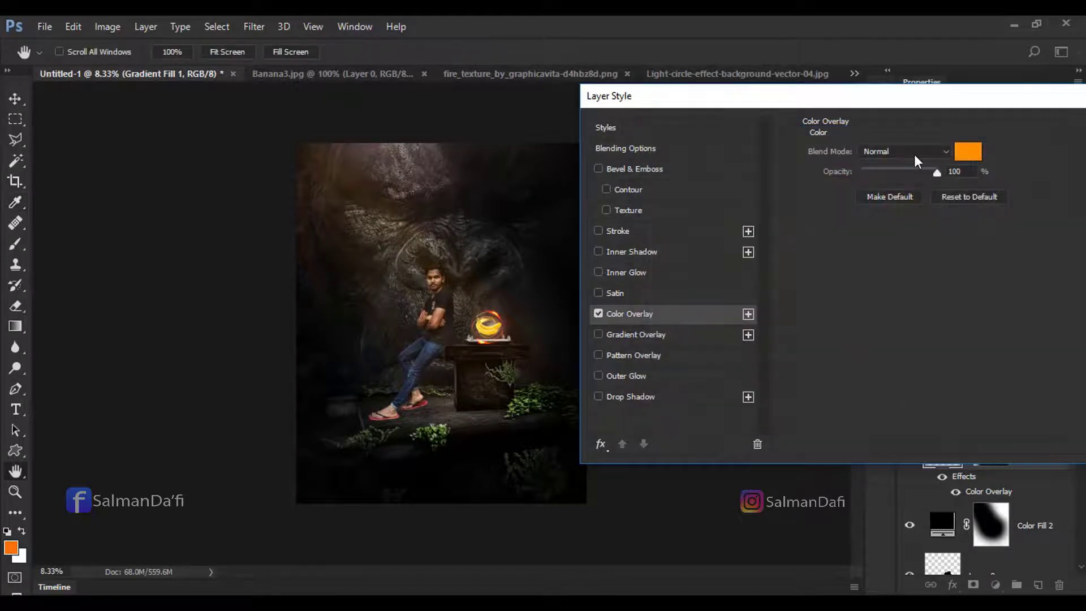
left_click(914, 154)
left_click(877, 247)
Step: Try a darker brown, then settle on light orange ffbc66 for the overlay colour
left_click(965, 153)
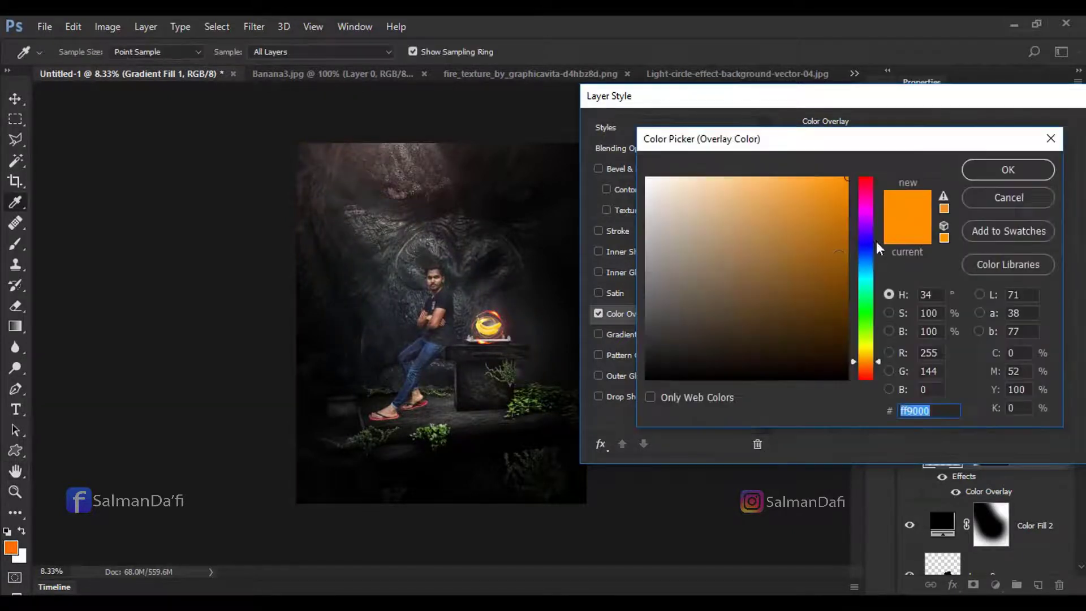
left_click(839, 256)
left_click(988, 172)
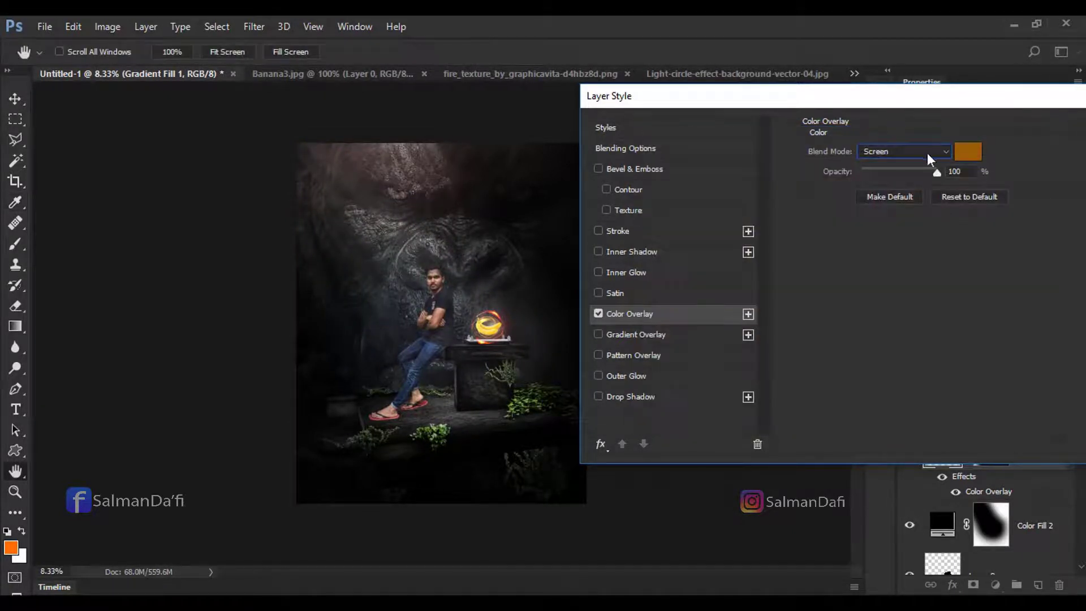
left_click(967, 151)
left_click(767, 177)
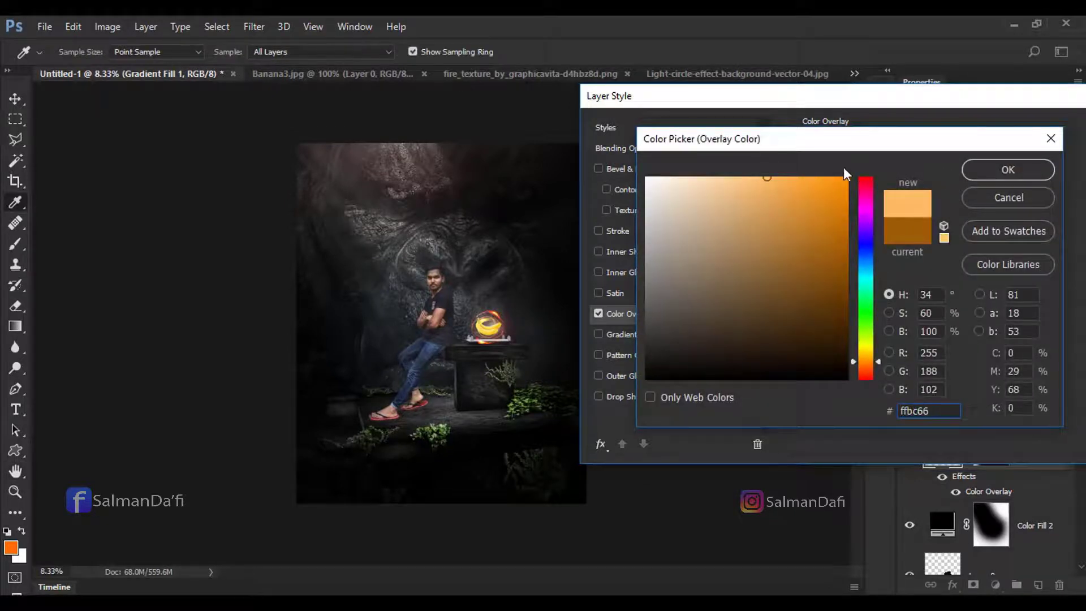
left_click(844, 181)
Step: Test Lighten and Normal blending and opacity, then set the overlay back to Screen at 100%
left_click(995, 169)
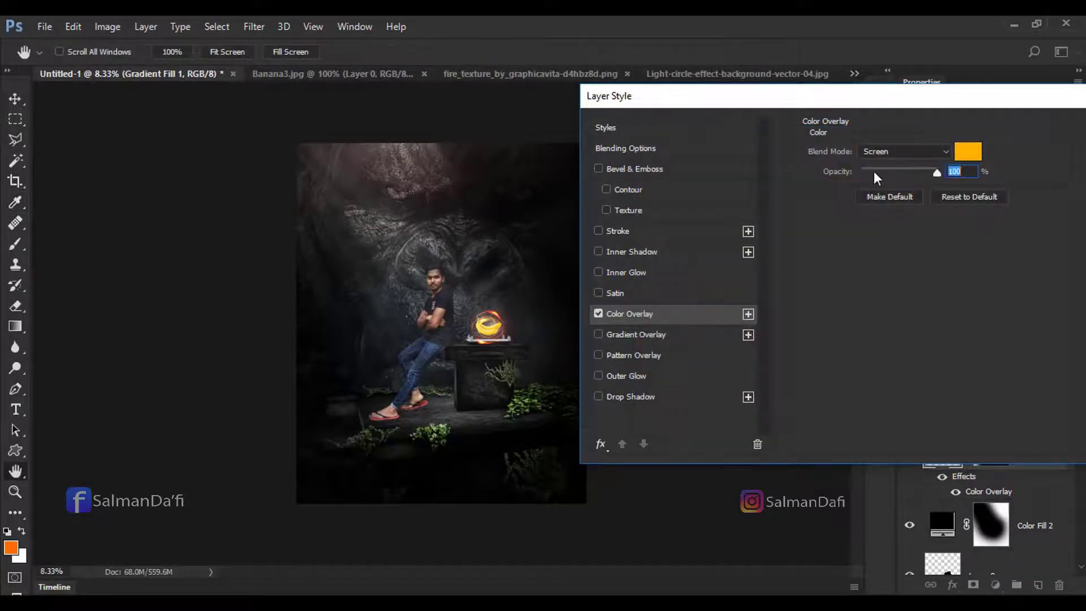
left_click(907, 151)
left_click(874, 251)
left_click(905, 151)
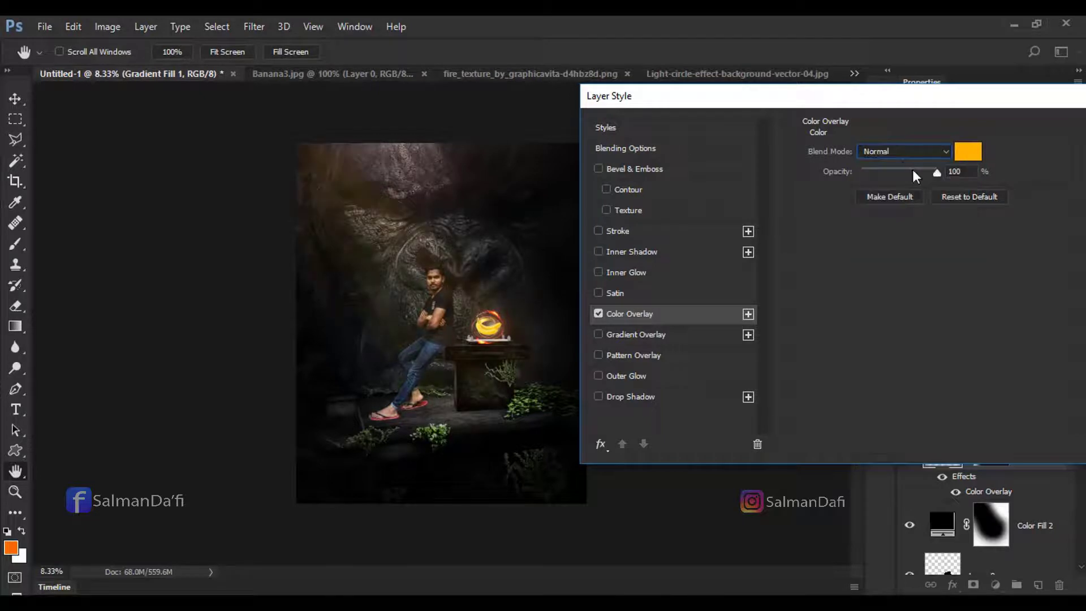
left_click_drag(934, 173, 914, 175)
left_click(945, 151)
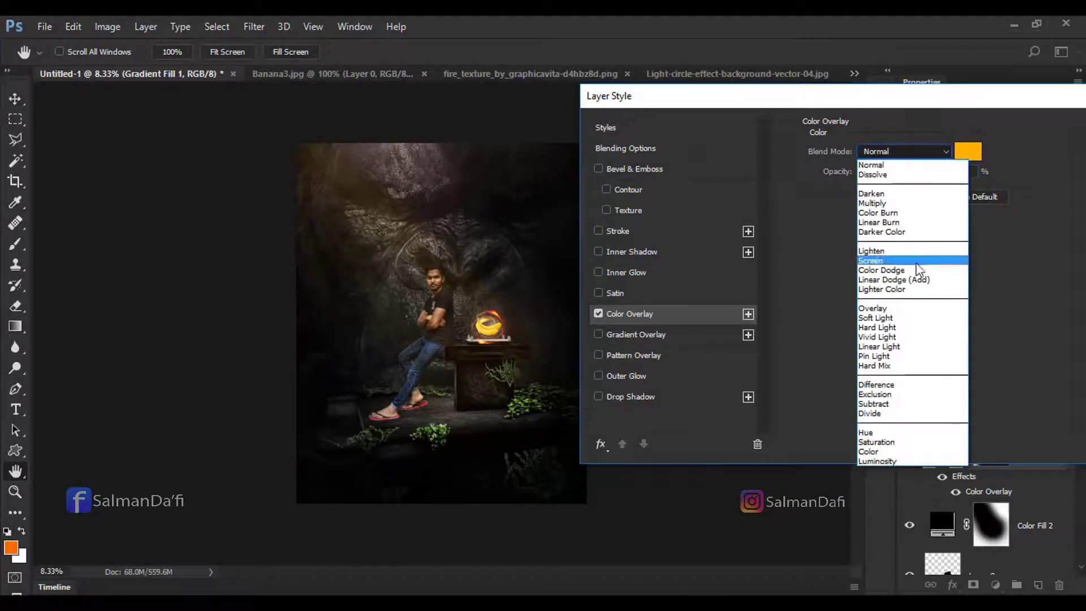
left_click(900, 260)
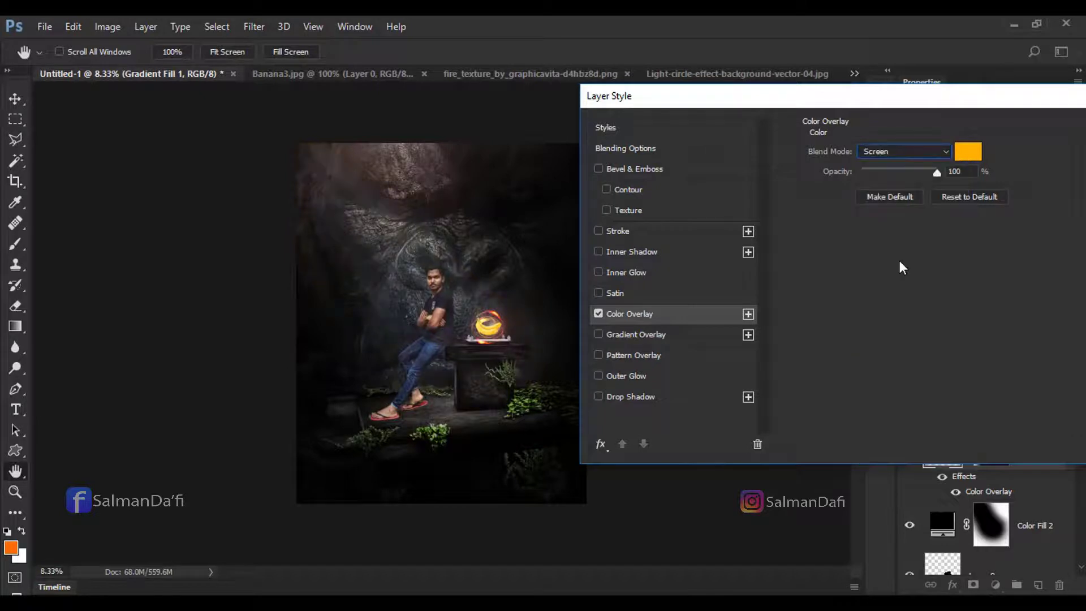
Step: Add a Gradient Overlay to the rays layer and rearrange its colour stops
left_click(666, 334)
left_click(901, 188)
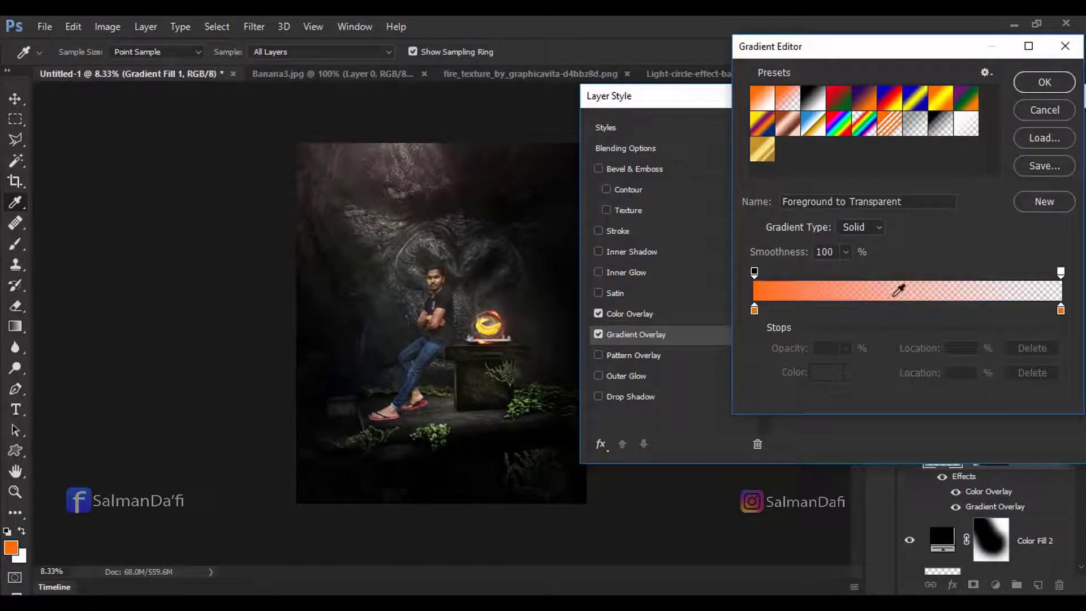
left_click(1060, 310)
left_click_drag(1065, 317, 1067, 330)
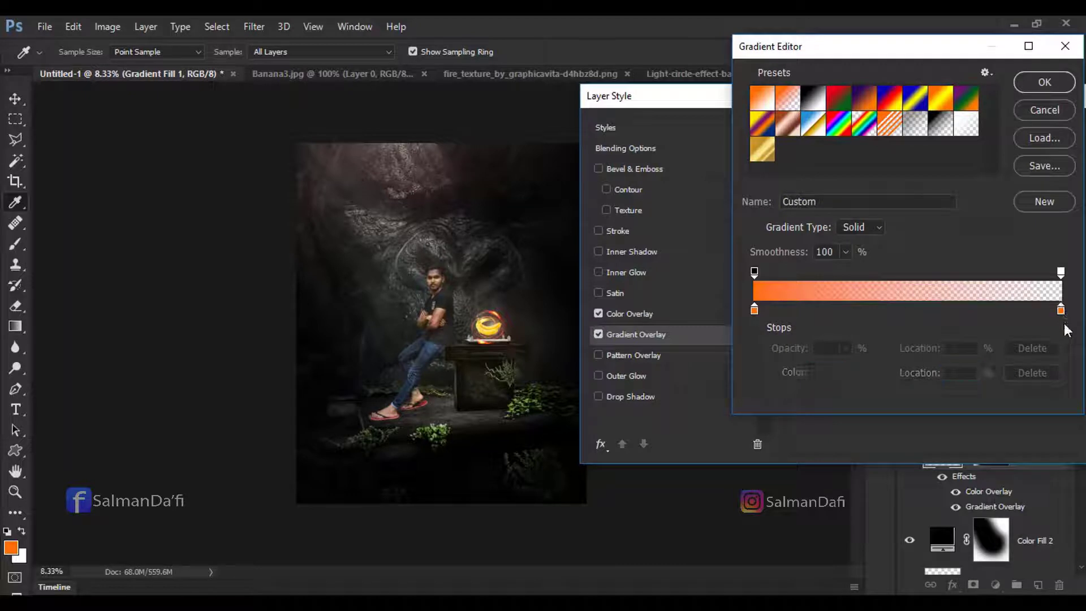
left_click_drag(754, 310, 1060, 310)
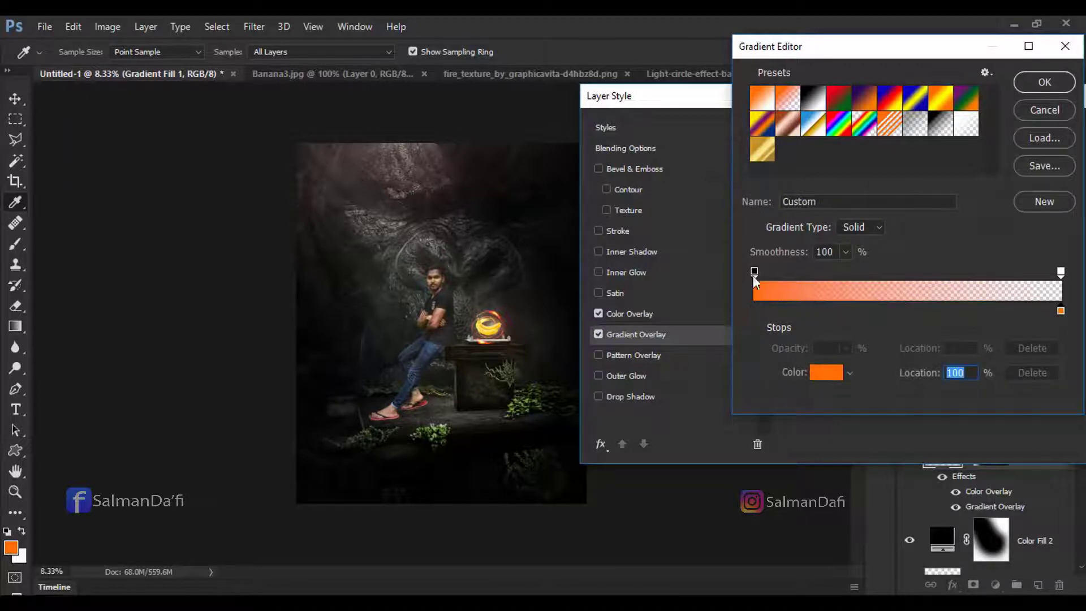
left_click_drag(755, 271, 1060, 272)
Step: Replace the overlay gradient with the orange-to-white preset
left_click(1060, 311)
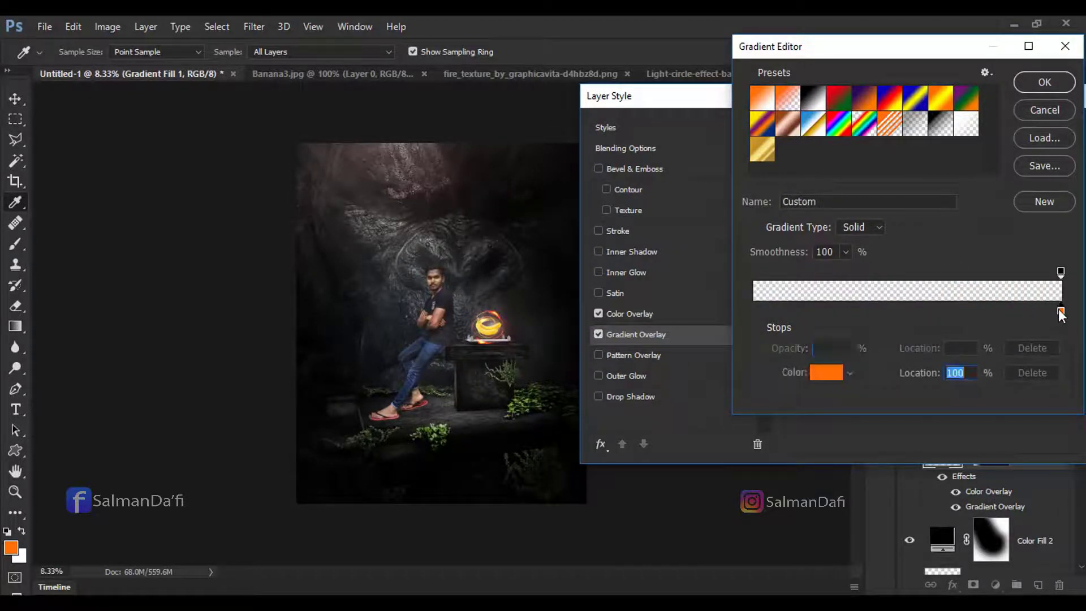
left_click(826, 372)
key("Return")
left_click(1060, 271)
left_click(785, 103)
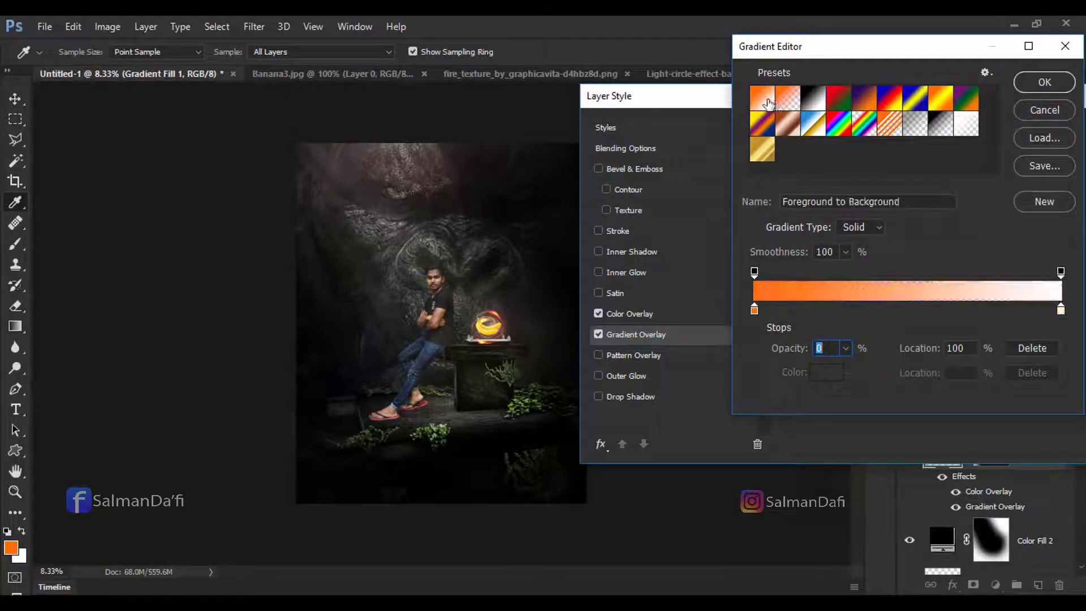
left_click(1044, 82)
Step: Reverse the gradient overlay and set its blend mode to Color
left_click(967, 187)
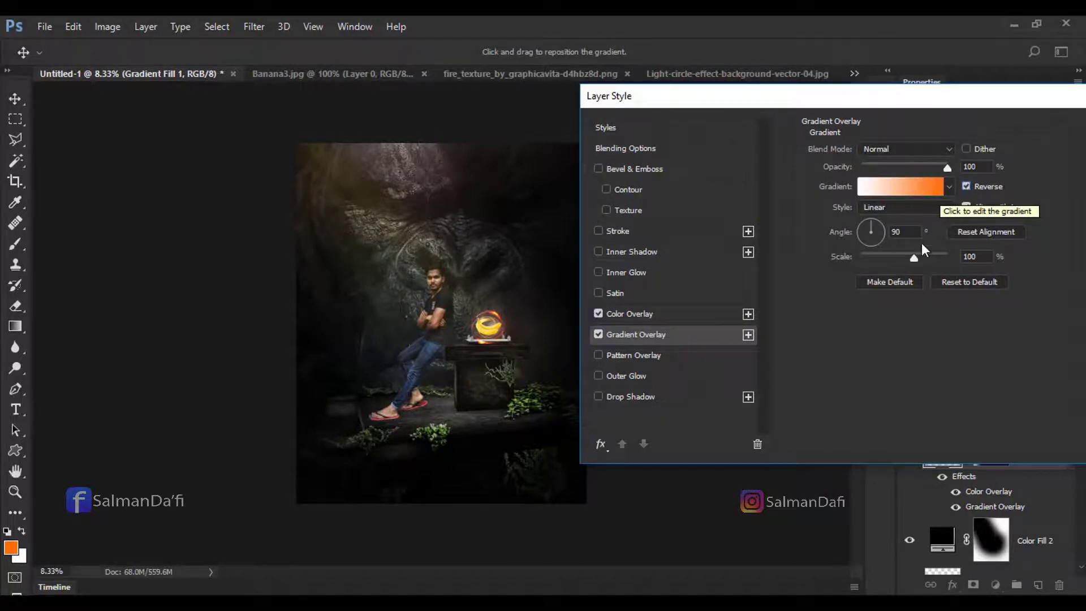
left_click(905, 149)
left_click(888, 260)
left_click(905, 149)
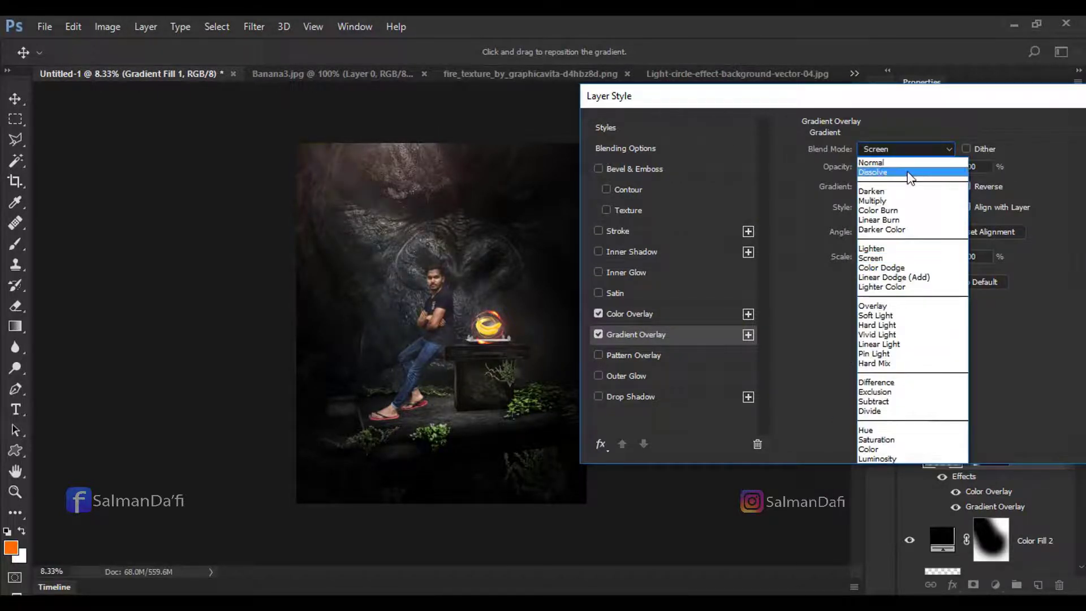
left_click(882, 171)
left_click(908, 150)
left_click(897, 449)
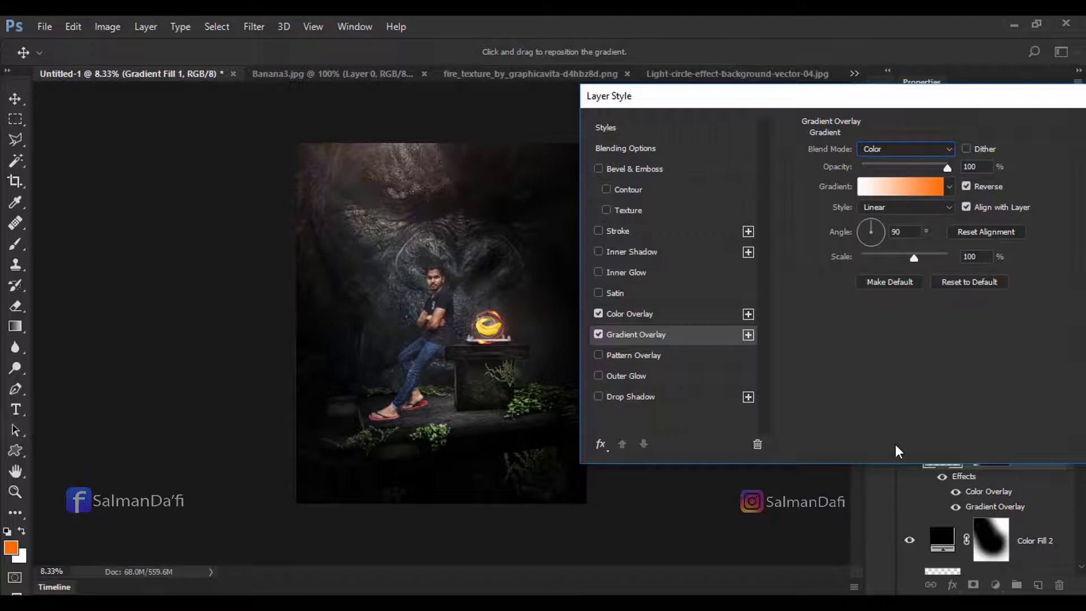
left_click(908, 148)
key("Escape")
Step: Lower the gradient overlay opacity to about 55 and apply the layer style
left_click(887, 149)
left_click_drag(909, 167, 908, 165)
left_click_drag(1021, 99, 837, 99)
left_click(925, 166)
key("b")
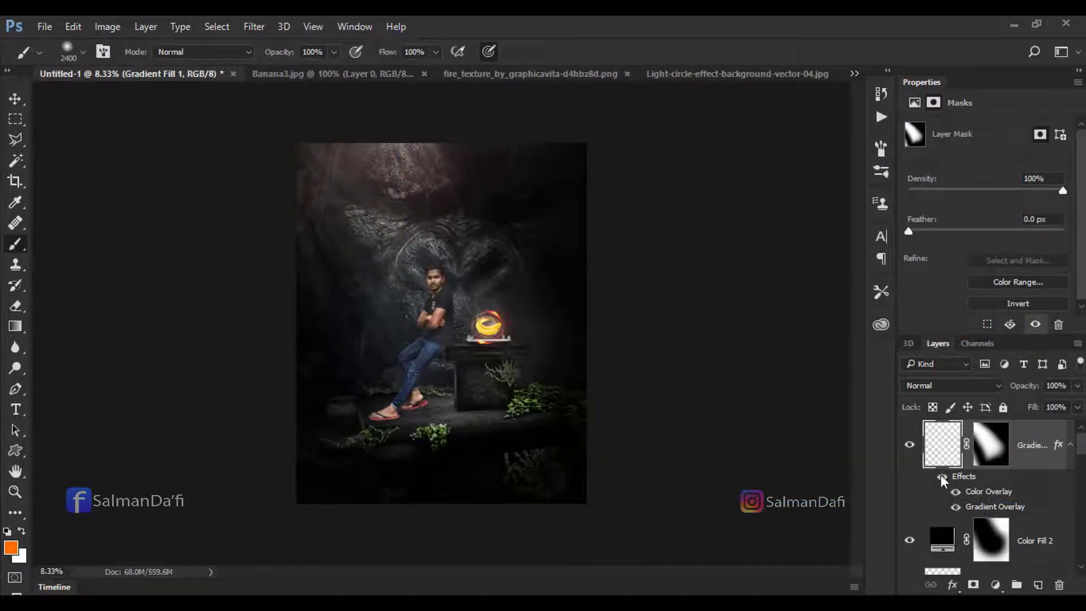
Step: Paint a large soft orange glow top-left on a new layer, Screen at 31% opacity
left_click(942, 477)
left_click(1037, 587)
right_click(417, 320, "alt")
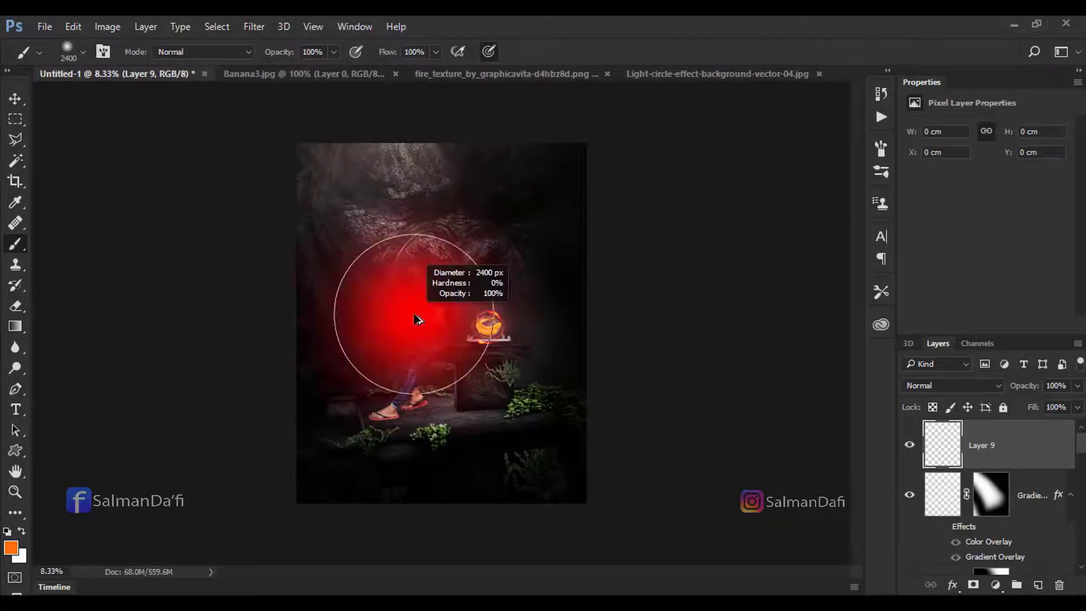
right_click(468, 269, "alt+shift")
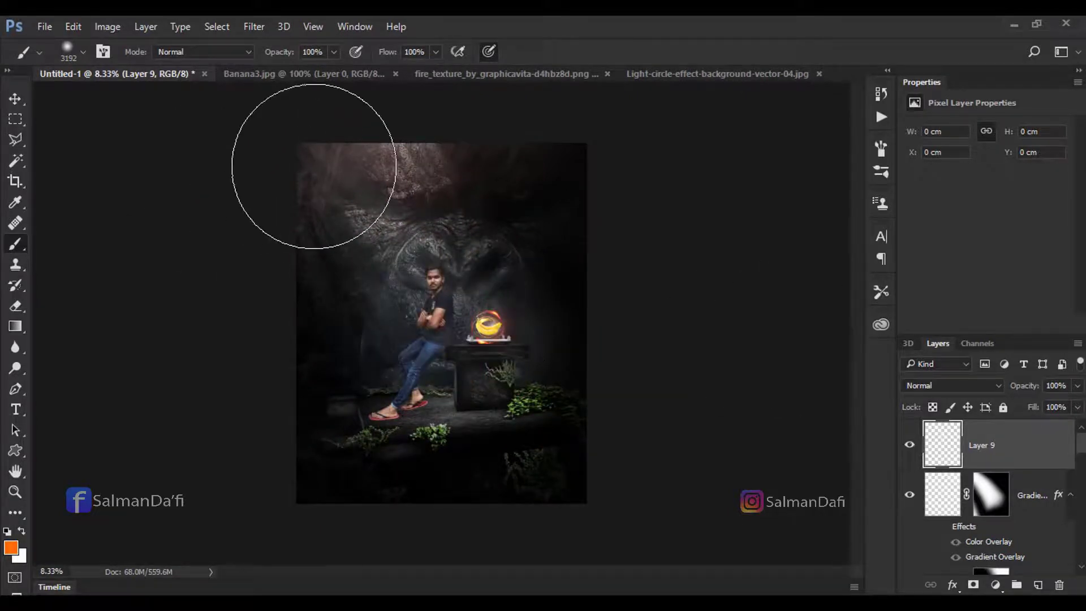
left_click(314, 166)
left_click(954, 386)
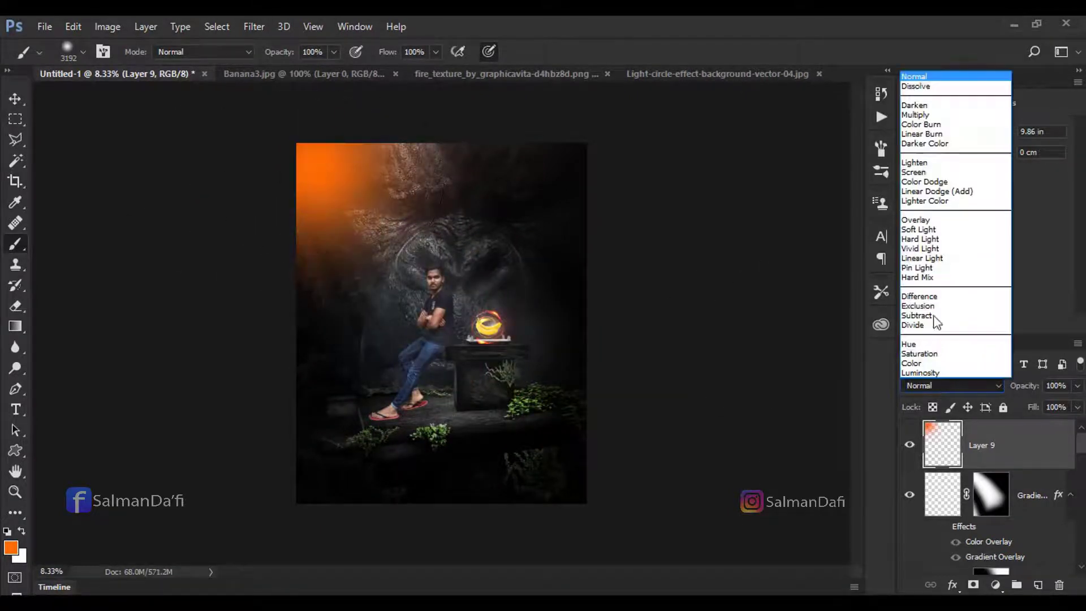
left_click(938, 172)
left_click_drag(1024, 387, 973, 380)
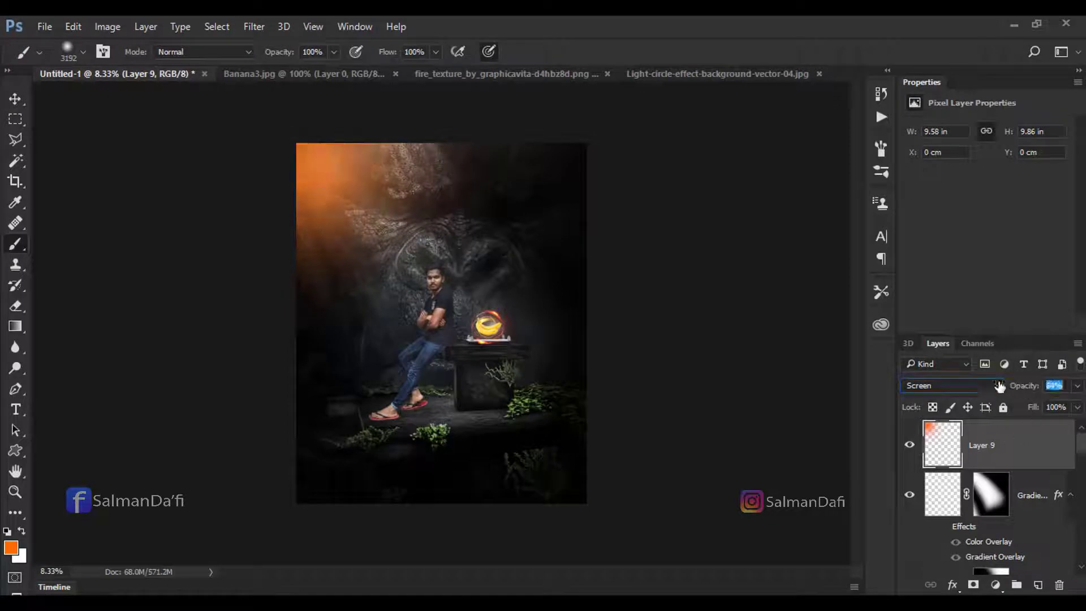
Step: Enlarge the orange glow and shift it up and to the right
key("ctrl+minus")
key("ctrl+minus")
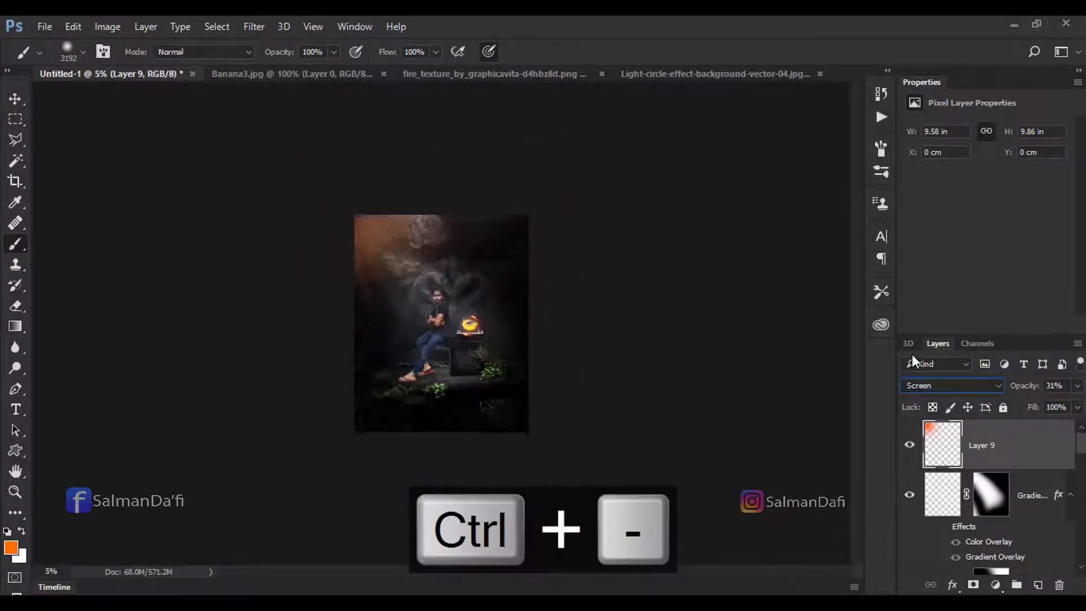
key("ctrl+minus")
key("v")
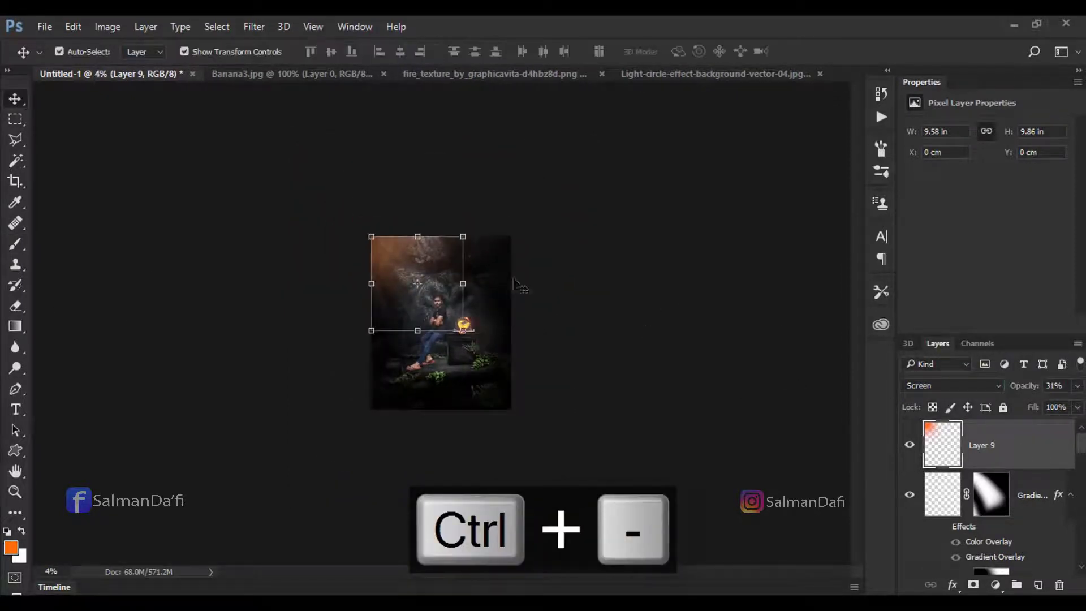
left_click_drag(462, 237, 479, 219)
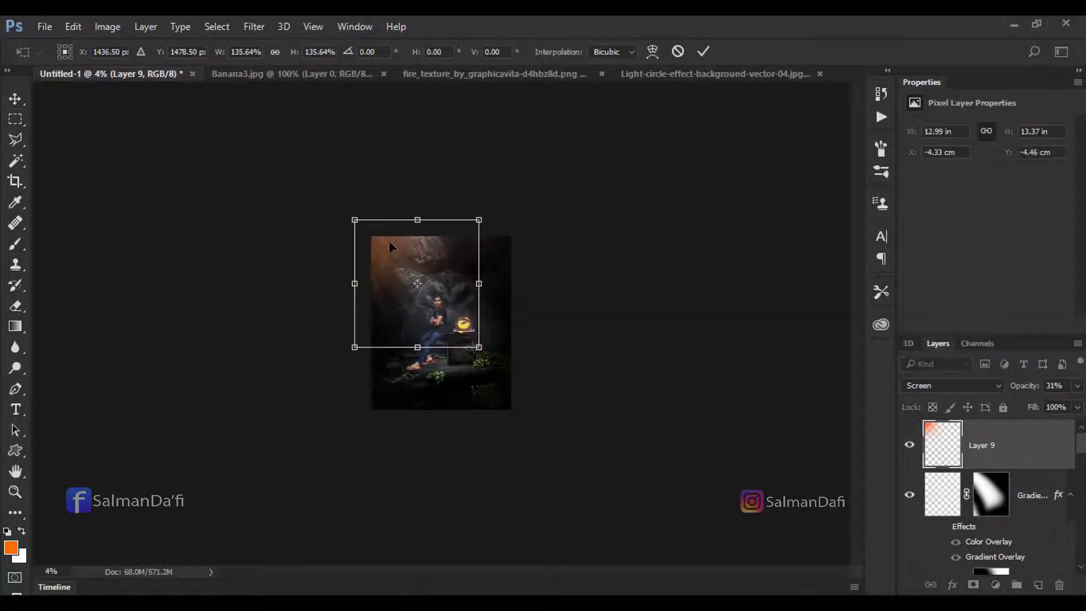
left_click_drag(390, 243, 393, 231)
key("Return")
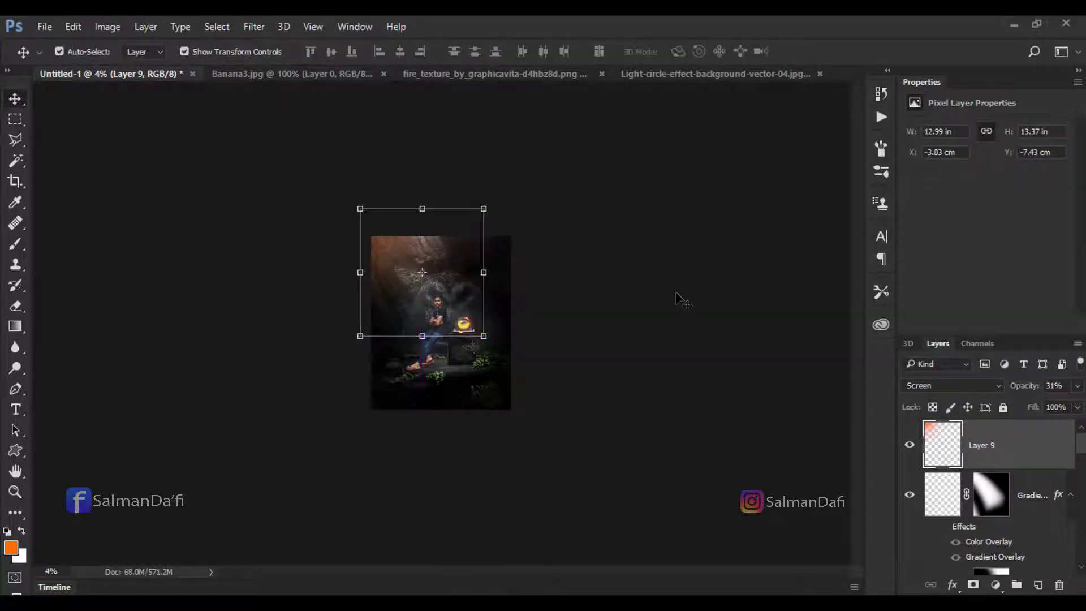
left_click(678, 302)
key("ctrl+plus")
key("ctrl+plus")
key("ctrl+plus")
Step: Add a new empty Layer 10 above Layer 9 for the light beam
left_click(1048, 449)
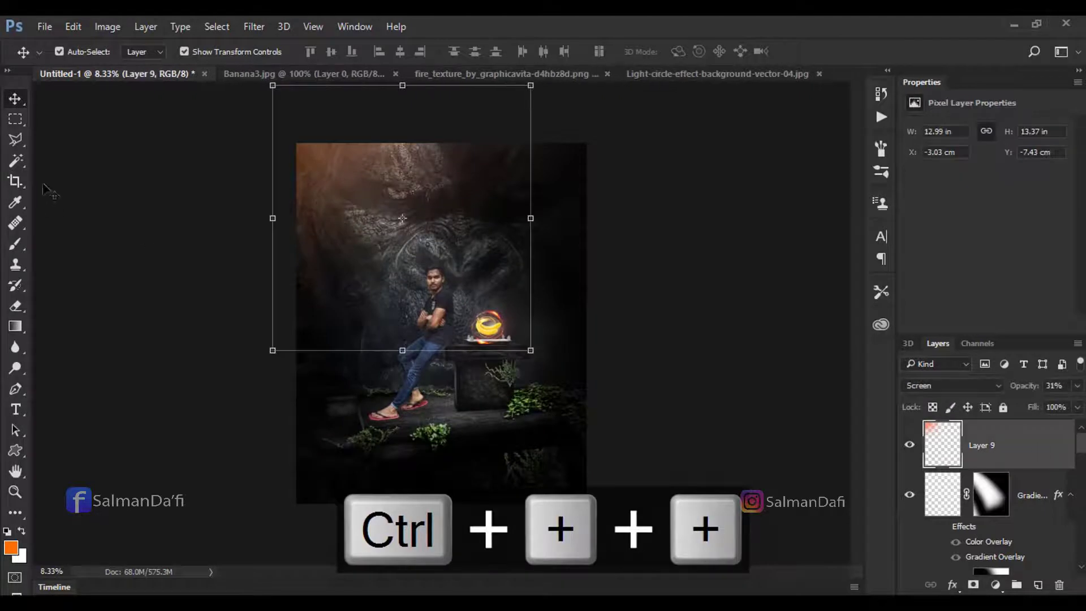
left_click(1037, 584)
left_click(15, 139)
Step: Outline a beam-shaped selection from the top-left corner down to the man's feet
left_click(288, 147)
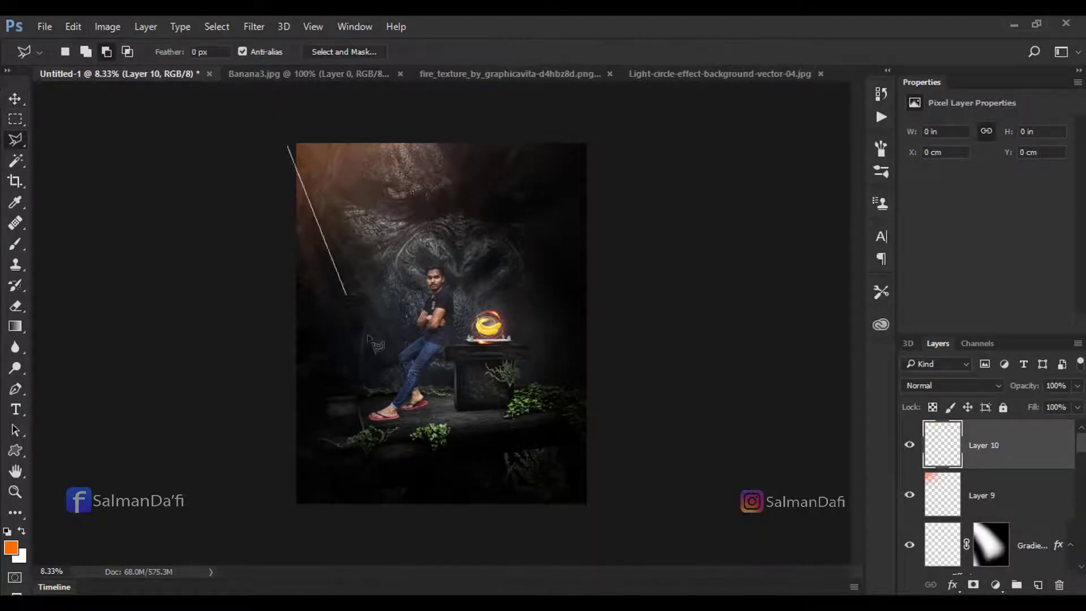
left_click(376, 428)
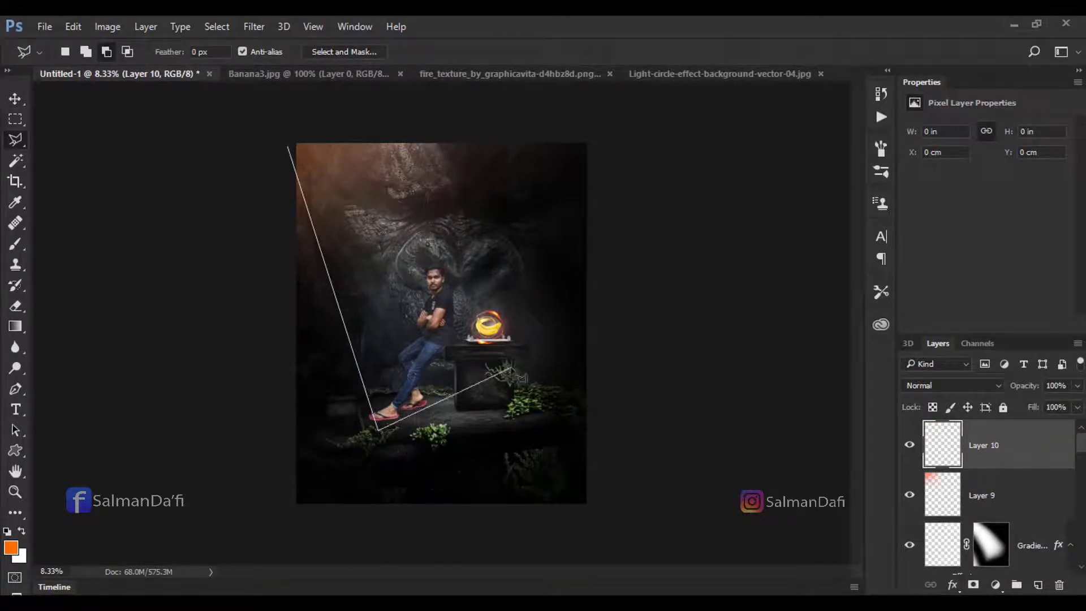
left_click(478, 264)
left_click(294, 137)
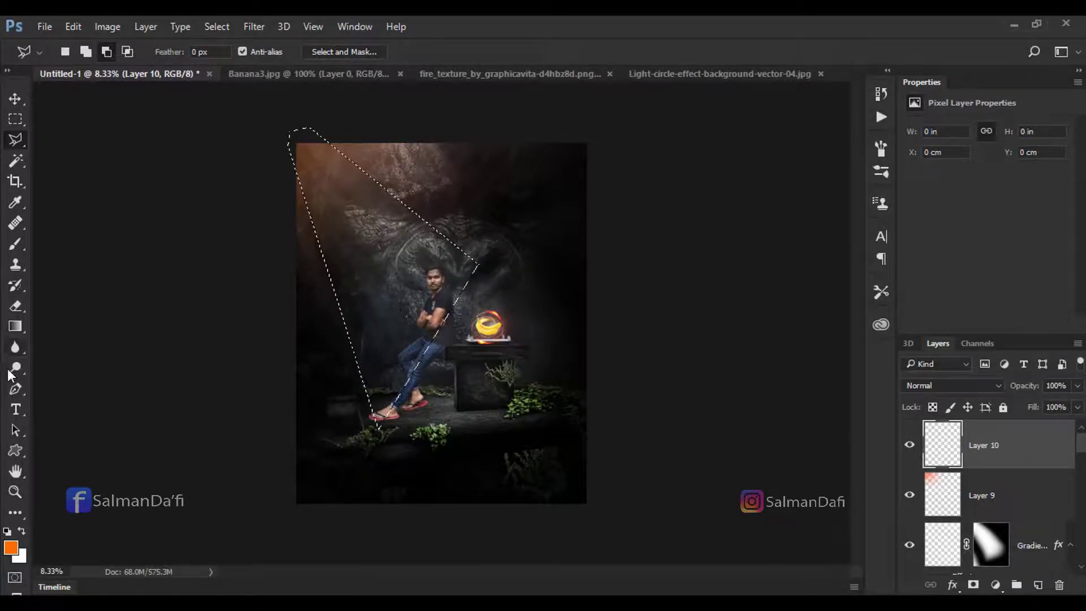
Step: Fill the beam selection with a white-to-transparent gradient, then deselect
key("g")
key("d")
key("x")
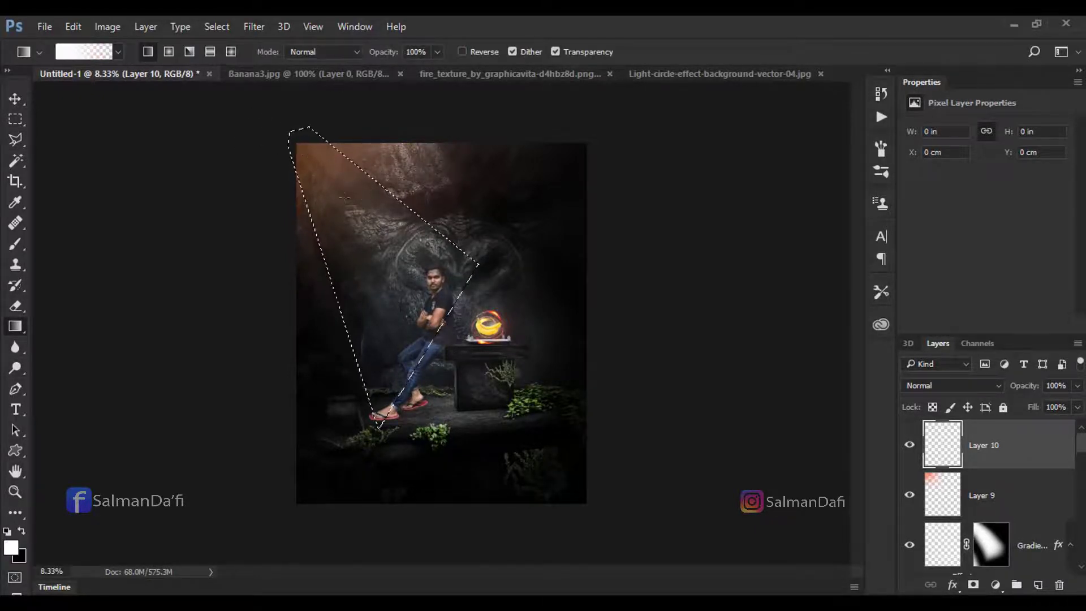
left_click_drag(291, 131, 374, 424)
key("ctrl+z")
left_click_drag(286, 101, 365, 268)
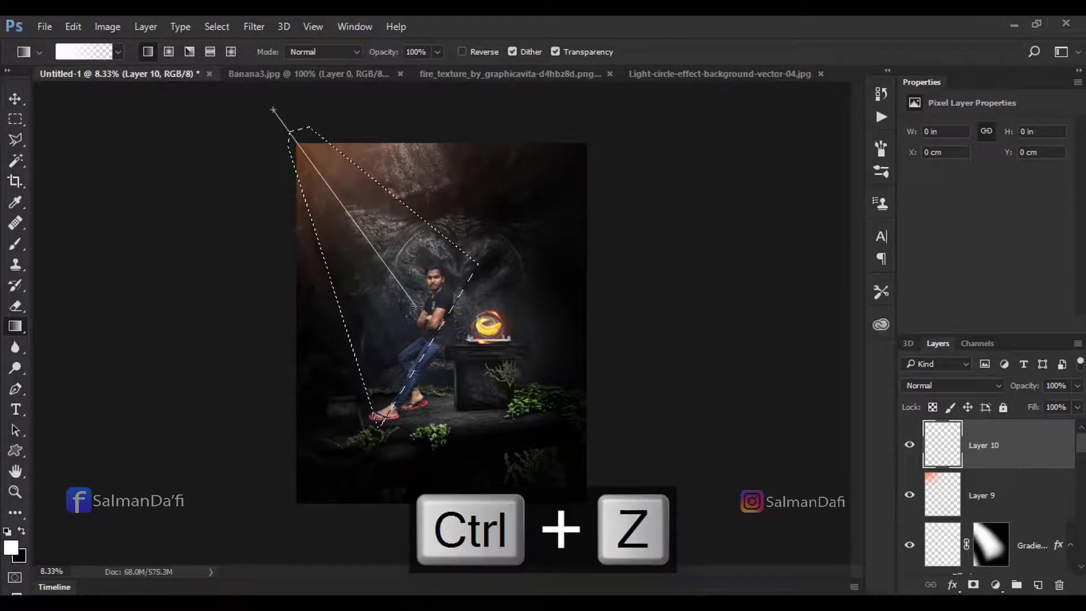
key("ctrl+d")
Step: Soften the beam with Gaussian Blur and set its layer opacity to 64%
left_click(251, 24)
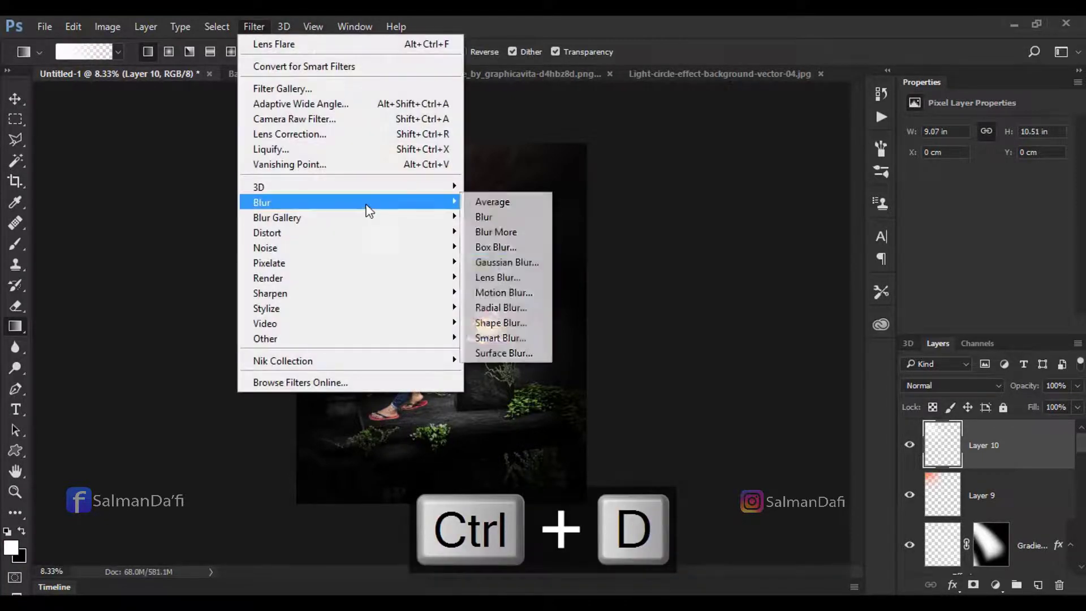
left_click(498, 245)
mouse_move(899, 356)
left_mouse_down()
mouse_move(953, 358)
mouse_move(943, 357)
left_mouse_up()
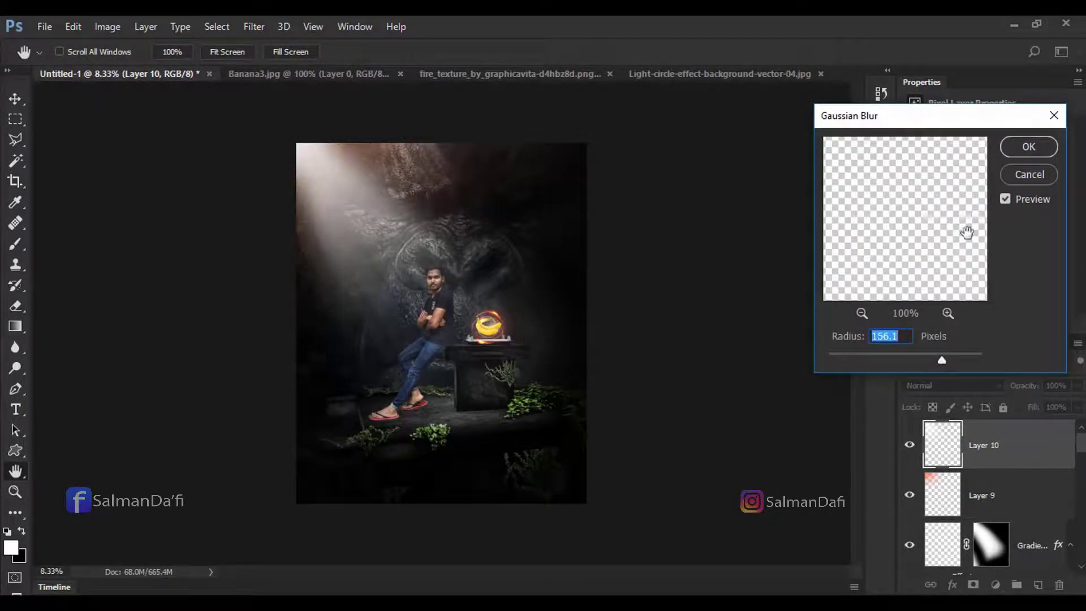
left_click(1021, 151)
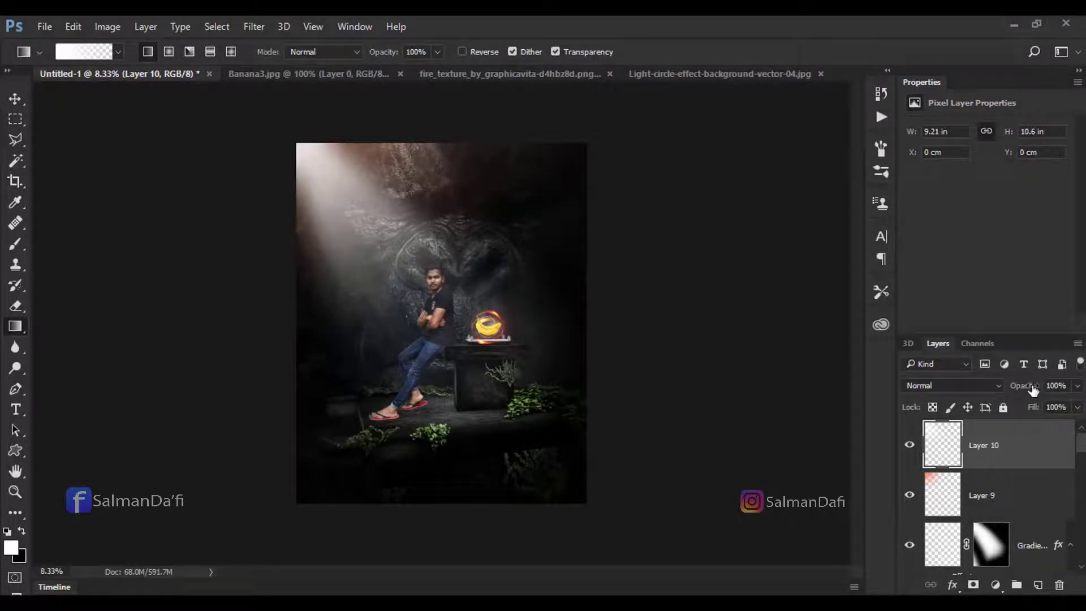
left_click_drag(1033, 389, 1000, 390)
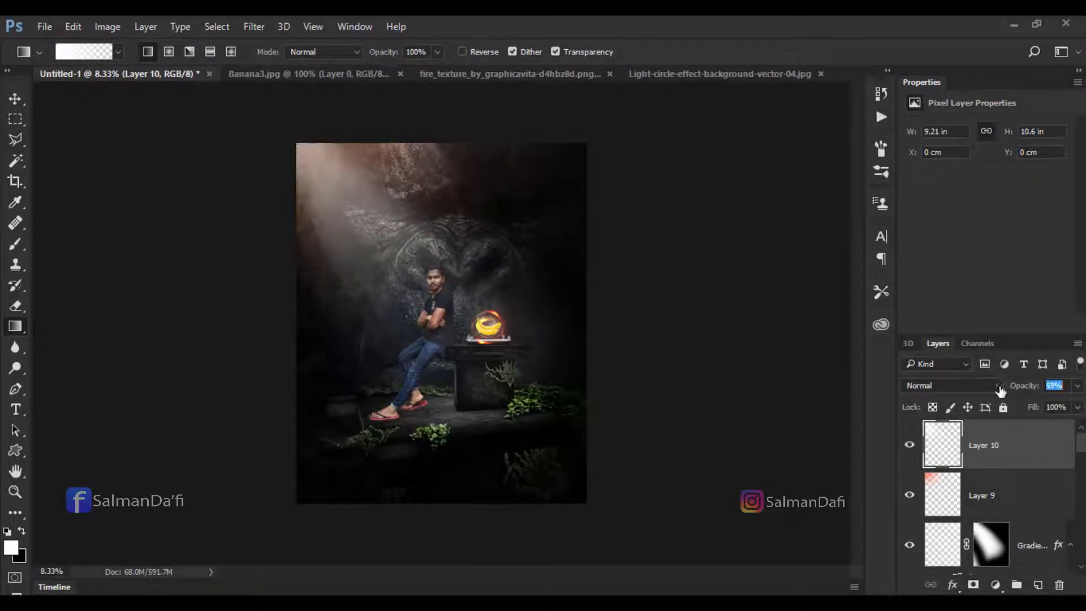
type("64")
key("Return")
Step: Try warping the beam's shape with Free Transform, then undo the warp
left_click(16, 99)
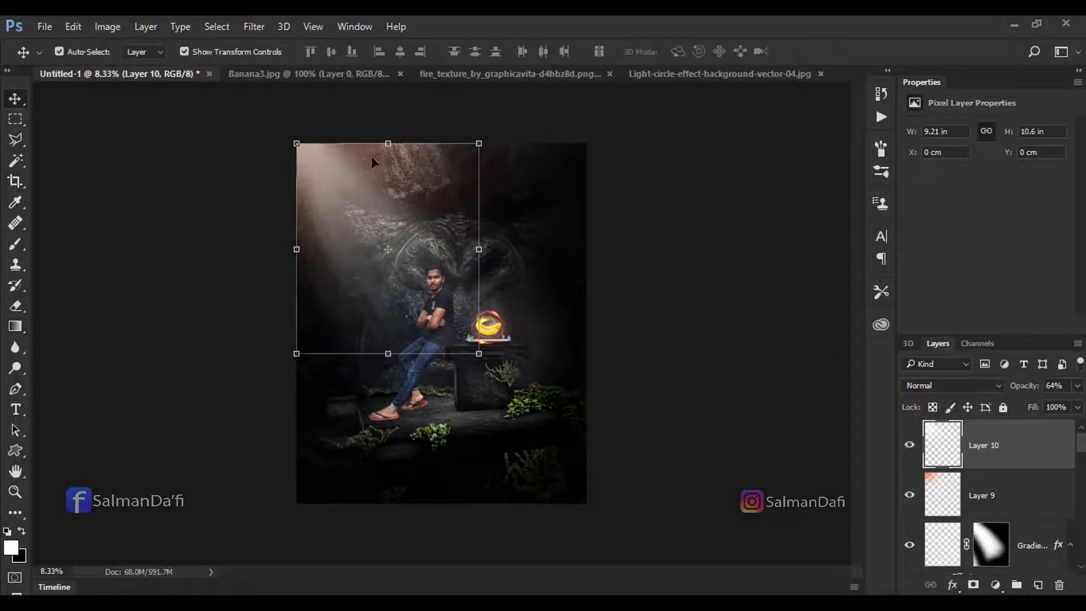
key("ctrl+t")
right_click(380, 139)
left_click(452, 264)
left_click_drag(355, 145, 347, 141)
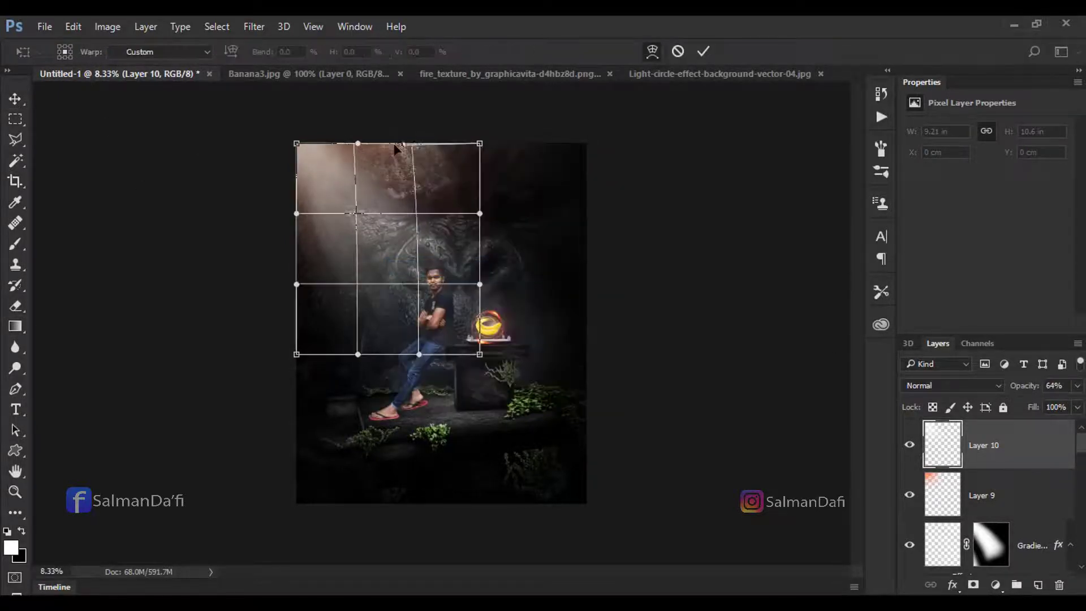
mouse_move(299, 266)
left_mouse_down()
mouse_move(303, 284)
mouse_move(300, 232)
left_mouse_up()
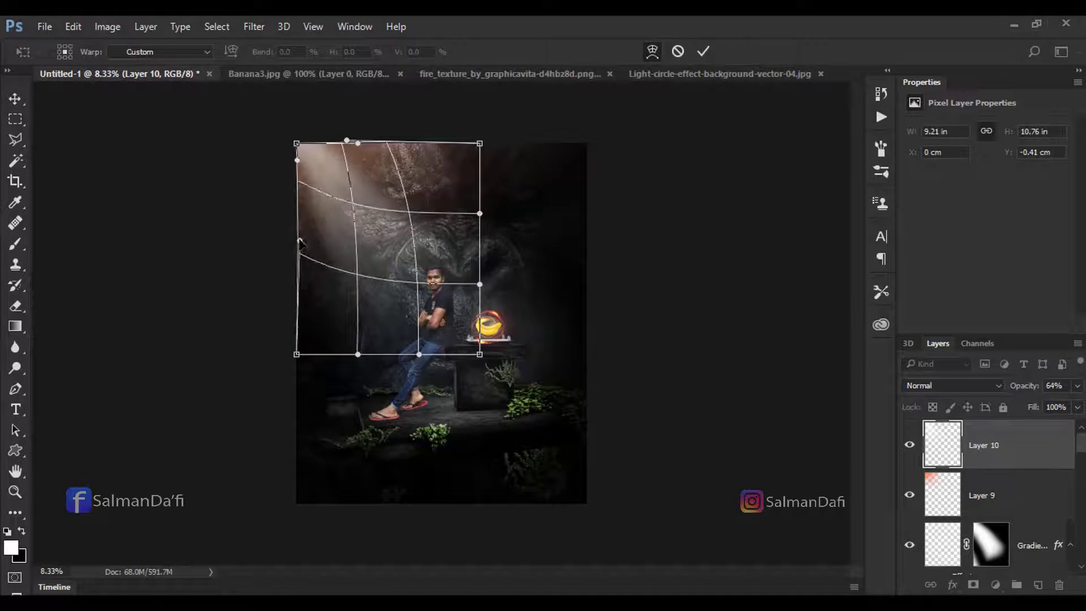
left_click_drag(474, 143, 304, 144)
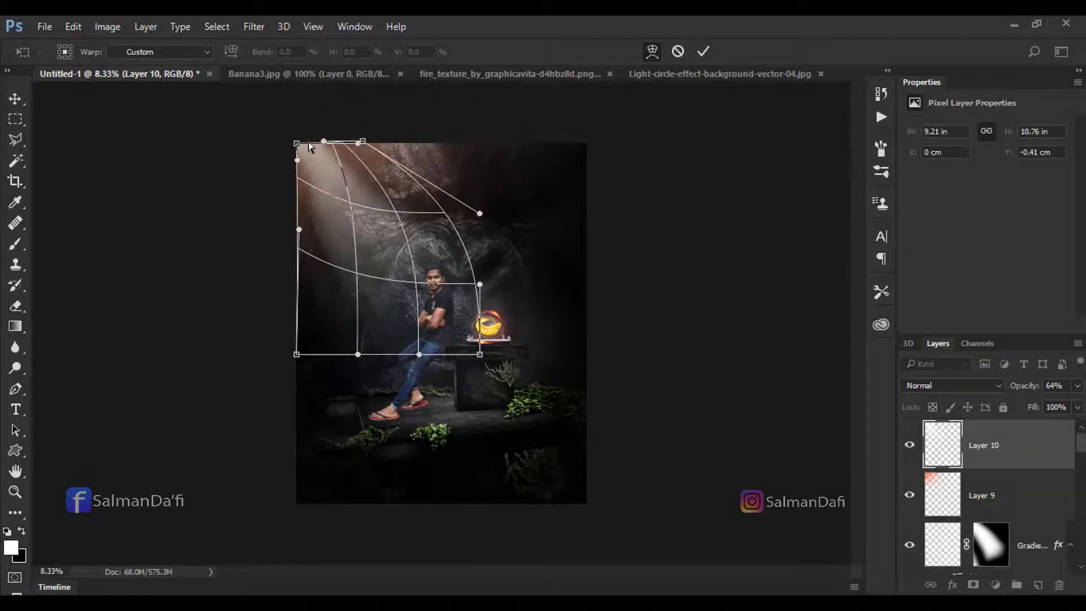
key("Return")
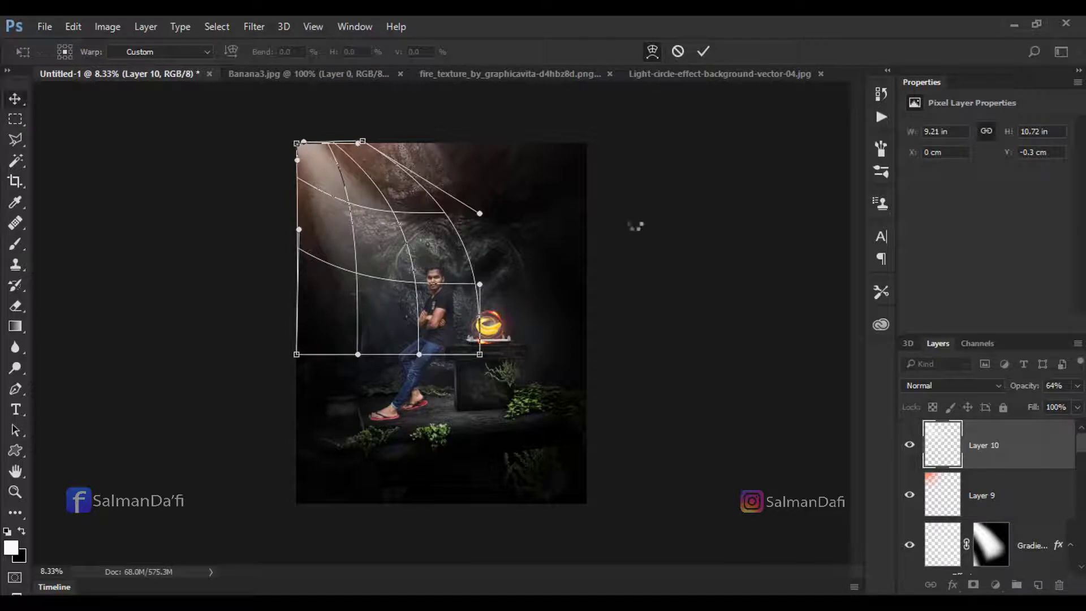
key("ctrl+z")
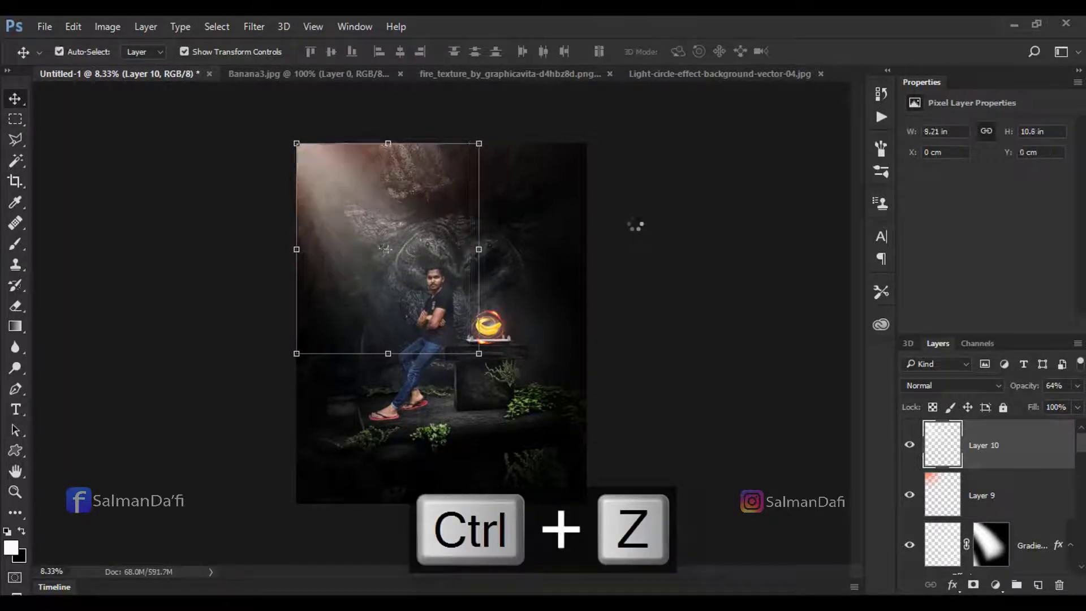
Step: Move the beam up and left toward the canvas corner and compare it on and off
mouse_move(335, 172)
left_mouse_down()
mouse_move(300, 129)
mouse_move(311, 145)
left_mouse_up()
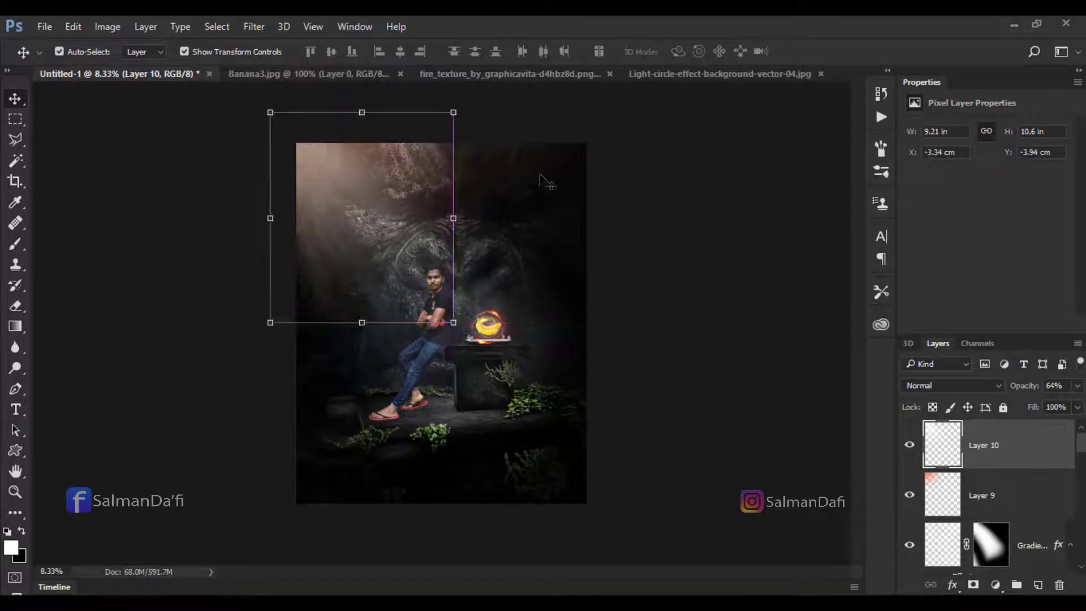
left_click(747, 276)
left_click(909, 445)
left_click(909, 446)
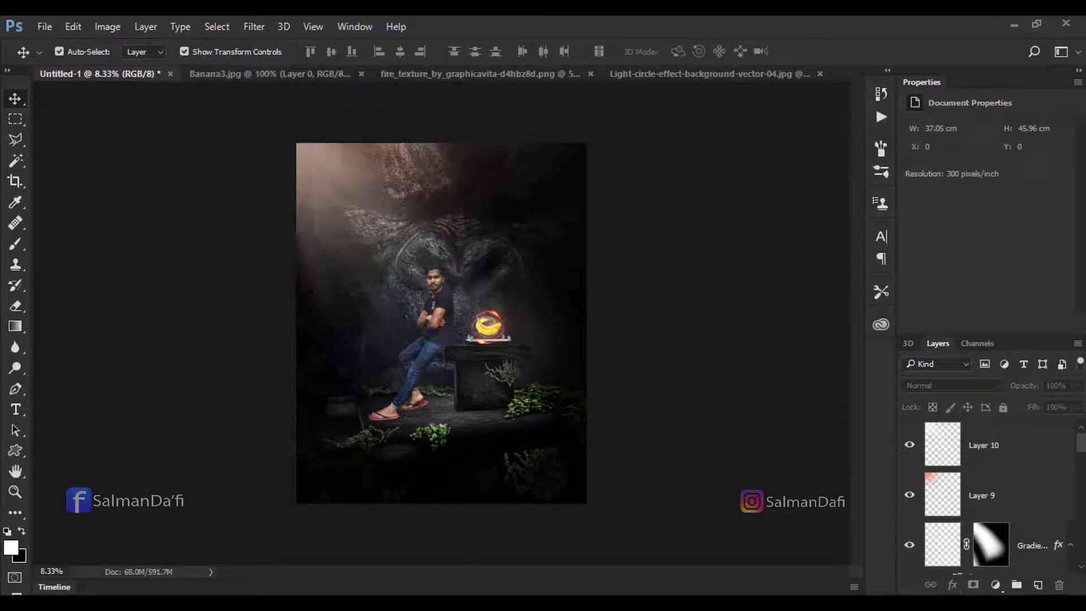
Step: On Layer 3 copy, burn the shirt hem and upper jeans darker (Midtones, 18%)
scroll(995, 498, "down", 10)
left_click(1018, 487)
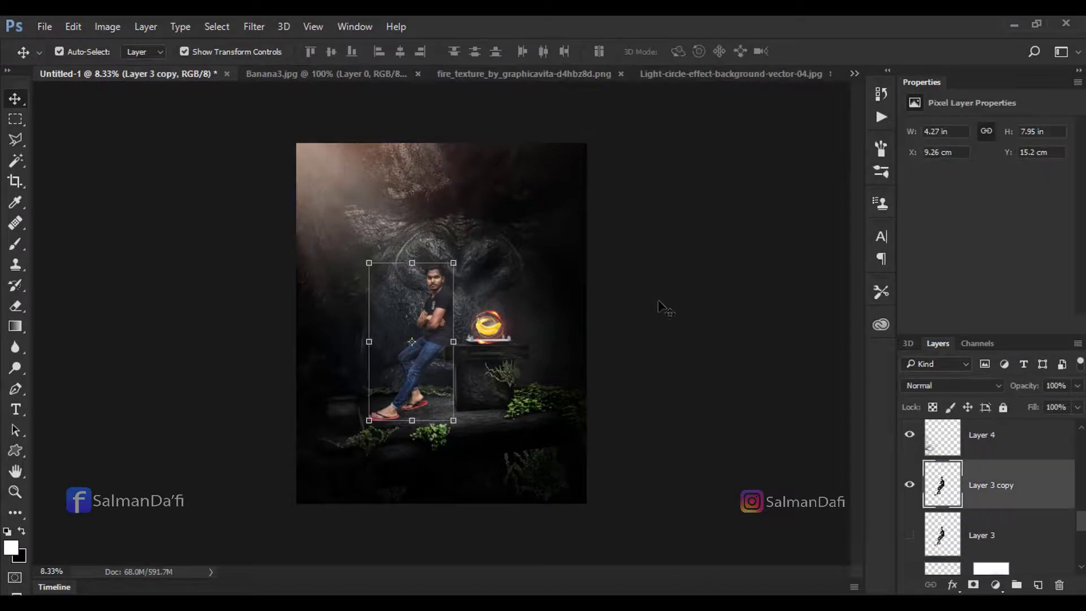
key("ctrl+plus")
key("ctrl+plus")
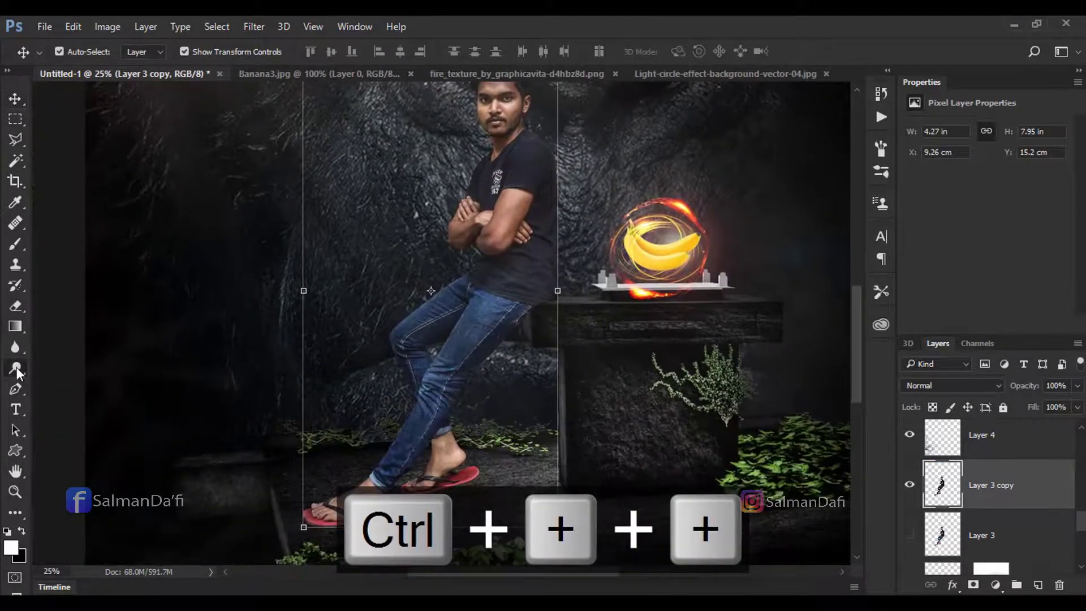
left_click_drag(16, 367, 104, 383)
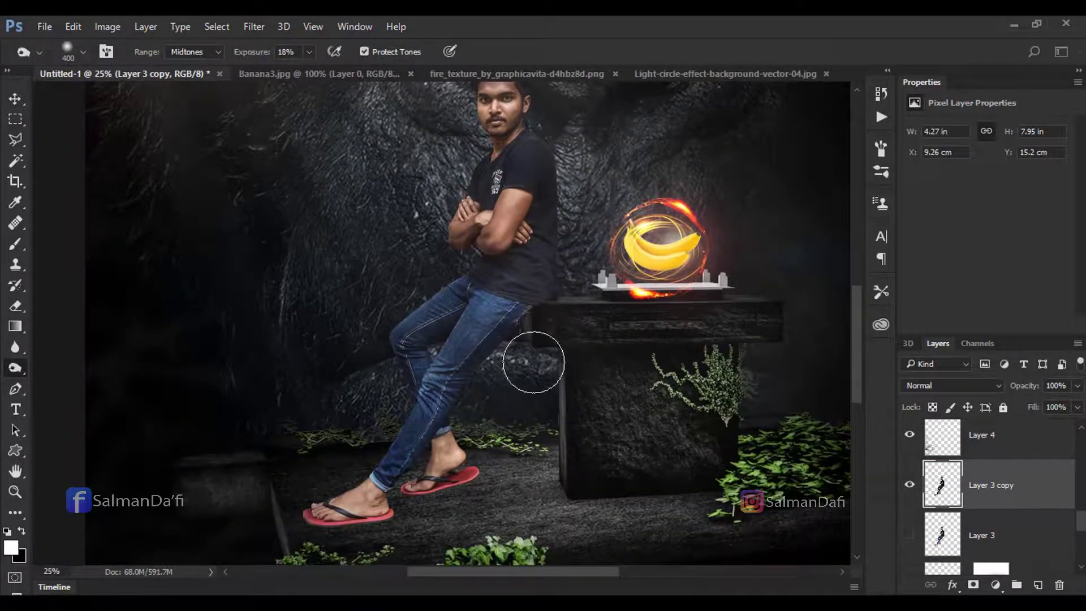
key("bracketleft")
key("bracketleft")
key("bracketleft")
Step: Burn the ankle, jeans hem and foot skin near the sandal strap darker
key("bracketleft")
key("bracketleft")
key("bracketleft")
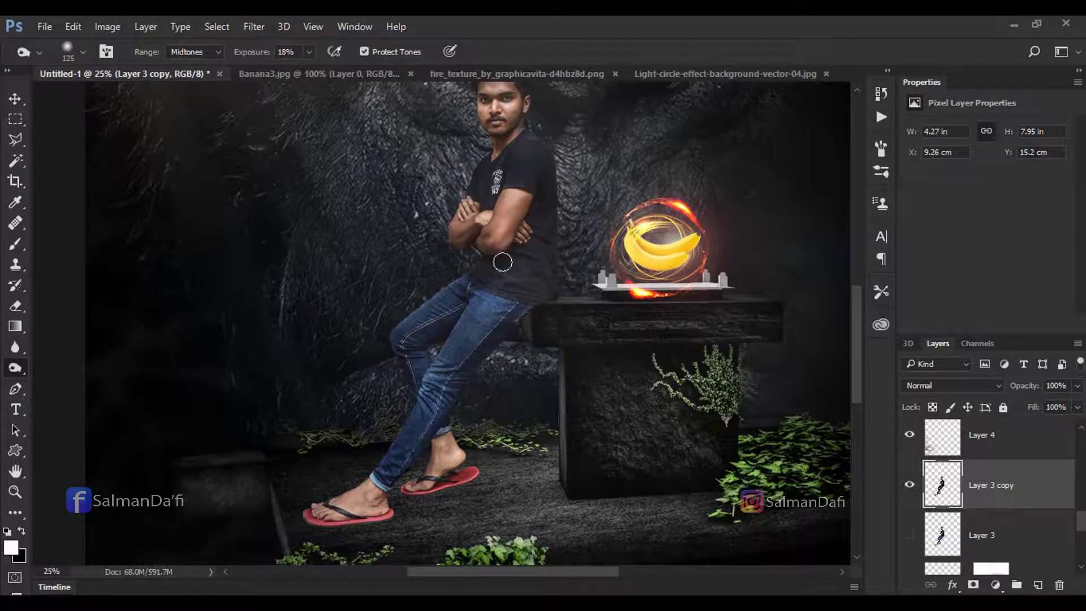
key("bracketright")
key("bracketright")
key("bracketright")
left_click_drag(533, 281, 511, 320)
key("bracketleft")
key("bracketright")
key("bracketright")
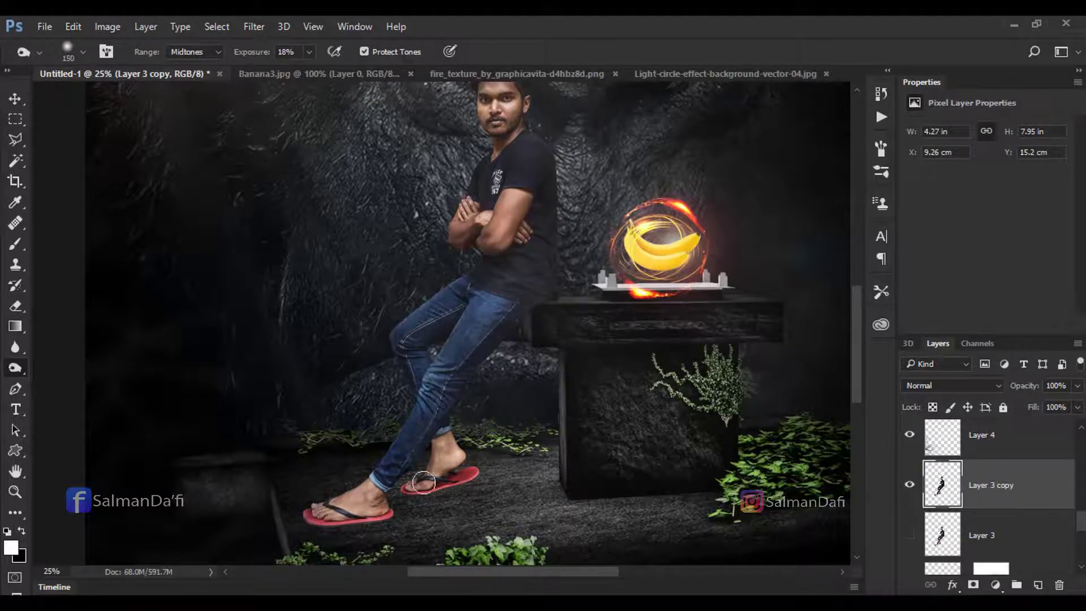
key("bracketleft")
key("bracketleft")
left_click_drag(450, 432, 470, 464)
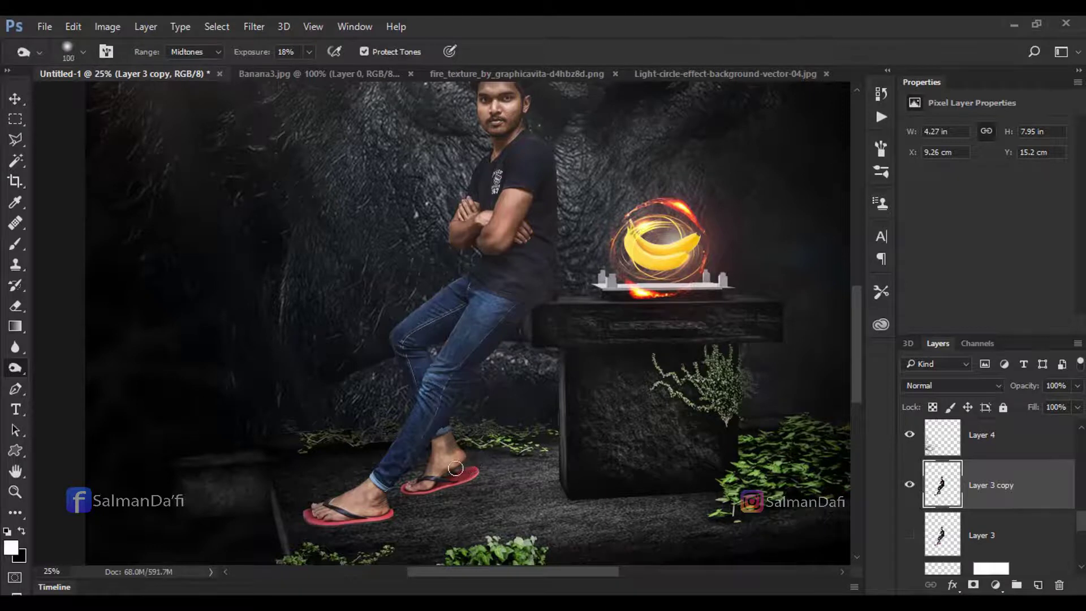
key("bracketleft")
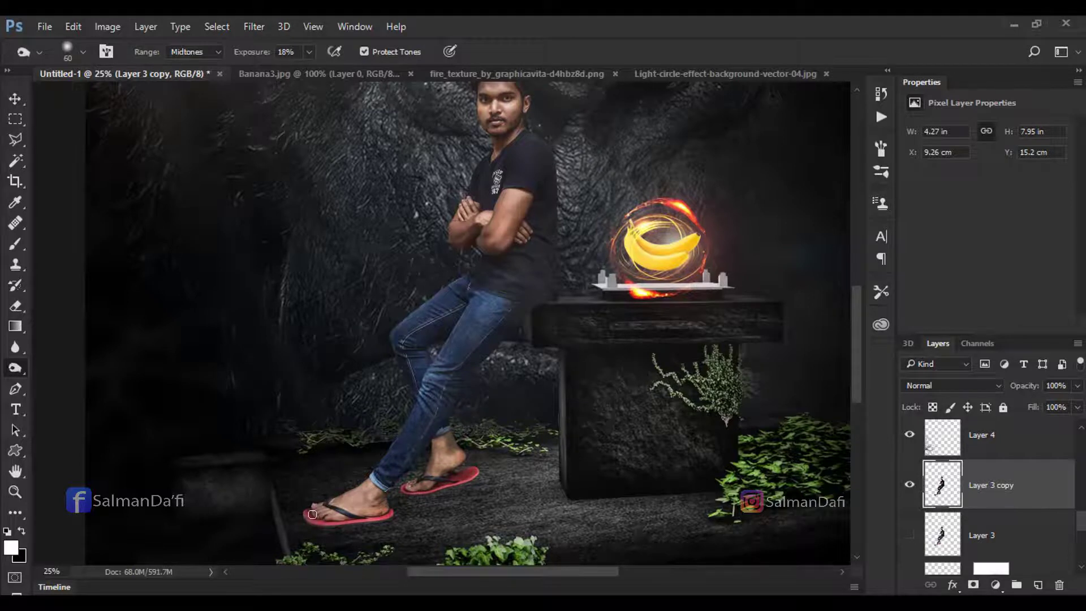
left_click_drag(363, 509, 380, 504)
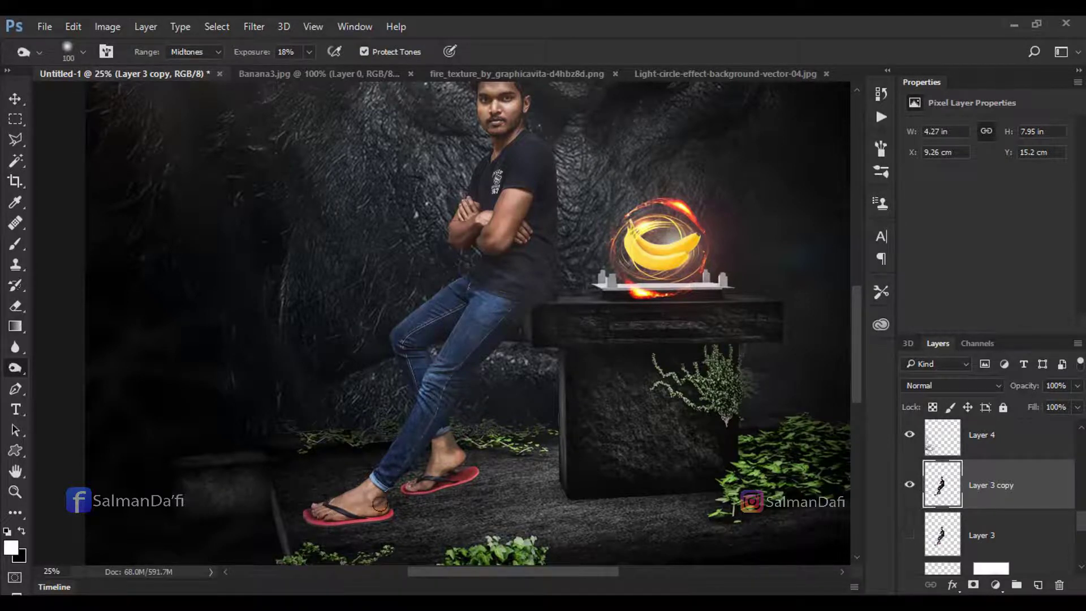
Step: Burn the crossed forearms darker with a larger brush
mouse_move(449, 327)
left_mouse_down()
mouse_move(485, 279)
mouse_move(474, 234)
left_mouse_up()
key("bracketright")
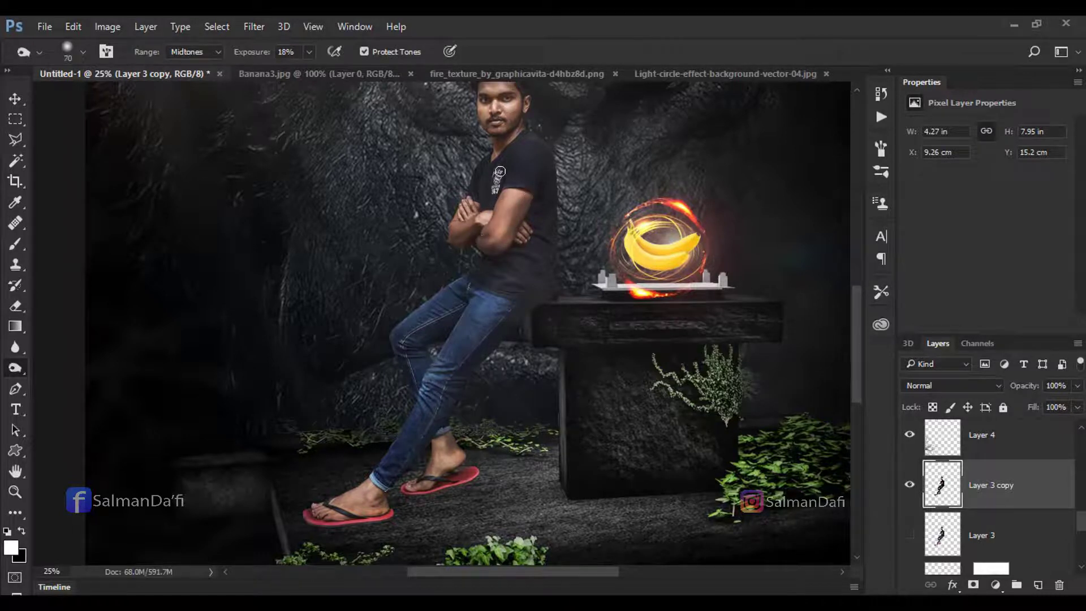
key("bracketright")
key("bracketright")
key("bracketright")
right_click(15, 368)
left_click(51, 383)
Step: Dodge highlights onto the man's forearm and jeans shin at 21% exposure
scroll(634, 168, "up", 5)
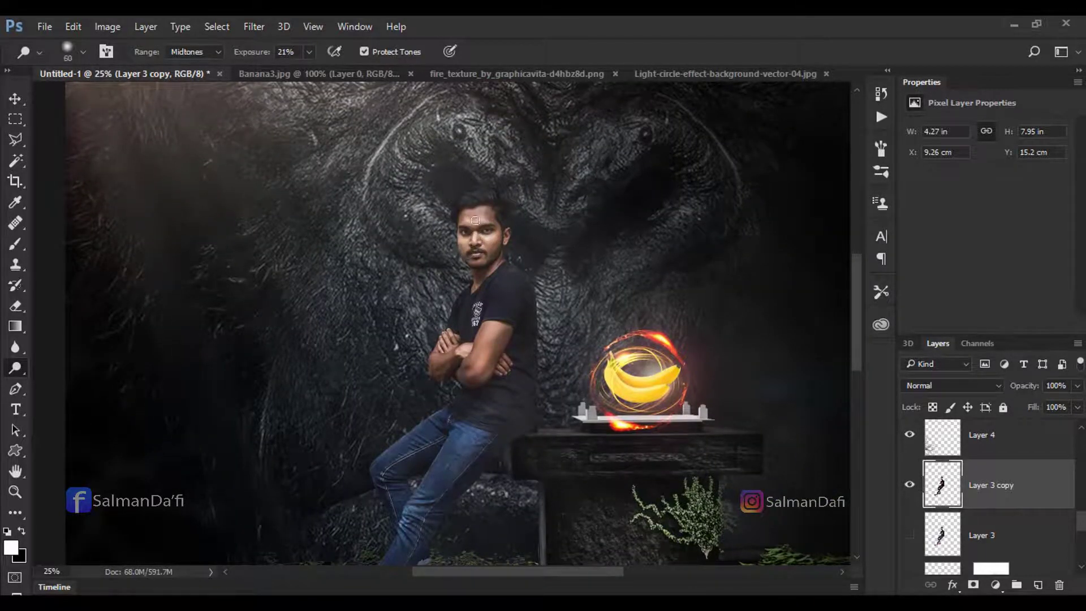
scroll(453, 252, "down", 3)
key("bracketright")
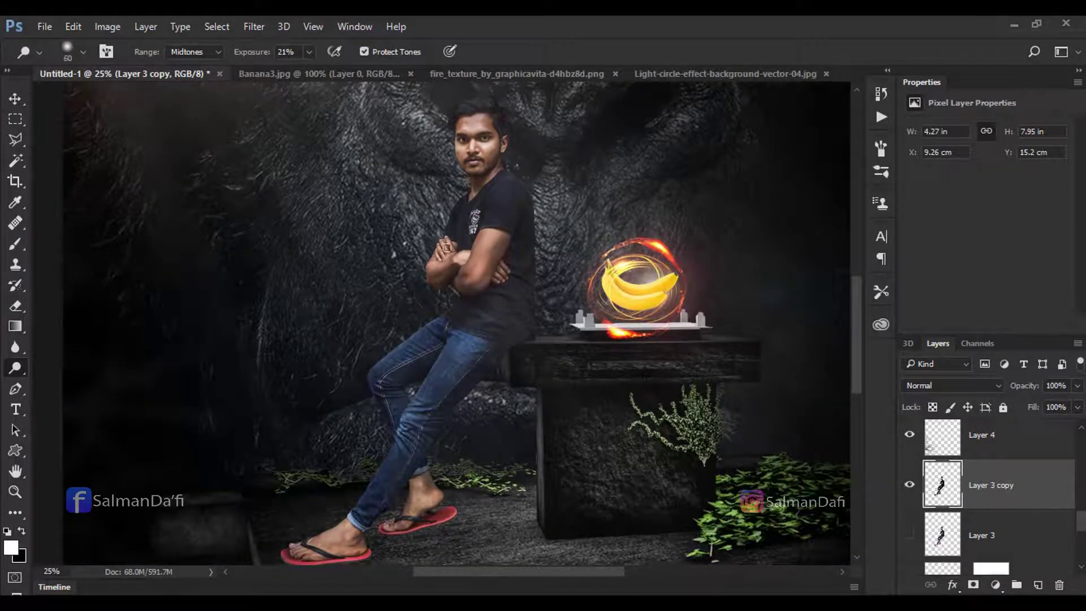
left_click_drag(484, 242, 481, 264)
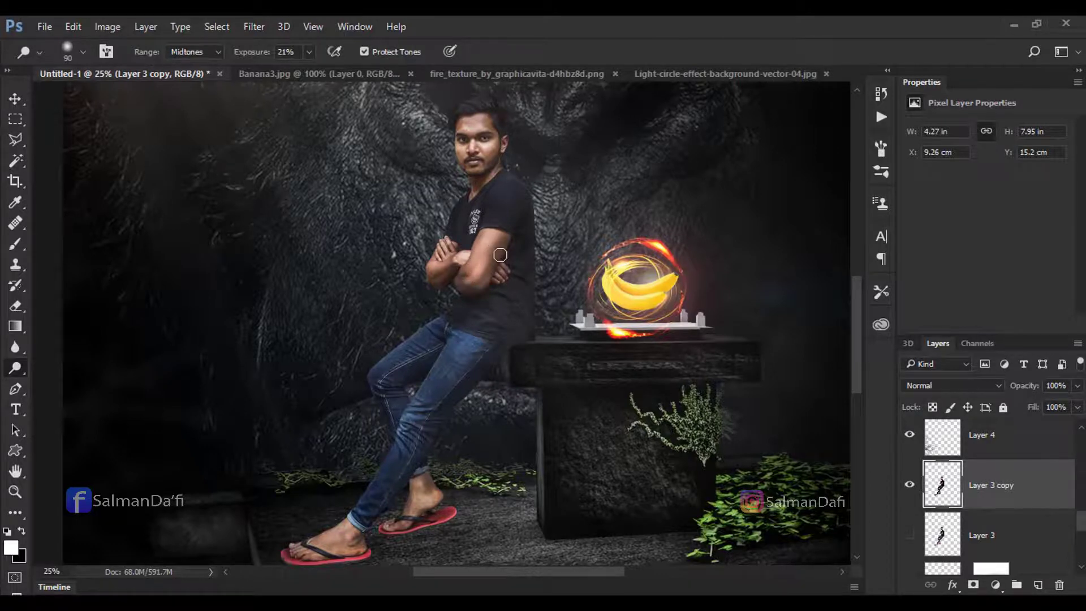
key("bracketright")
key("bracketright")
key("bracketright")
key("bracketright")
key("bracketright")
key("bracketleft")
key("bracketleft")
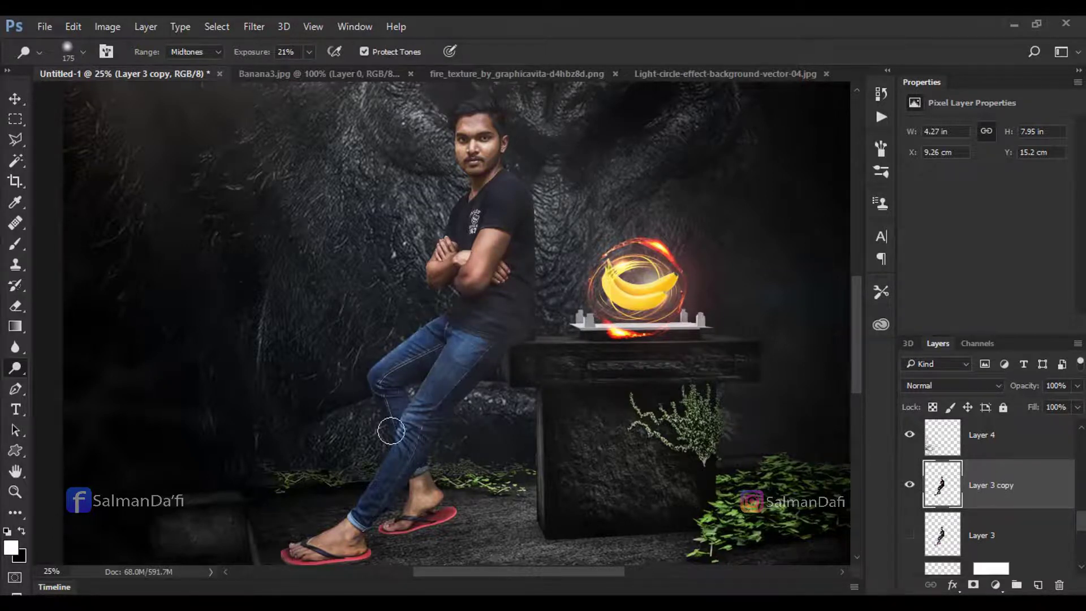
mouse_move(388, 432)
left_mouse_down()
mouse_move(407, 424)
mouse_move(381, 463)
mouse_move(394, 460)
left_mouse_up()
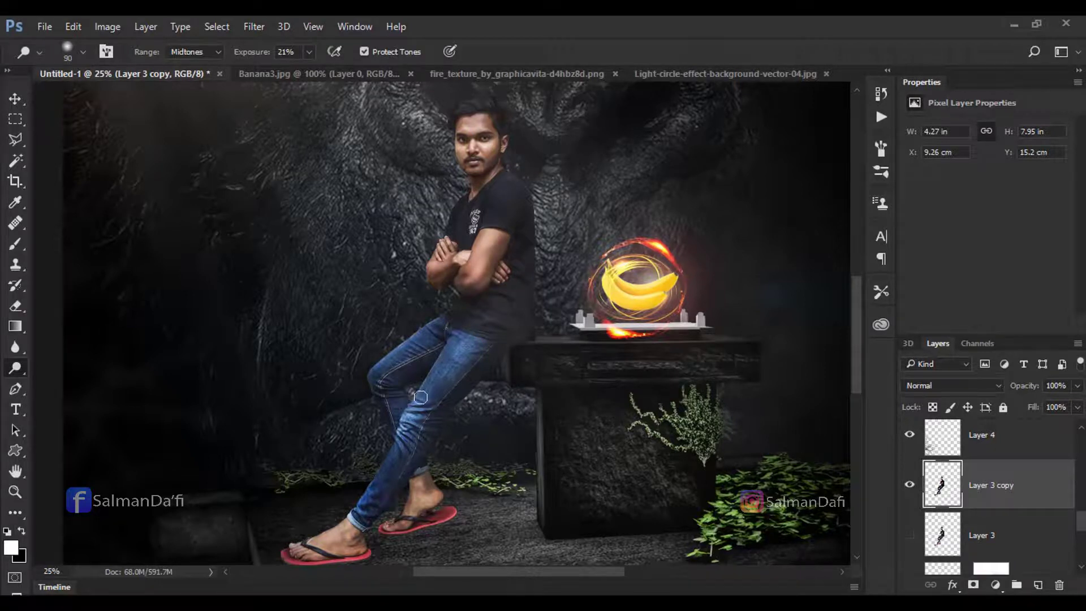
Step: Zoom around to check the composition, then duplicate the man's layer as Layer 3 copy 2
key("ctrl+minus")
key("ctrl+minus")
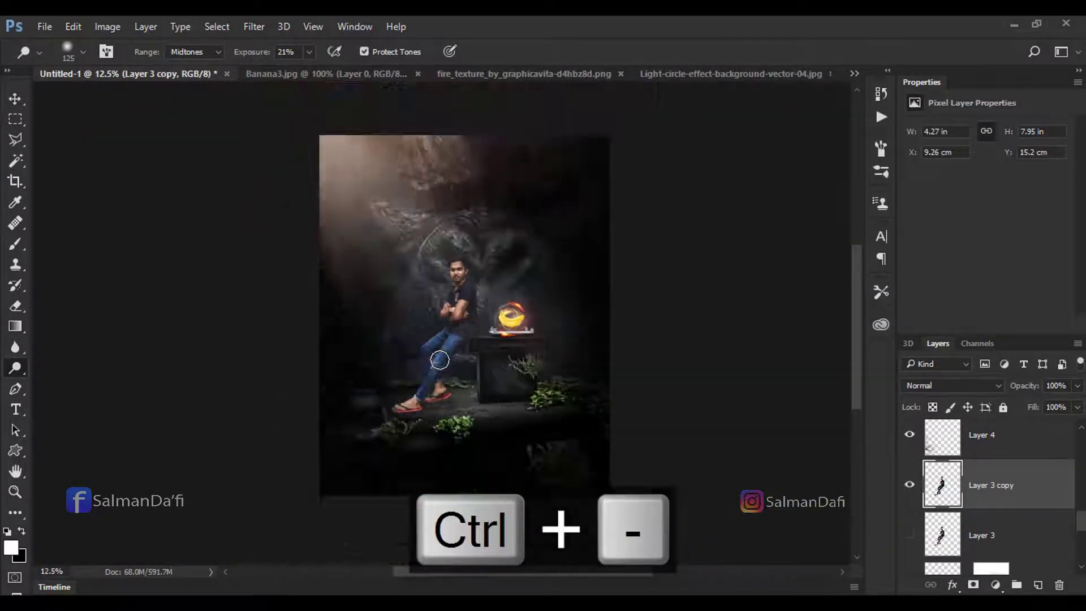
key("ctrl+plus")
key("ctrl+plus")
key("ctrl+plus")
key("ctrl+minus")
key("ctrl+minus")
key("ctrl+minus")
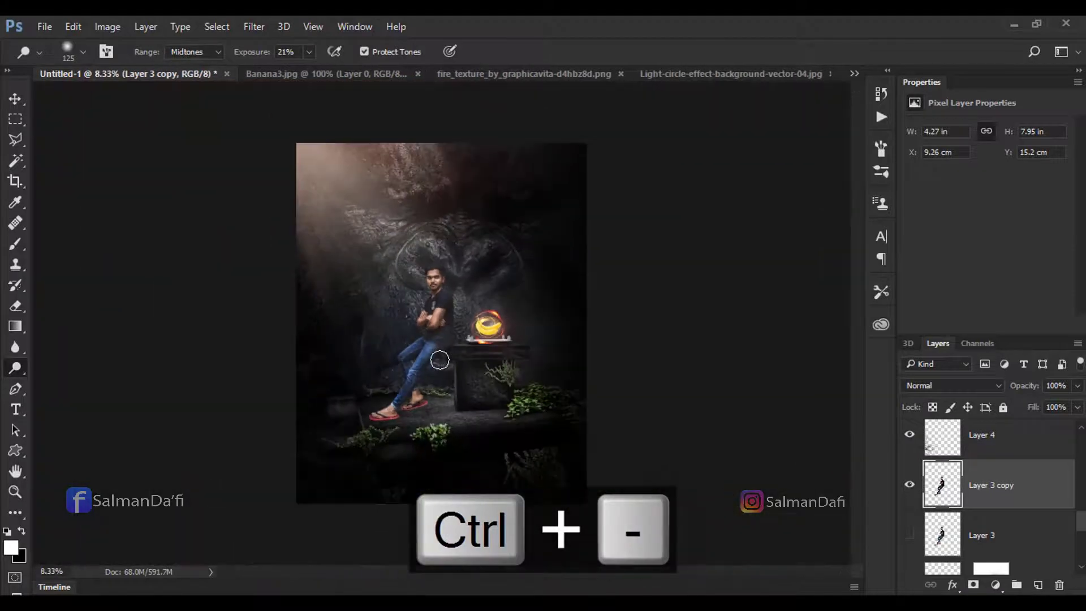
key("ctrl+plus")
key("ctrl+plus")
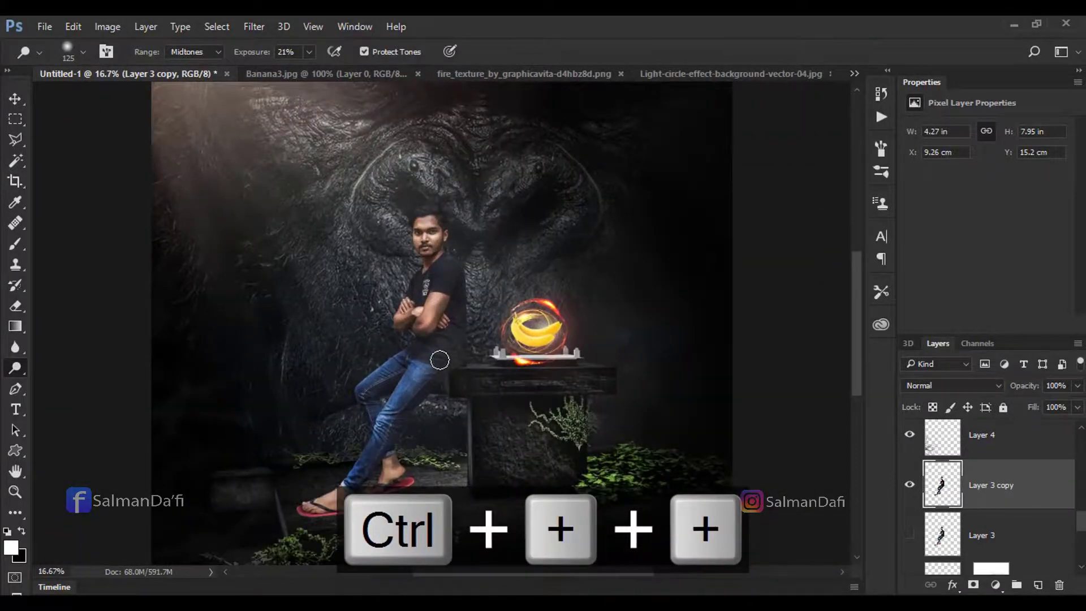
key("ctrl+plus")
key("ctrl+plus")
key("ctrl+plus")
key("ctrl+plus")
left_click_drag(436, 254, 446, 424)
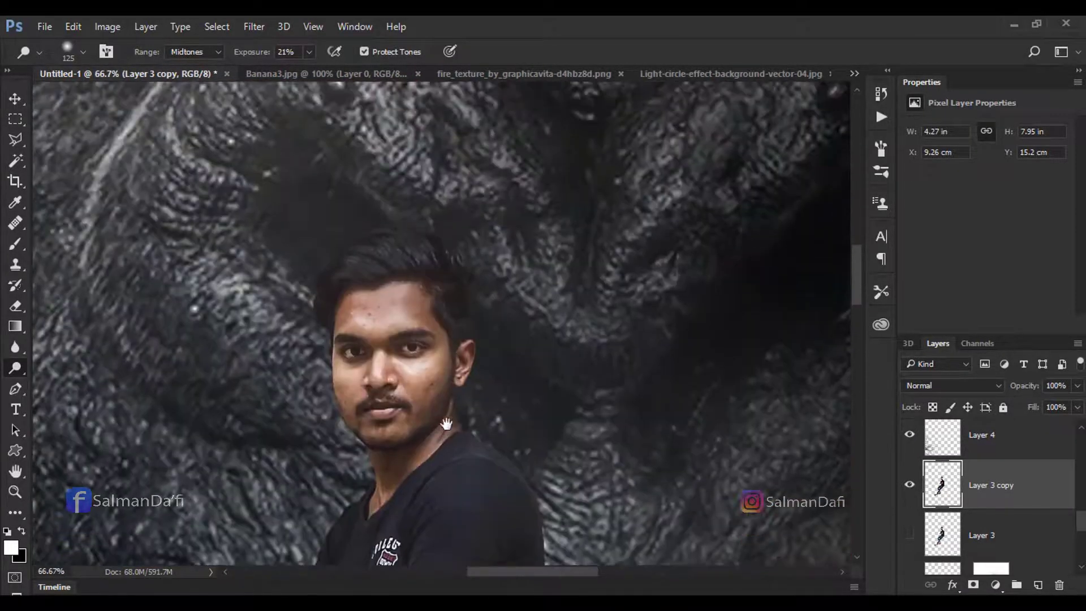
key("ctrl+j")
Step: Smooth the man's forehead skin with Mixer Brush strokes on Layer 3 copy 2
key("b")
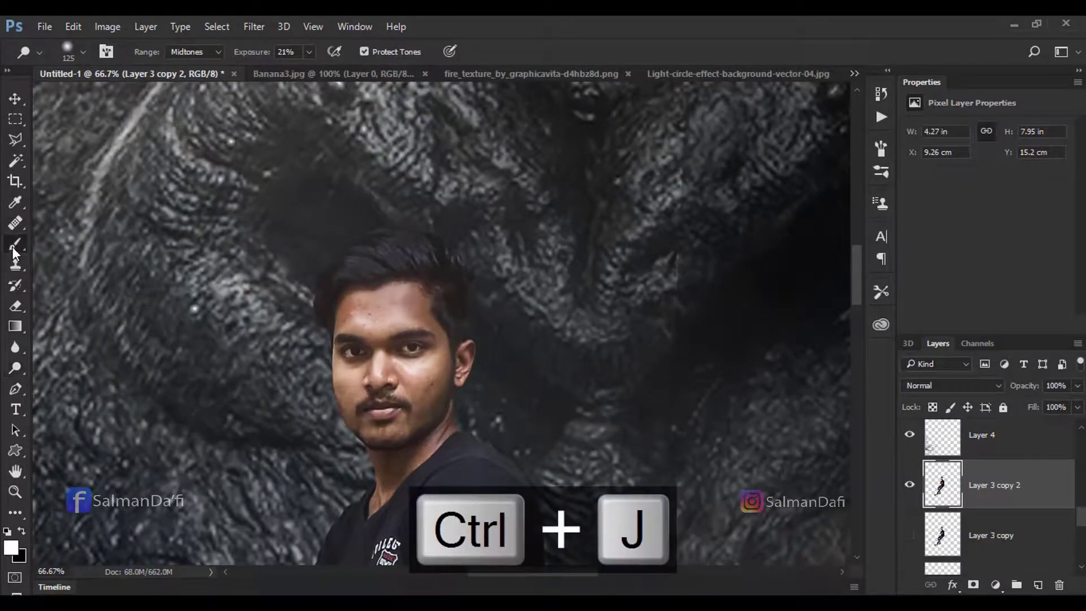
right_click(299, 380)
left_click(530, 91)
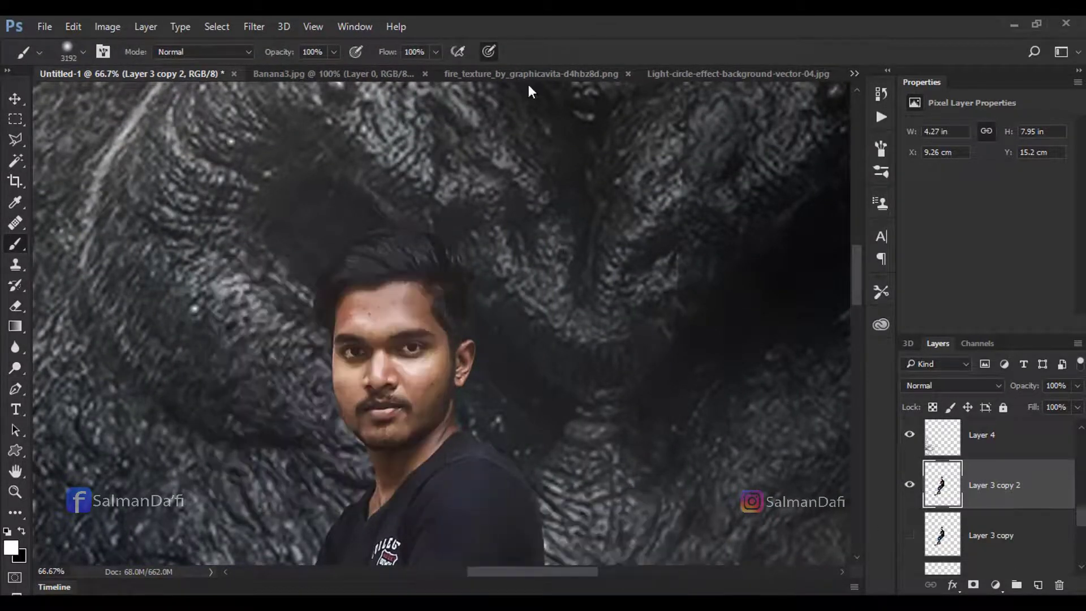
right_click(22, 249)
left_click(91, 292)
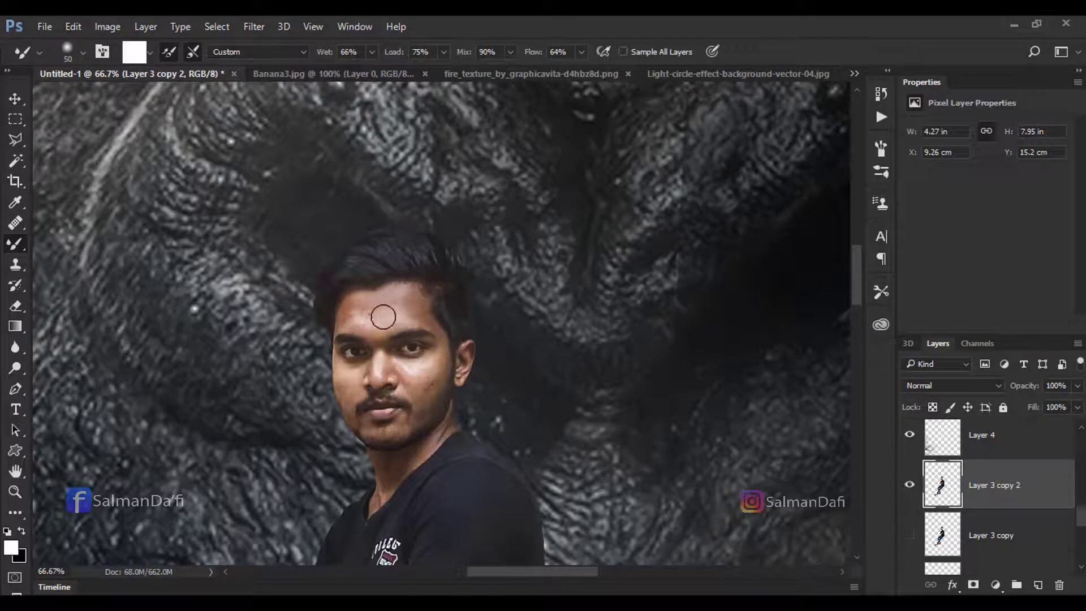
mouse_move(382, 317)
left_mouse_down()
mouse_move(368, 303)
mouse_move(351, 318)
mouse_move(381, 323)
mouse_move(375, 308)
mouse_move(406, 318)
mouse_move(347, 315)
mouse_move(346, 303)
left_mouse_up()
key("bracketright")
key("bracketright")
key("bracketleft")
key("bracketleft")
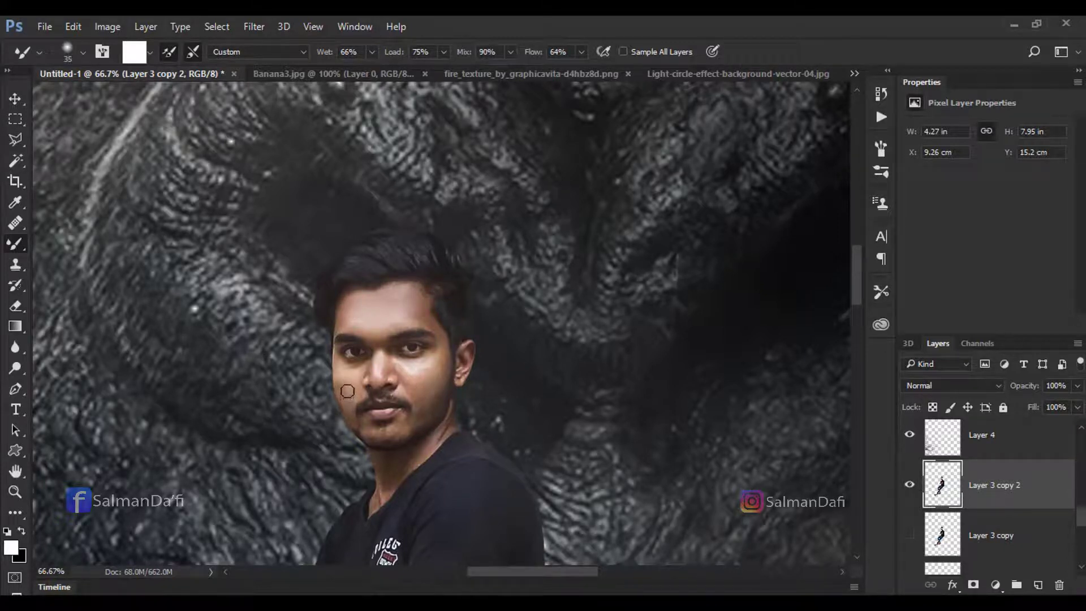
Step: Compare against Layer 3 copy, return to Dodge at size 200, and zoom out to the feet
left_click(910, 535)
key("o")
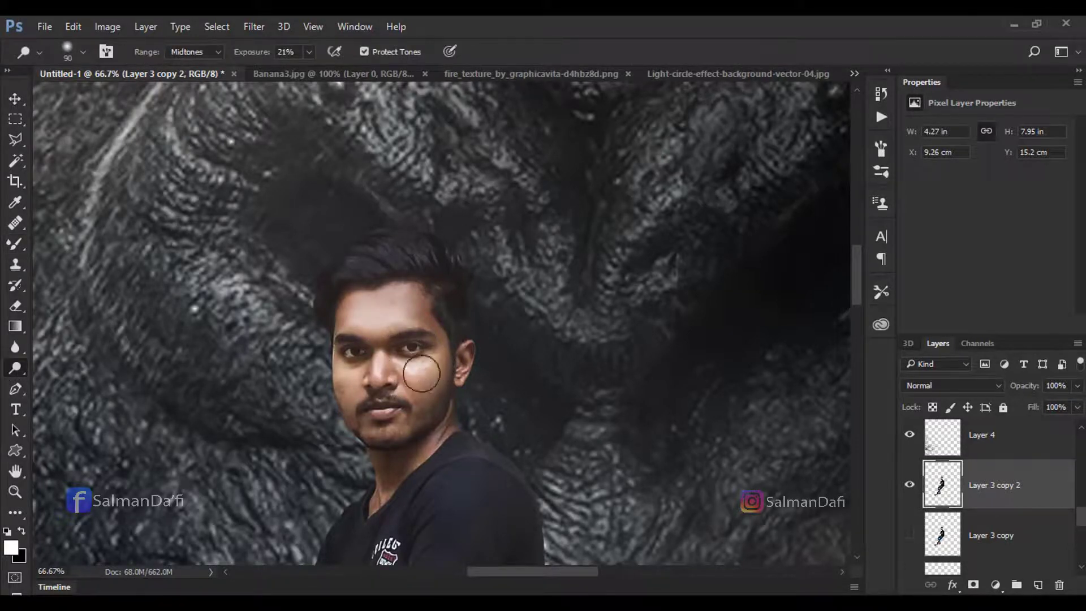
key("ctrl+minus")
key("ctrl+minus")
key("ctrl+minus")
key("ctrl+minus")
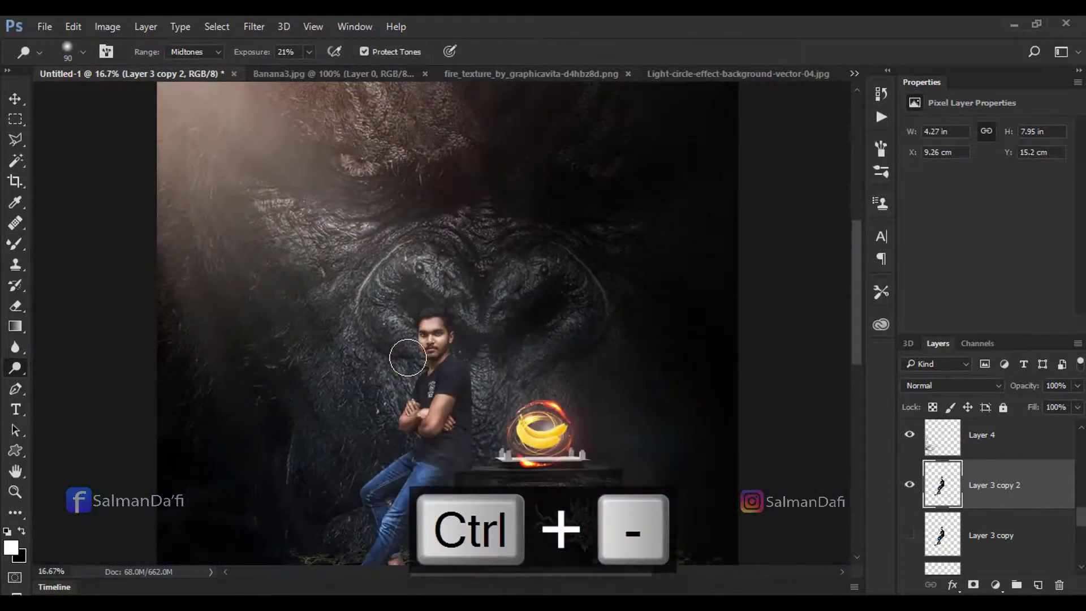
key("bracketleft")
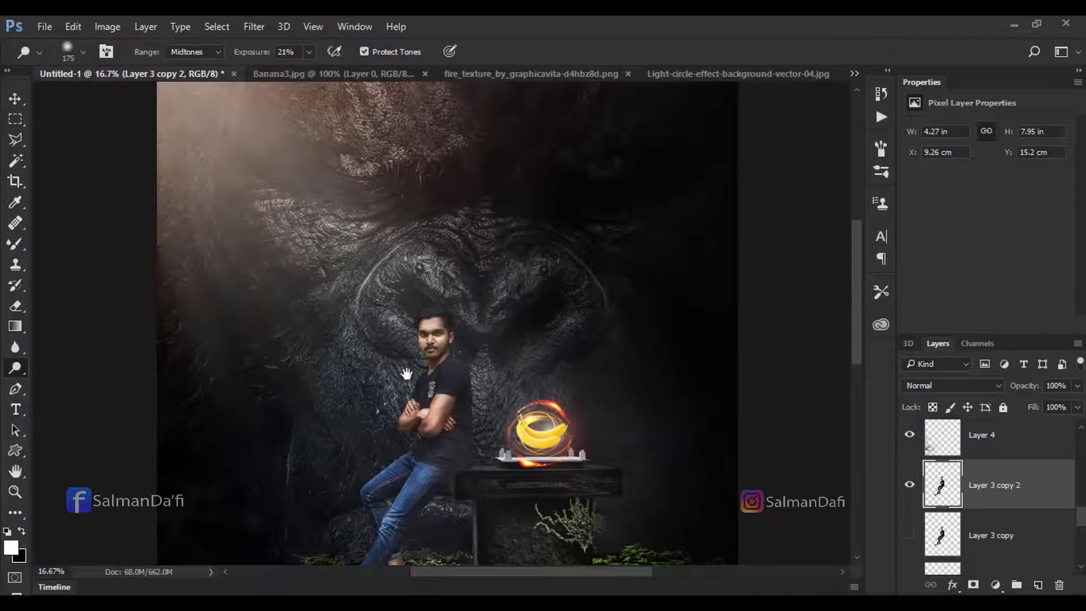
left_click_drag(407, 373, 416, 297)
key("bracketright")
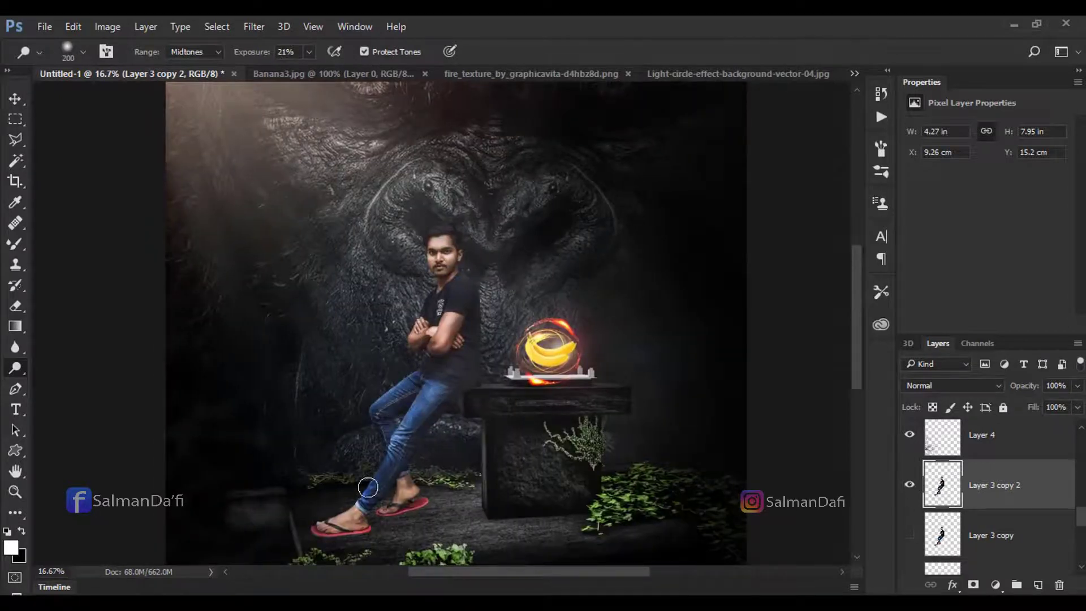
Step: Add an empty shadow layer beneath the man and set black as the brush colour
left_click(1053, 566)
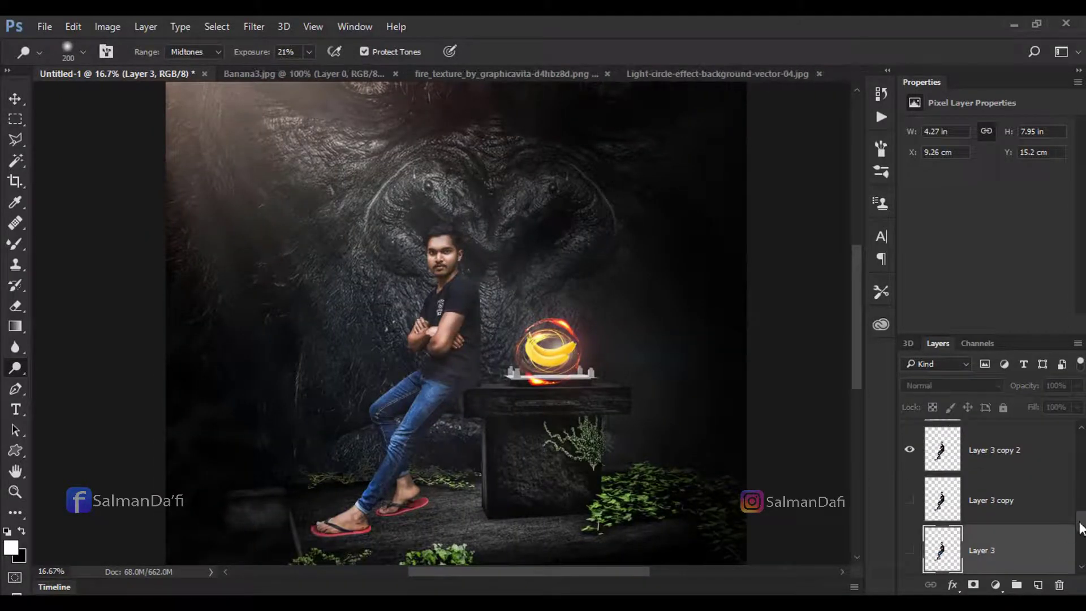
scroll(1054, 526, "down", 1)
left_click(1007, 506)
left_click(1038, 584)
left_click(14, 247)
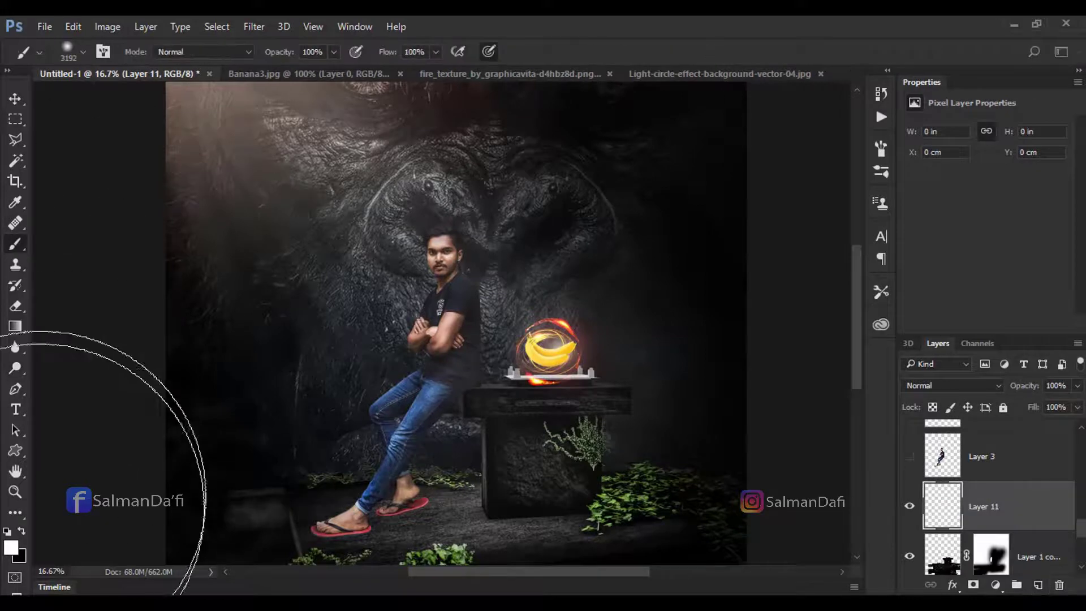
left_click(21, 532)
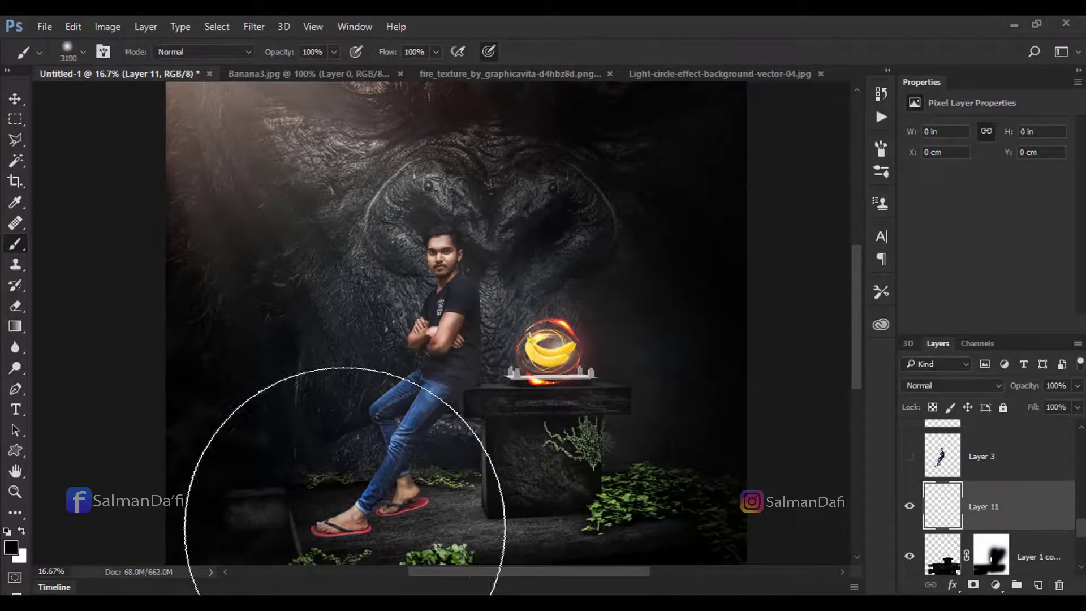
Step: Paint a black shadow under both flip-flops, extending toward the stone block
key("ctrl+plus")
key("ctrl+plus")
left_click_drag(384, 287, 373, 231)
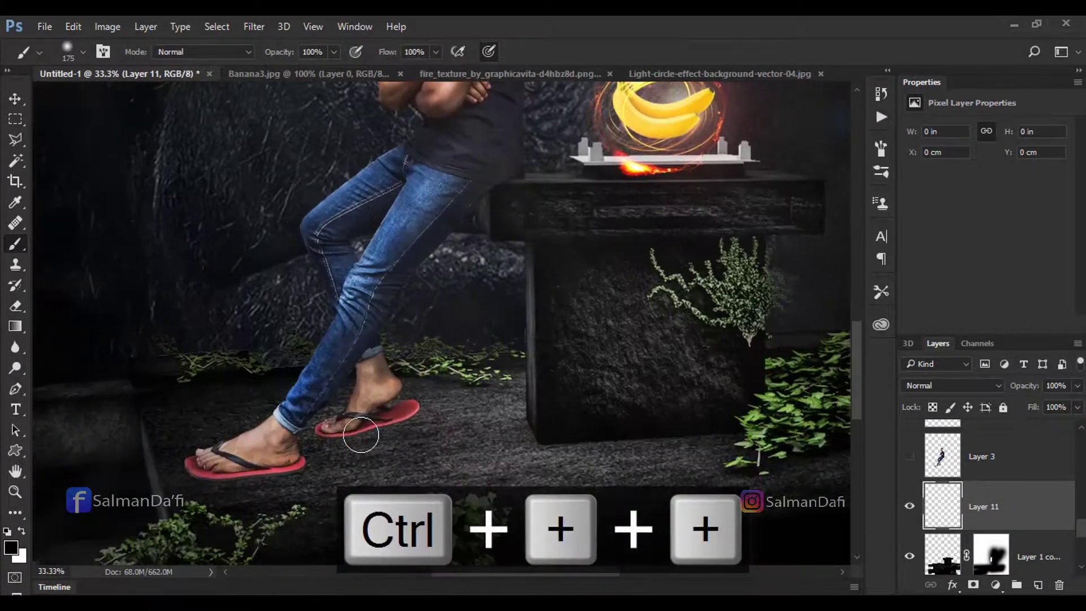
key("bracketleft")
key("bracketleft")
key("bracketleft")
key("bracketright")
left_click_drag(343, 428, 371, 436)
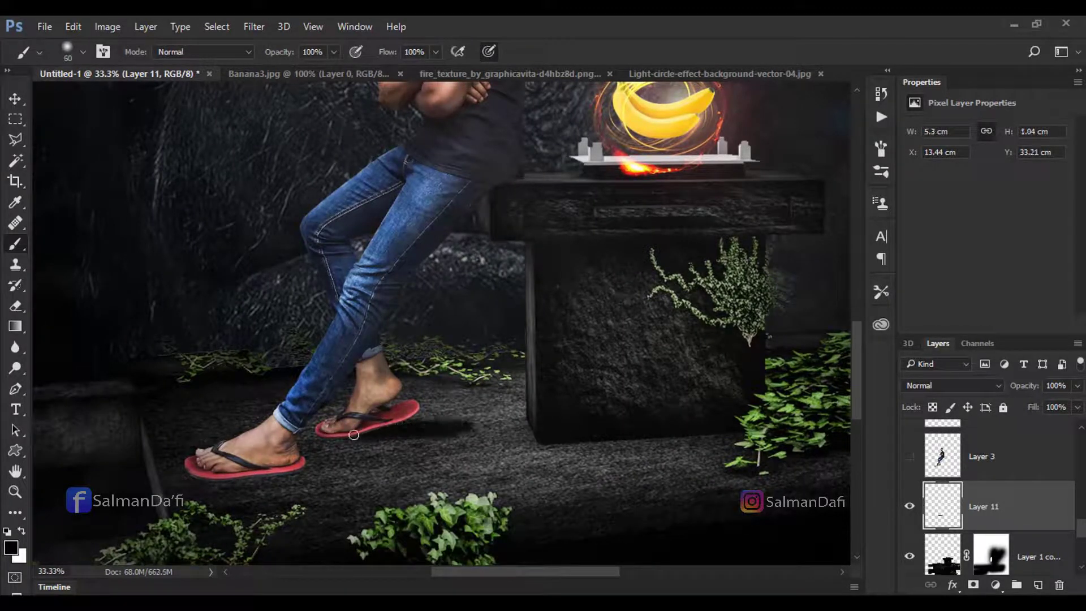
key("bracketright")
left_click_drag(425, 435, 517, 431)
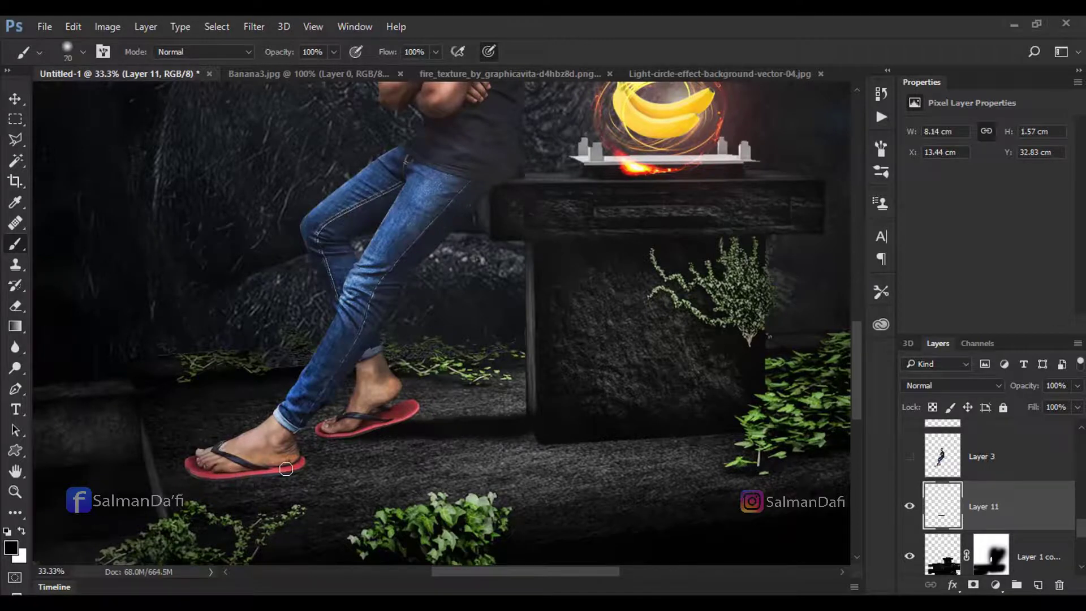
left_click_drag(286, 468, 486, 459)
mouse_move(400, 460)
left_mouse_down()
mouse_move(312, 474)
mouse_move(495, 453)
mouse_move(425, 465)
mouse_move(436, 465)
left_mouse_up()
key("bracketleft")
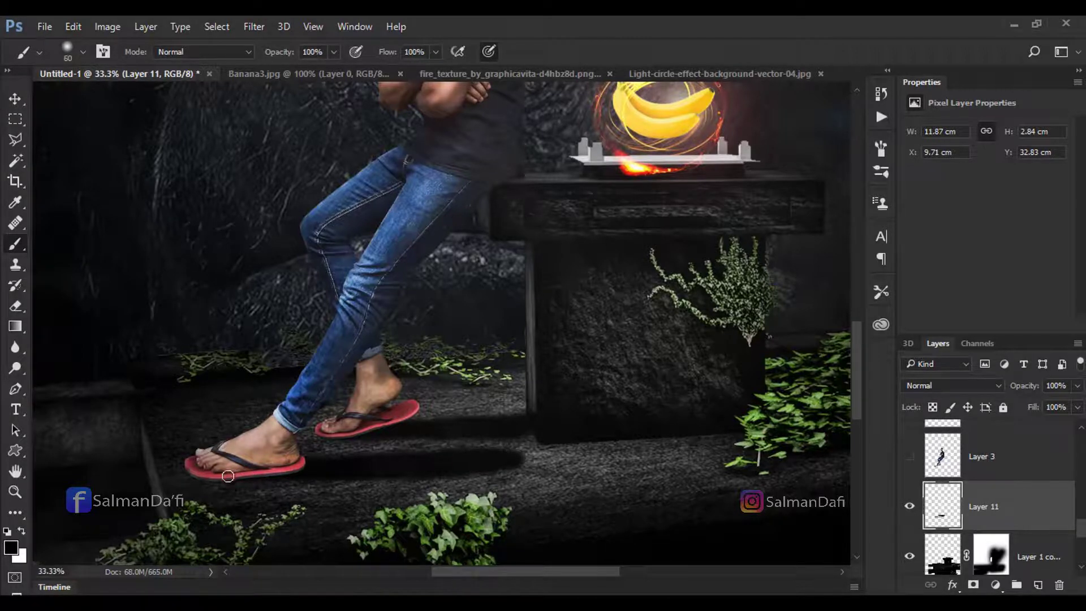
left_click(204, 473)
key("ctrl+plus")
key("ctrl+plus")
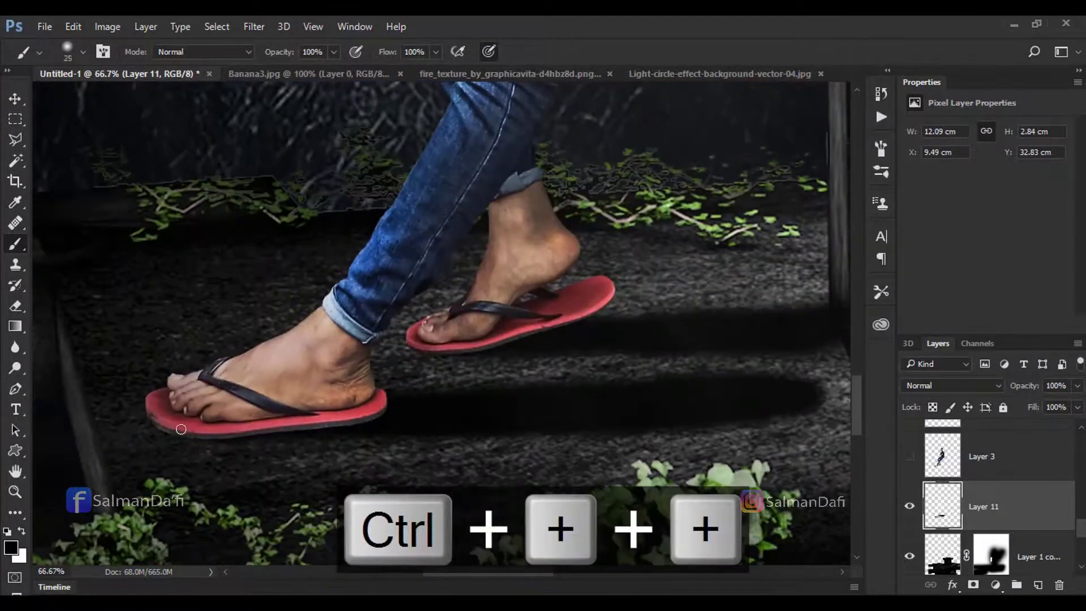
key("bracketright")
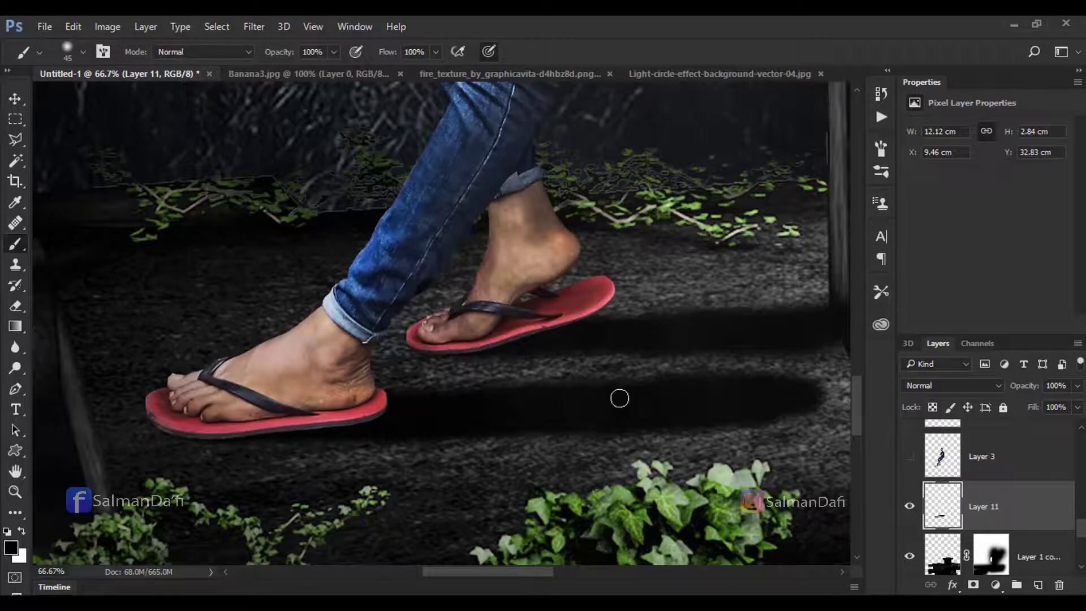
Step: Soften the shadow edges with a 64% Eraser, lower Layer 11's opacity, and add Layer 12
key("e")
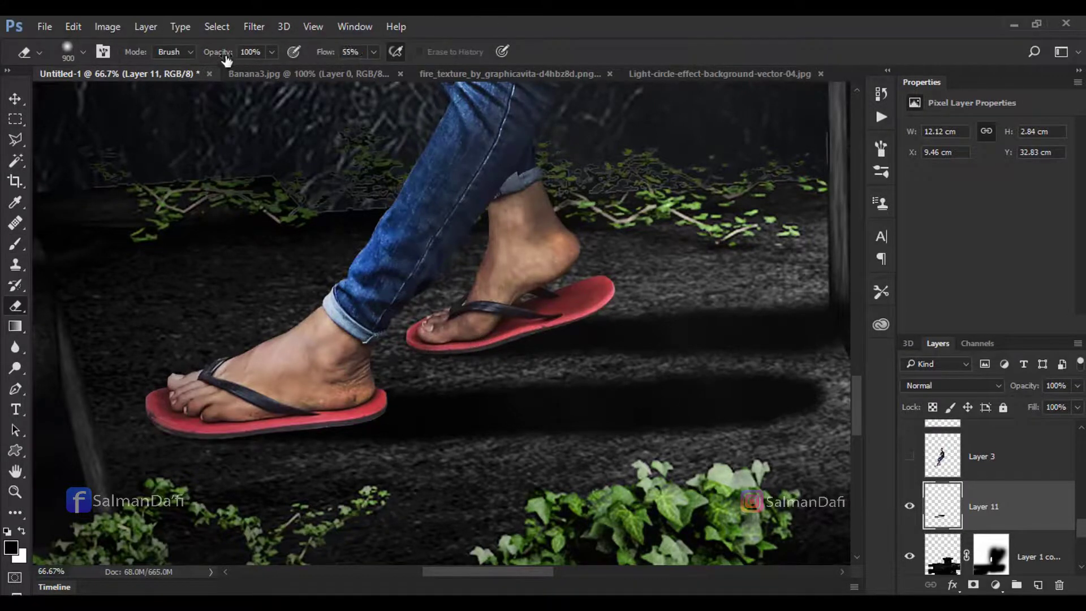
left_click(221, 52)
type("64")
key("ctrl+minus")
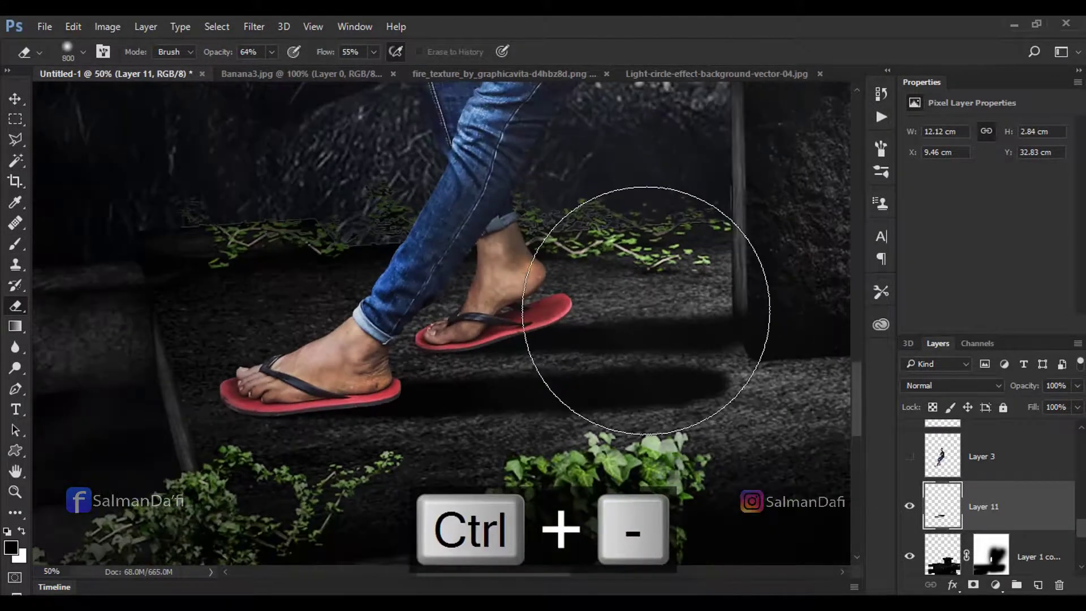
key("bracketleft")
key("ctrl+minus")
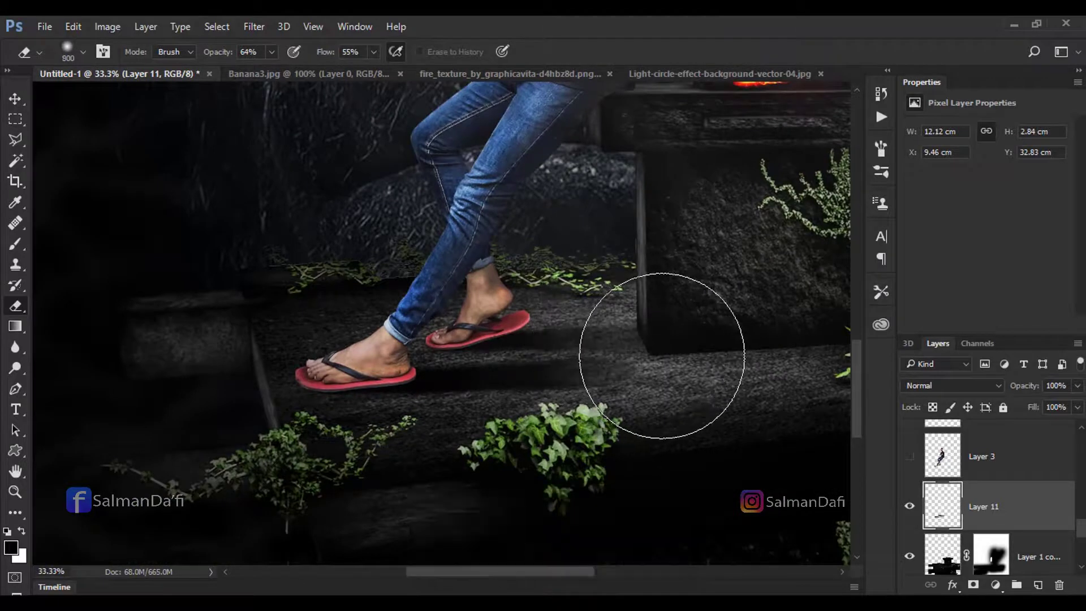
key("bracketleft")
key("bracketleft")
key("bracketleft")
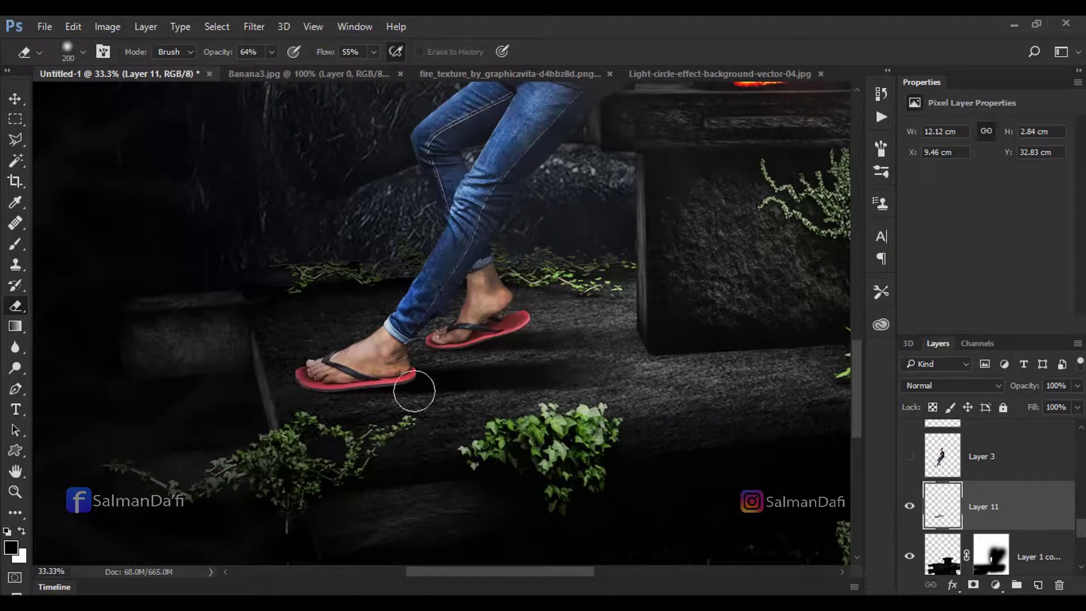
key("bracketleft")
key("bracketright")
key("bracketright")
key("bracketright")
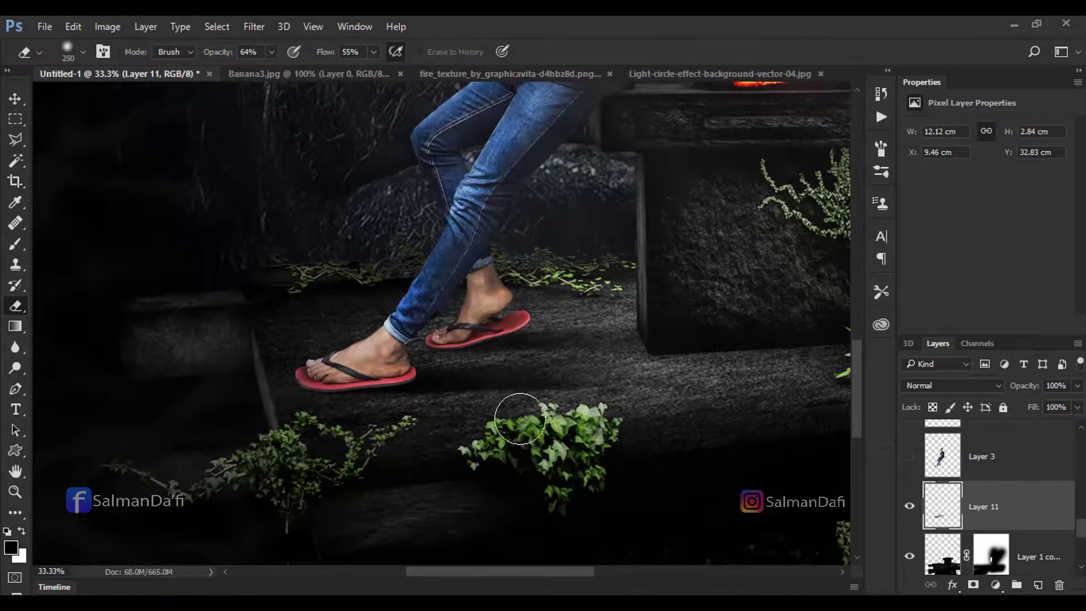
key("bracketright")
key("bracketright")
key("bracketright")
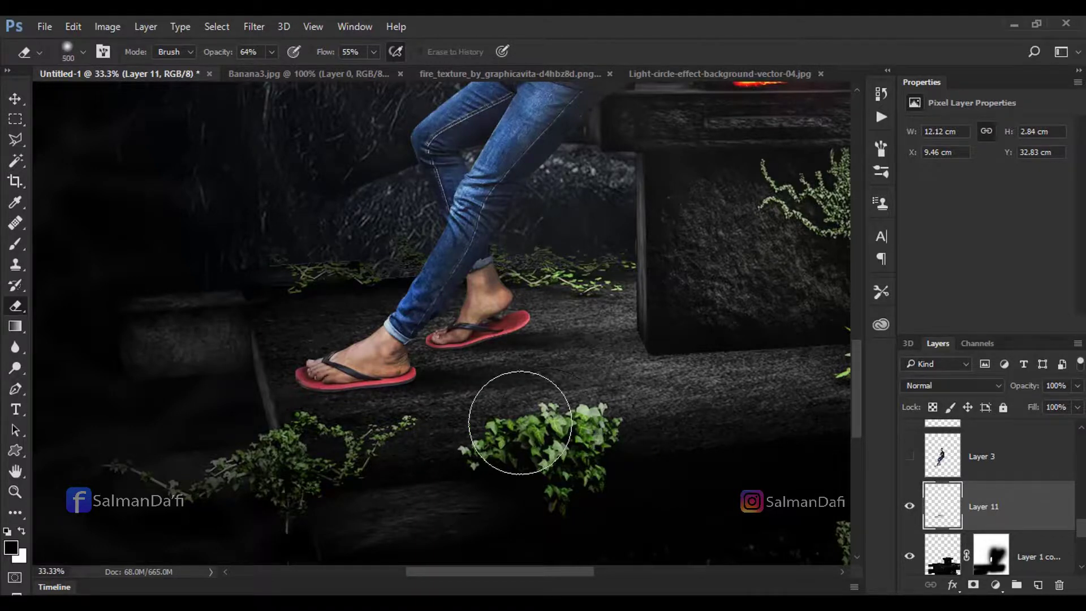
key("bracketright")
key("bracketright")
key("ctrl+minus")
key("ctrl+minus")
key("ctrl+plus")
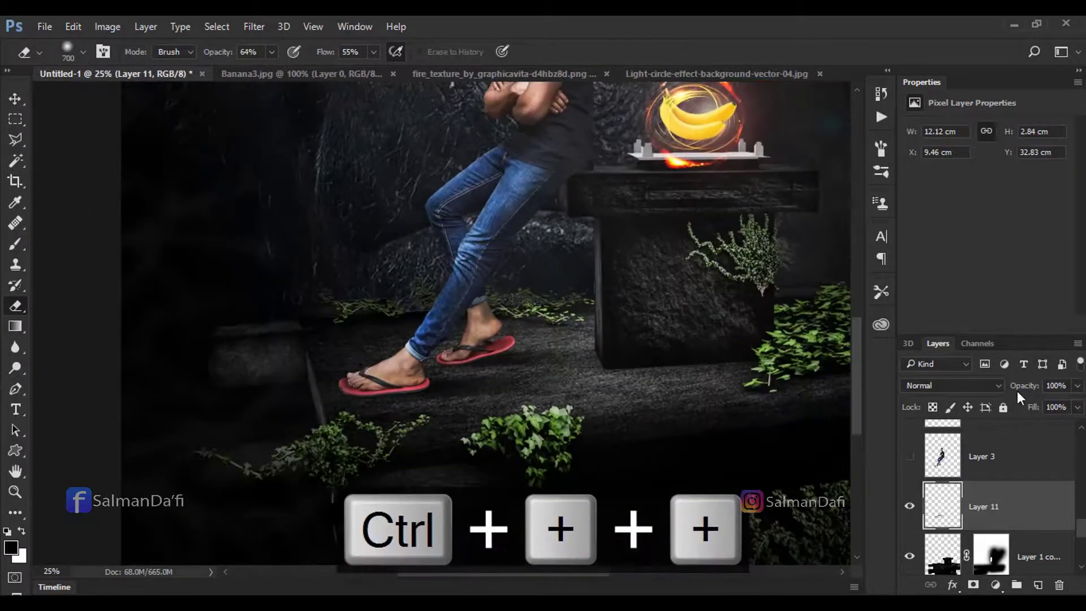
left_click_drag(1017, 391, 1009, 391)
key("ctrl+shift+alt+n")
Step: Paint a dark soft shadow below the feet toward the pedestal base on Layer 12
key("b")
key("bracketright")
key("bracketright")
key("bracketright")
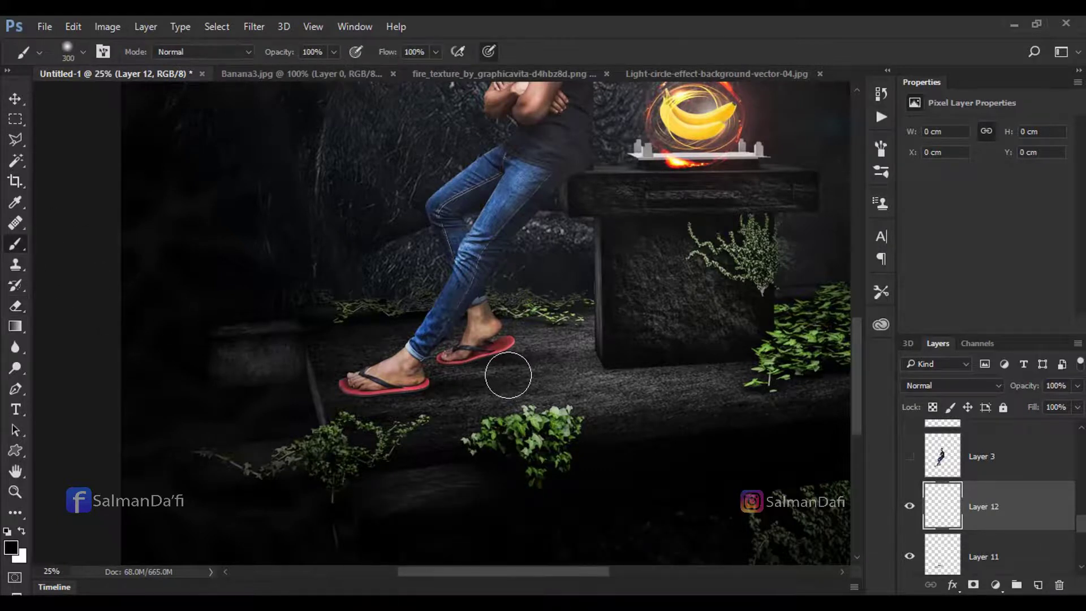
mouse_move(504, 369)
left_mouse_down()
mouse_move(601, 376)
mouse_move(509, 384)
left_mouse_up()
key("bracketleft")
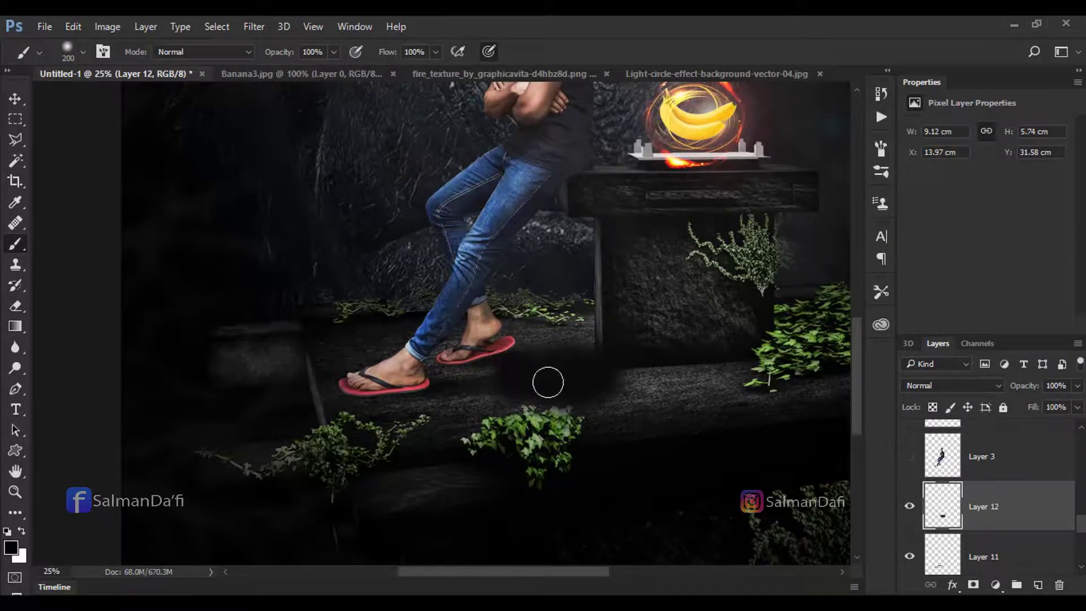
key("bracketleft")
key("bracketleft")
left_click_drag(626, 380, 585, 347)
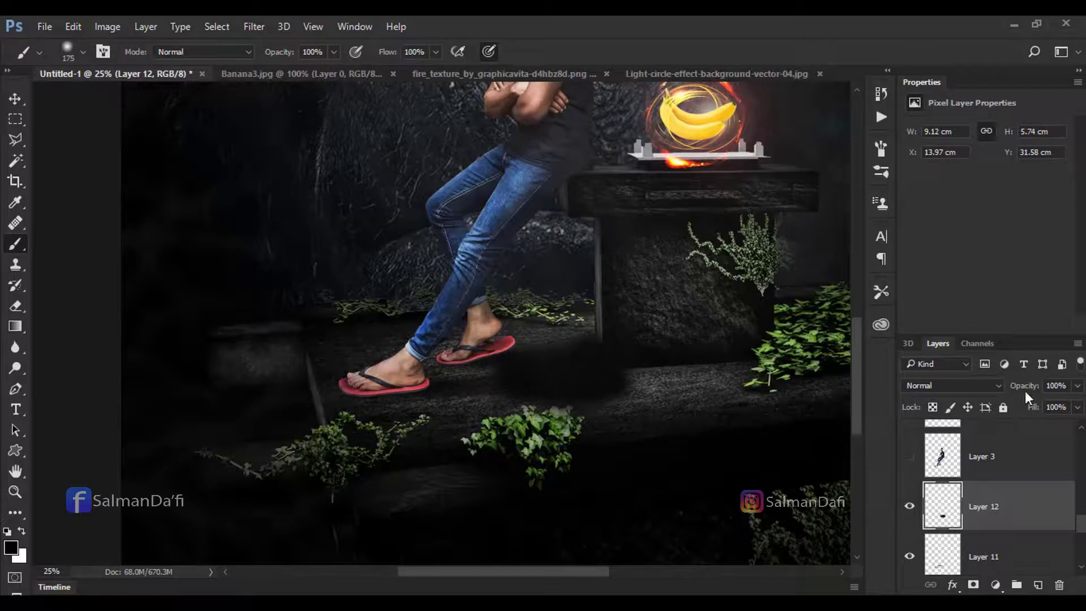
Step: Erase excess shadow and tune Layer 12's opacity while viewing the whole image
left_click_drag(1025, 387, 994, 389)
left_click(16, 306)
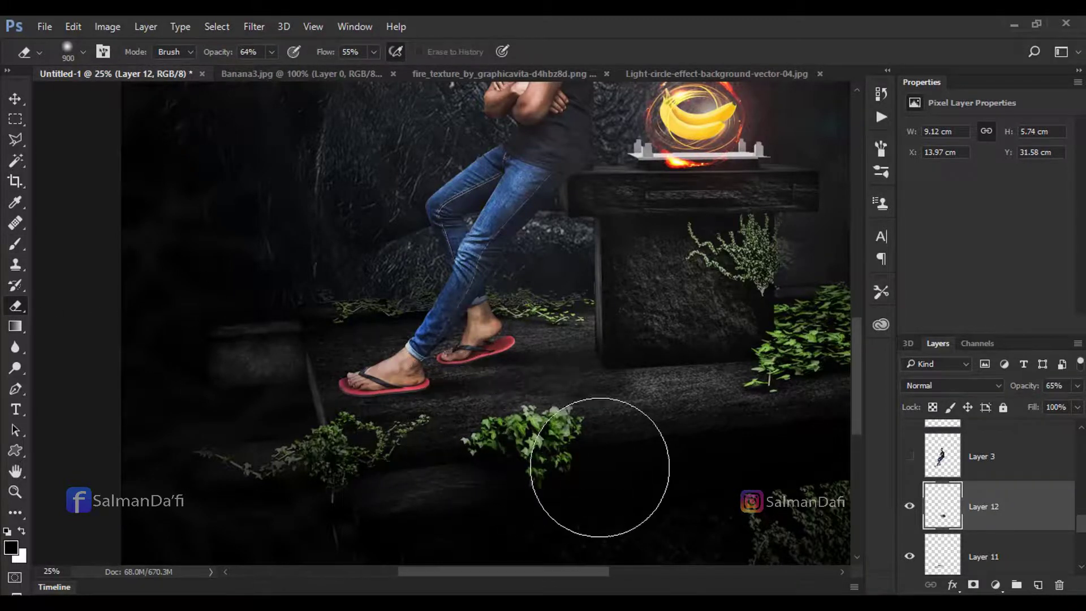
key("bracketleft")
key("bracketleft")
key("bracketleft")
key("bracketleft")
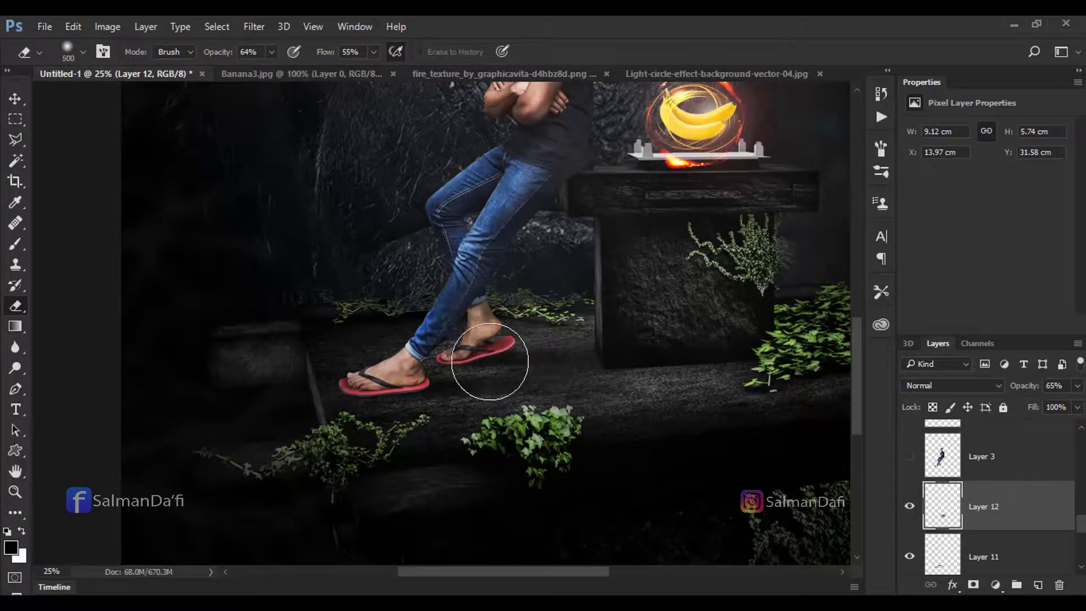
key("ctrl+minus")
key("ctrl+minus")
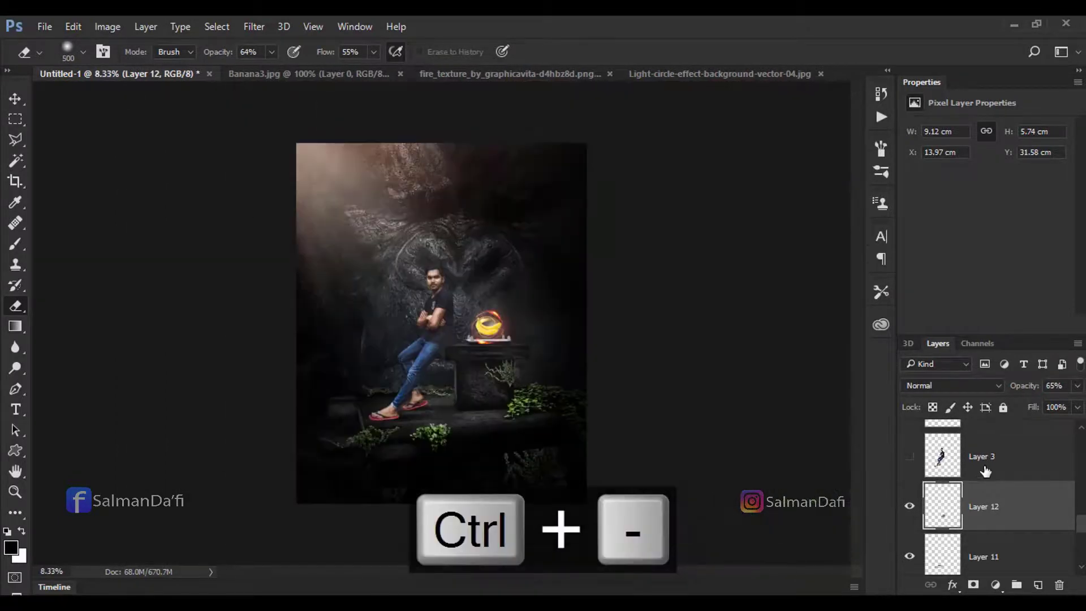
left_click_drag(1030, 391, 1039, 390)
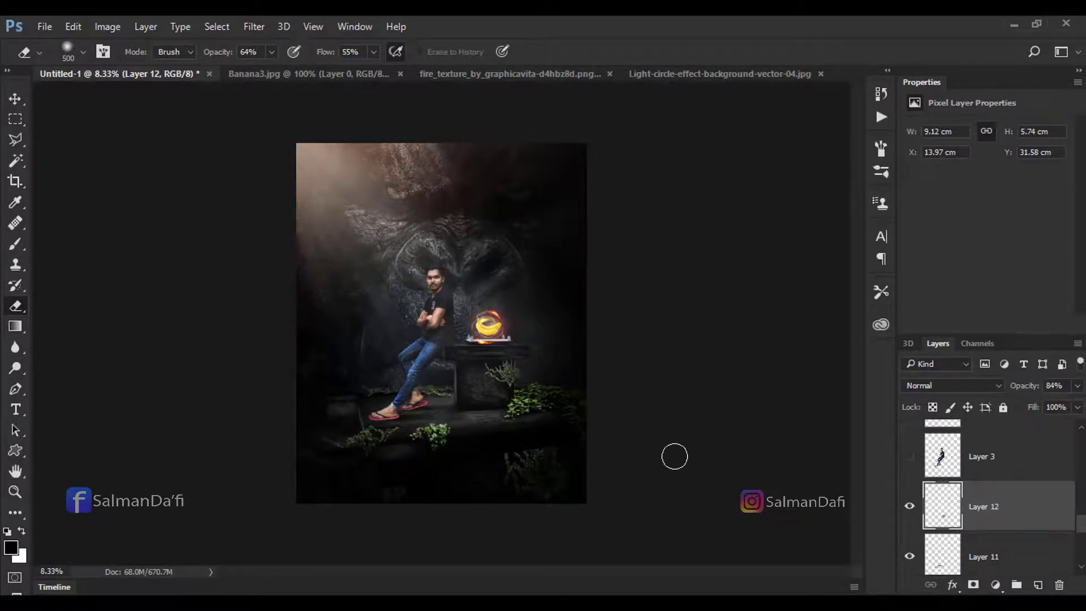
left_click_drag(1030, 391, 1040, 390)
Step: Fade Layer 11's shadow to 64% opacity and undo the accidentally created group
left_click(1013, 534)
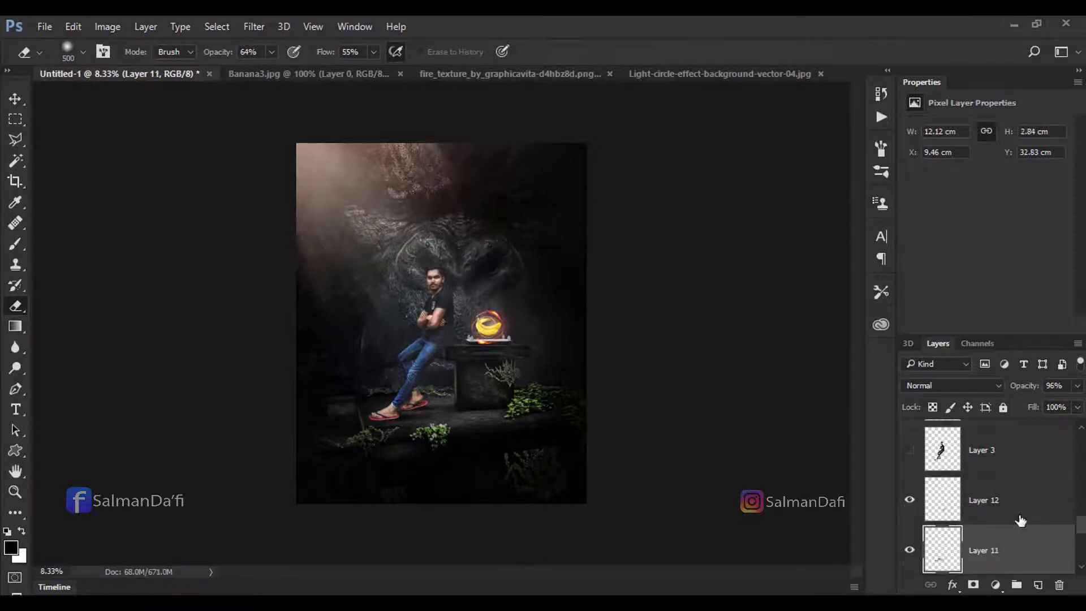
left_click_drag(1029, 394, 1012, 394)
key("ctrl+plus")
key("ctrl+plus")
key("ctrl+plus")
key("ctrl+plus")
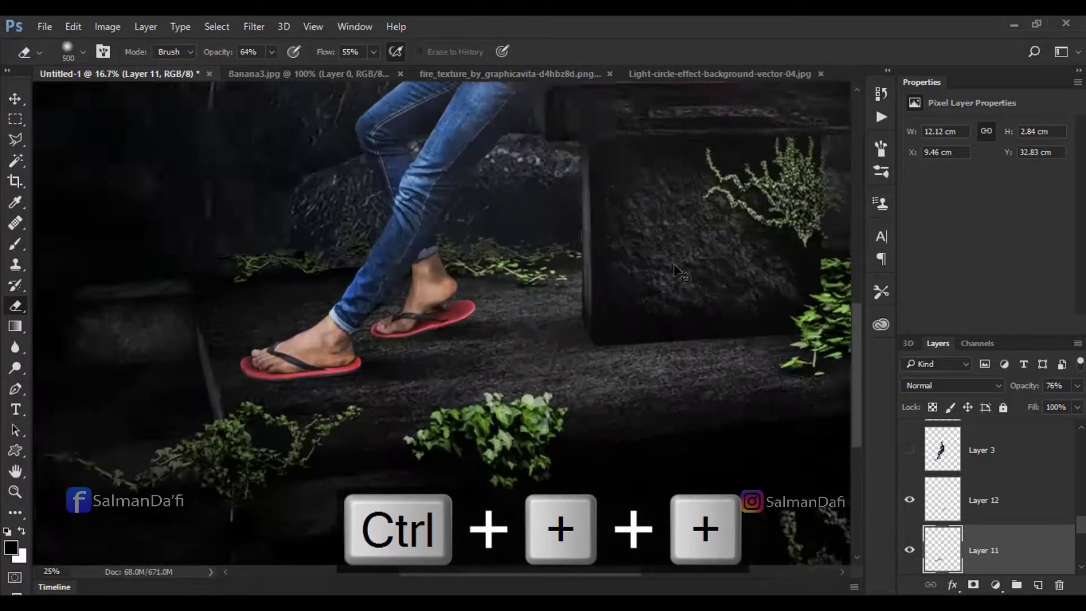
key("ctrl+plus")
left_click_drag(1010, 390, 1012, 390)
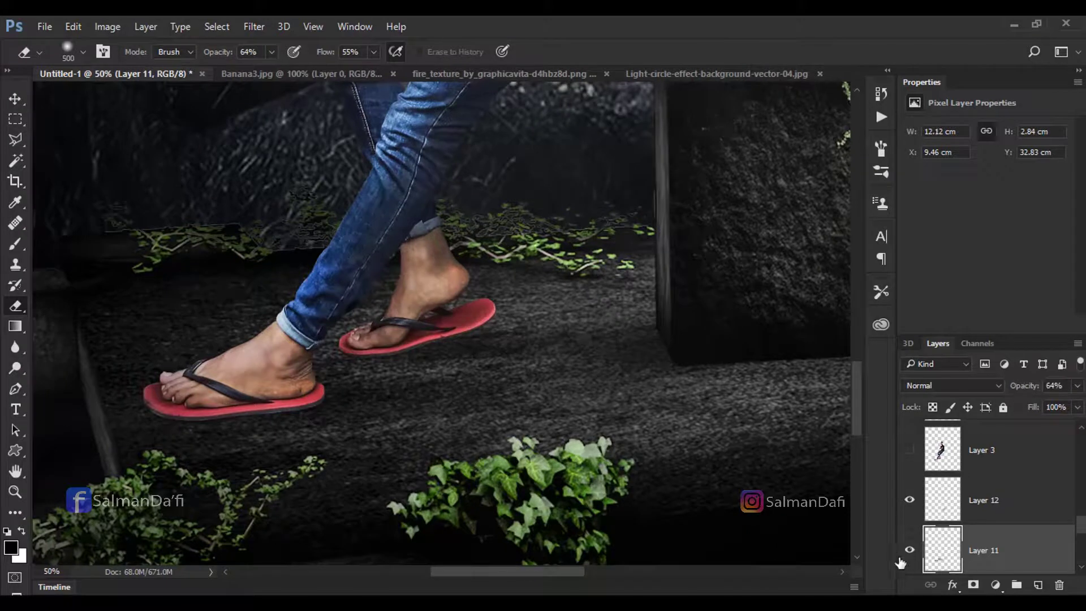
left_click(1016, 585)
key("ctrl+z")
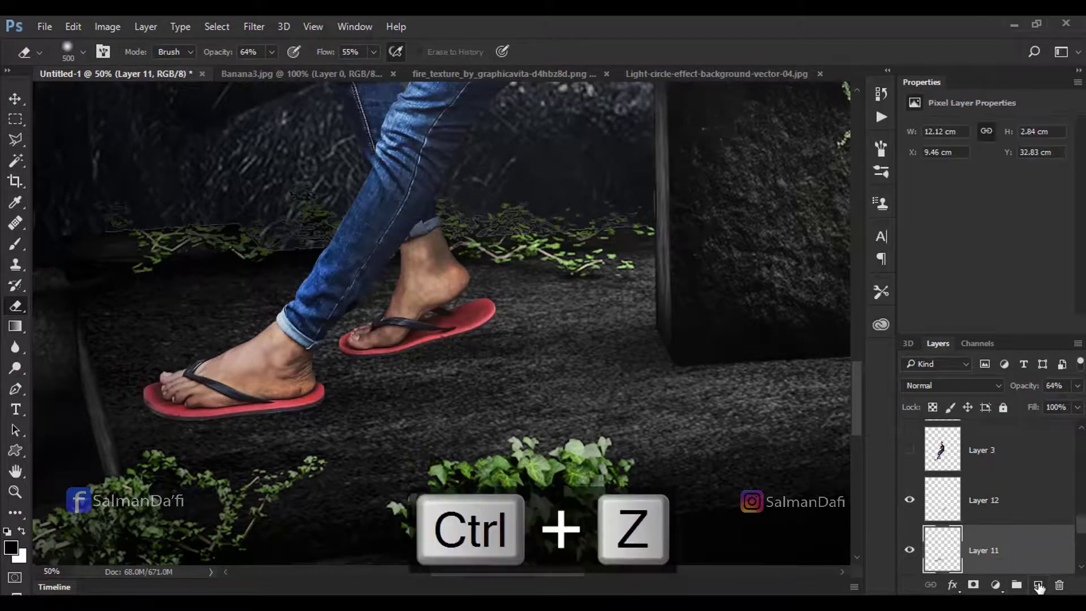
Step: Brush a small black shadow under the front flip-flop on new Layer 13
left_click(17, 243)
key("bracketleft")
key("bracketleft")
key("bracketleft")
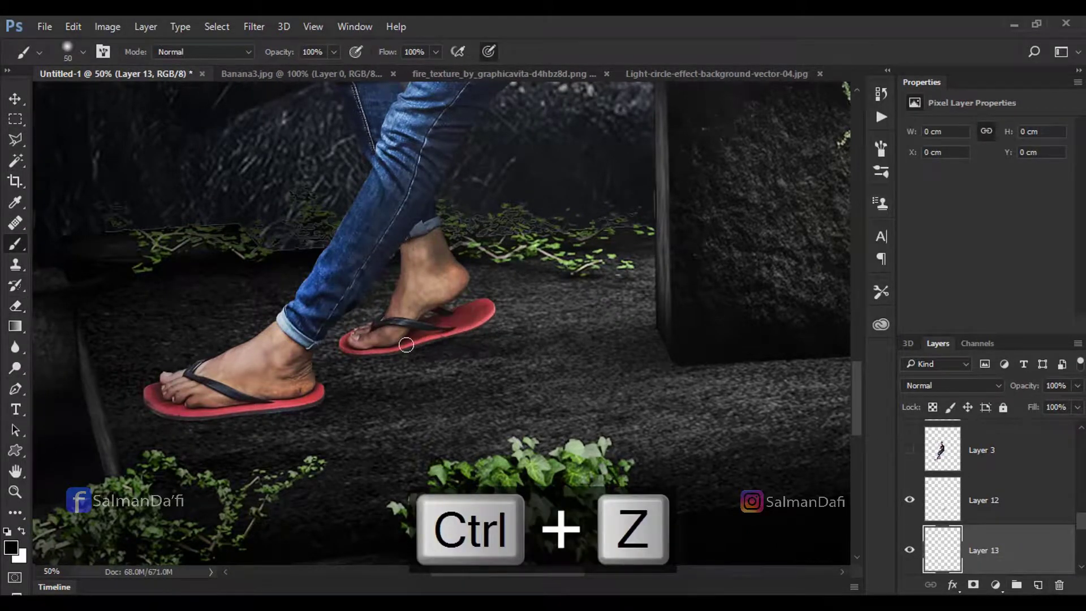
left_click_drag(366, 346, 436, 347)
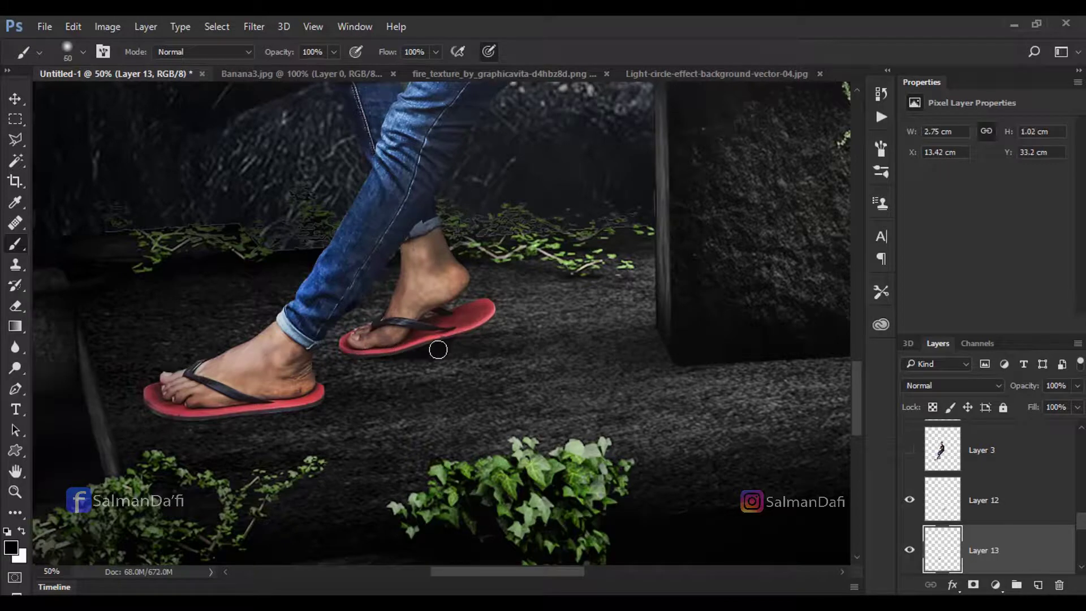
key("bracketright")
key("bracketright")
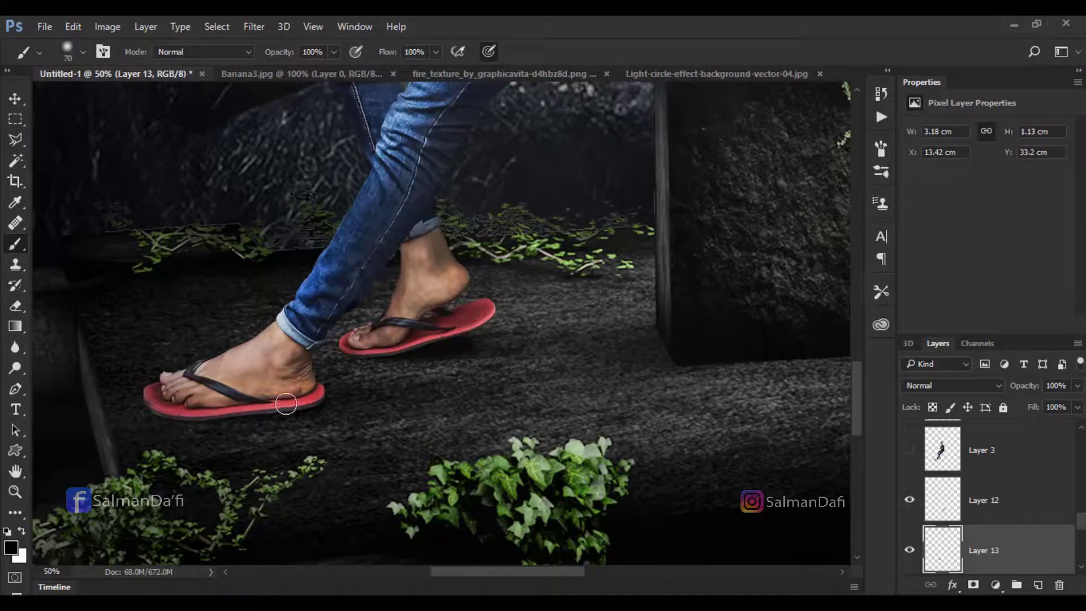
left_click_drag(232, 412, 365, 410)
Step: Erase the shadow edges, set Layer 13 to 72% opacity, and zoom out to the whole image
left_click(17, 312)
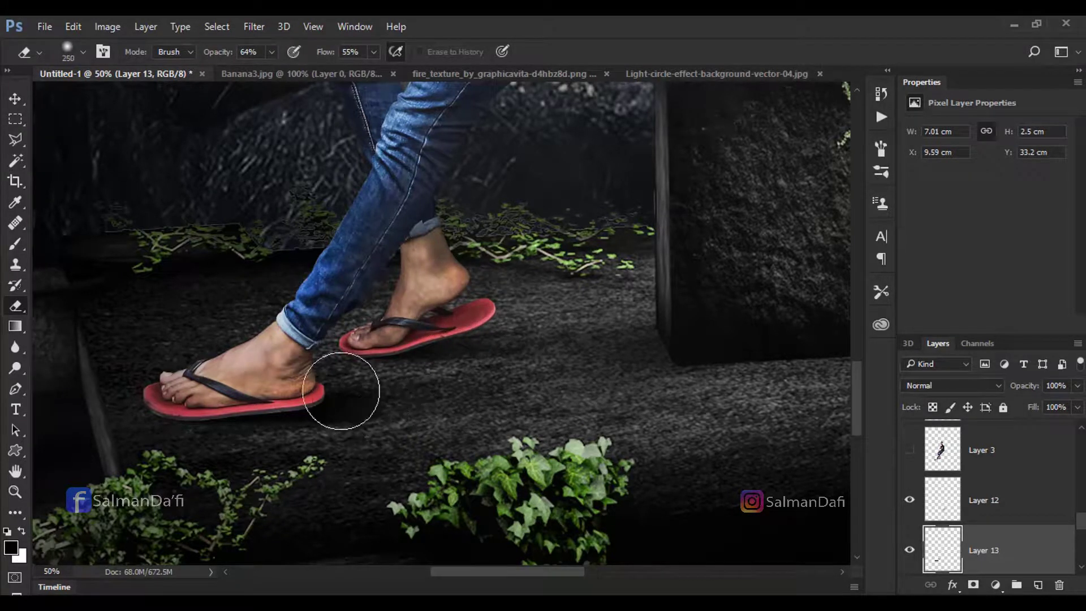
key("bracketleft")
key("bracketleft")
key("bracketleft")
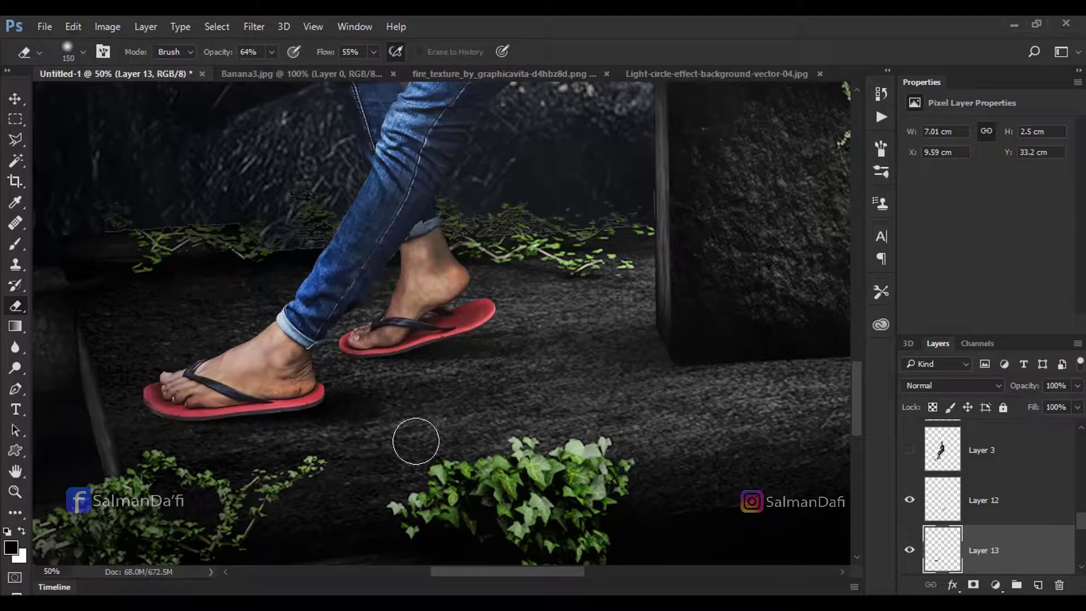
key("bracketright")
key("bracketright")
key("bracketright")
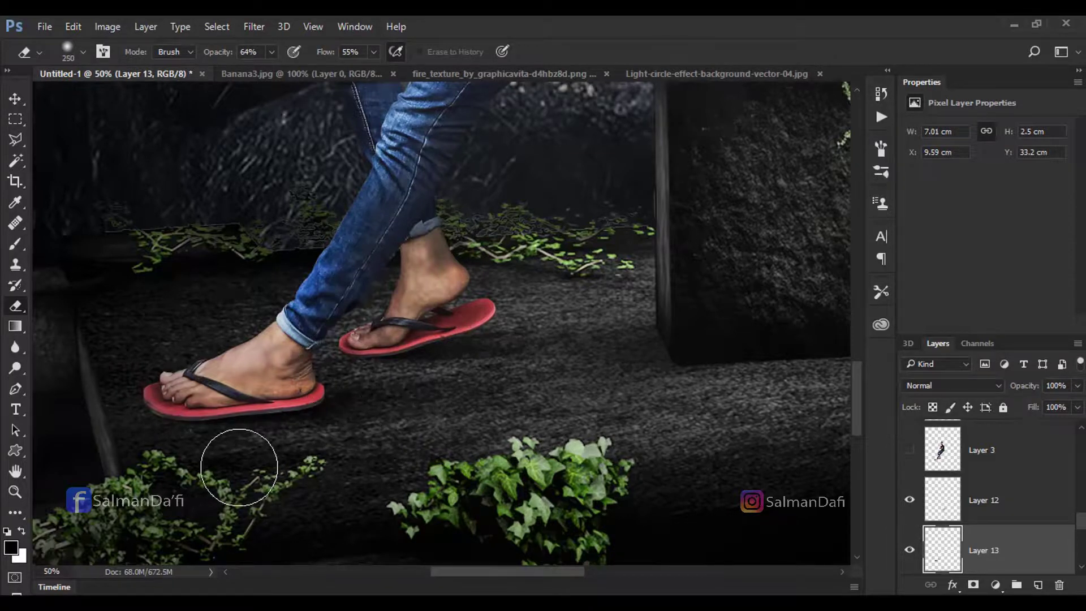
key("ctrl+minus")
left_click_drag(1017, 390, 995, 391)
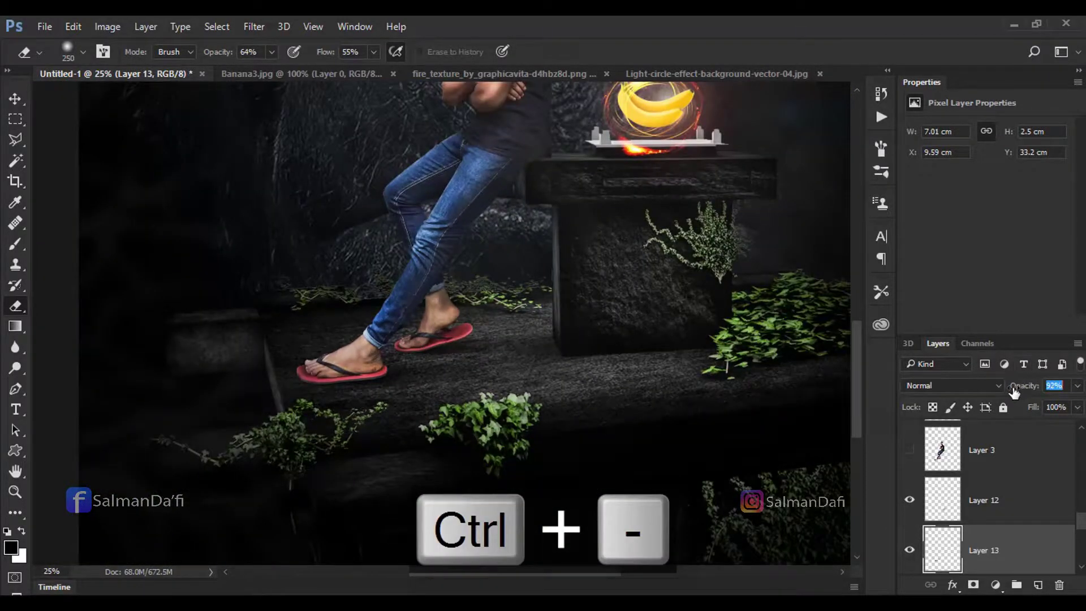
key("bracketright")
key("bracketright")
key("ctrl+minus")
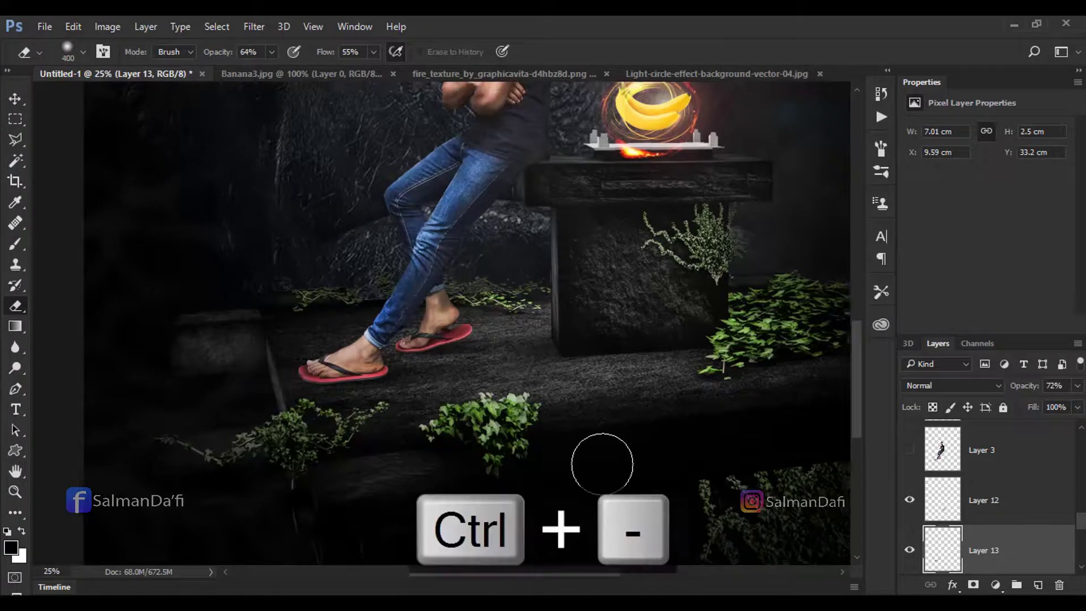
key("ctrl+minus")
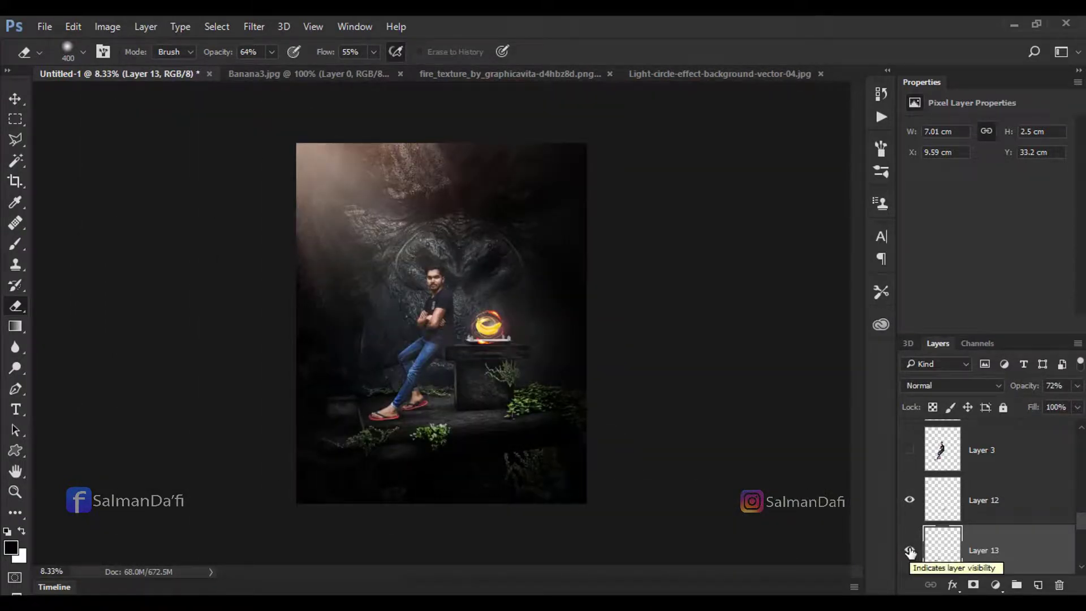
Step: Select Layer 1 copy 2 and load the Burn Tool with brush size 90
scroll(939, 498, "down", 3)
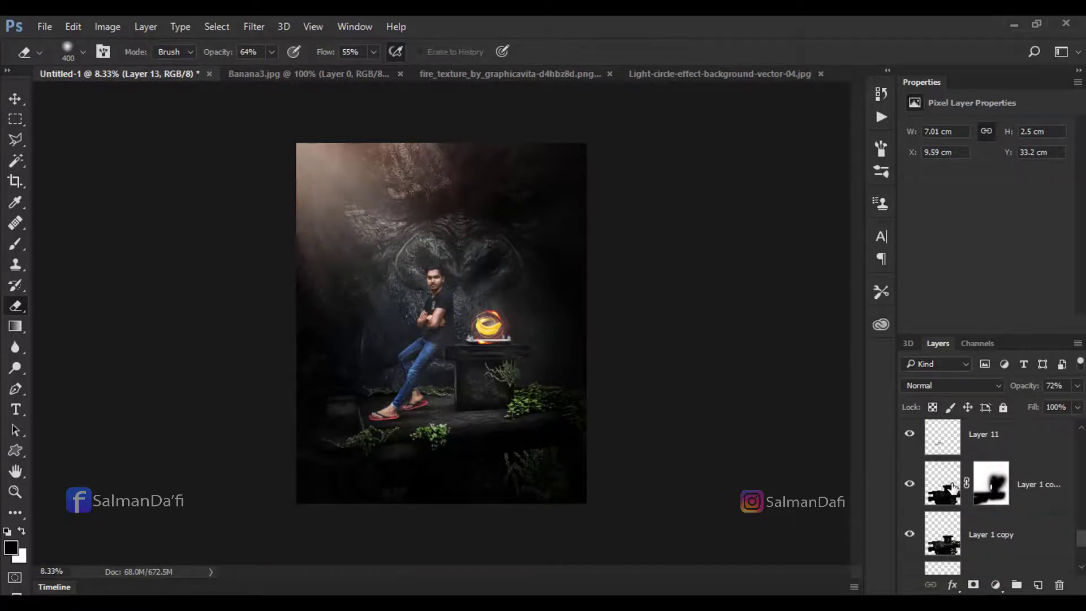
left_click(950, 485)
key("ctrl+plus")
key("ctrl+plus")
key("ctrl+plus")
key("ctrl+plus")
key("ctrl+plus")
scroll(441, 323, "down", 3)
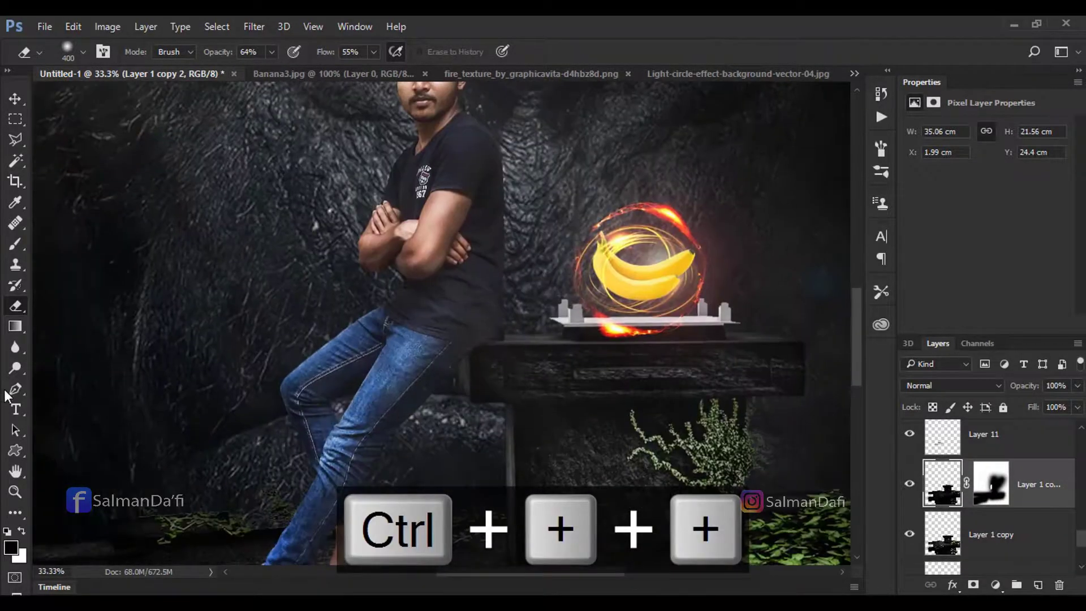
left_click(16, 368)
left_click(80, 383)
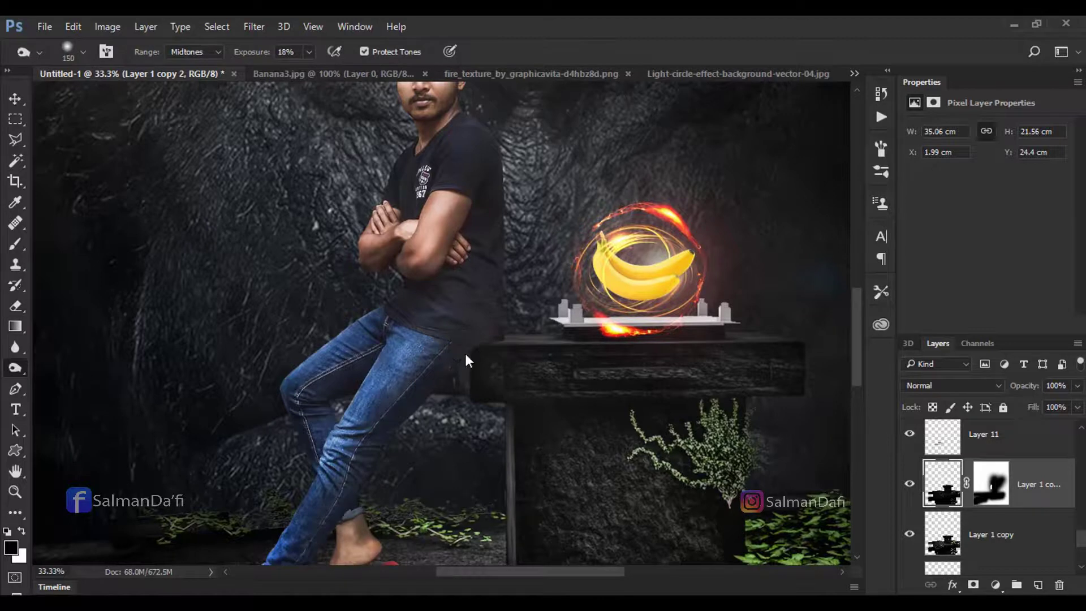
key("bracketleft")
key("bracketleft")
key("bracketleft")
key("alt+bracketleft")
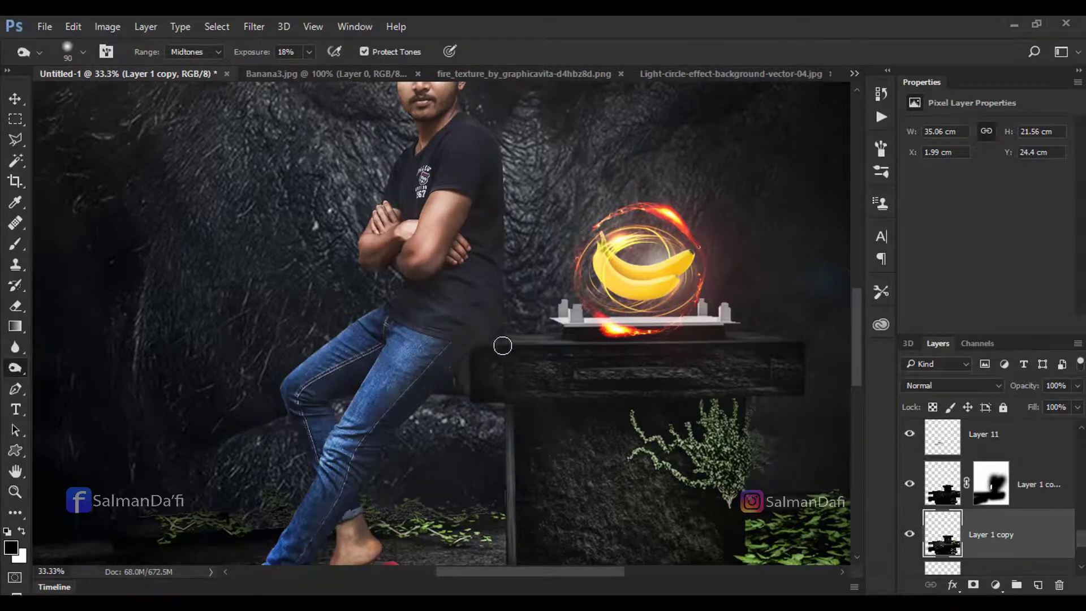
Step: Zoom out to view the whole composite and select the Background layer
key("ctrl+minus")
key("ctrl+minus")
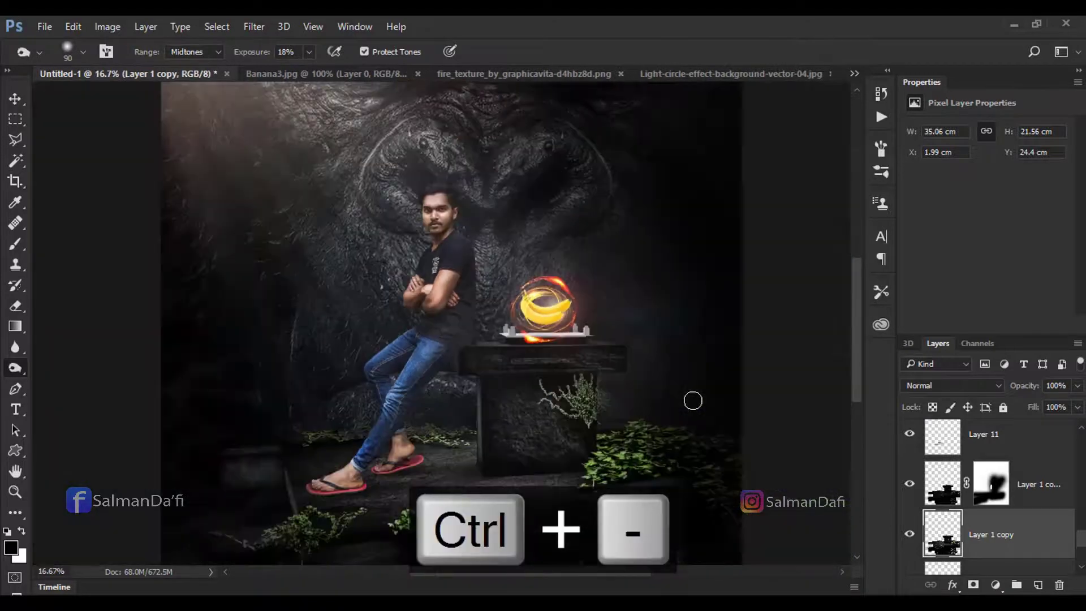
key("ctrl+minus")
key("ctrl+minus")
key("ctrl+minus")
key("ctrl+minus")
key("ctrl+plus")
key("ctrl+plus")
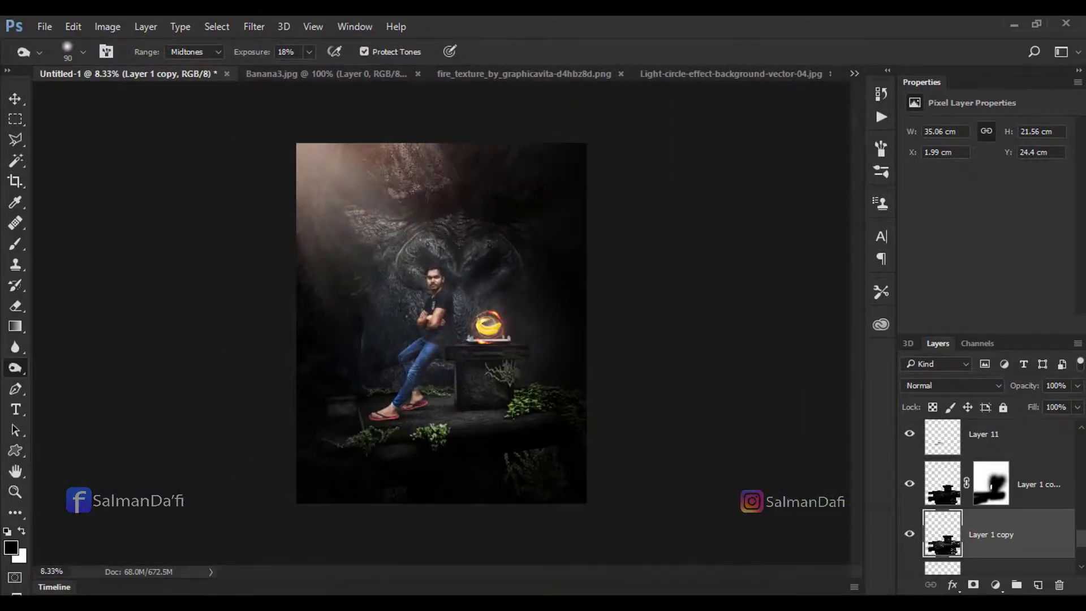
scroll(1030, 565, "down", 3)
left_click(1056, 559)
Step: Duplicate all layers and merge the copies into a single Layer 10 copy
scroll(1046, 509, "up", 3)
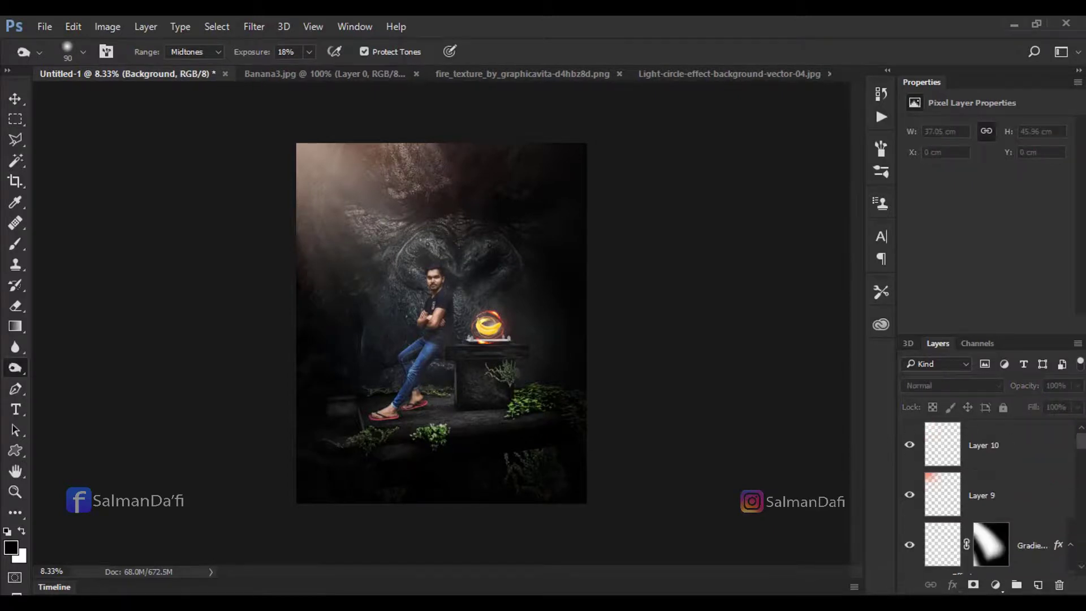
left_click(1043, 438, "shift")
key("ctrl+j")
right_click(1043, 453)
left_click(780, 554)
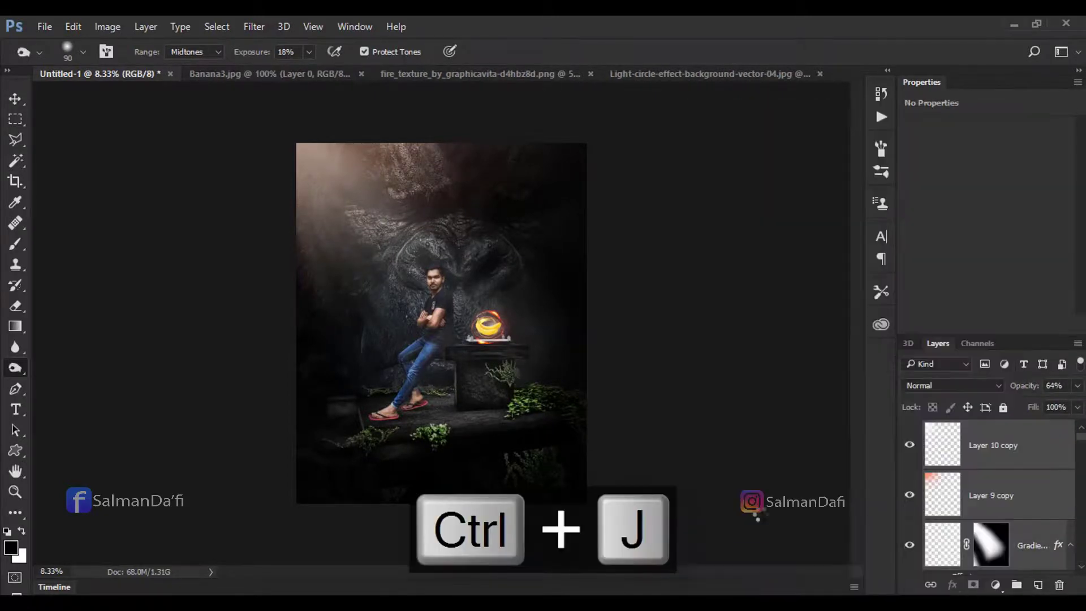
Step: Launch Color Efex Pro 4 from the Filter menu on the merged layer
left_click(254, 27)
mouse_move(283, 361)
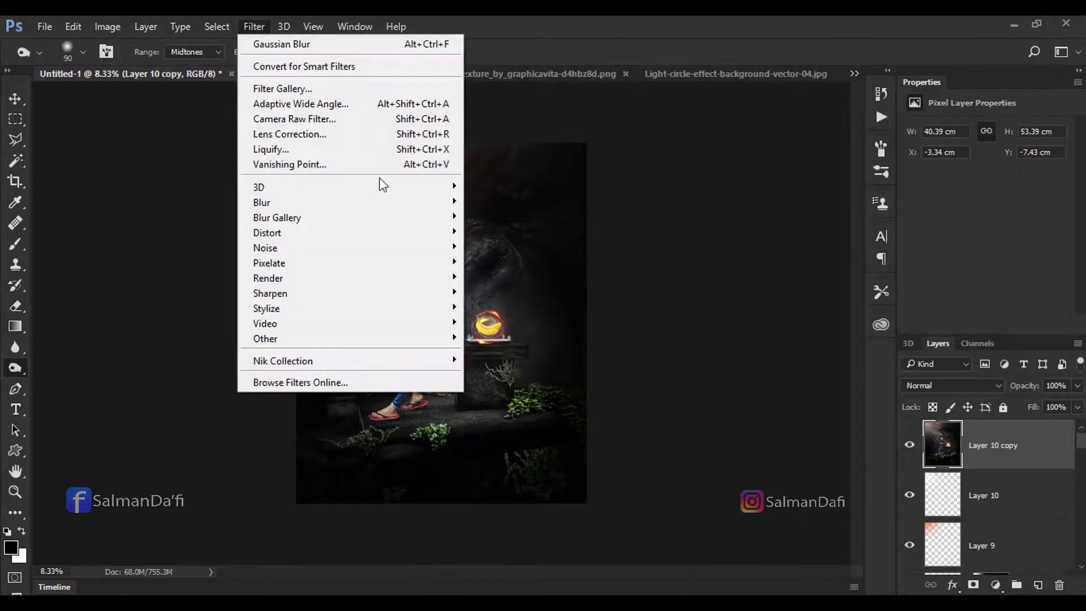
left_click(487, 372)
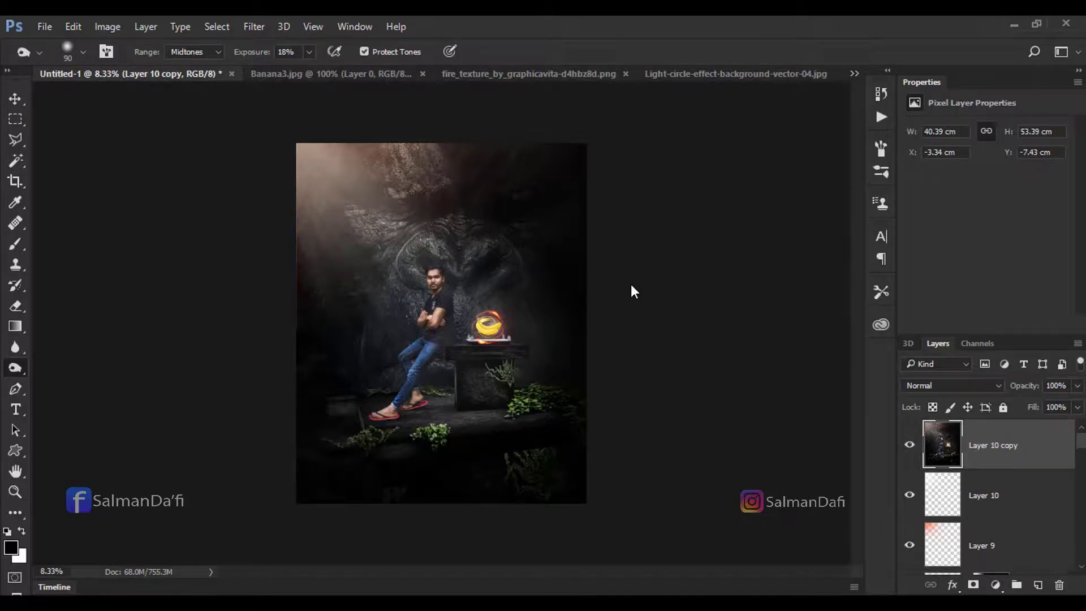
key("v")
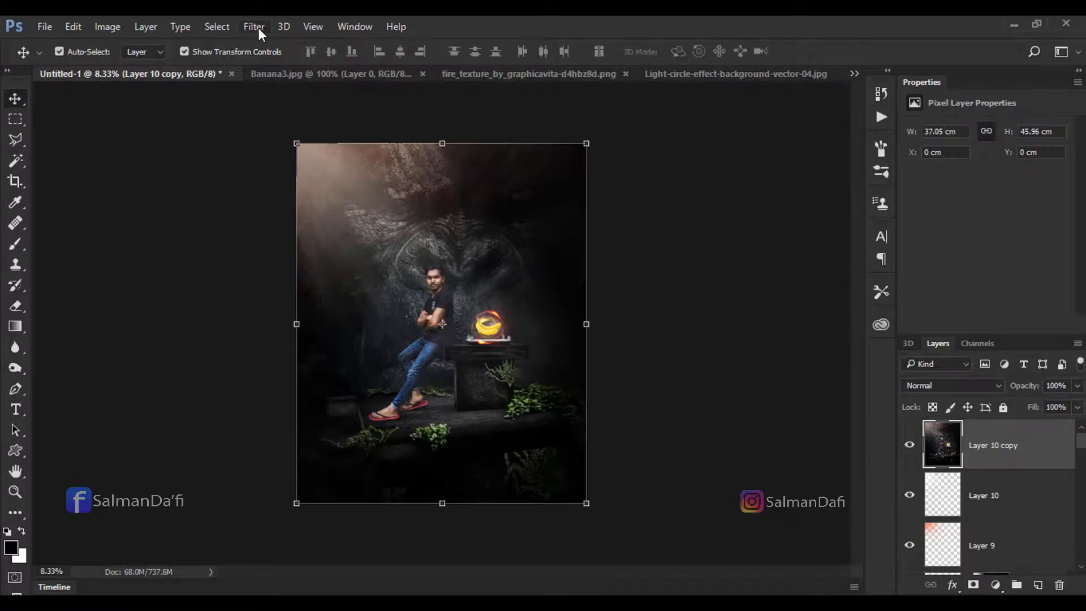
left_click(254, 27)
left_click(543, 371)
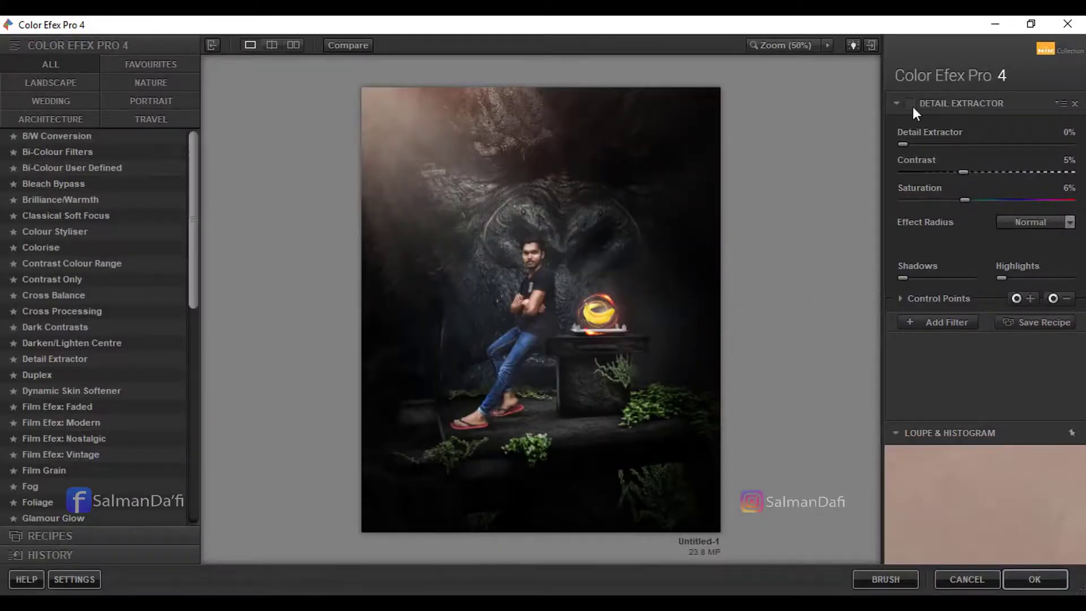
Step: Enable Detail Extractor with raised detail and add Cross Processing using method C01 at 12%
left_click(908, 102)
left_click_drag(911, 144, 991, 172)
left_click(942, 322)
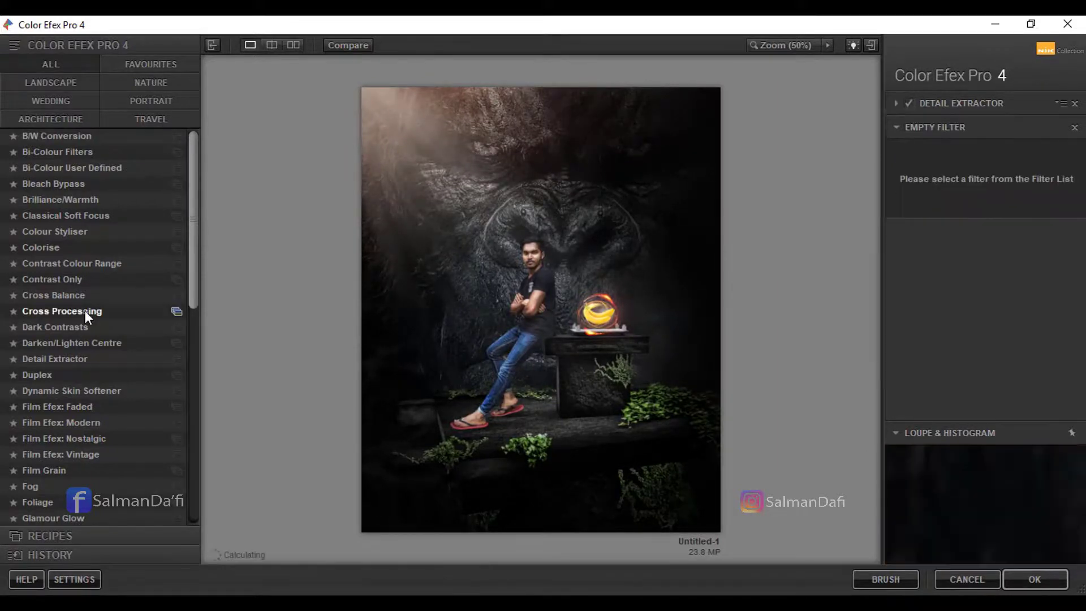
left_click(85, 310)
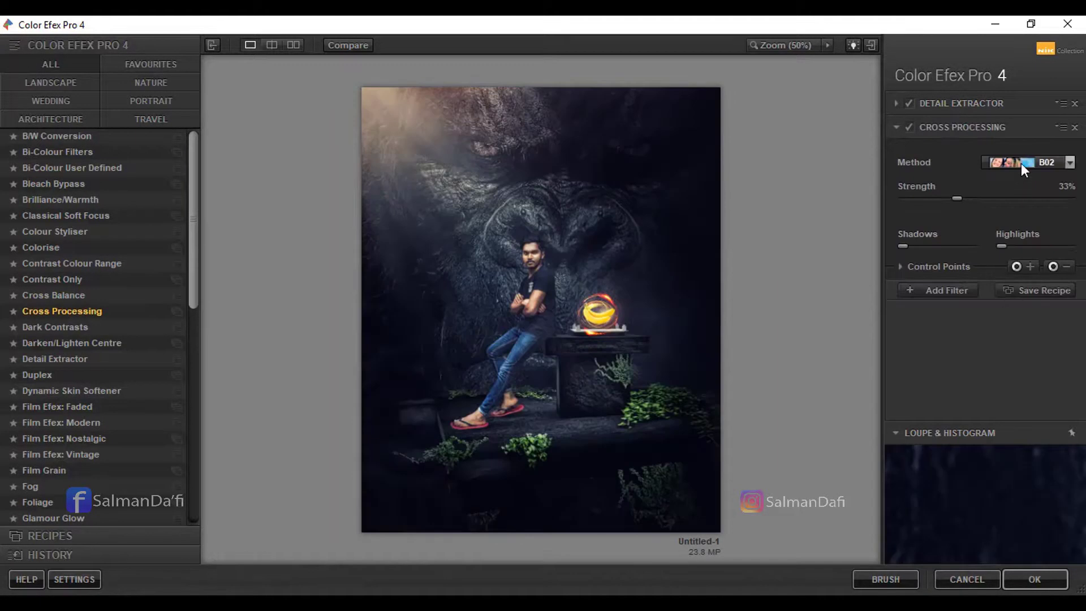
left_click(1020, 163)
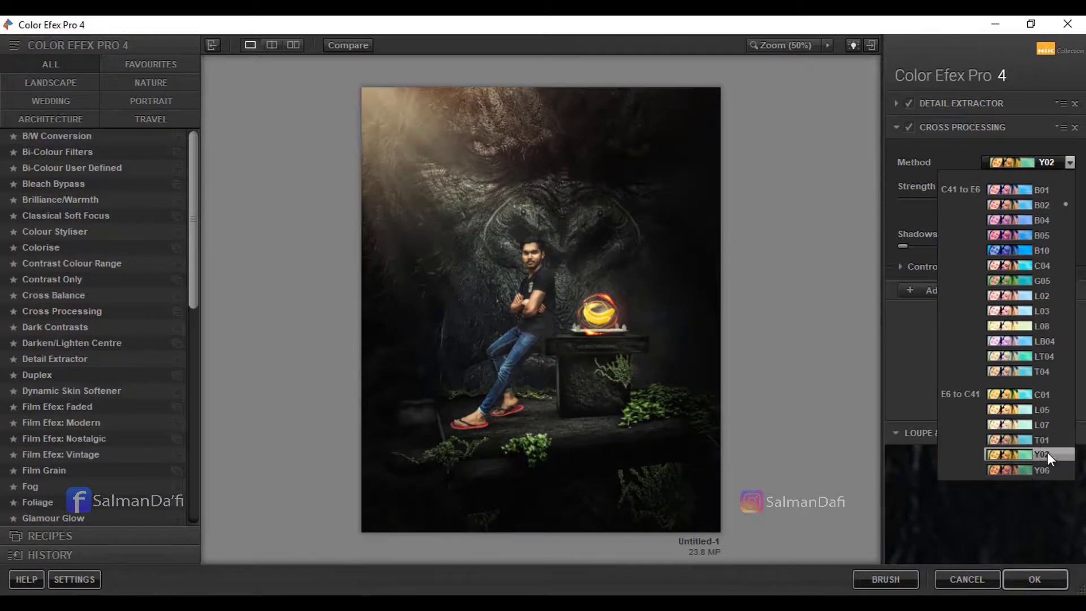
left_click(1070, 395)
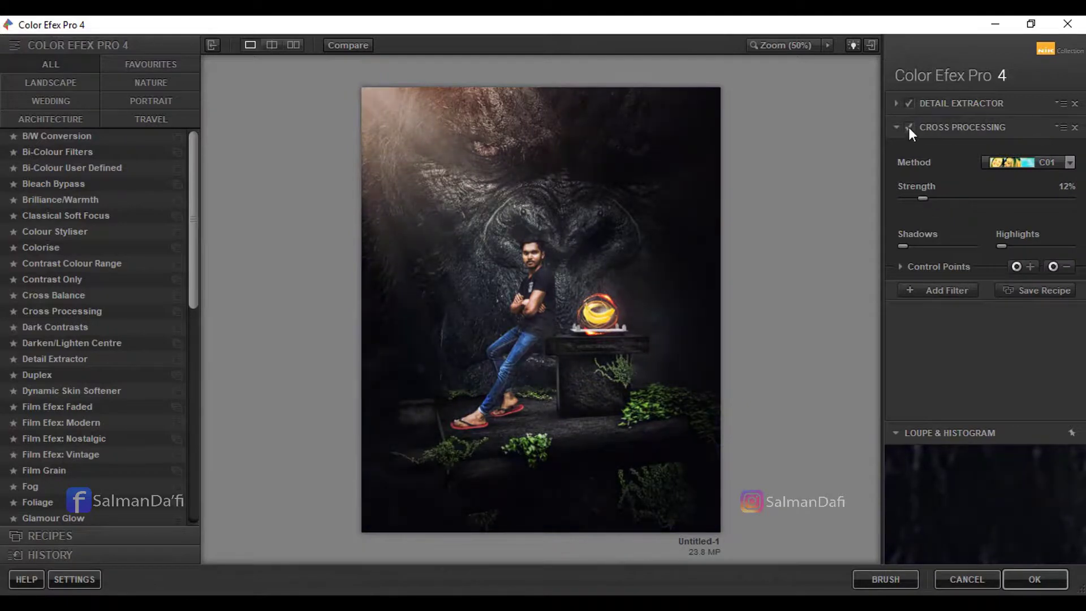
Step: Add a second Cross Processing filter set to method Y02 at 14% strength
left_click(938, 291)
left_click(62, 311)
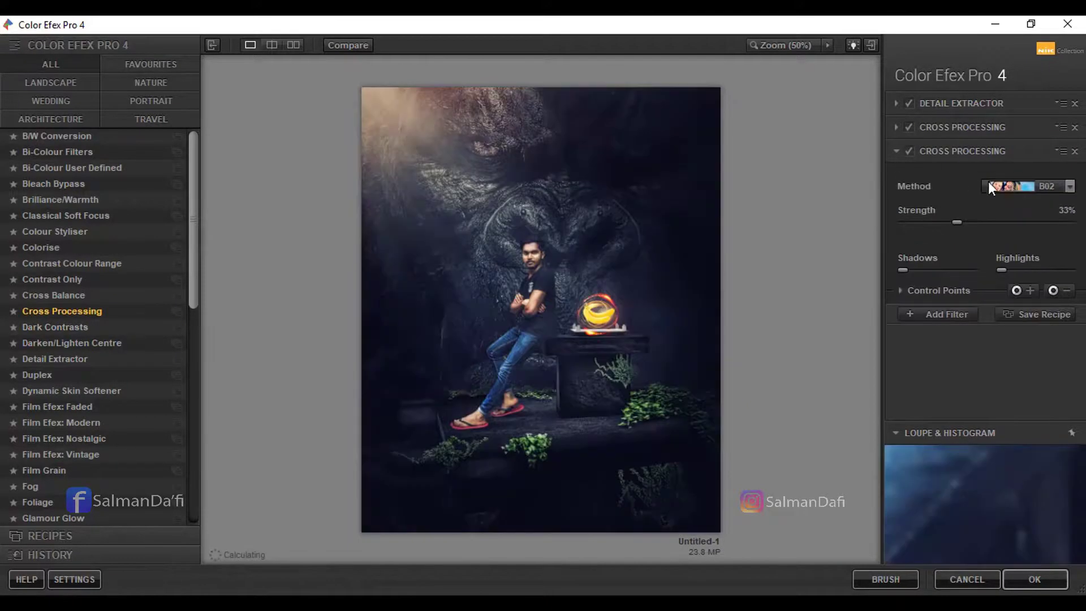
left_click(904, 223)
left_click_drag(928, 226, 942, 221)
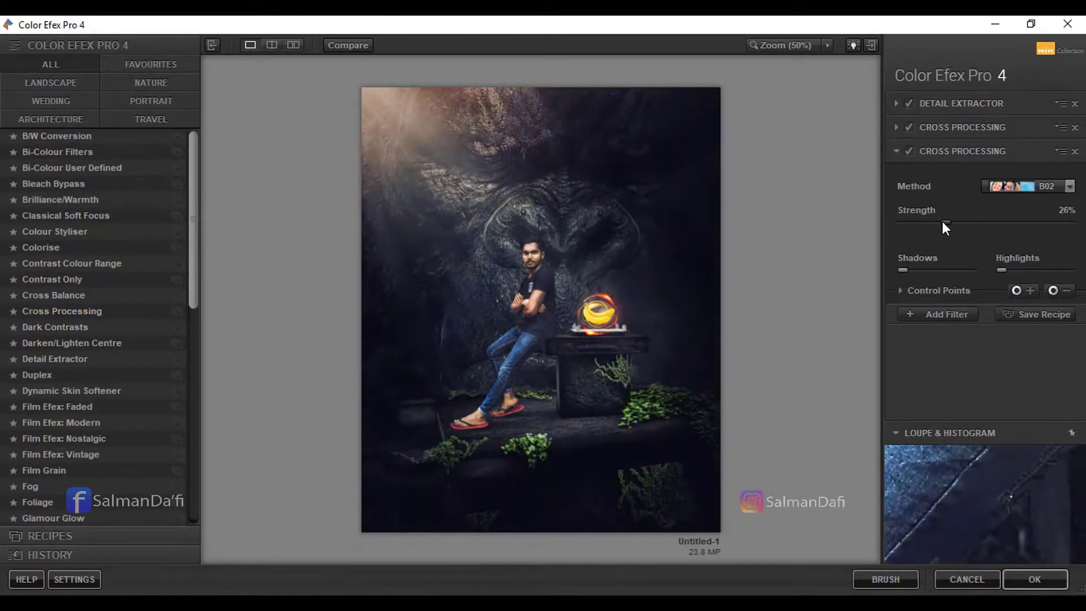
left_click(1040, 186)
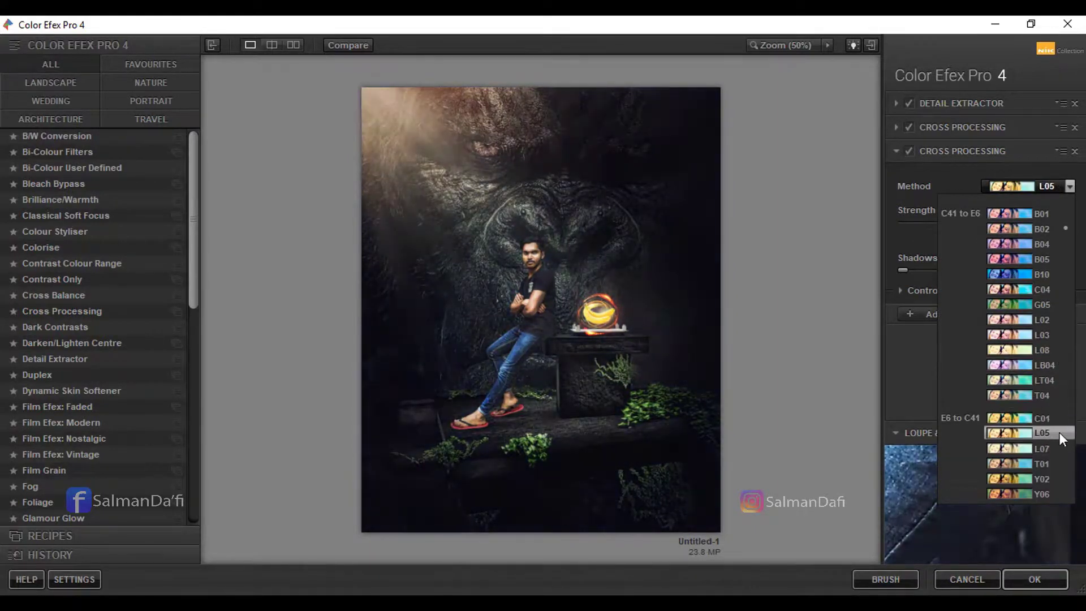
left_click(1052, 479)
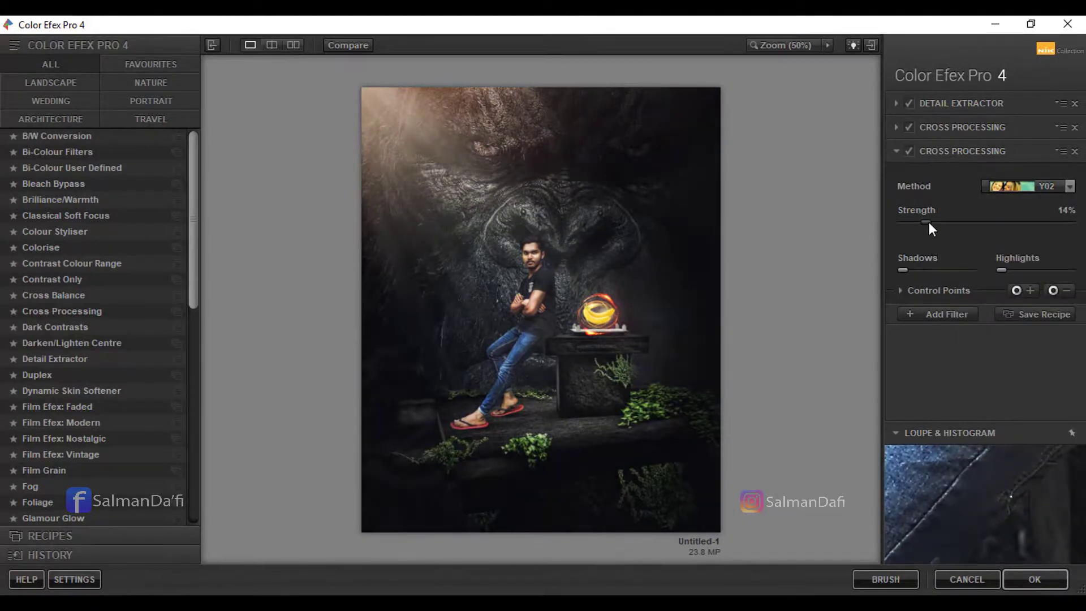
Step: Try a Darken/Lighten Centre vignette with 12% centre and -14% border, then switch it off
left_click(942, 314)
left_click(110, 343)
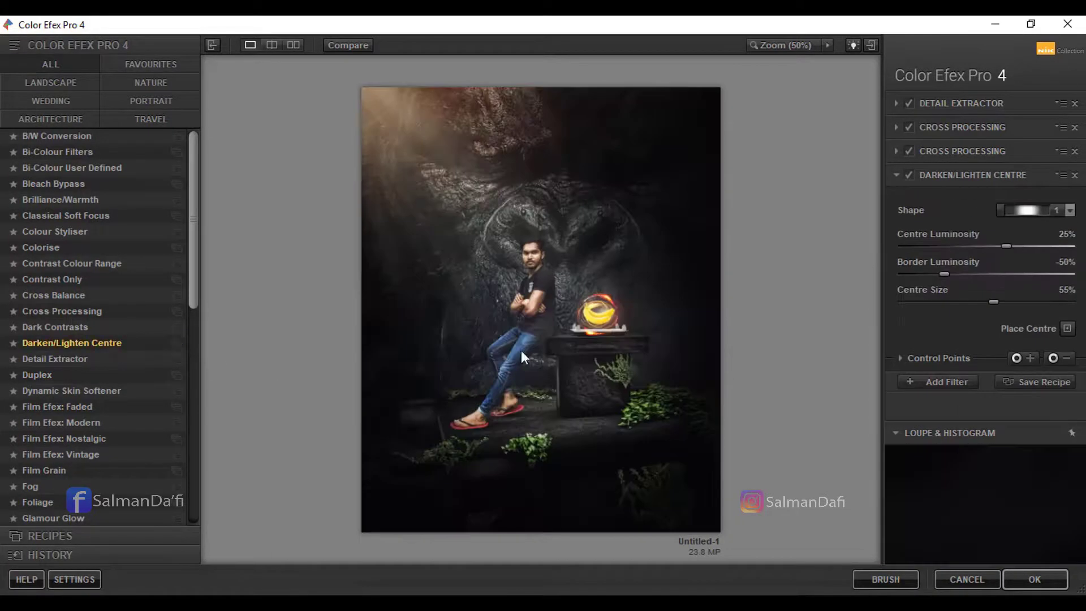
left_click_drag(1047, 246, 996, 245)
left_click_drag(944, 273, 972, 274)
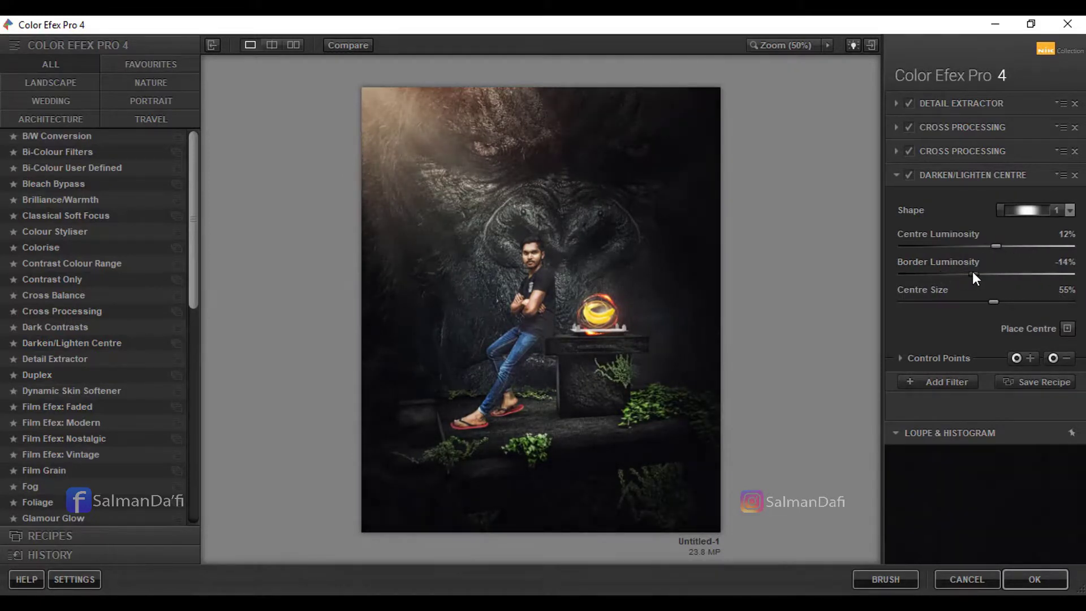
left_click(908, 175)
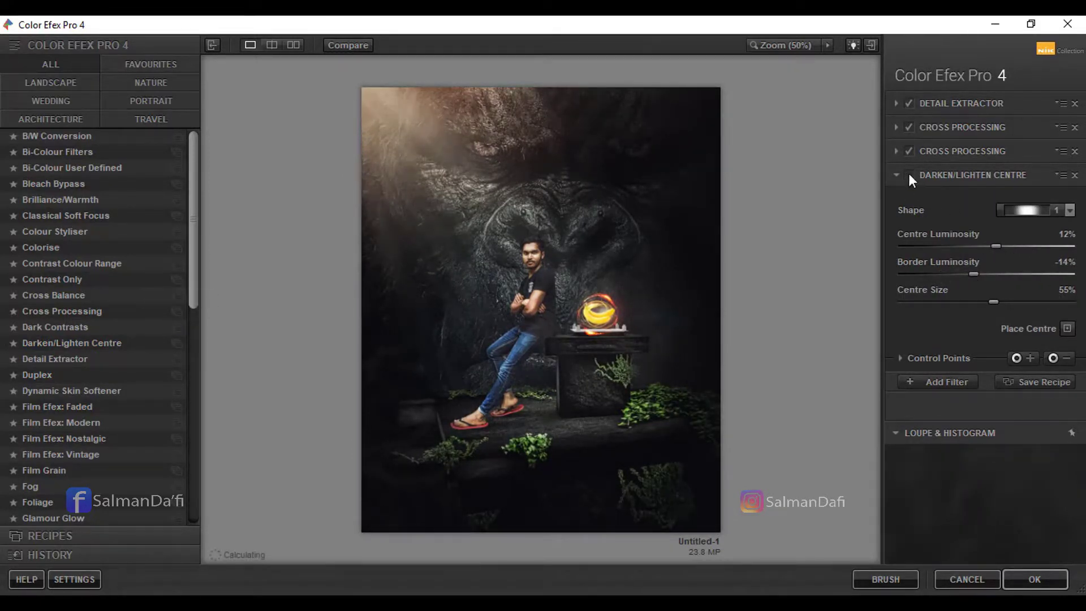
Step: Try Dark Contrasts and a second Detail Extractor, compare filters, and apply the grade
left_click(66, 328)
left_click(150, 360)
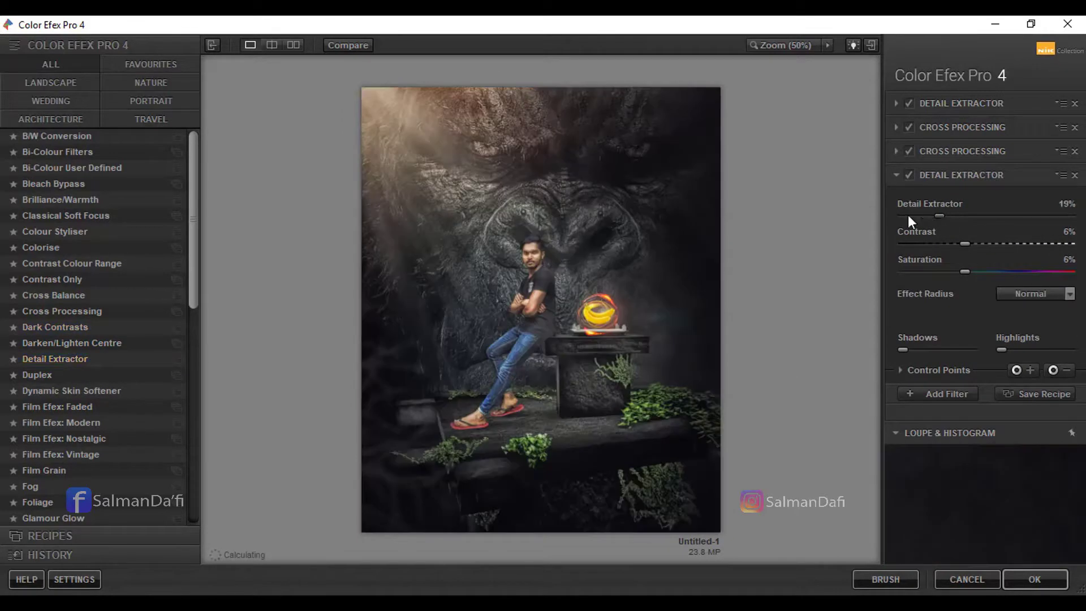
left_click_drag(982, 245, 975, 243)
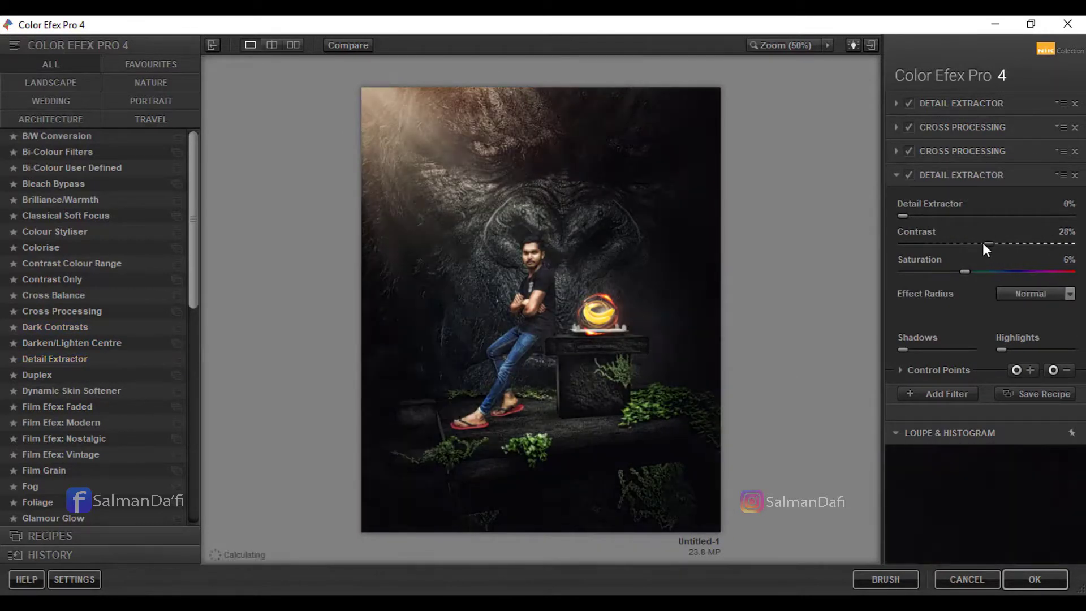
left_click(910, 175)
left_click(910, 128)
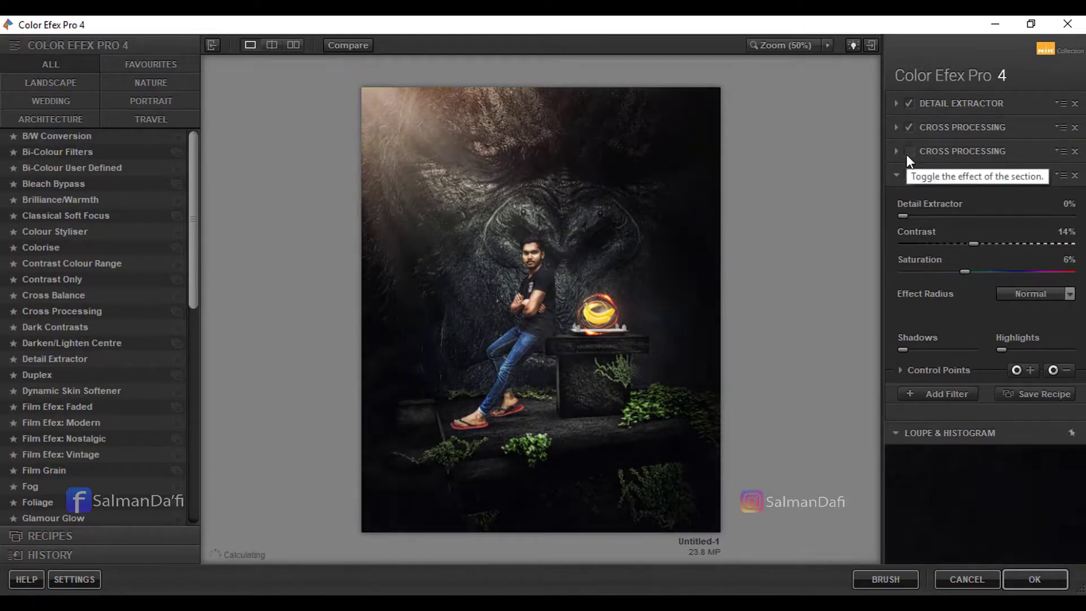
left_click(1035, 579)
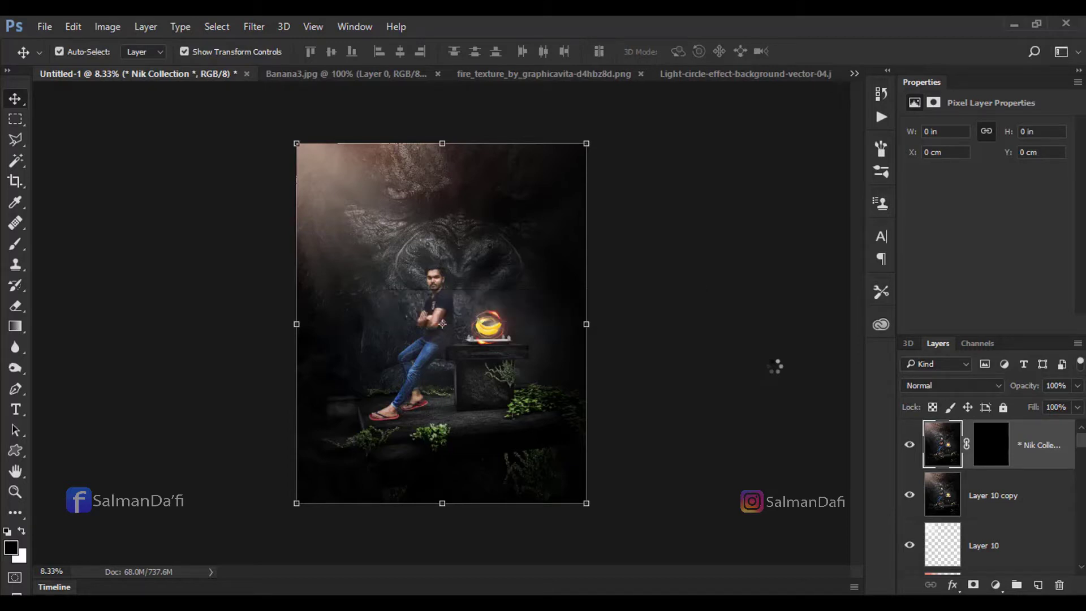
Step: Hide and reshow the Color Efex Pro 4 layer to compare the grade before and after
left_click(909, 444)
left_click(909, 444)
left_click(909, 545)
key("F10")
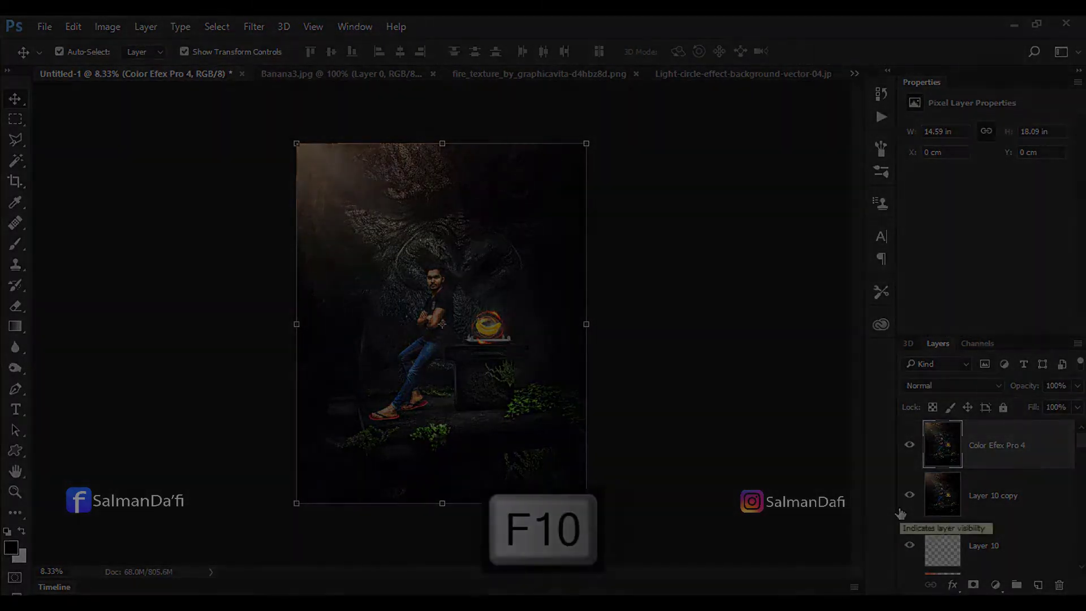